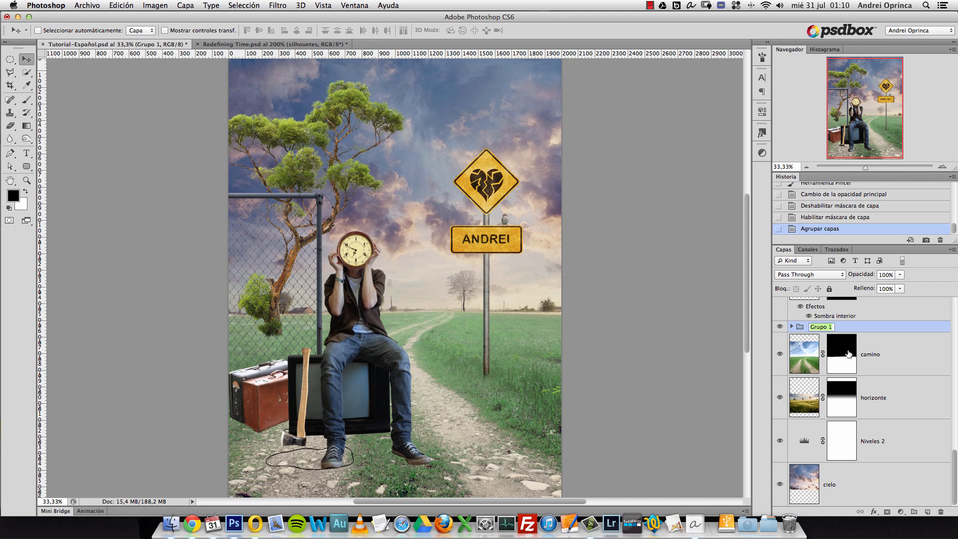
Name the group above the camino layer "ajustes fondo" and toggle its visibility to compare the background adjustments
type("a")
key("Return")
left_click(780, 327)
left_click(780, 327)
left_click(780, 327)
left_click(780, 327)
Create a new layer directly above the ajustes fondo group and name it "sombras"
left_click_drag(955, 466, 953, 416)
left_click(948, 375)
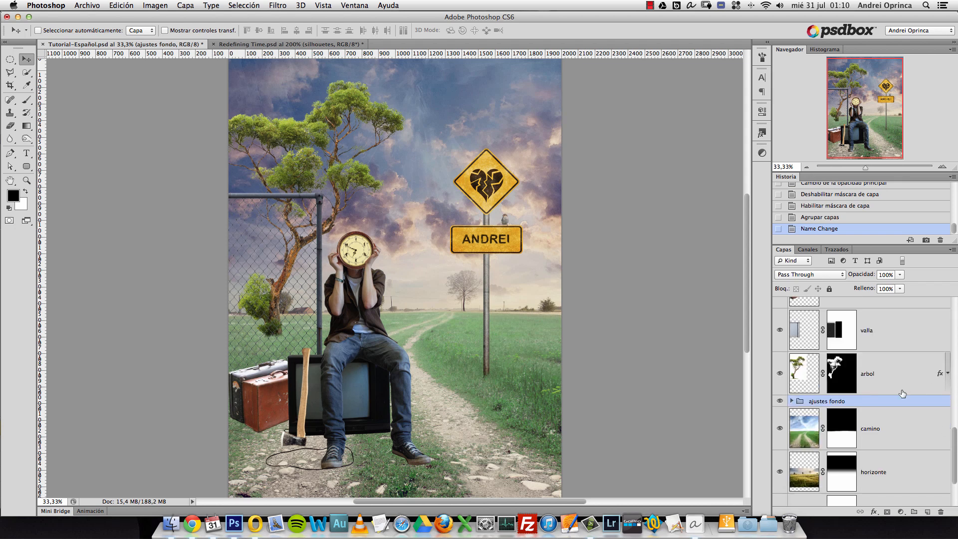
left_click(929, 514)
double_click(833, 418)
type("s")
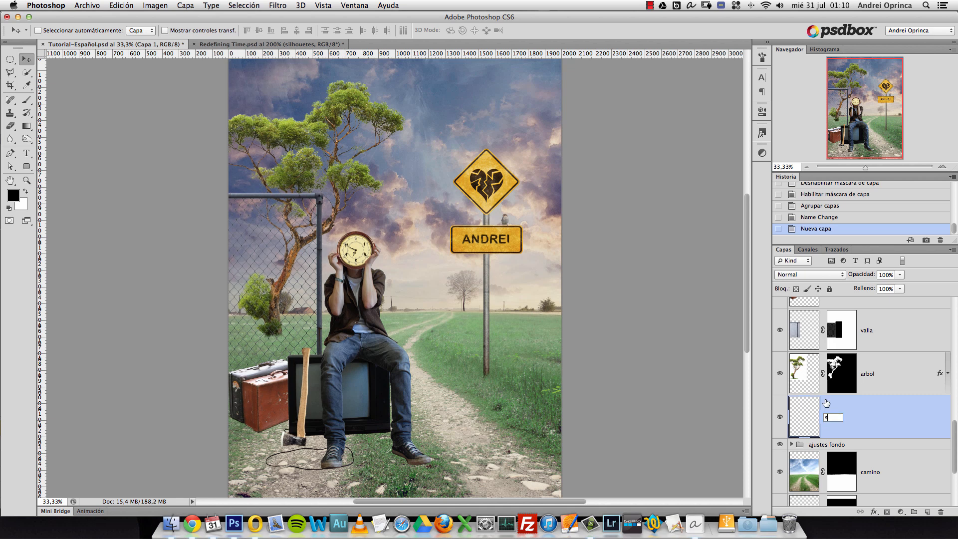
type("ombras")
key("Return")
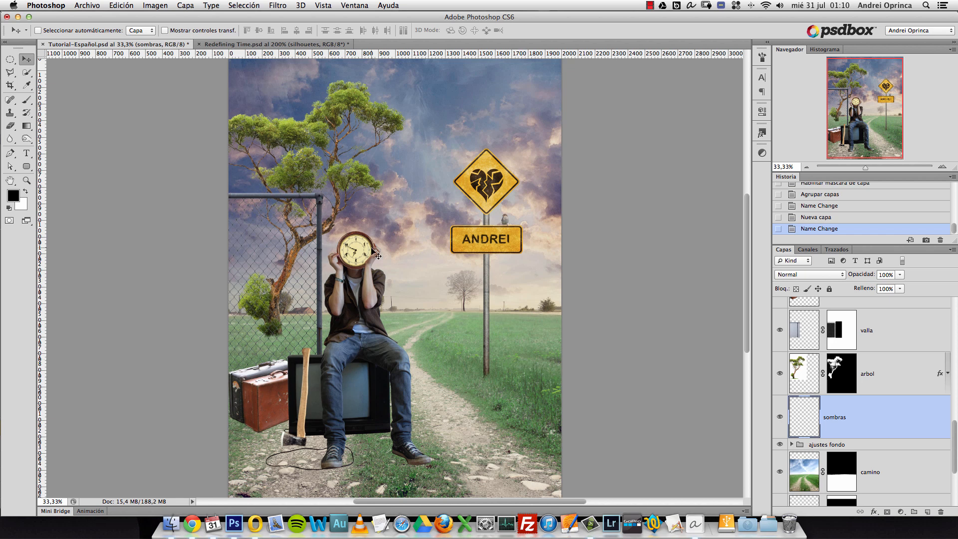
Set up a soft round brush with 43% flow, 41 px size and 21% hardness
key("super+1")
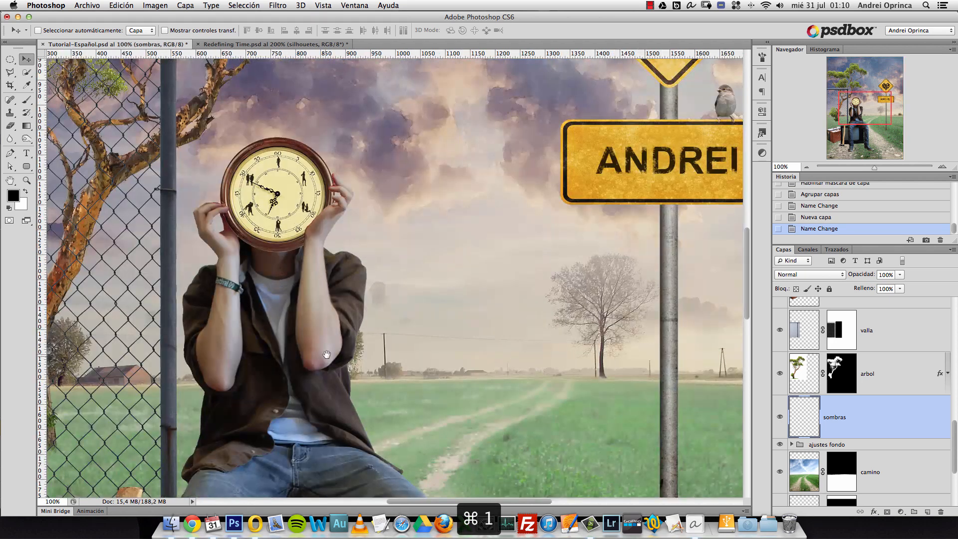
left_click_drag(477, 213, 377, 276)
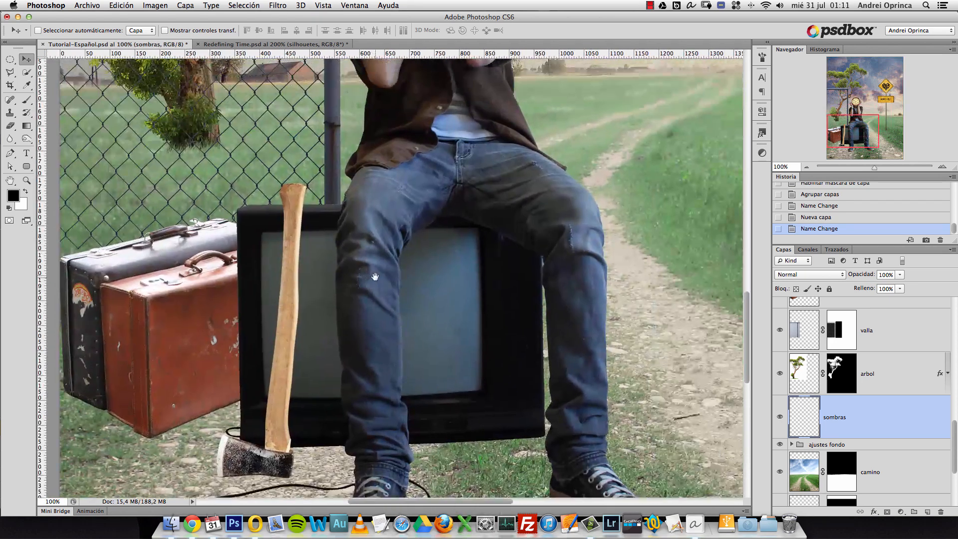
key("b")
right_click(364, 300)
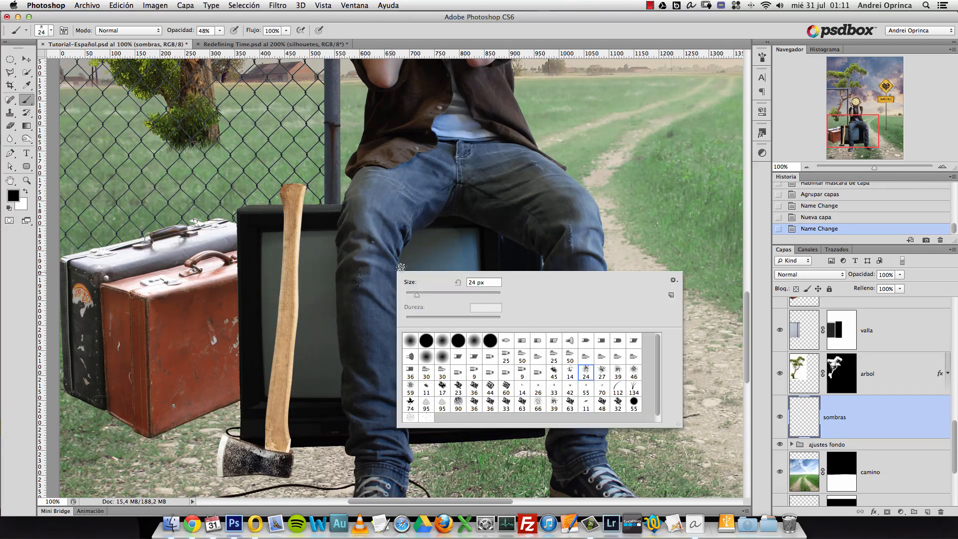
left_click(476, 341)
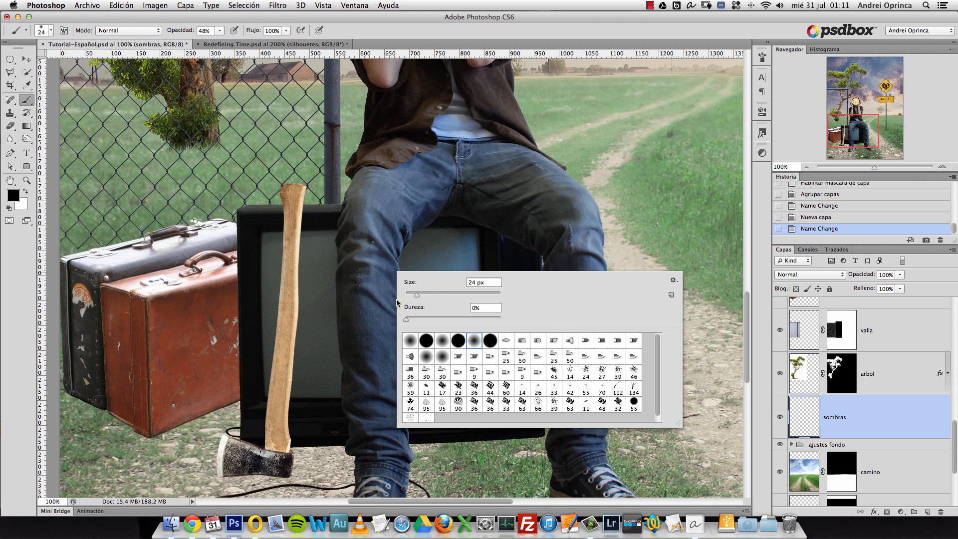
left_click(221, 31)
left_click_drag(286, 31, 258, 44)
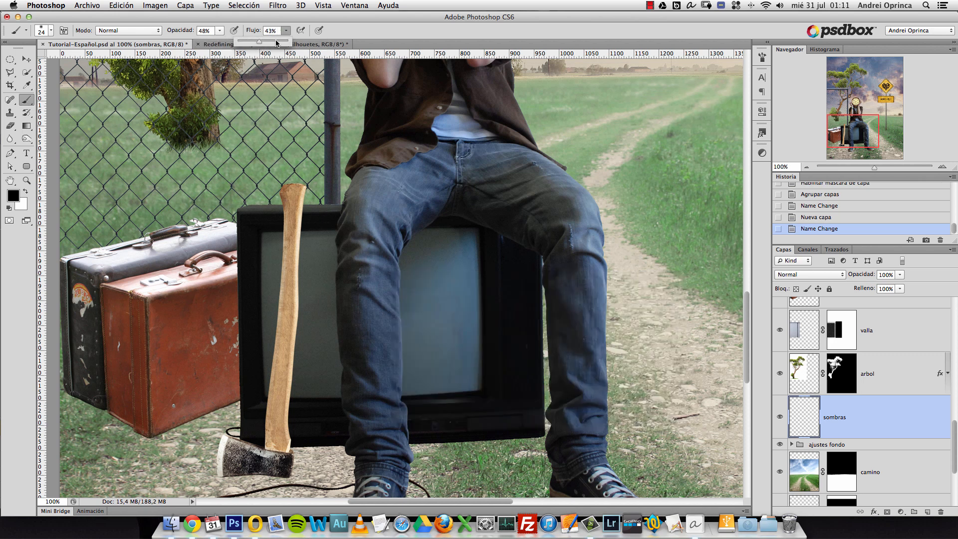
left_click(369, 36)
right_click(482, 254)
left_click_drag(525, 299, 523, 274)
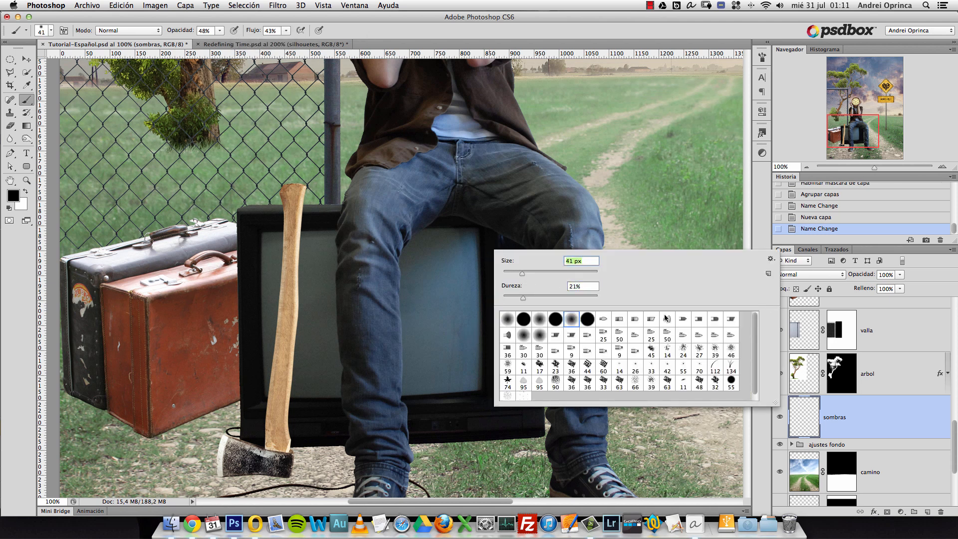
left_click(885, 429)
Reduce the brush to 15 px and paint a contact shadow under the TV's bottom edge between the legs
left_click_drag(554, 371, 544, 206)
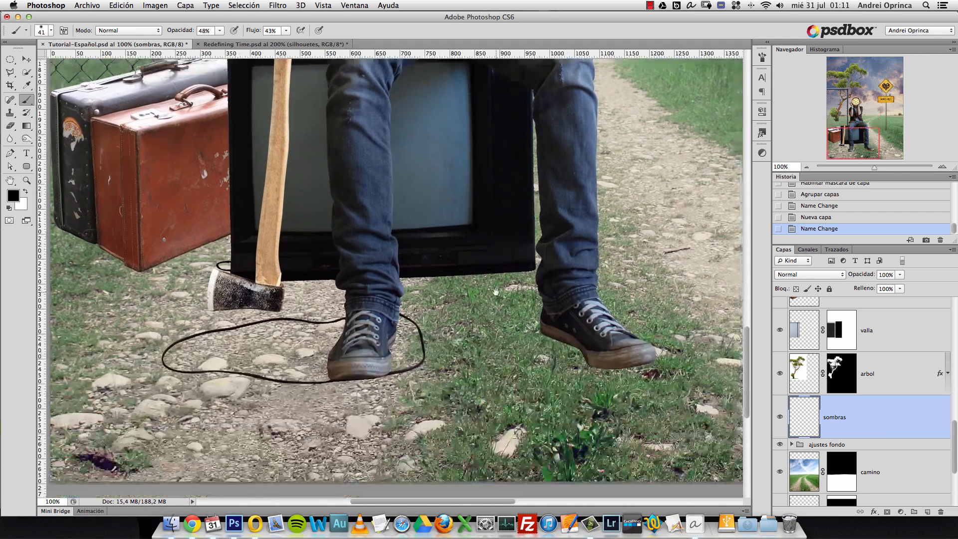
left_click(509, 267, "super")
left_click(530, 273, "super")
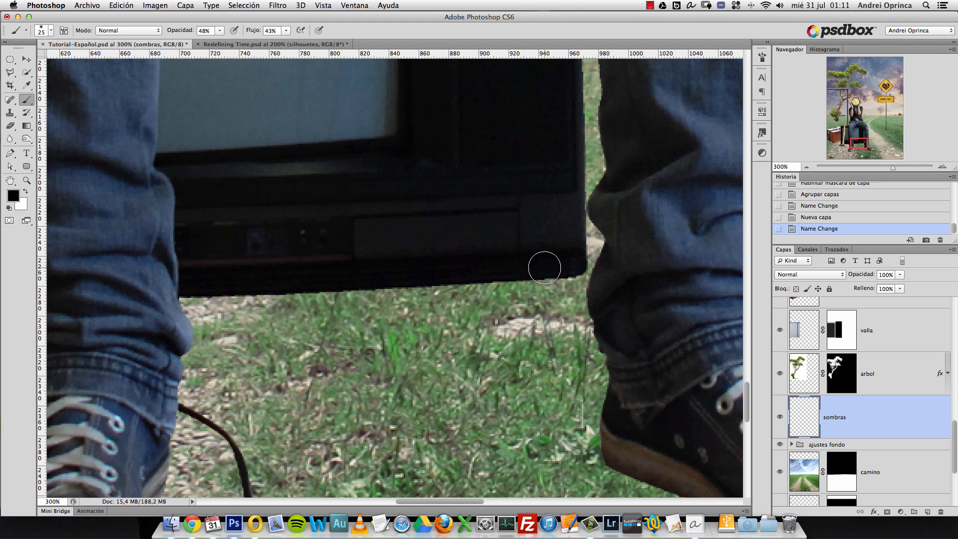
key("bracketleft")
left_click_drag(531, 267, 491, 274)
left_click_drag(554, 272, 480, 275)
Set the brush to 60% opacity, 64% flow and 9 px size for shading the TV's bottom edge
scroll(512, 282, "left", 5)
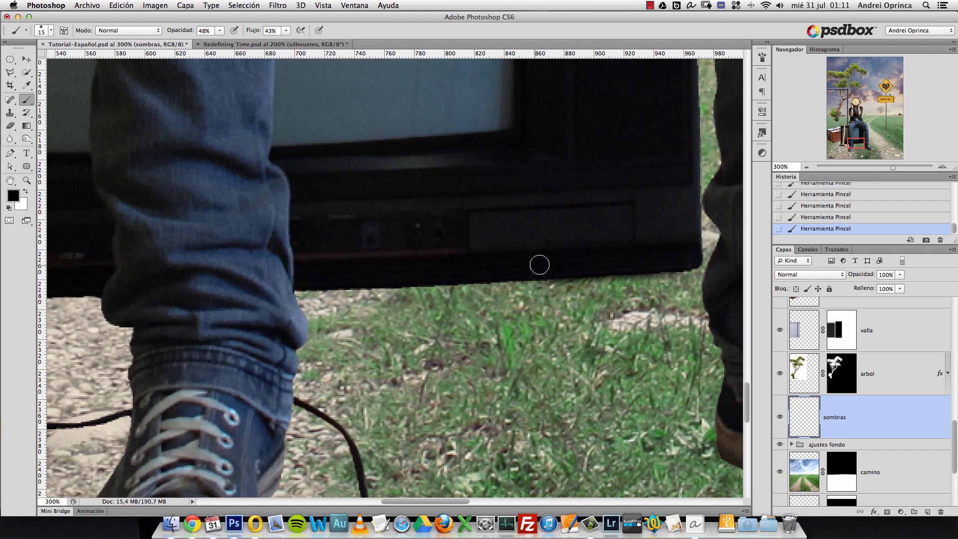
left_click(286, 34)
left_click_drag(286, 41, 297, 41)
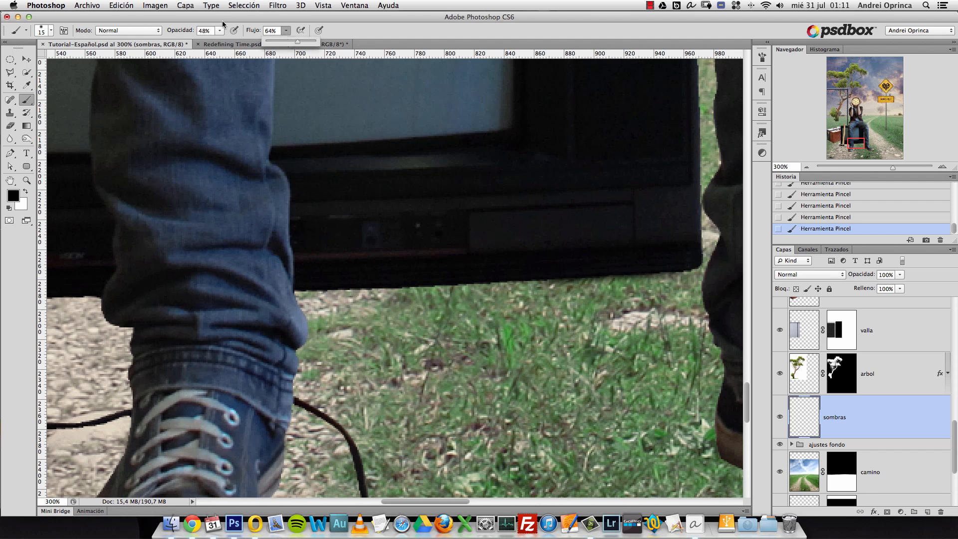
left_click(220, 31)
mouse_move(599, 262)
left_mouse_down()
mouse_move(644, 283)
mouse_move(533, 299)
left_mouse_up()
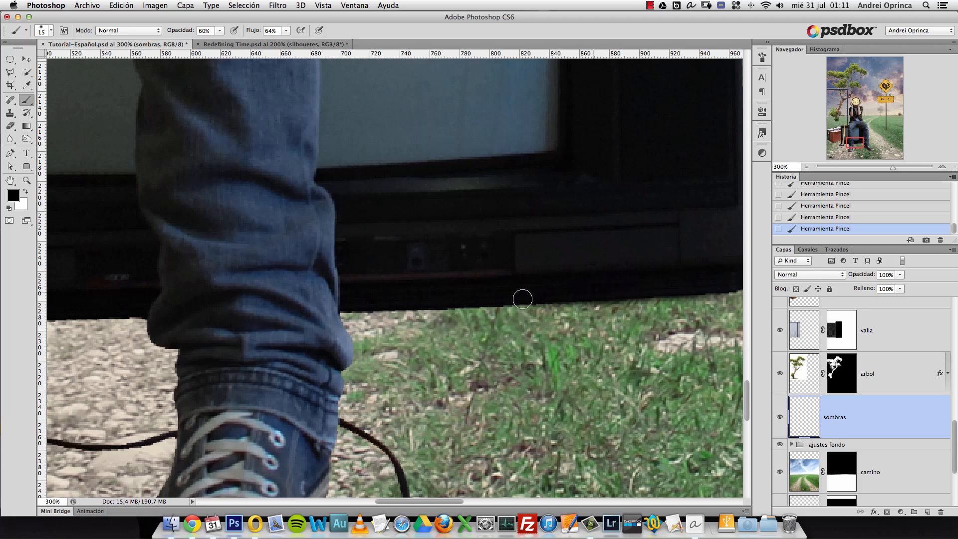
key("bracketleft")
key("bracketleft")
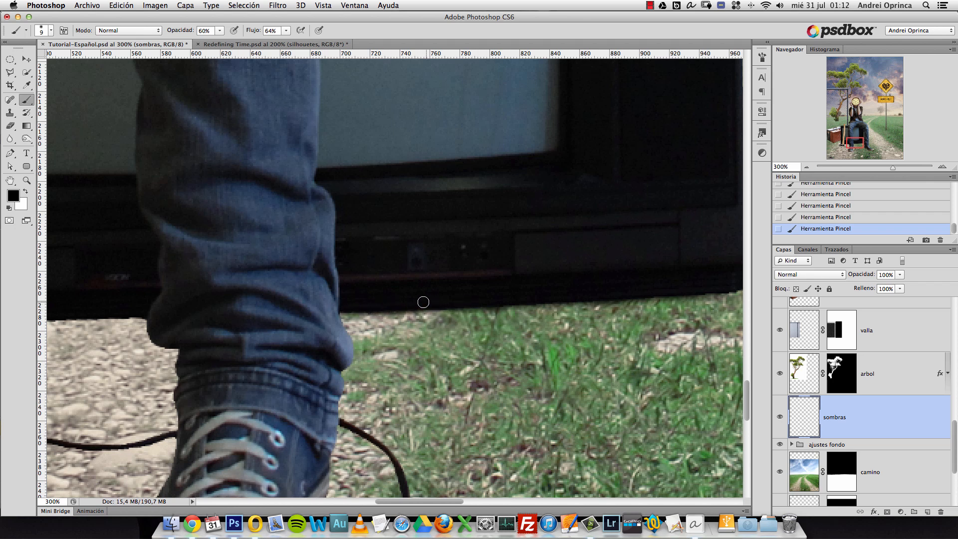
Paint a thin shadow with an 8 px brush along the TV's bottom edge between the axe handle and the leg
scroll(337, 299, "left", 5)
left_click_drag(331, 334, 430, 333)
key("bracketright")
key("bracketright")
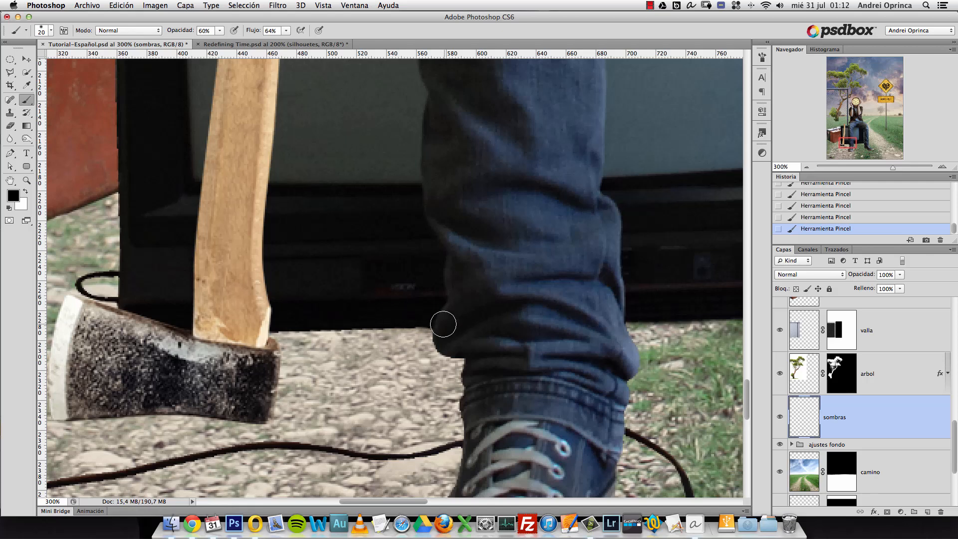
key("bracketleft")
key("bracketleft")
left_click_drag(434, 327, 319, 330)
key("bracketleft")
key("bracketleft")
left_click_drag(381, 327, 273, 330)
left_click_drag(354, 328, 388, 328)
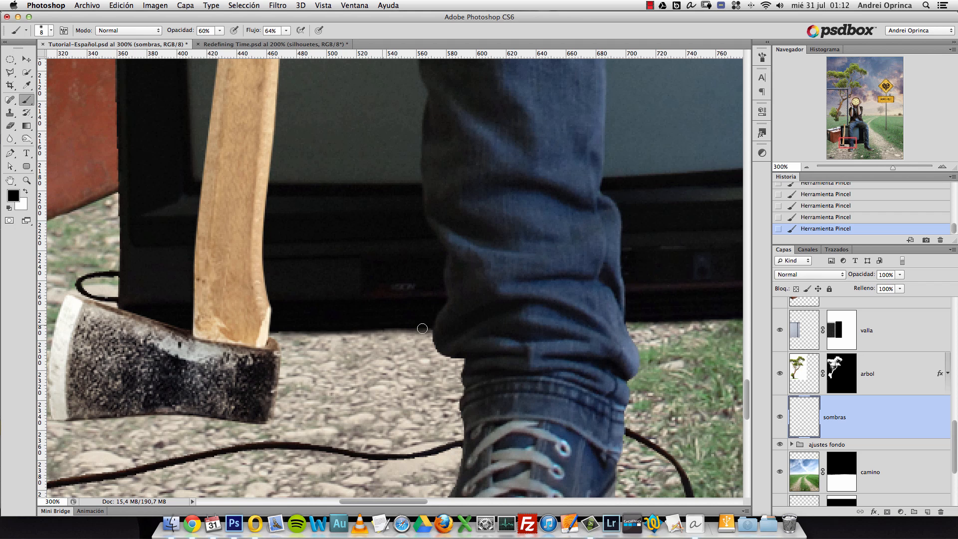
Paint a shadow on the ground along the lower edge of the axe head
left_click_drag(283, 314, 456, 334)
left_click_drag(417, 372, 434, 288)
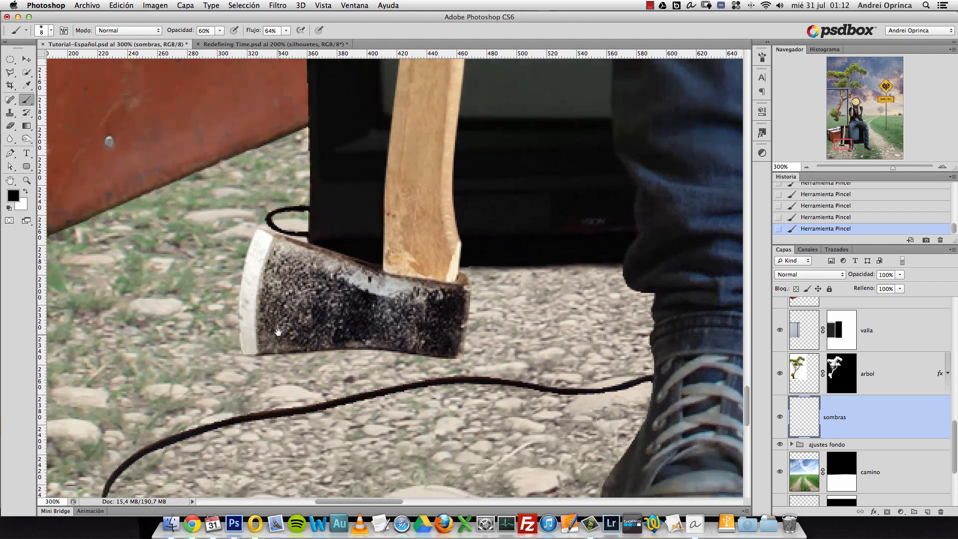
mouse_move(246, 352)
left_mouse_down()
mouse_move(430, 359)
mouse_move(365, 343)
mouse_move(349, 347)
mouse_move(389, 351)
mouse_move(278, 349)
mouse_move(381, 354)
mouse_move(355, 344)
mouse_move(458, 356)
mouse_move(407, 353)
left_mouse_up()
Toggle the last brush stroke by the cable for comparison, and undo the most recent shadow strokes there
scroll(358, 340, "down", 5)
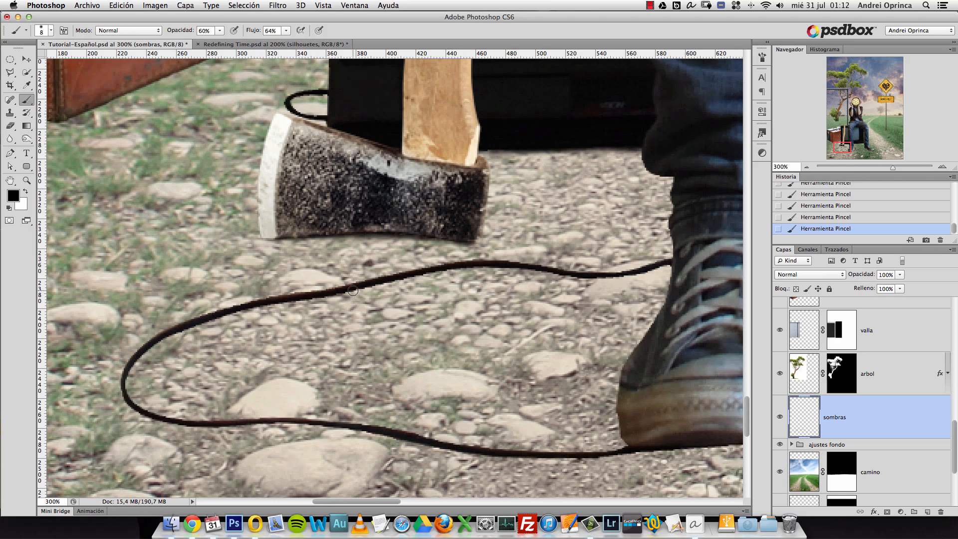
left_click_drag(403, 309, 377, 303)
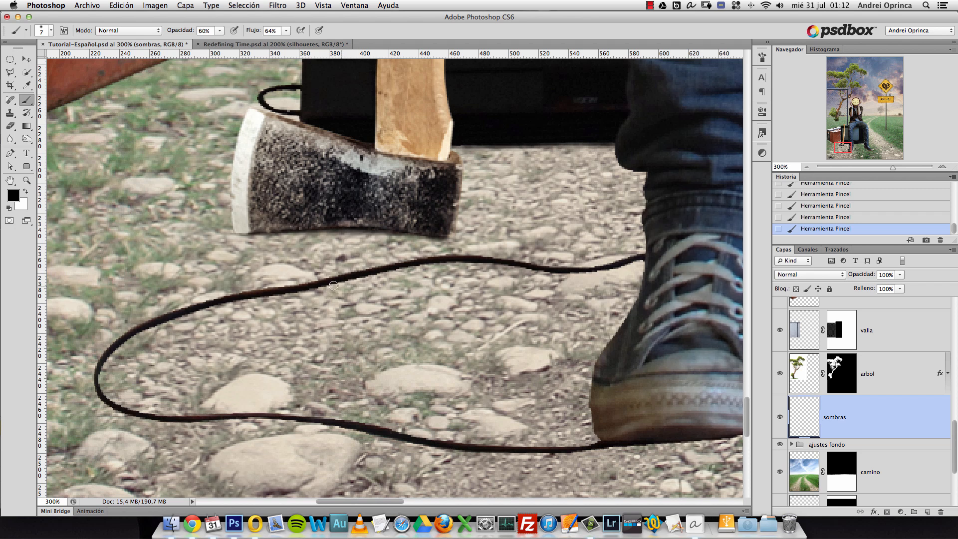
key("super+z")
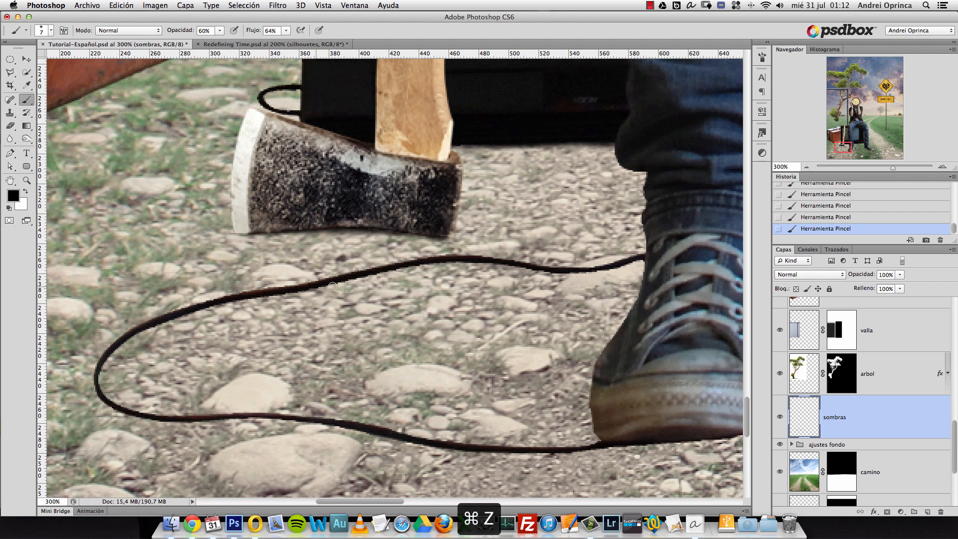
key("super+z")
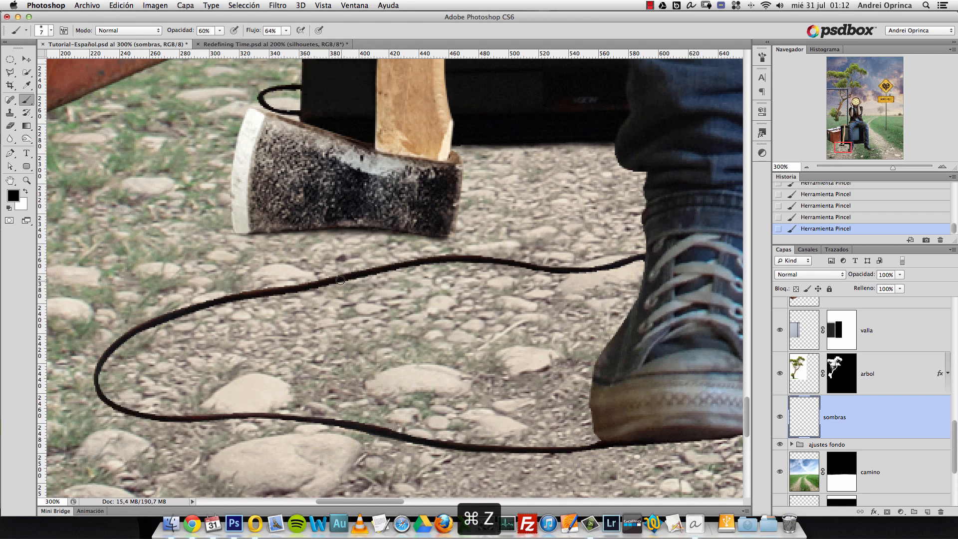
key("super+z")
key("super+z")
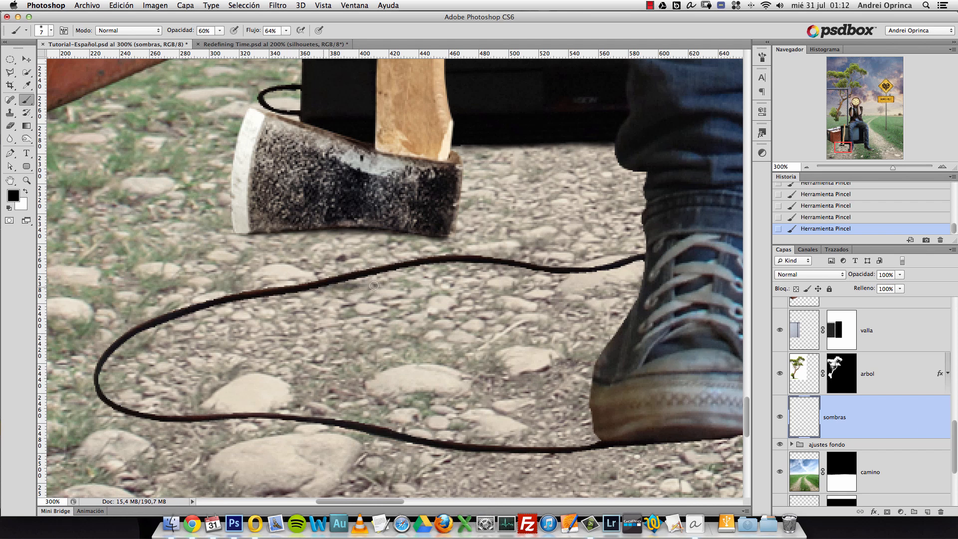
key("super+z")
key("alt+super+z")
key("alt+super+z")
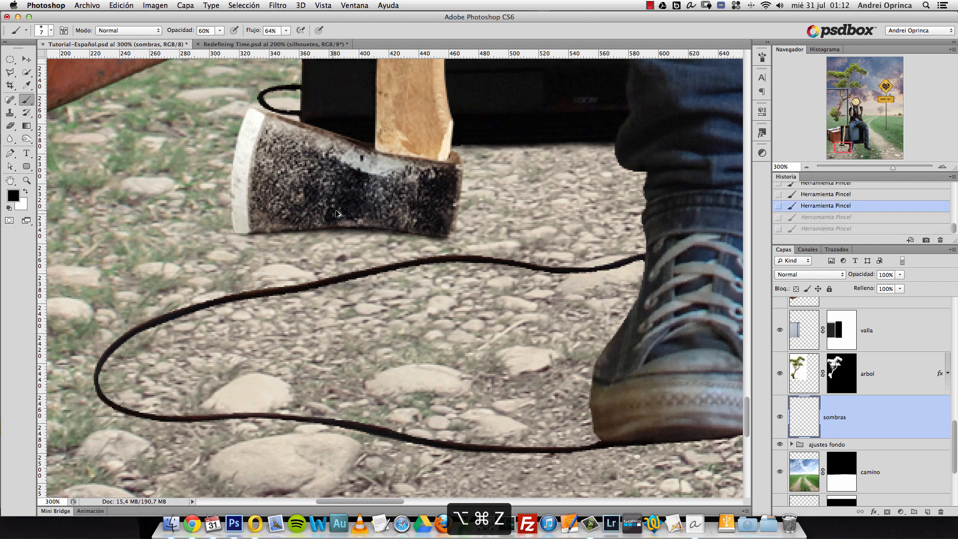
Lower the brush to 31% opacity and 34% flow and paint a faint shadow below the cable's upper stretch
left_click_drag(286, 30, 275, 44)
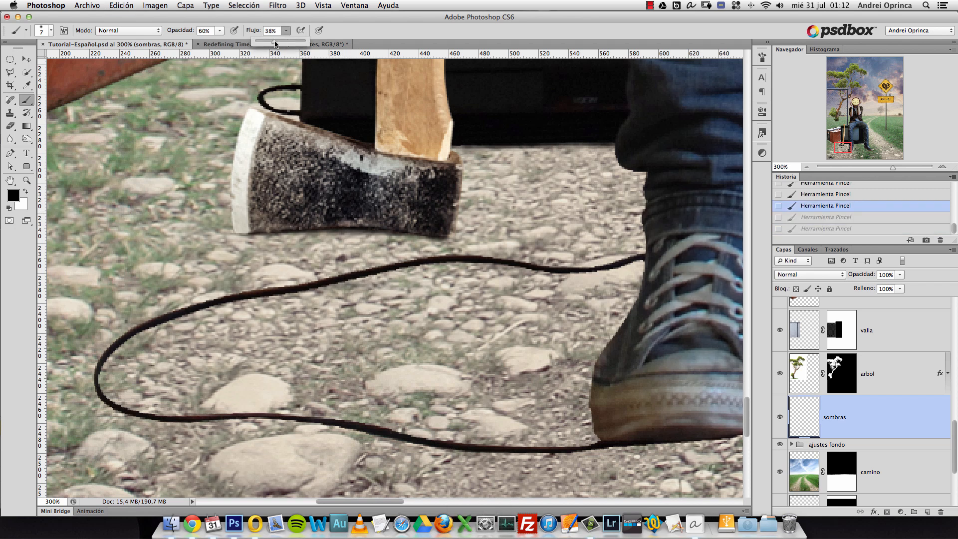
left_click(220, 31)
left_click_drag(208, 42, 206, 42)
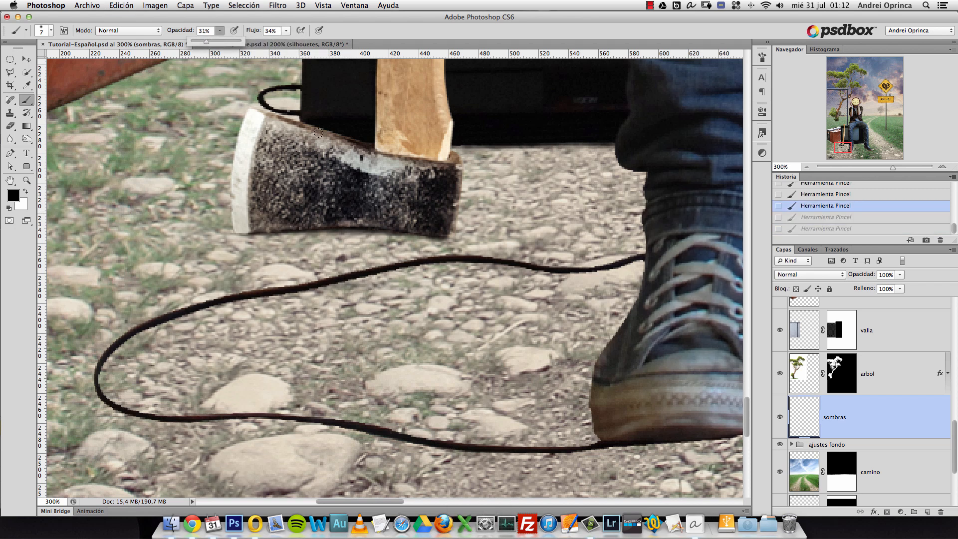
left_click_drag(325, 284, 465, 280)
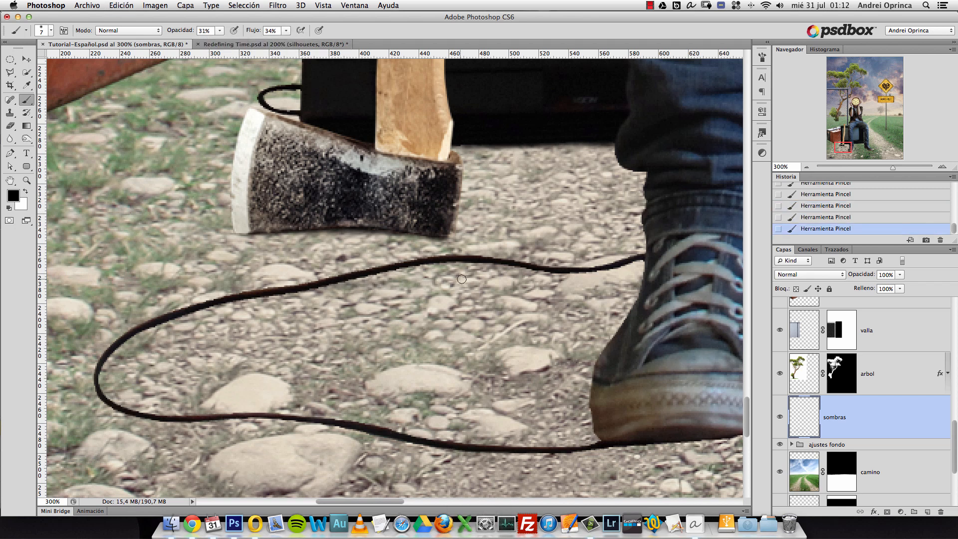
left_click_drag(404, 279, 503, 278)
left_click_drag(418, 280, 566, 278)
left_click_drag(492, 273, 580, 273)
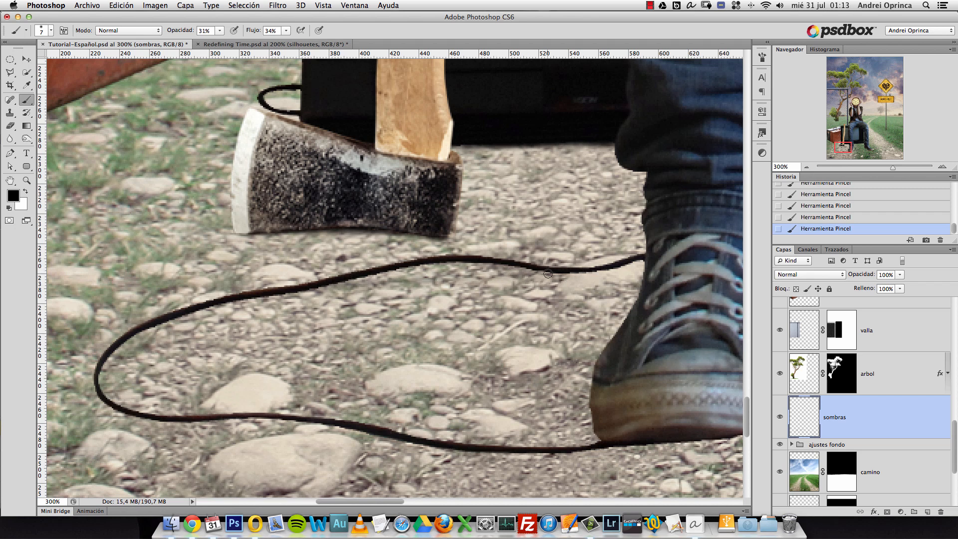
left_click_drag(348, 285, 507, 276)
mouse_move(346, 279)
left_mouse_down()
mouse_move(532, 274)
mouse_move(632, 285)
left_mouse_up()
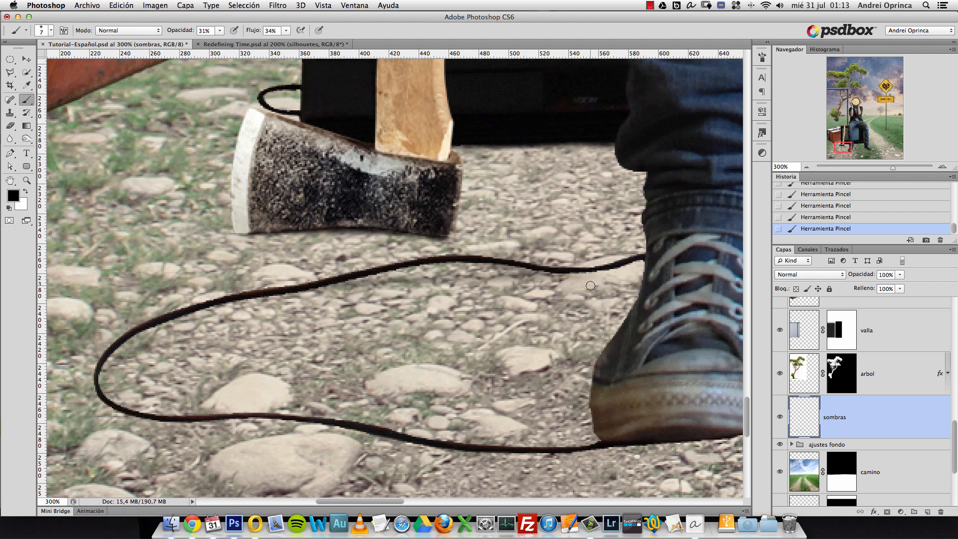
mouse_move(552, 272)
left_mouse_down()
mouse_move(658, 274)
mouse_move(604, 268)
mouse_move(624, 283)
left_mouse_up()
mouse_move(248, 297)
left_mouse_down()
mouse_move(525, 250)
mouse_move(436, 281)
mouse_move(398, 319)
mouse_move(402, 304)
mouse_move(394, 331)
mouse_move(410, 364)
mouse_move(412, 296)
mouse_move(428, 284)
left_mouse_up()
Step back and forward through the last four brush strokes to compare the cable with and without its shadow
key("alt+super+z")
key("alt+super+z")
key("alt+super+z")
key("alt+super+z")
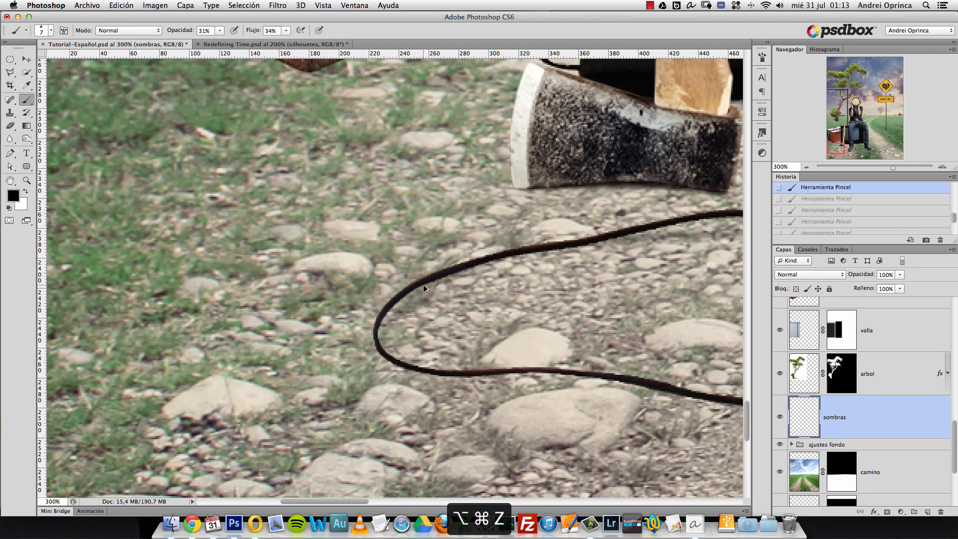
key("shift+super+z")
key("shift+super+z")
key("shift+super+z")
key("shift+super+z")
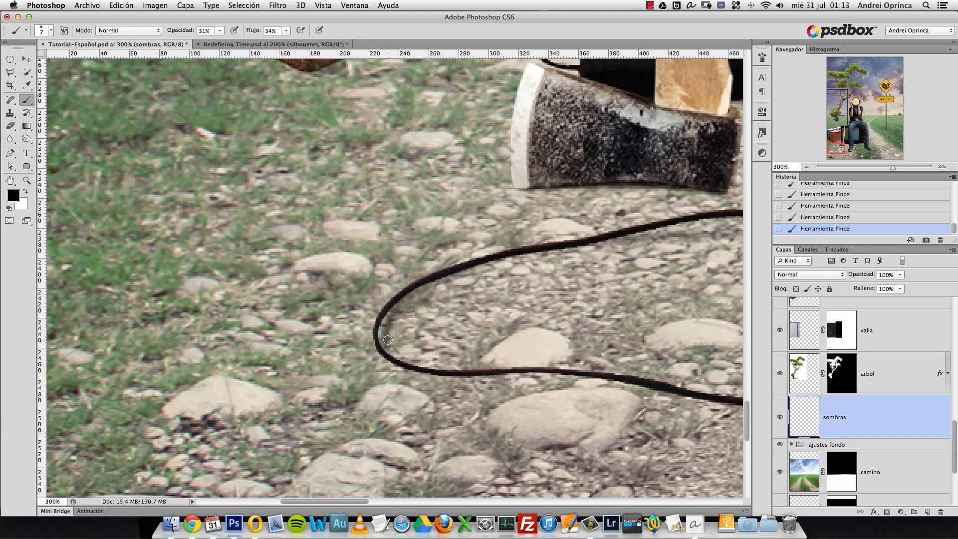
Paint a shadow with a 5 px brush under the cable's lower stretch in front of the shoe
left_click_drag(530, 403, 364, 184)
left_click_drag(312, 159, 441, 168)
left_click_drag(345, 166, 420, 170)
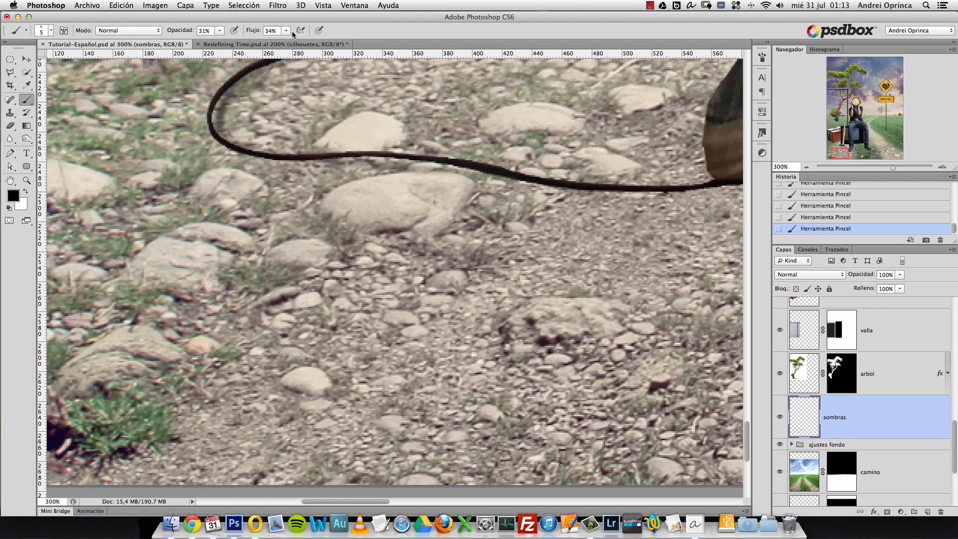
Raise the brush to 58% opacity and 73% flow and darken the shadow under the cable's lower stretch
left_click_drag(257, 30, 295, 31)
left_click(219, 31)
left_click_drag(235, 43, 234, 43)
left_click_drag(315, 162, 528, 187)
Enlarge the brush to 8 px and paint a contact shadow under the sole of the shoe resting on the cable
mouse_move(578, 217)
left_mouse_down()
mouse_move(329, 152)
mouse_move(551, 148)
mouse_move(382, 172)
left_mouse_up()
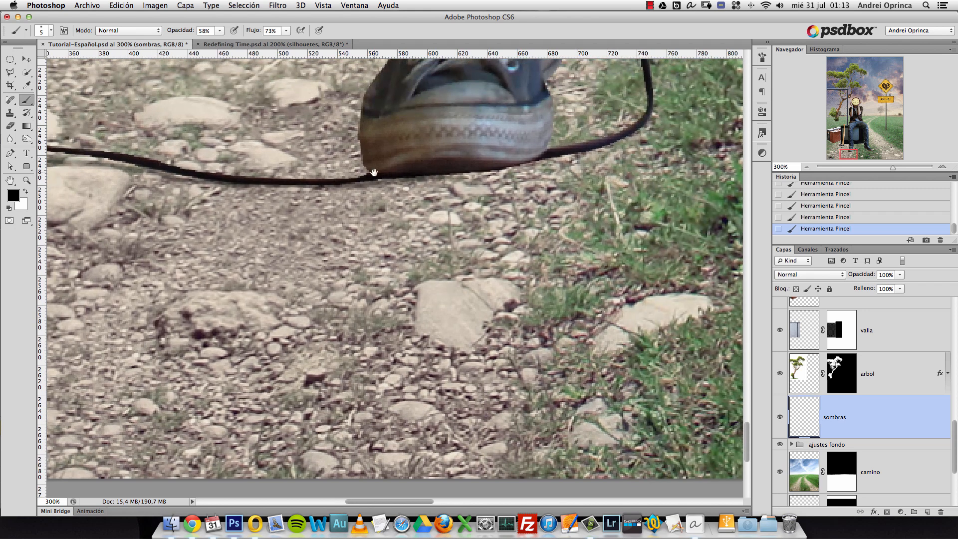
key("bracketright")
mouse_move(372, 176)
left_mouse_down()
mouse_move(540, 160)
mouse_move(501, 161)
left_mouse_up()
mouse_move(442, 167)
left_mouse_down()
mouse_move(461, 166)
mouse_move(331, 179)
left_mouse_up()
Undo the last three shadow strokes around the cable loop beside the shoe
mouse_move(504, 177)
left_mouse_down()
mouse_move(346, 223)
mouse_move(428, 200)
left_mouse_up()
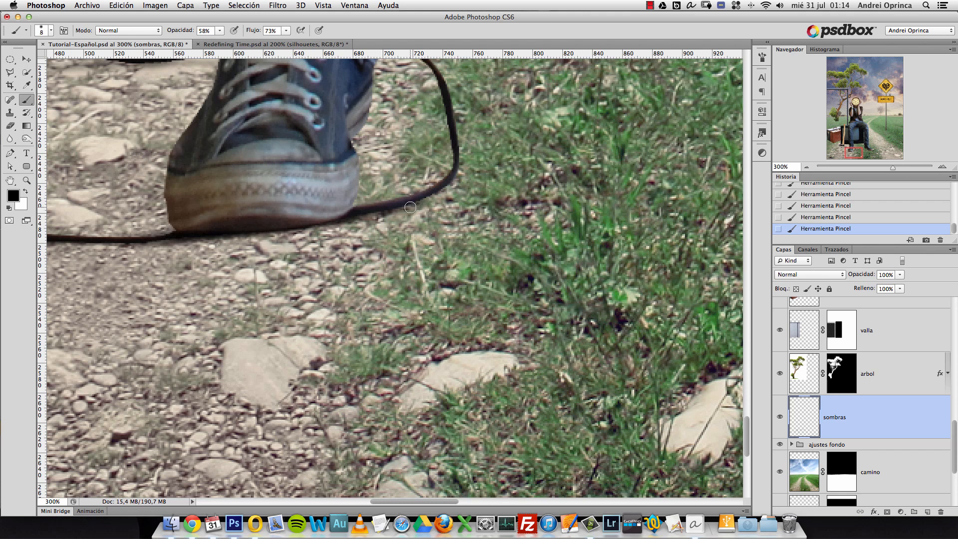
mouse_move(404, 89)
left_mouse_down()
mouse_move(346, 200)
mouse_move(381, 220)
left_mouse_up()
key("alt+super+z")
key("alt+super+z")
key("alt+super+z")
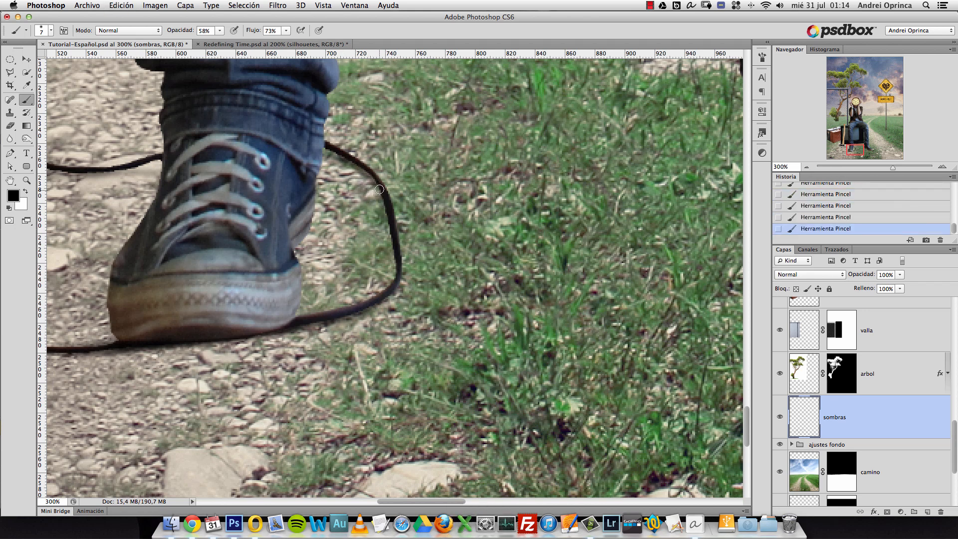
Compare the cable loop beside the shoe with and without its last three shadow strokes, and restore the strokes
key("shift+super+z")
key("shift+super+z")
key("shift+super+z")
key("alt+super+z")
key("alt+super+z")
key("alt+super+z")
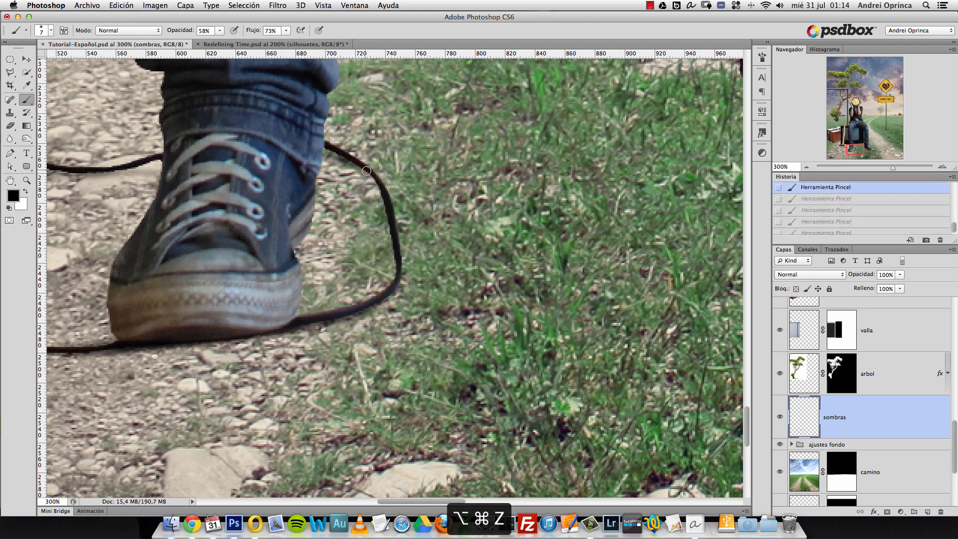
key("shift+super+z")
key("shift+super+z")
key("shift+super+z")
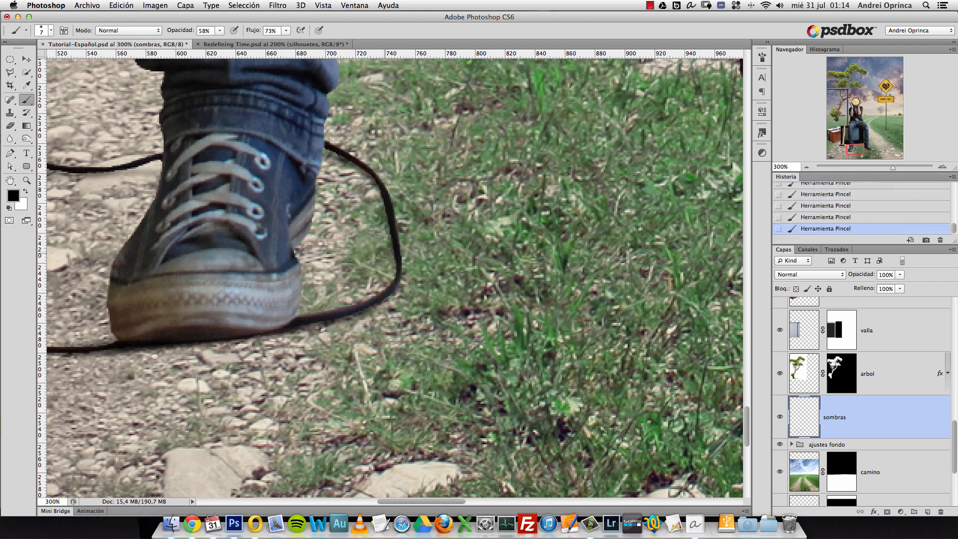
Set the brush to 8 px and paint a shadow under the sole of the shoe resting on the cable
key("bracketright")
key("bracketright")
key("bracketright")
key("bracketright")
key("bracketleft")
key("bracketleft")
key("bracketleft")
mouse_move(297, 298)
left_mouse_down()
mouse_move(275, 332)
mouse_move(206, 341)
left_mouse_up()
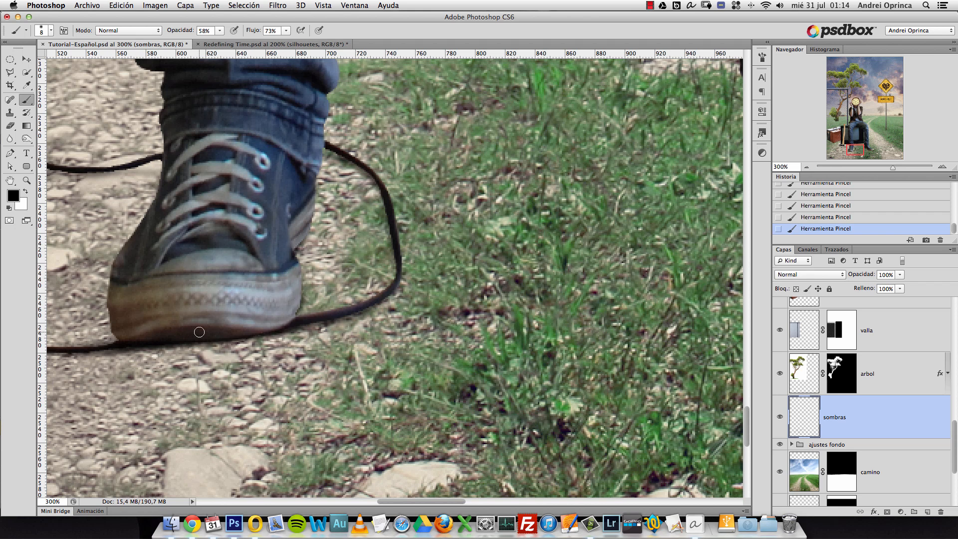
Paint shadow strokes along the upper and lower stretches of the cable loop in front of the axe
key("super+minus")
key("super+minus")
left_click_drag(285, 259, 347, 261)
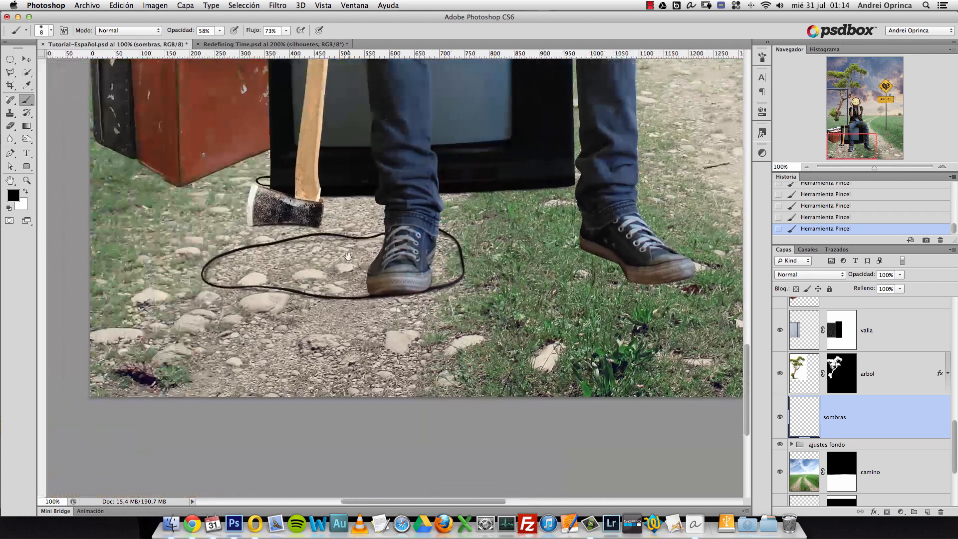
key("super+plus")
left_click_drag(277, 236, 500, 223)
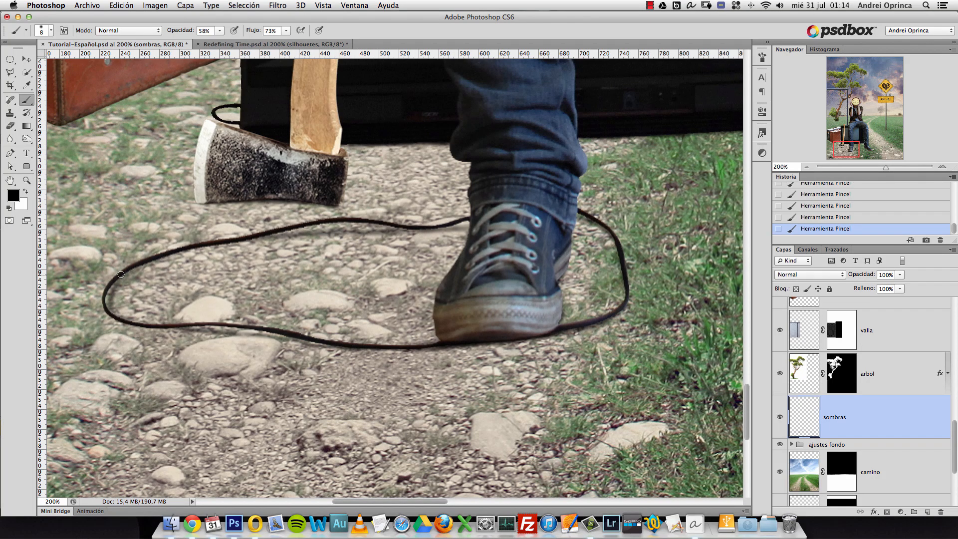
left_click_drag(138, 268, 267, 236)
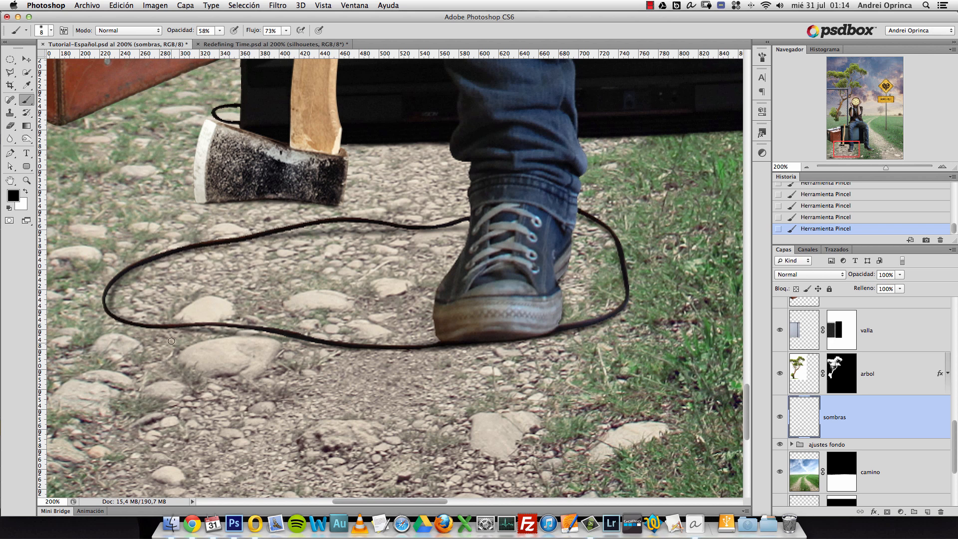
mouse_move(171, 327)
left_mouse_down()
mouse_move(141, 325)
mouse_move(277, 326)
left_mouse_up()
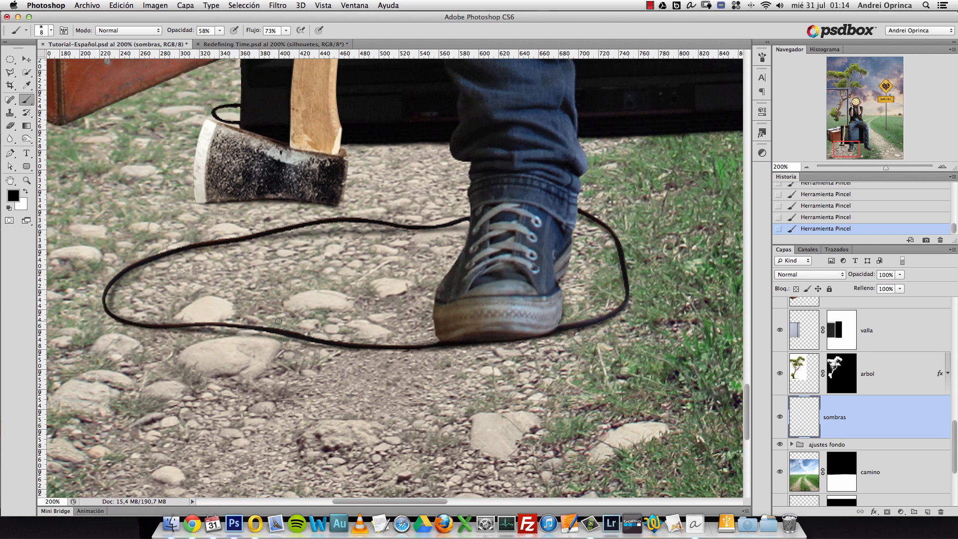
Toggle the visibility of the sombras layer to compare the scene with and without the painted shadows
left_click(269, 315, "alt")
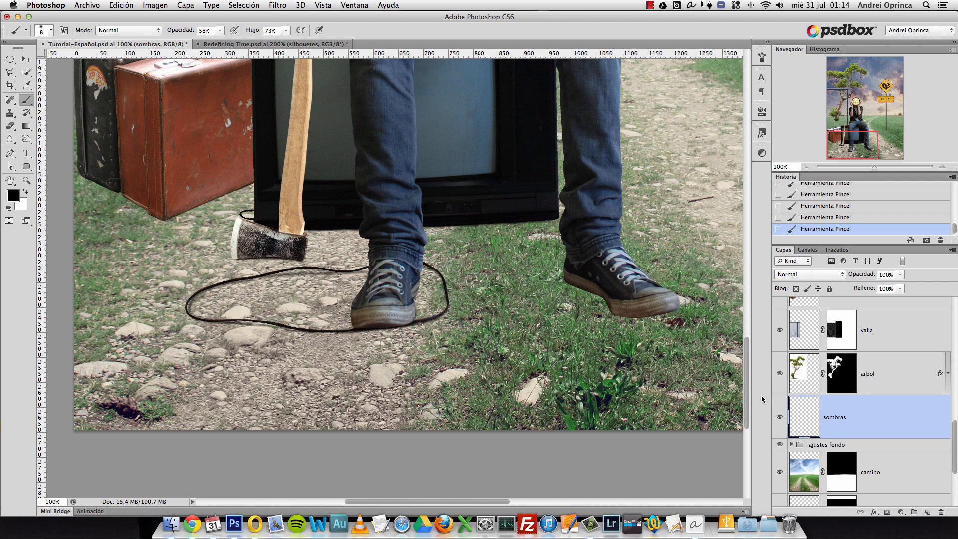
left_click(780, 418)
left_click(780, 419)
left_click(779, 420)
left_click(780, 418)
Paint a shadow with an 8 px brush along the heel and arch of the other shoe's sole
left_click_drag(640, 303, 538, 283)
left_click(538, 283, "super")
left_click(538, 283, "super")
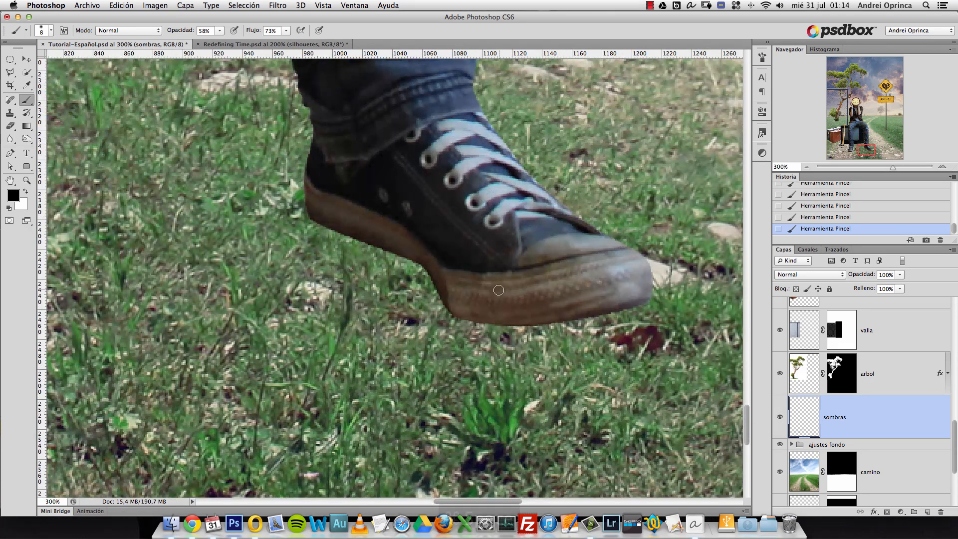
key("bracketright")
key("bracketright")
key("bracketright")
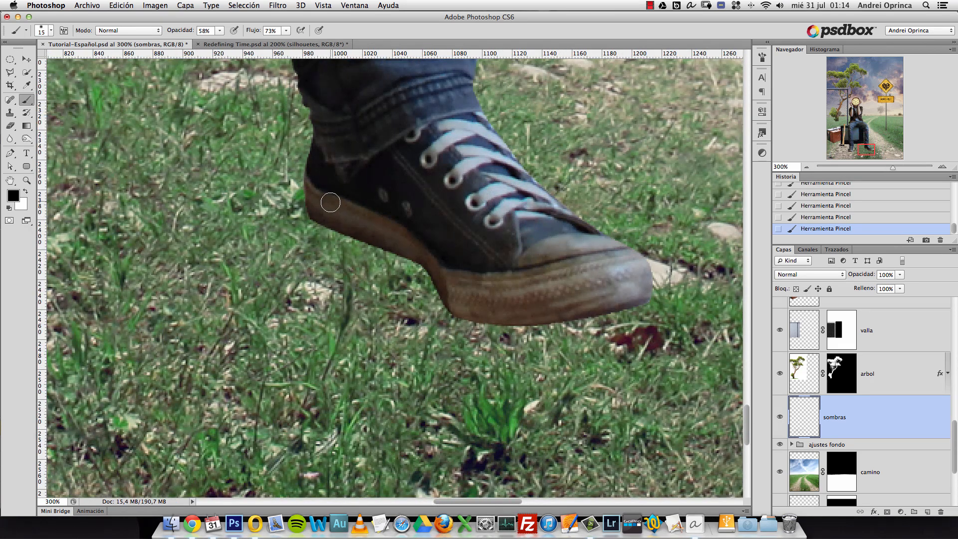
key("bracketleft")
key("bracketleft")
key("bracketleft")
mouse_move(353, 237)
left_mouse_down()
mouse_move(436, 276)
mouse_move(387, 241)
mouse_move(467, 317)
mouse_move(444, 296)
mouse_move(459, 315)
mouse_move(447, 305)
left_mouse_up()
Undo the last three strokes, repaint the shadow under the front of that shoe's sole, and check the brush settings
key("alt+super+z")
key("alt+super+z")
key("alt+super+z")
mouse_move(446, 304)
left_mouse_down()
mouse_move(497, 325)
mouse_move(507, 324)
mouse_move(485, 323)
mouse_move(618, 312)
mouse_move(521, 325)
mouse_move(553, 324)
mouse_move(641, 305)
mouse_move(506, 327)
mouse_move(451, 316)
left_mouse_up()
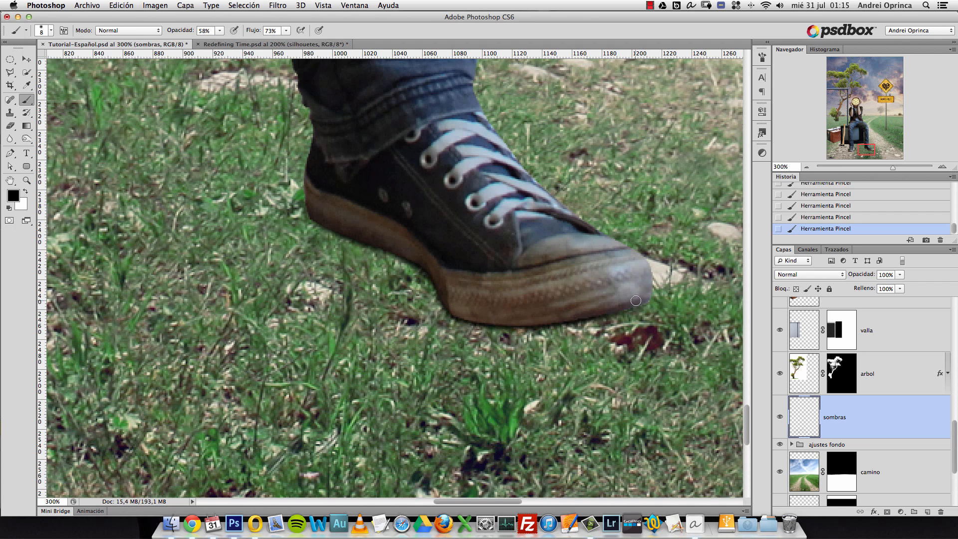
right_click(581, 272)
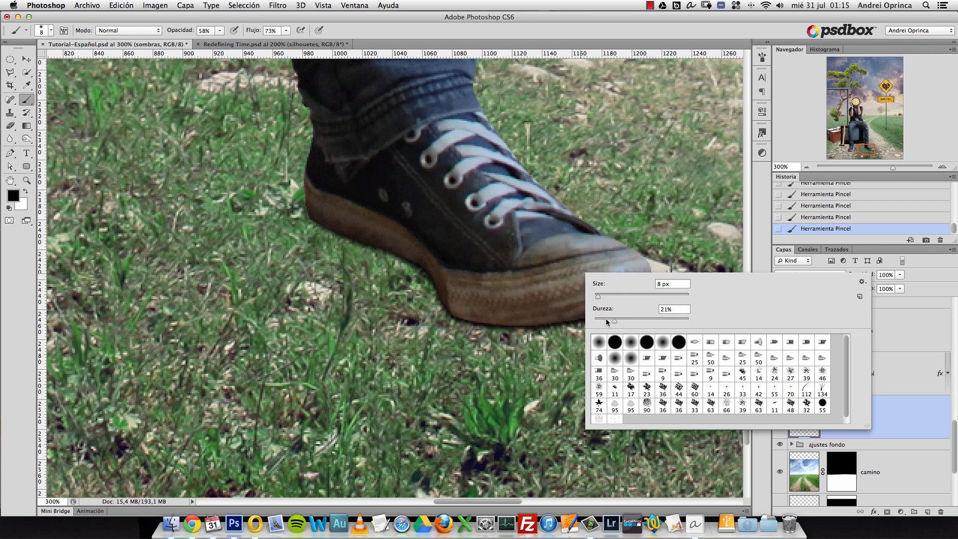
left_click(897, 421)
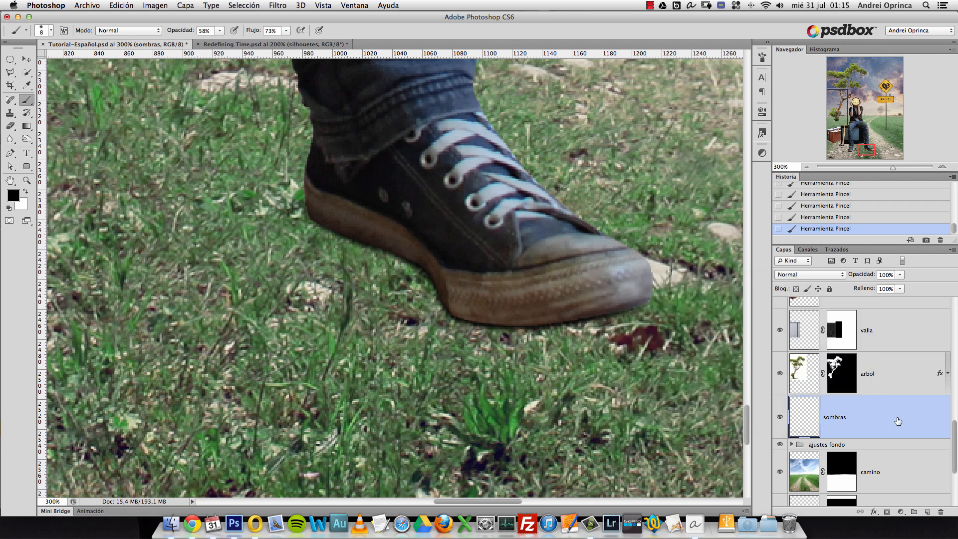
Try a 15 px shadow stroke along the lower edge of the red suitcase beside the TV
key("bracketright")
left_click(371, 223, "alt")
left_click(372, 223, "alt")
left_click(383, 223, "alt")
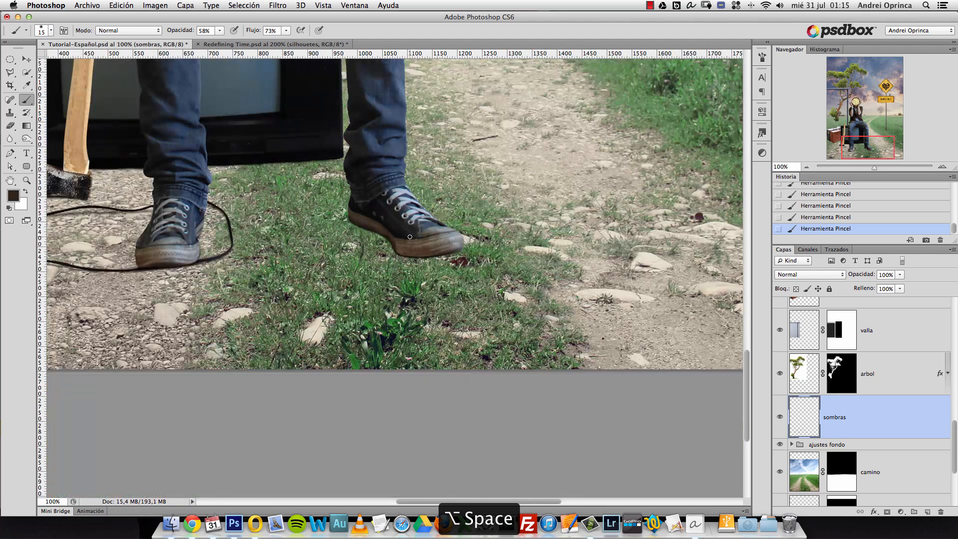
key("bracketright")
key("bracketright")
key("bracketright")
left_click_drag(323, 210, 522, 370)
left_click_drag(202, 306, 411, 269)
left_click(411, 269, "super")
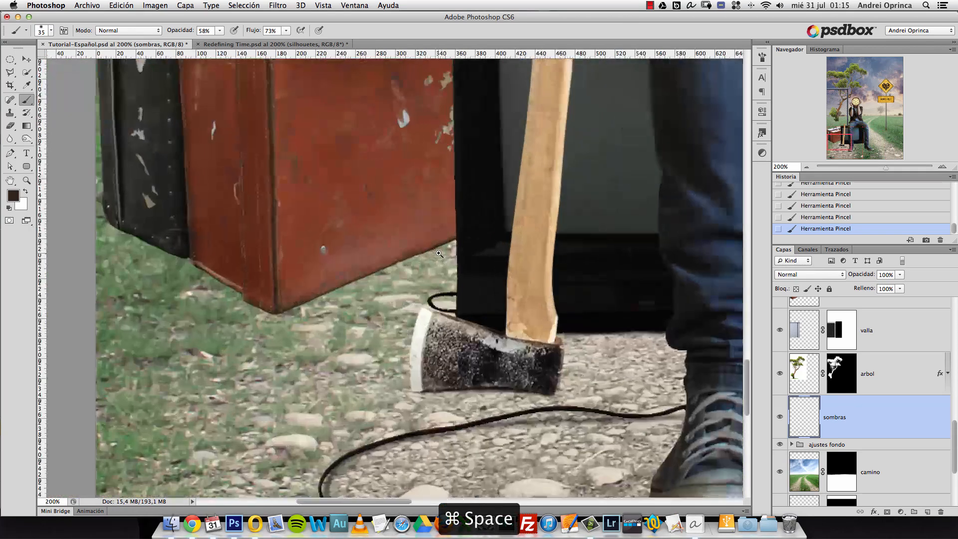
left_click(419, 260, "super")
key("bracketleft")
key("bracketleft")
key("bracketleft")
key("bracketleft")
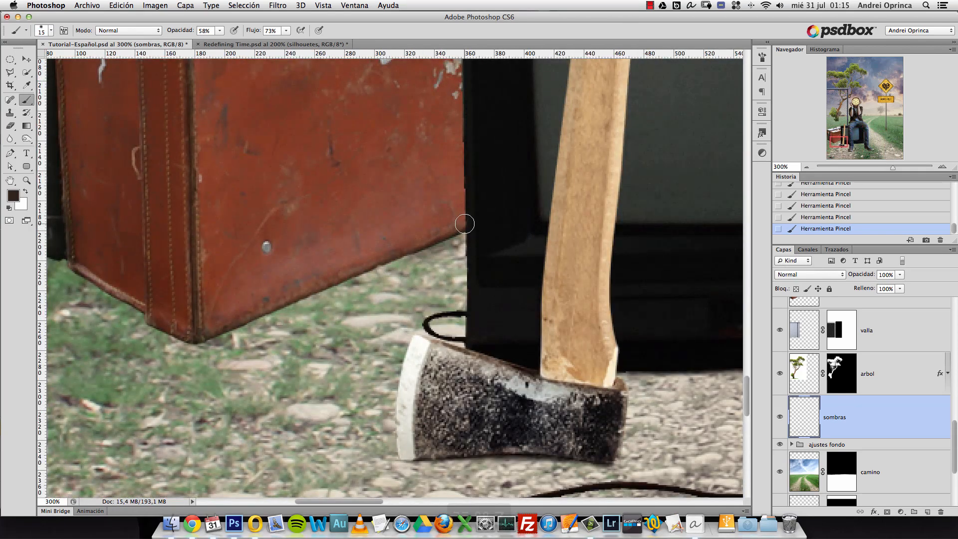
key("alt+super+z")
Reduce the brush to 8 px and try another shadow stroke where the red suitcase's lower edge meets the TV
key("bracketleft")
key("bracketleft")
key("bracketleft")
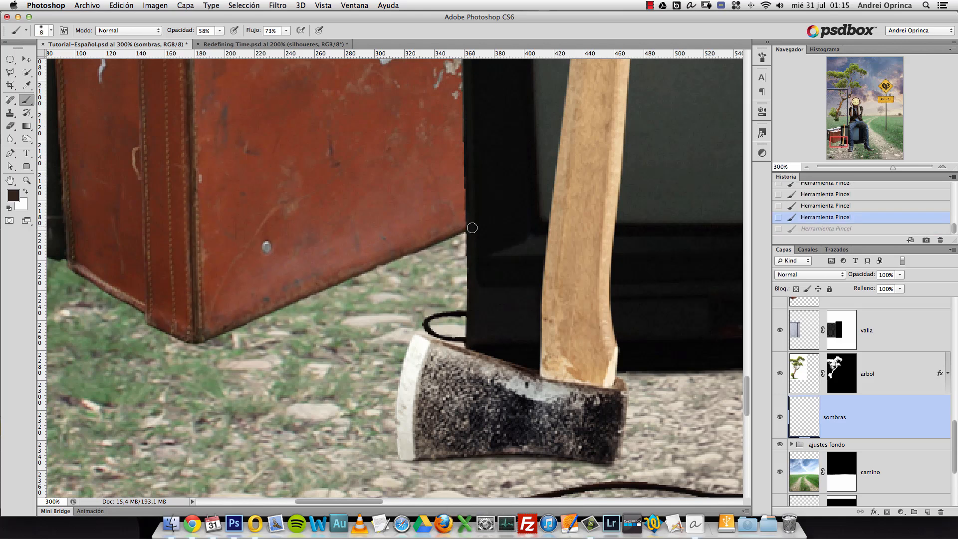
left_click_drag(472, 226, 427, 248)
key("alt+super+z")
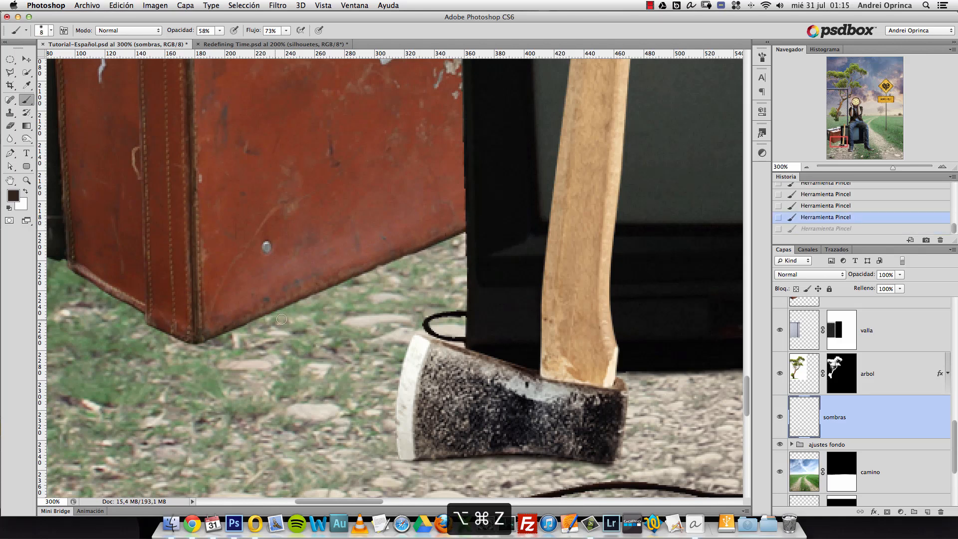
Paint a 9 px shadow along the red suitcase's lower front edge up to the TV, resetting the brush colour to black
left_click(205, 339)
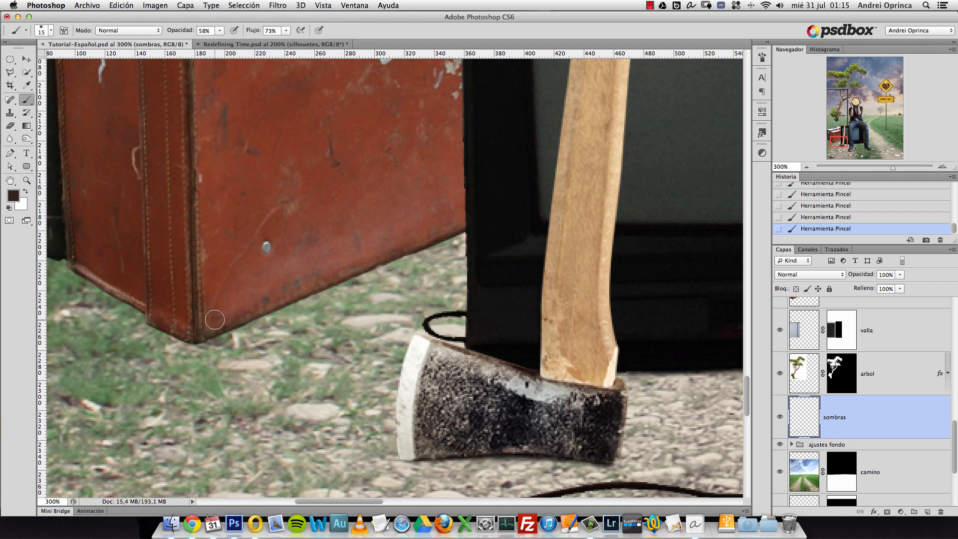
key("bracketleft")
key("bracketleft")
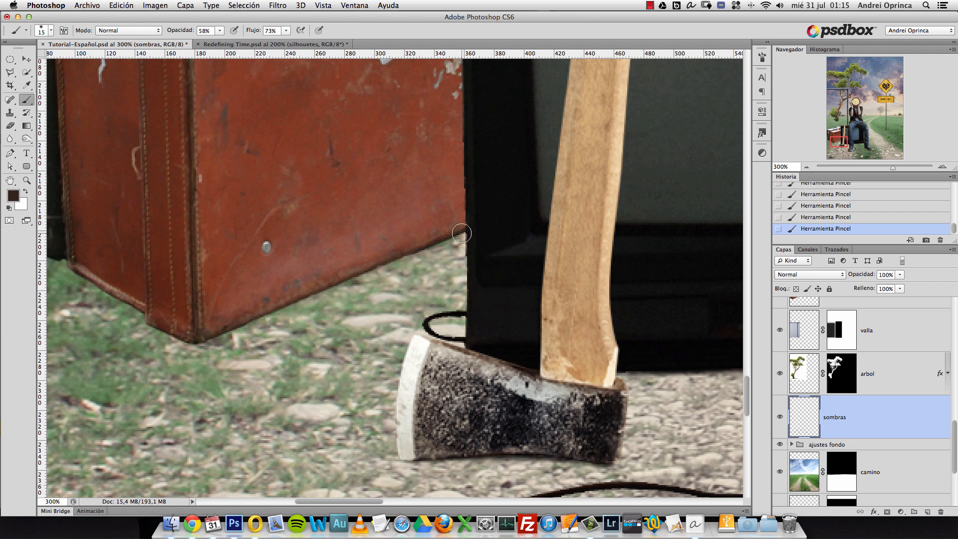
left_click_drag(207, 340, 252, 324)
left_click(461, 233, "shift")
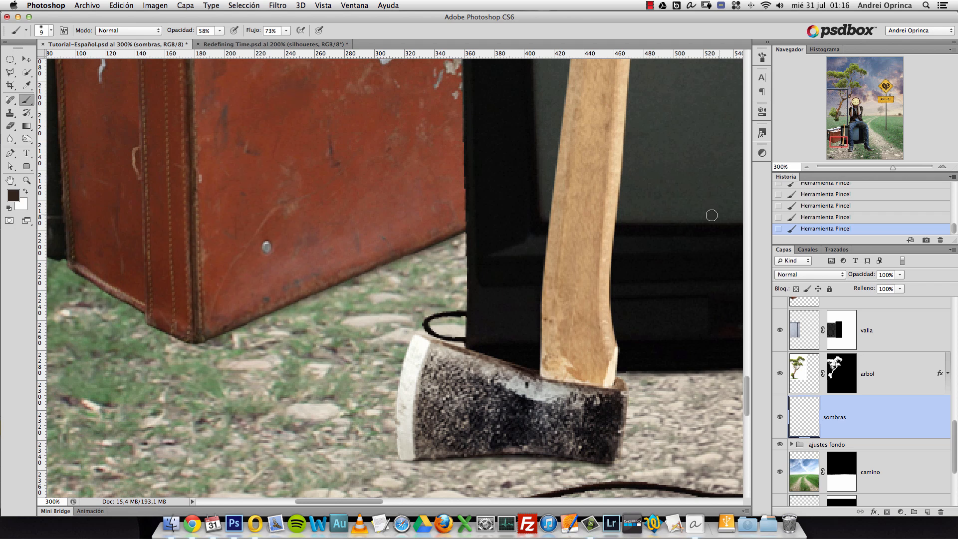
left_click(9, 209)
mouse_move(472, 232)
left_mouse_down()
mouse_move(209, 339)
mouse_move(468, 232)
left_mouse_up()
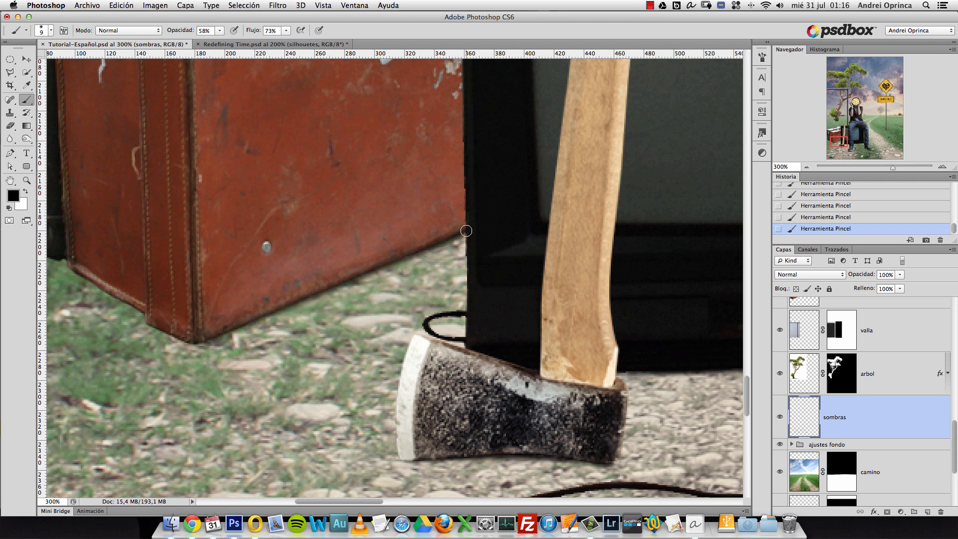
Paint 9 px shadows under the red suitcase's narrow side and the black suitcase, and enlarge the brush to 20 px
left_click_drag(179, 262, 342, 299)
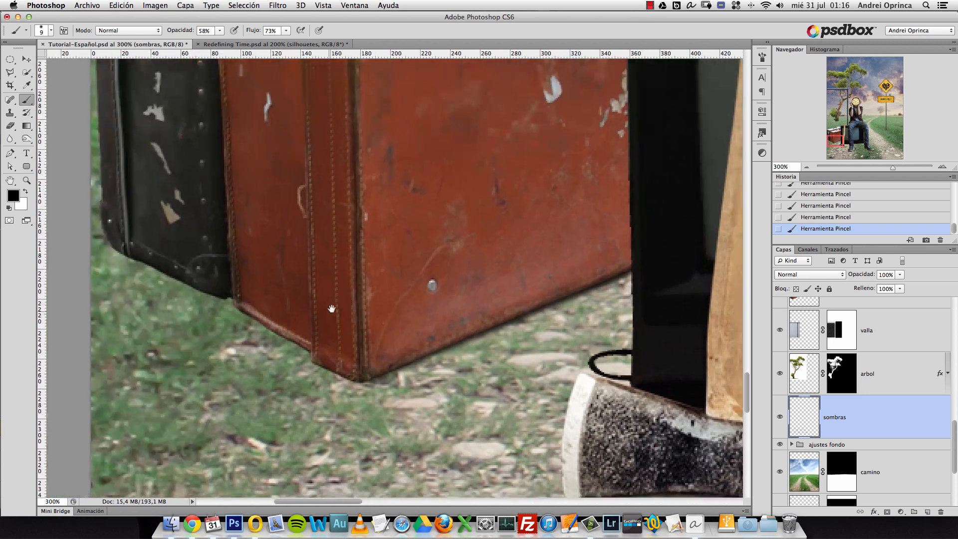
mouse_move(358, 381)
left_mouse_down()
mouse_move(264, 322)
mouse_move(281, 334)
mouse_move(269, 323)
mouse_move(291, 324)
left_mouse_up()
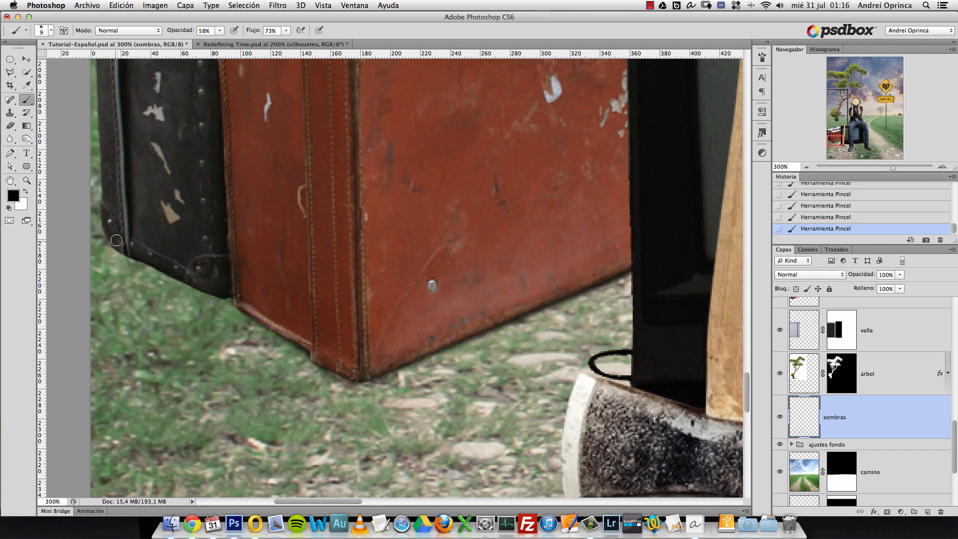
mouse_move(107, 239)
left_mouse_down()
mouse_move(182, 280)
mouse_move(214, 282)
mouse_move(200, 282)
left_mouse_up()
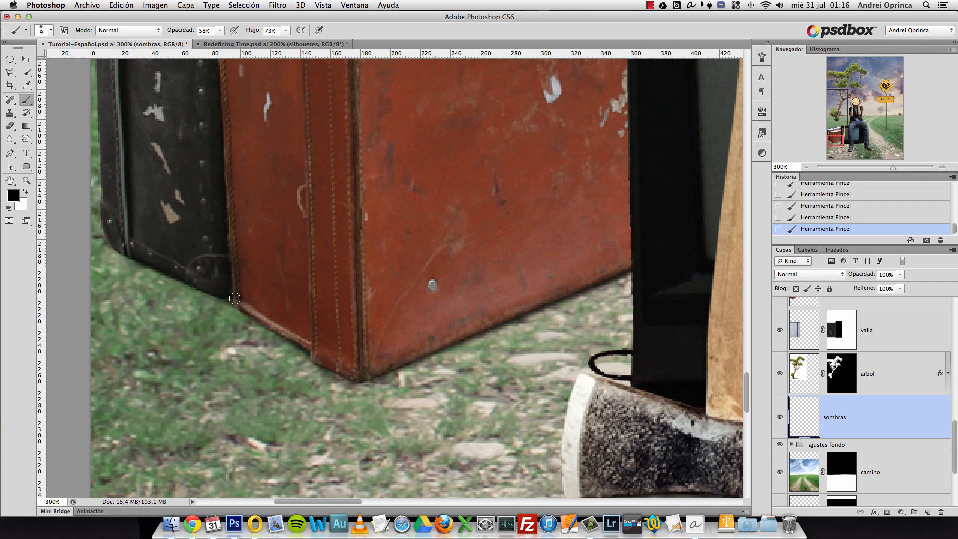
mouse_move(126, 259)
left_mouse_down()
mouse_move(188, 274)
mouse_move(245, 305)
left_mouse_up()
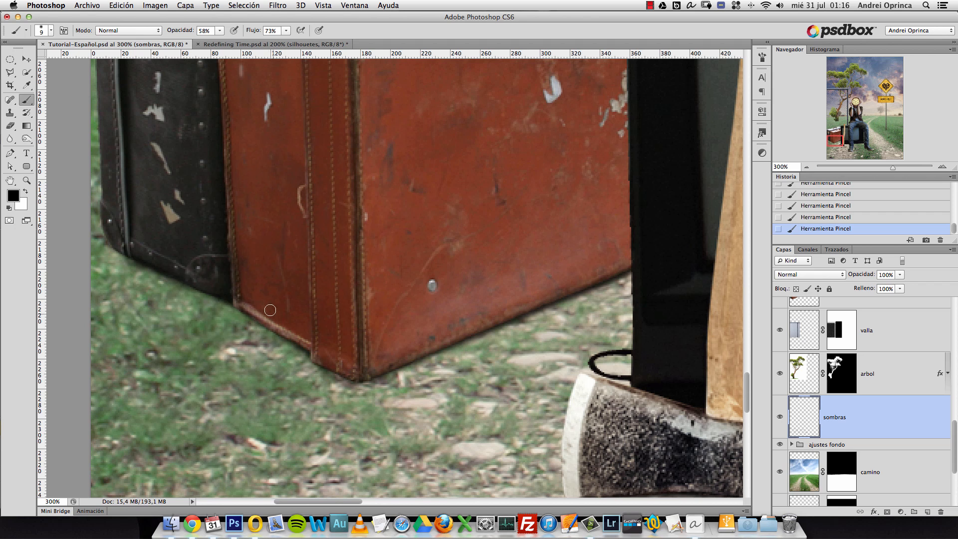
key("bracketright")
key("bracketright")
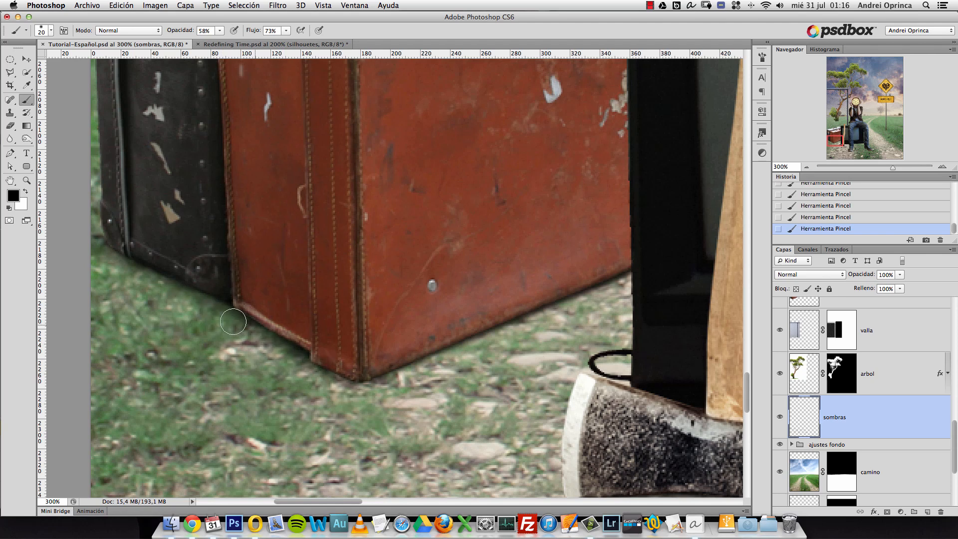
Compare the suitcases with and without the last three shadow strokes, restore the strokes, and reset the brush colour to black
scroll(329, 296, "down", 1)
left_click(327, 320, "alt")
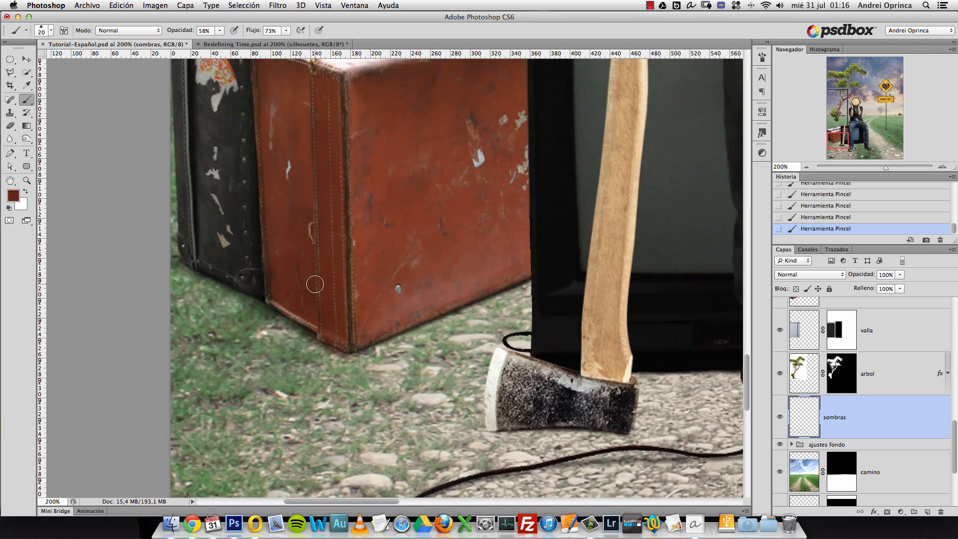
key("super+alt+z")
key("super+alt+z")
key("super+alt+z")
key("i")
left_click(14, 195)
key("Escape")
key("b")
key("d")
key("super+shift+z")
key("super+shift+z")
key("super+shift+z")
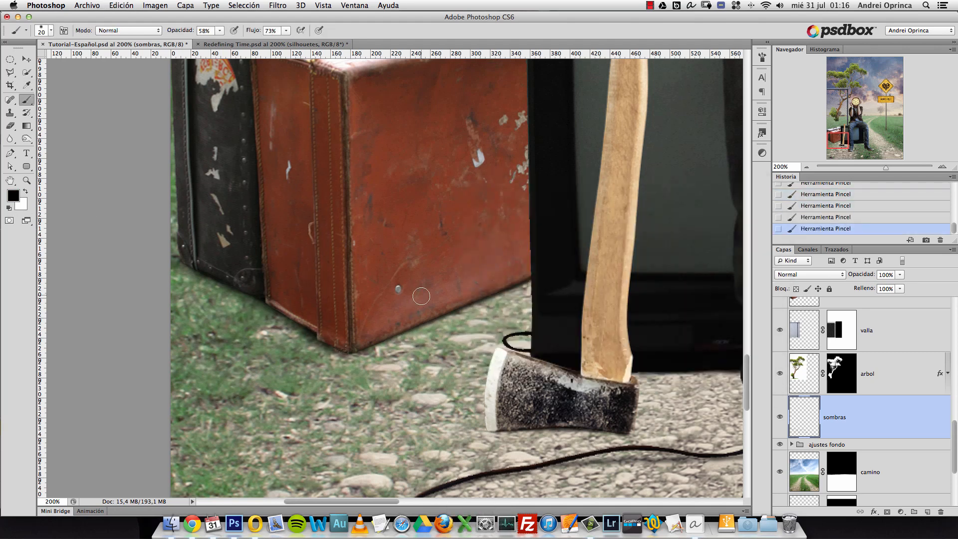
Enlarge the brush to 40 px and examine the shadows across the lower scene and the tree's base behind the fence
left_click_drag(510, 286, 386, 302)
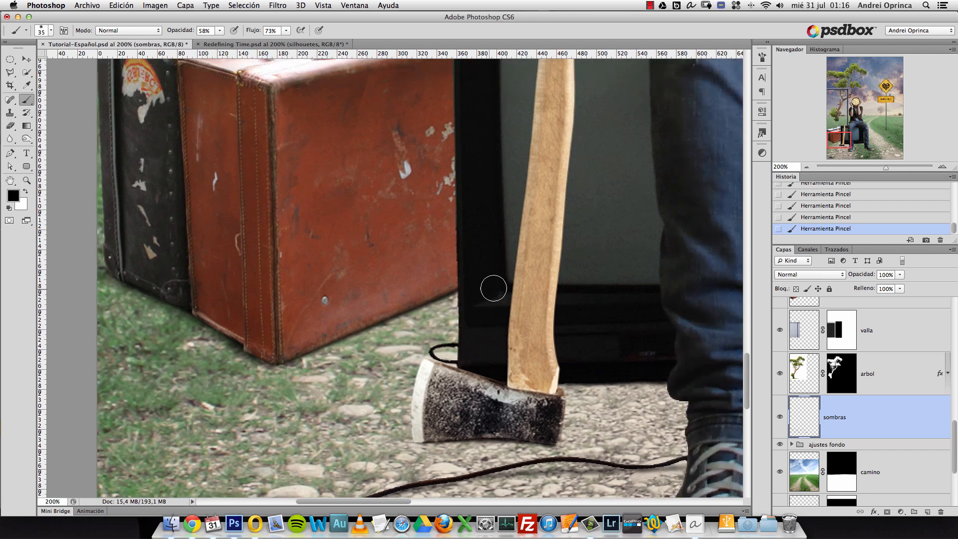
key("bracketright")
key("bracketright")
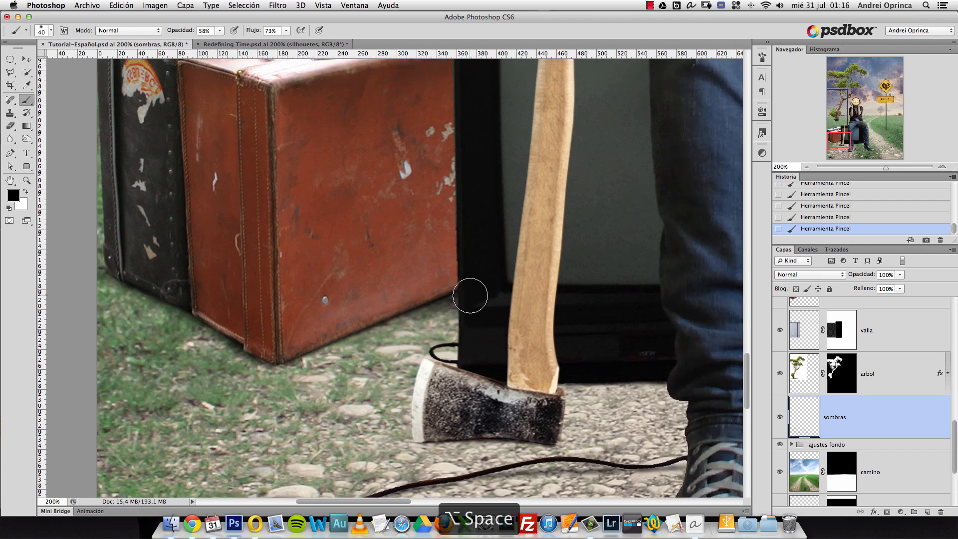
left_click(472, 296, "alt")
left_click(474, 289, "alt")
left_click_drag(519, 277, 446, 300)
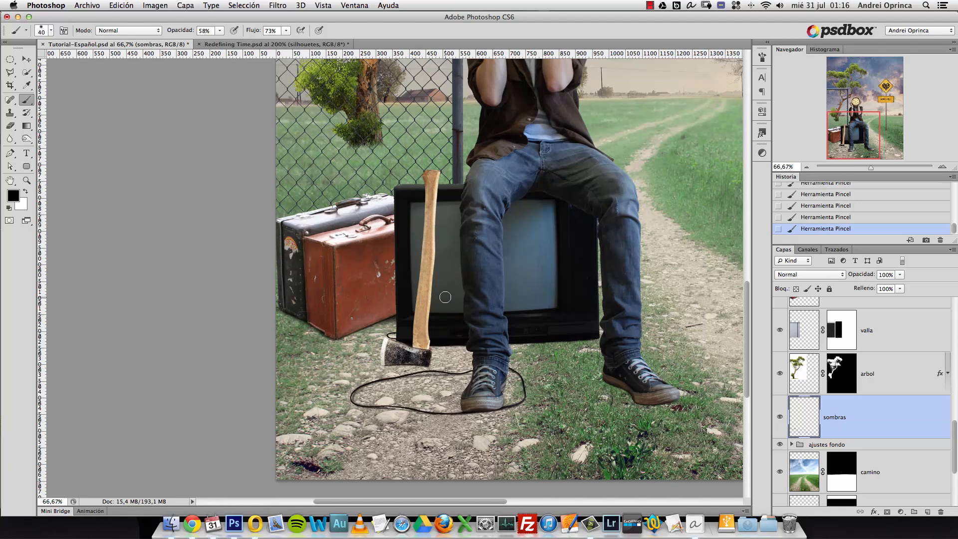
left_click_drag(507, 328, 445, 335)
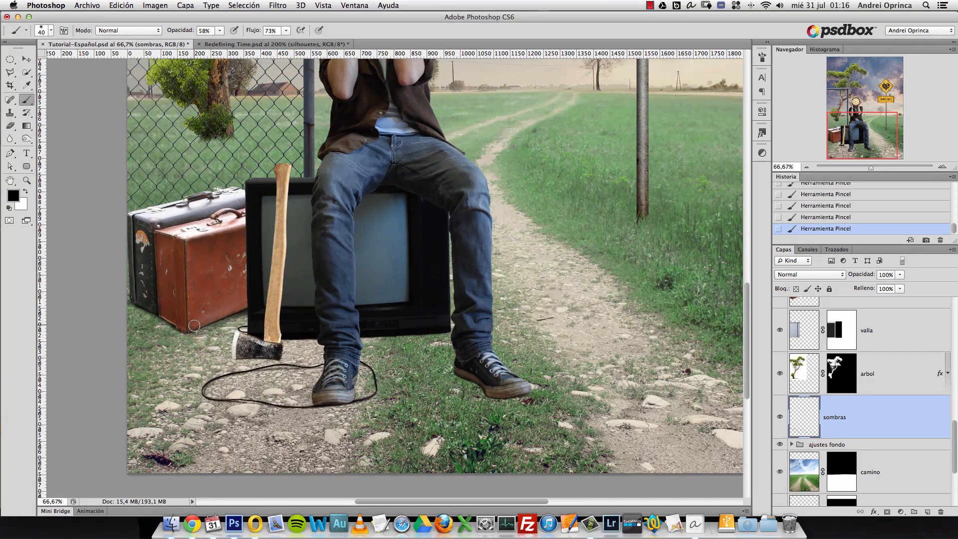
left_click_drag(174, 195, 282, 279)
left_click(319, 229, "super")
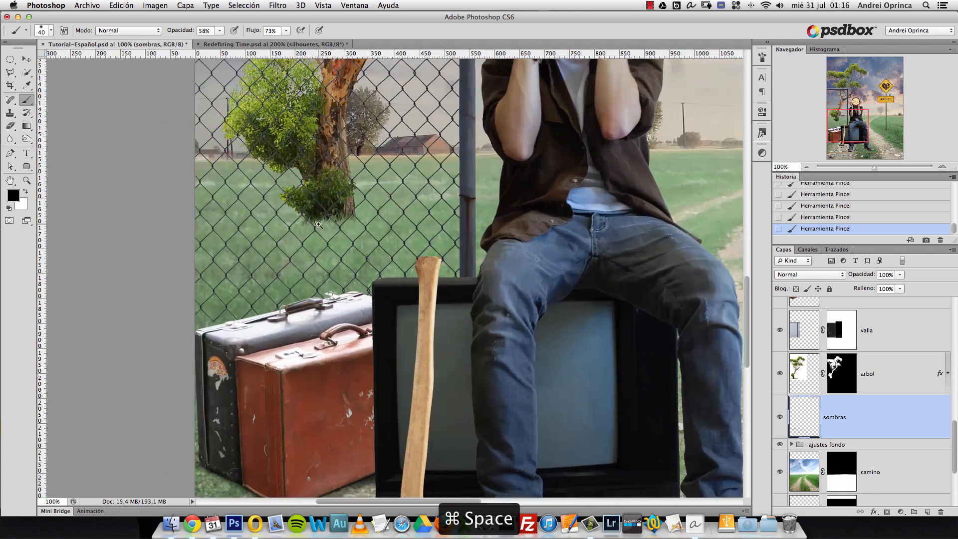
left_click(318, 230, "super")
left_click(317, 230, "super")
left_click(266, 212, "alt+super")
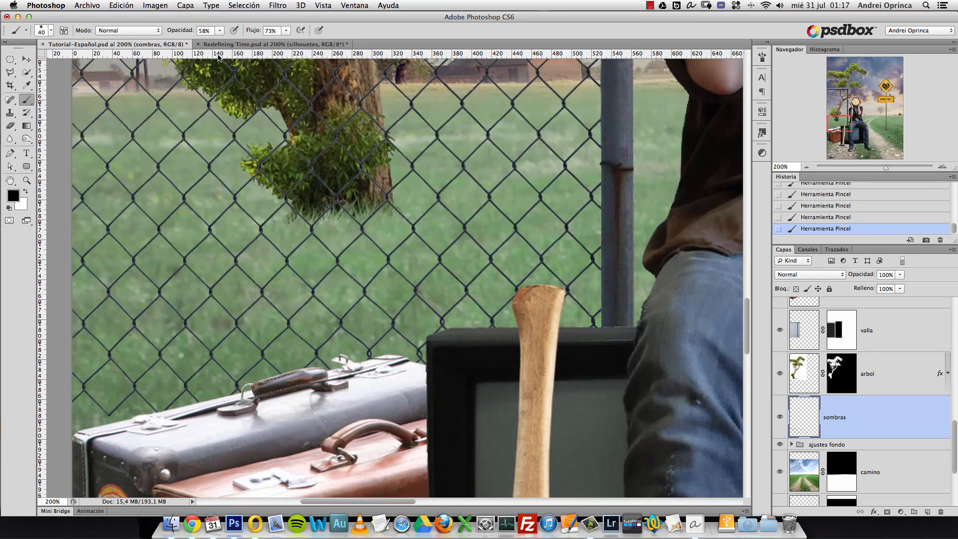
Paint a soft black shadow on the grass around the tree's base with the brush at 30% opacity and 30% flow
left_click(221, 31)
left_click_drag(207, 44, 207, 44)
left_click(286, 30)
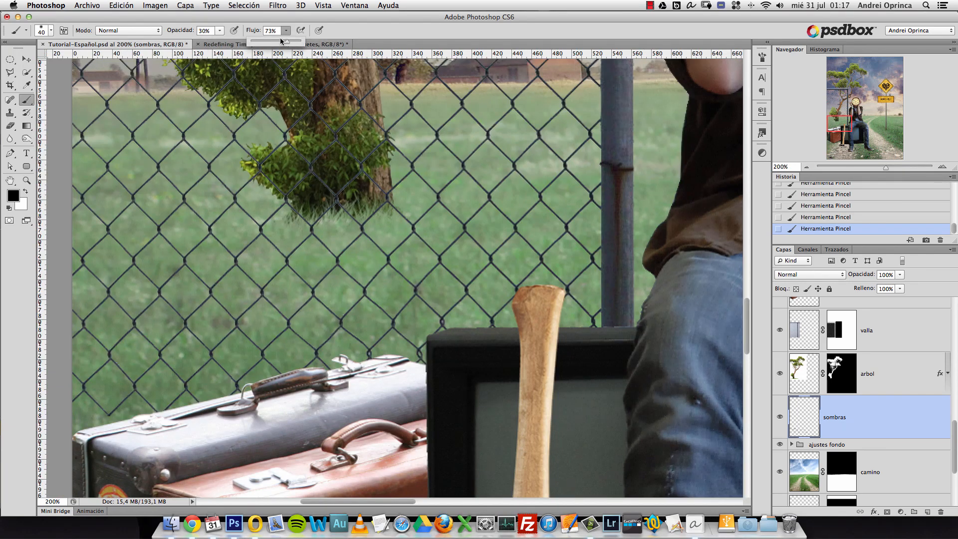
left_click_drag(266, 44, 268, 43)
left_click(319, 220, "alt+super")
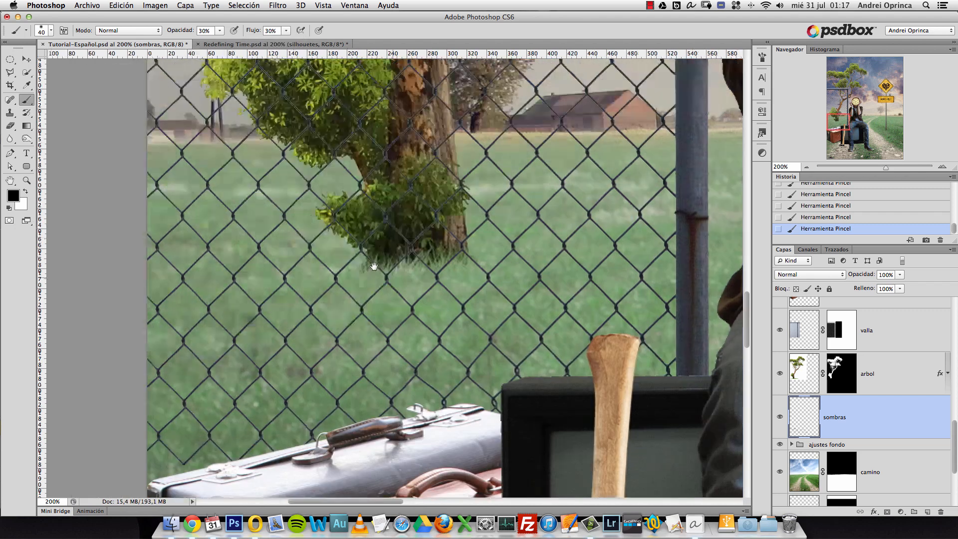
left_click(375, 283, "alt+super")
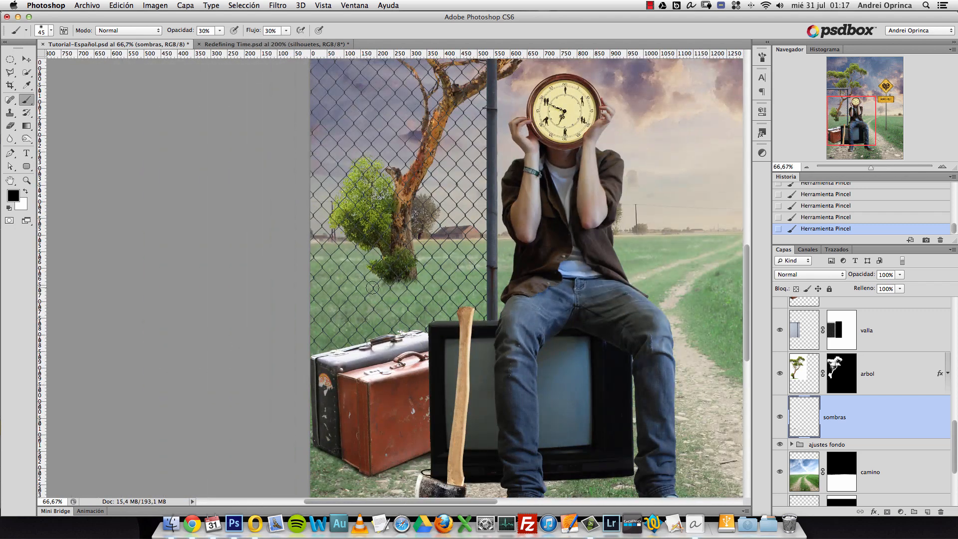
key("bracketleft")
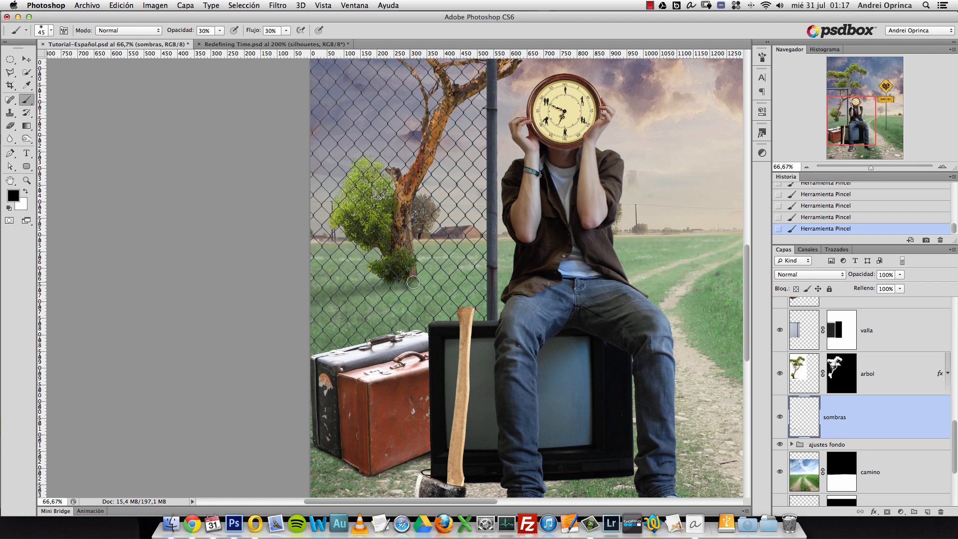
Examine the road sign's pole and the grass around it up close, and reduce the brush to 35 px
left_click(439, 275, "alt")
left_click_drag(523, 314, 367, 280)
key("super+r")
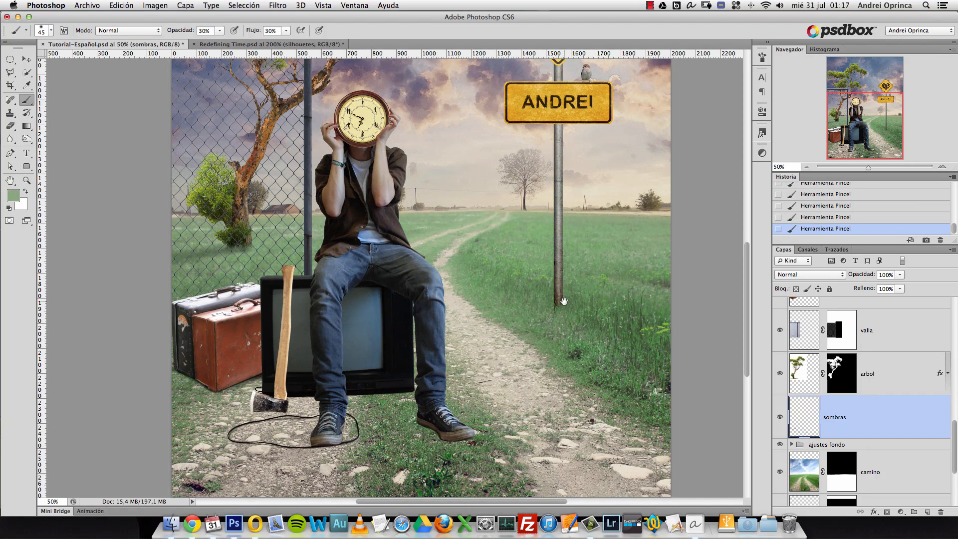
left_click_drag(560, 300, 556, 266)
left_click_drag(553, 347, 580, 338)
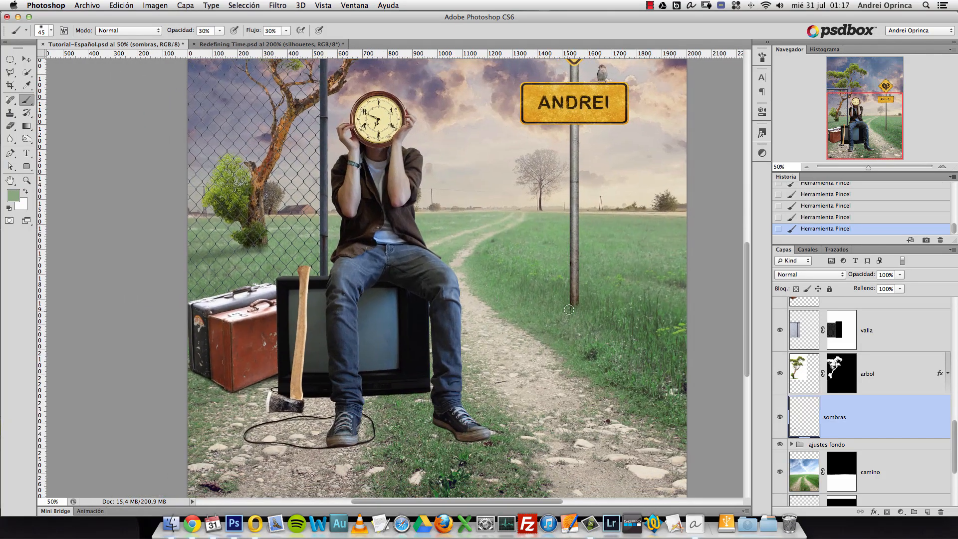
left_click(622, 218, "super")
left_click(621, 218, "super")
left_click(620, 218, "super")
left_click(605, 219, "super")
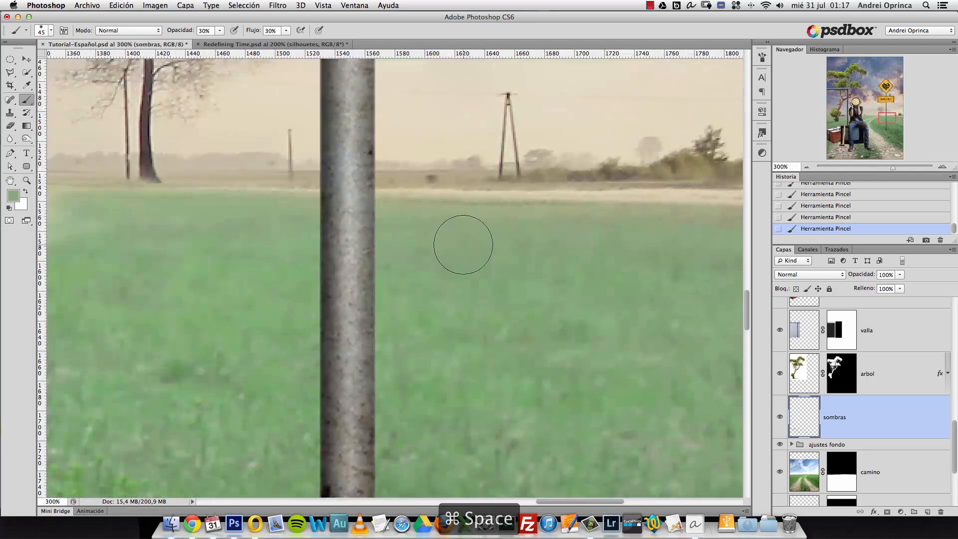
key("bracketleft")
key("bracketleft")
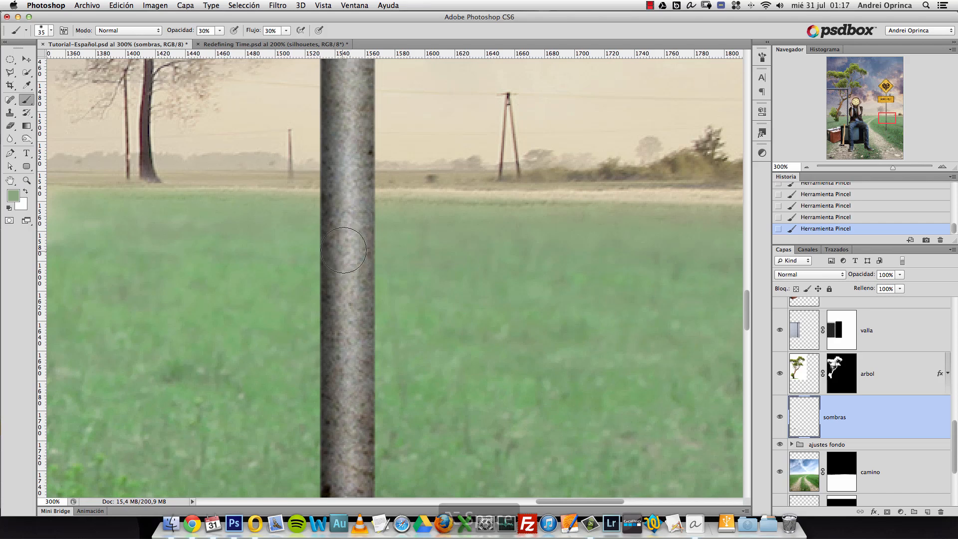
left_click(346, 257, "alt")
left_click(347, 257, "alt")
Set the brush to 30 px with 48% hardness, 58% opacity and 57% flow
left_click_drag(170, 410, 414, 241)
right_click(414, 241)
left_click_drag(449, 291, 448, 291)
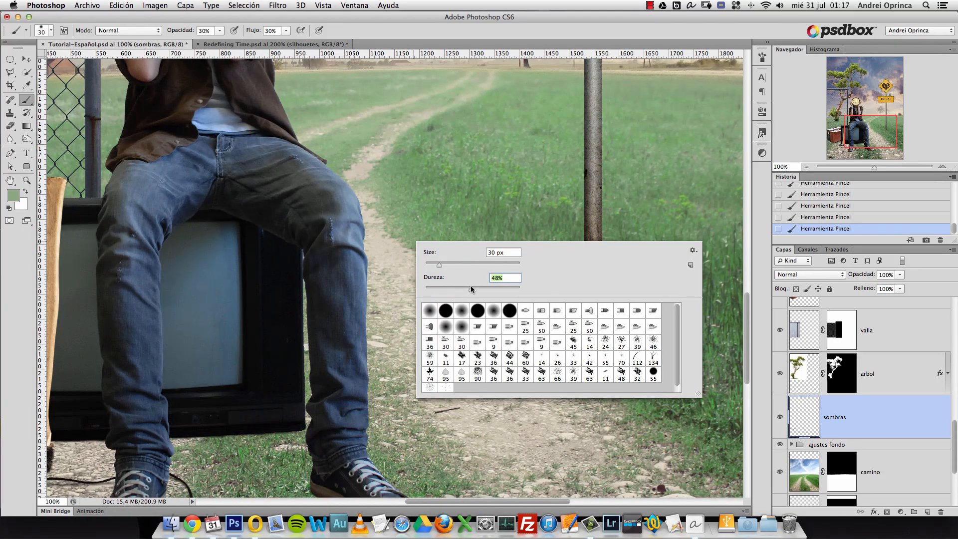
left_click(220, 31)
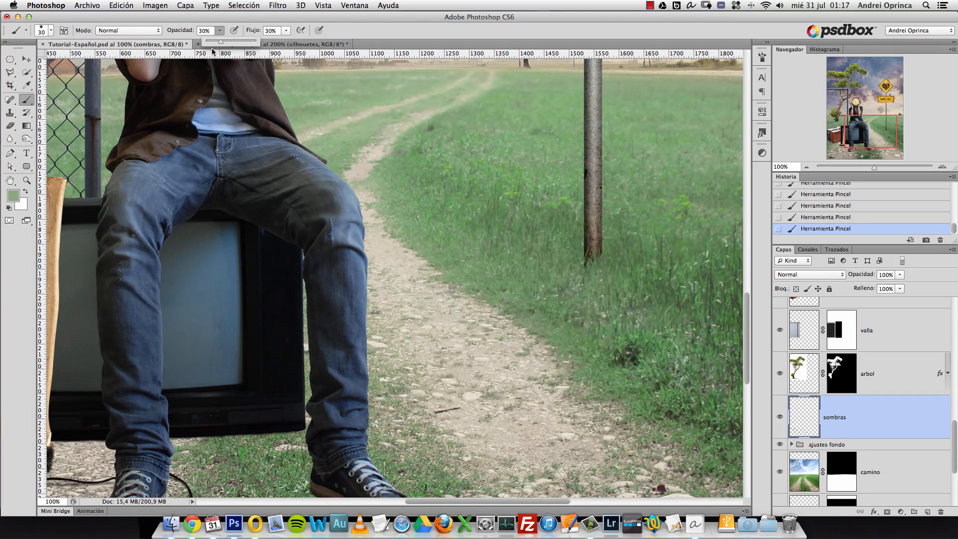
left_click_drag(230, 43, 301, 45)
left_click(286, 30)
Step back two brush strokes in the history and reset the brush colour to black
key("alt+space")
left_click(557, 298)
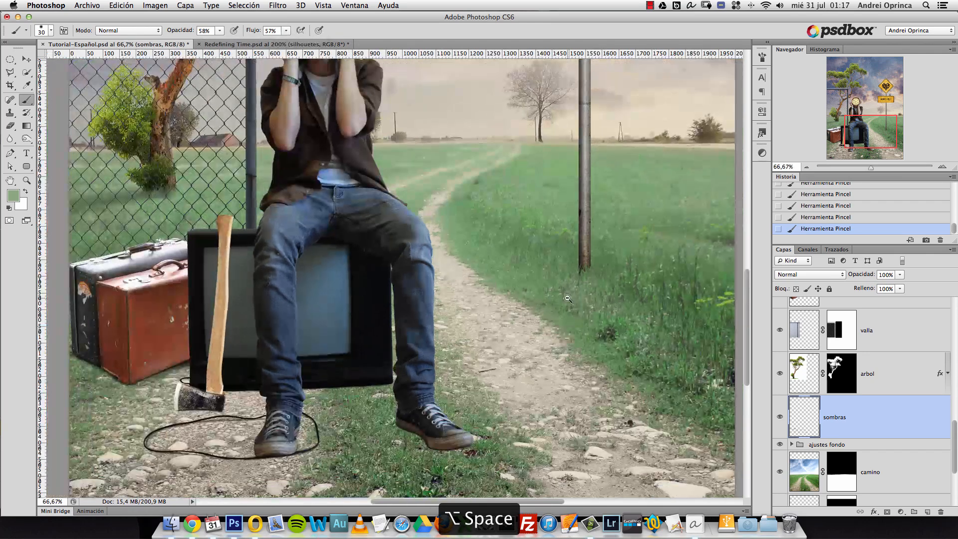
left_click_drag(562, 251, 549, 295)
key("alt+space")
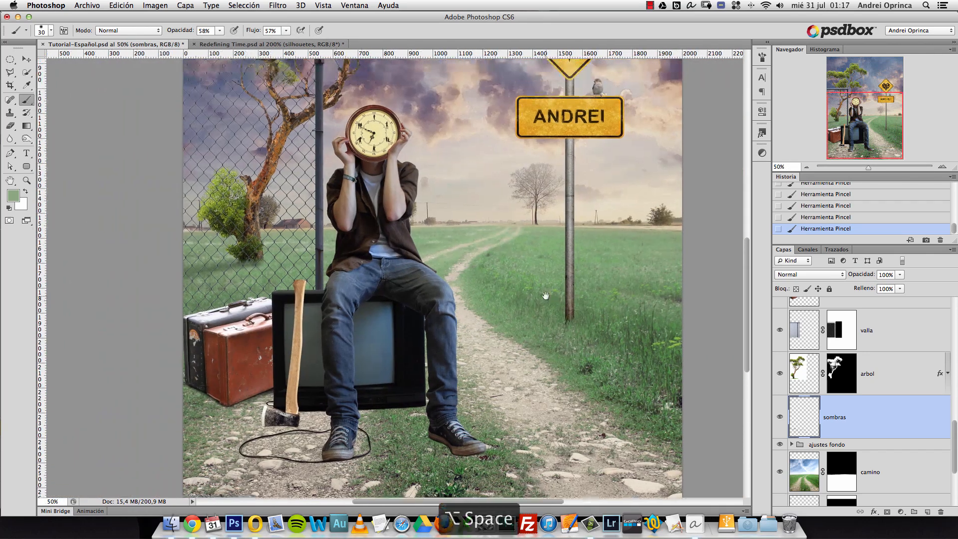
left_click(548, 332)
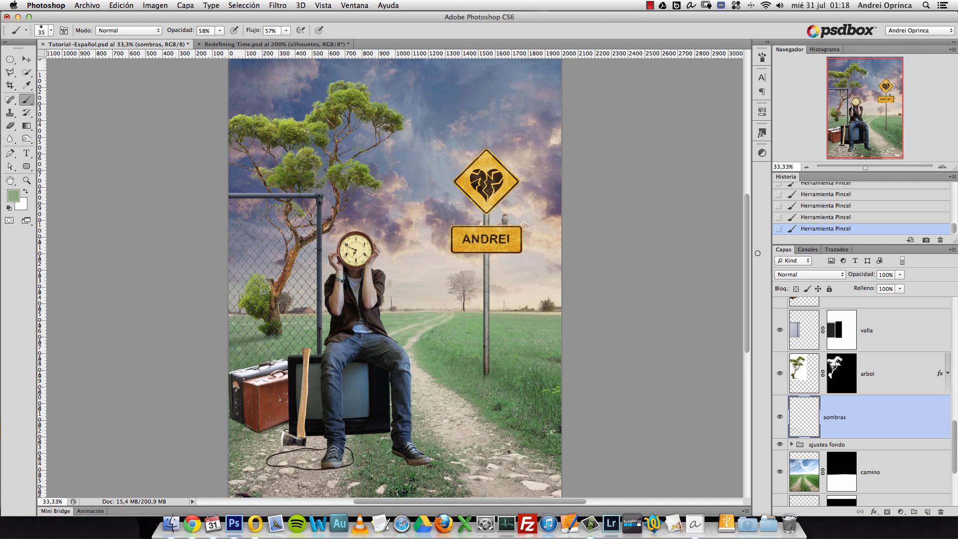
left_click(814, 206)
left_click(9, 207)
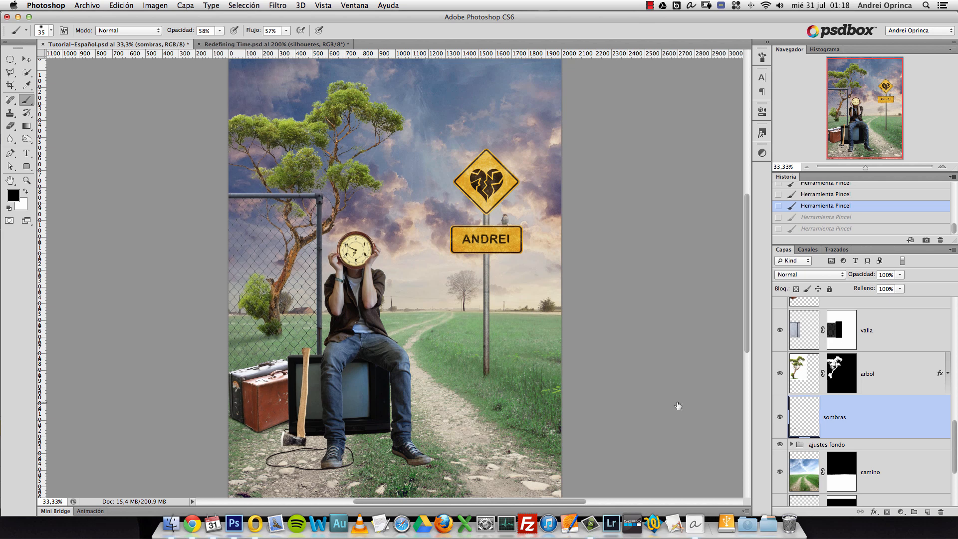
Try a shadow stroke from the sign pole's base, undo it, and soften the brush to 34% hardness
left_click(487, 378)
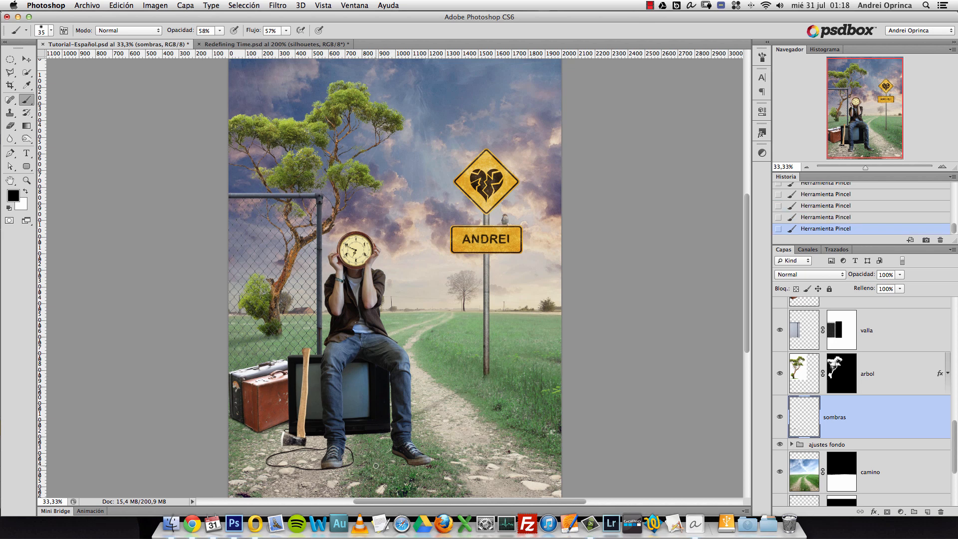
key("alt+super+z")
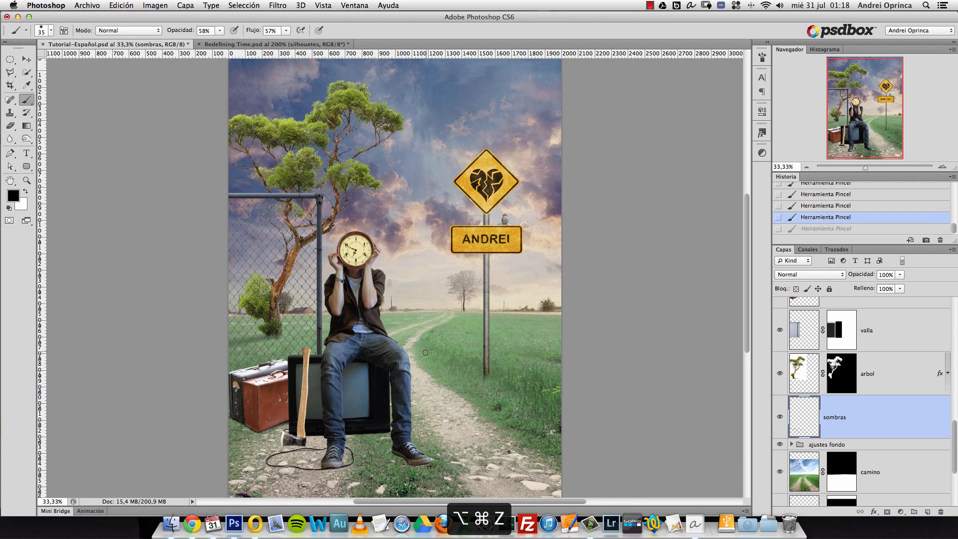
right_click(445, 348)
left_click_drag(520, 396, 506, 399)
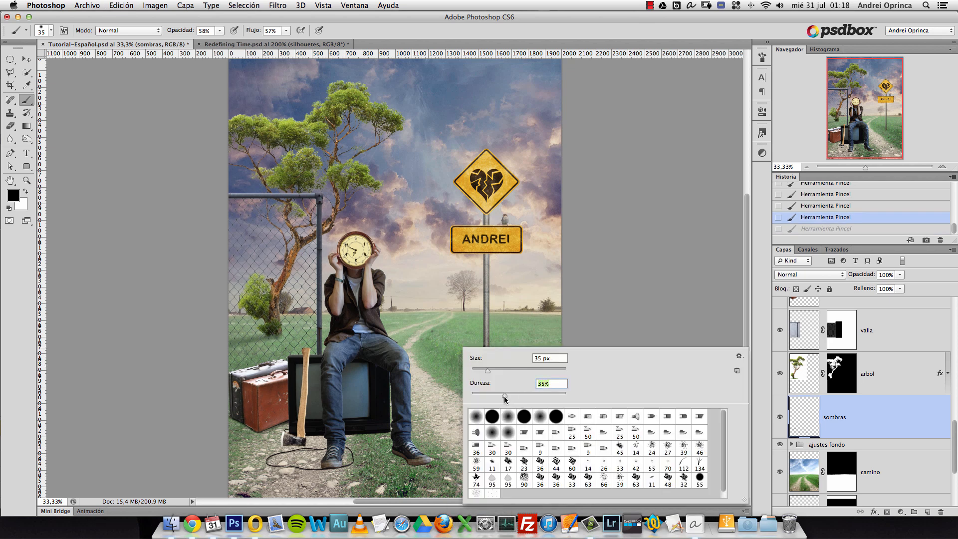
left_click(843, 422)
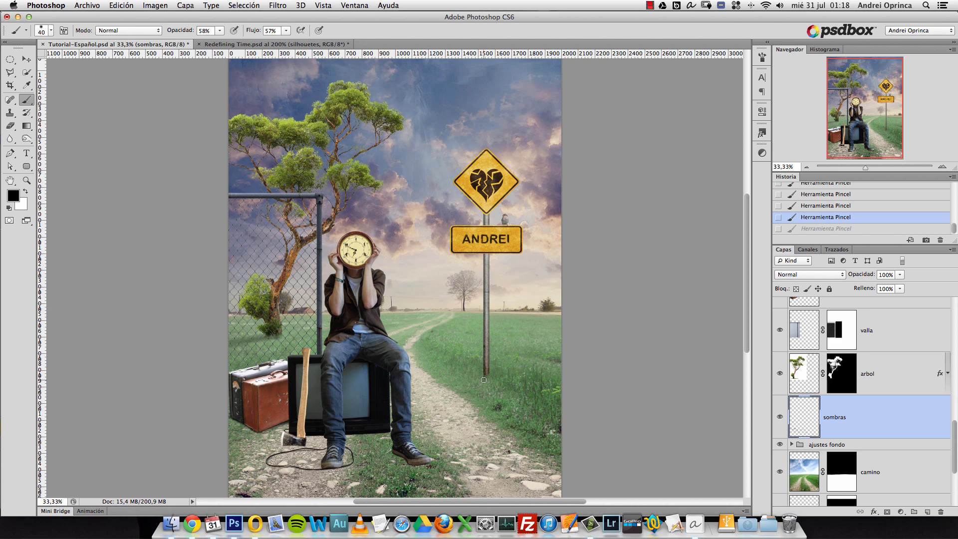
Try a straight 40 px shadow from the sign pole's base across the grass and path towards the TV
left_click(485, 380)
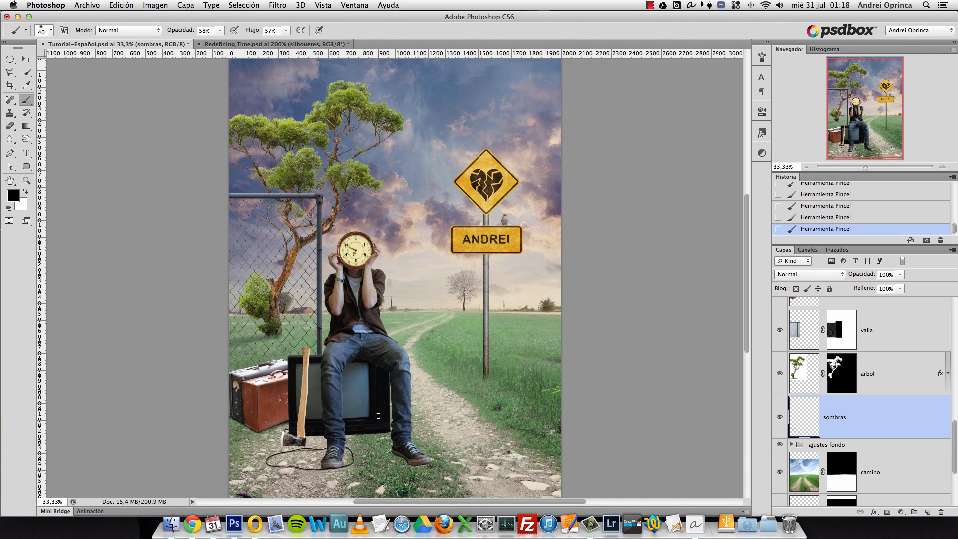
left_click(486, 380, "shift")
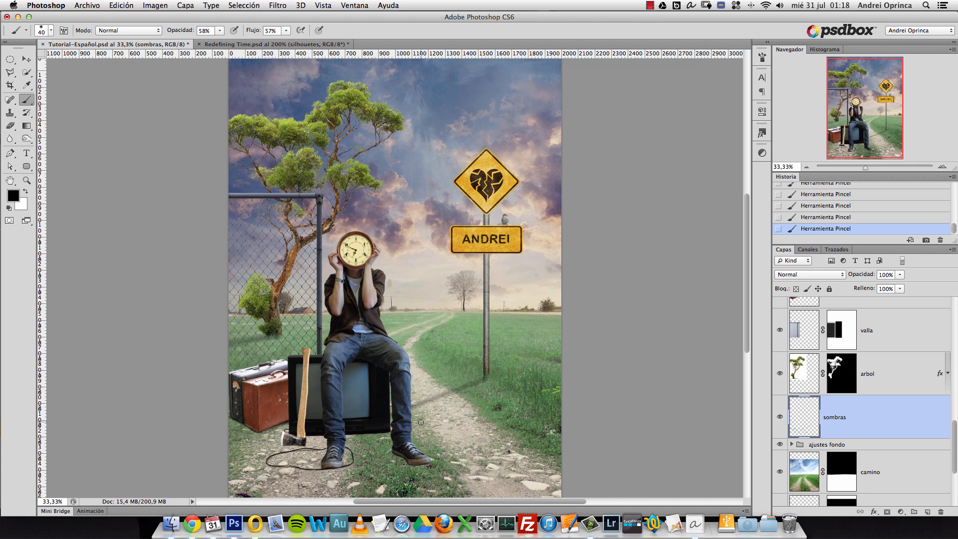
key("alt+super+z")
key("alt+super+z")
Paint the sign pole's 40 px shadow across the grass and path towards the TV at 42% opacity and 30% flow
left_click(220, 31)
left_click_drag(219, 34, 212, 42)
left_click(285, 31)
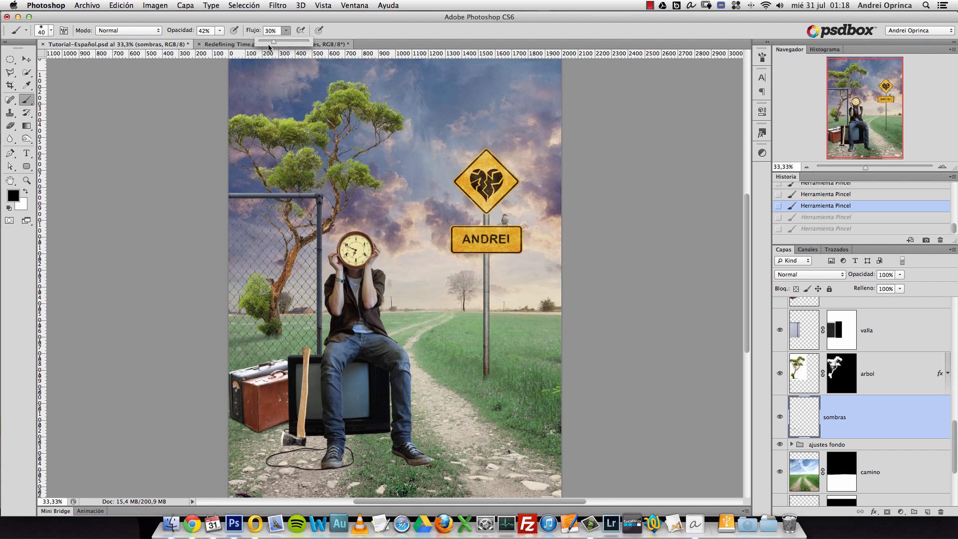
left_click_drag(486, 381, 481, 381)
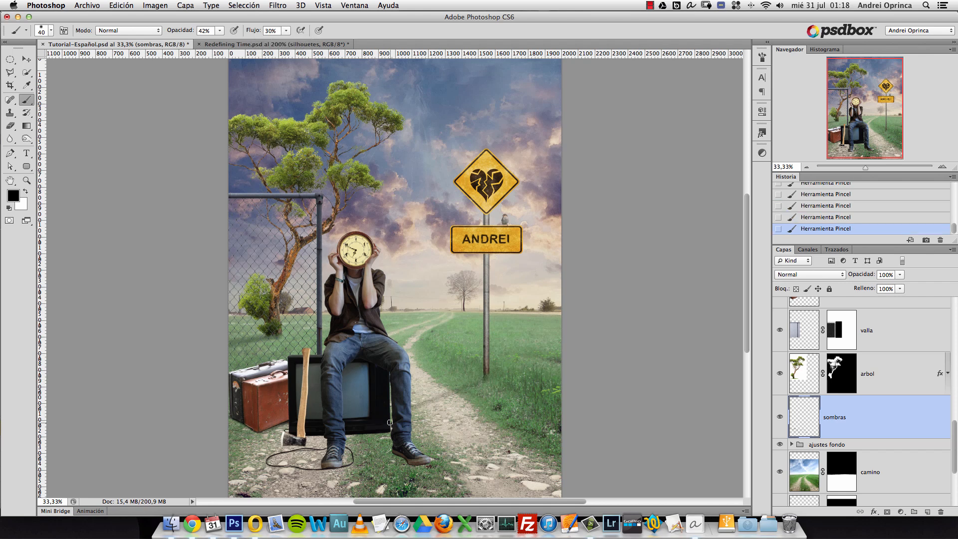
Examine the sign pole's shadow on the path against the whole composition, and enlarge the brush to 60 px
left_click(483, 392, "alt")
left_click(483, 392, "alt")
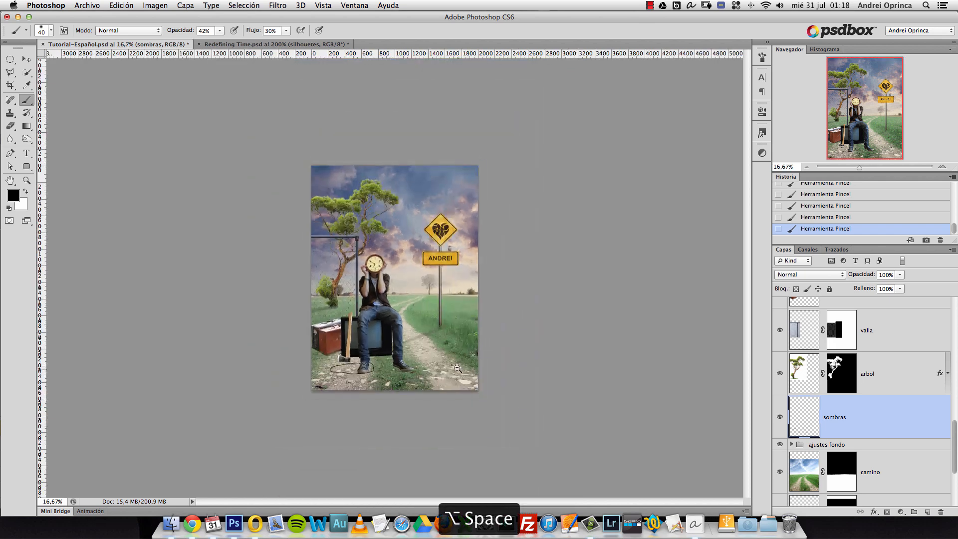
left_click(438, 344, "super")
left_click(438, 343, "super")
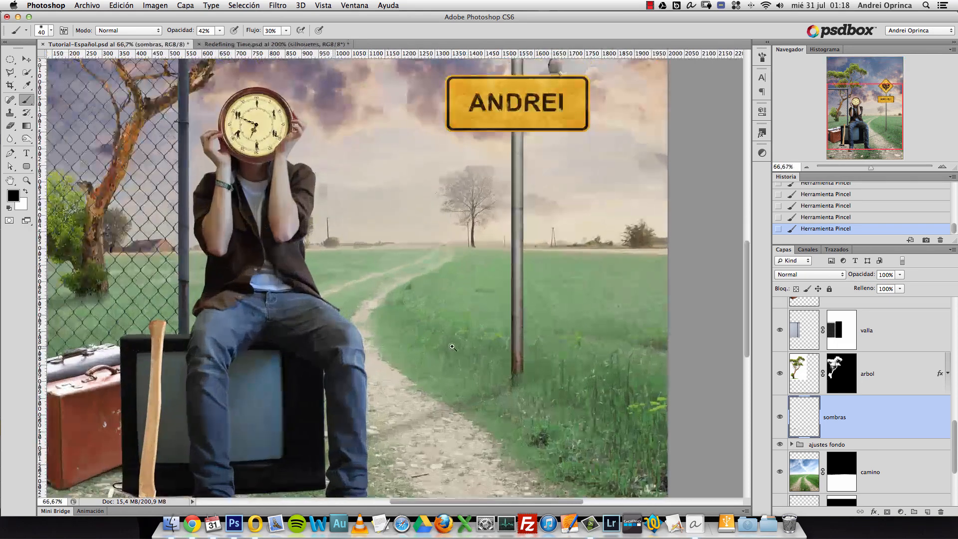
key("bracketright")
key("bracketright")
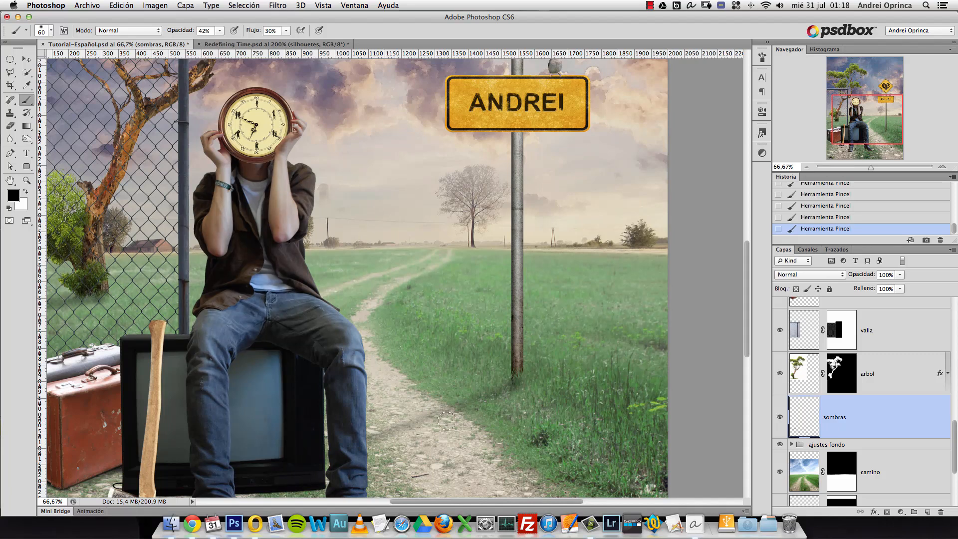
left_click_drag(332, 461, 367, 349)
left_click(370, 413, "alt")
left_click(367, 349, "alt")
left_click_drag(309, 403, 318, 359)
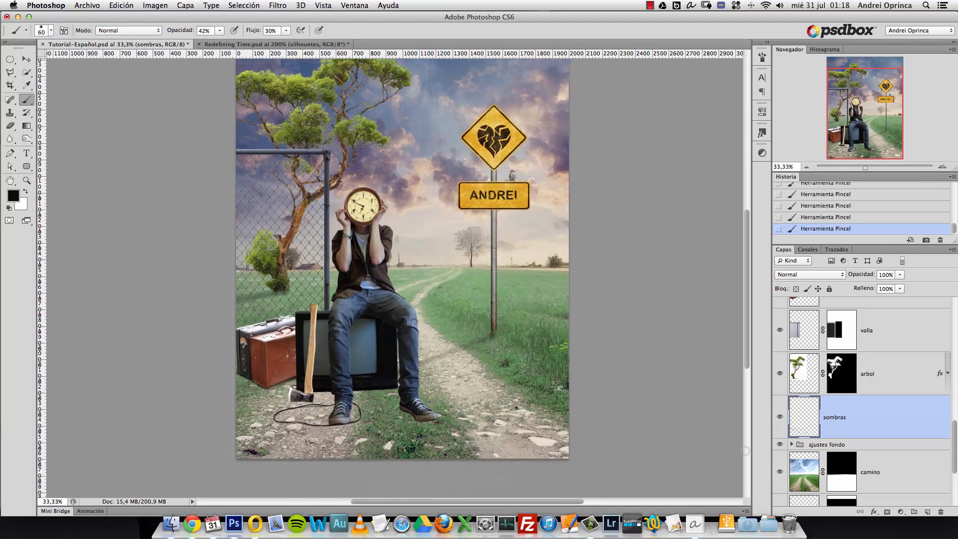
Add a new layer above sombras and name it "sombras suaves"
left_click(927, 512)
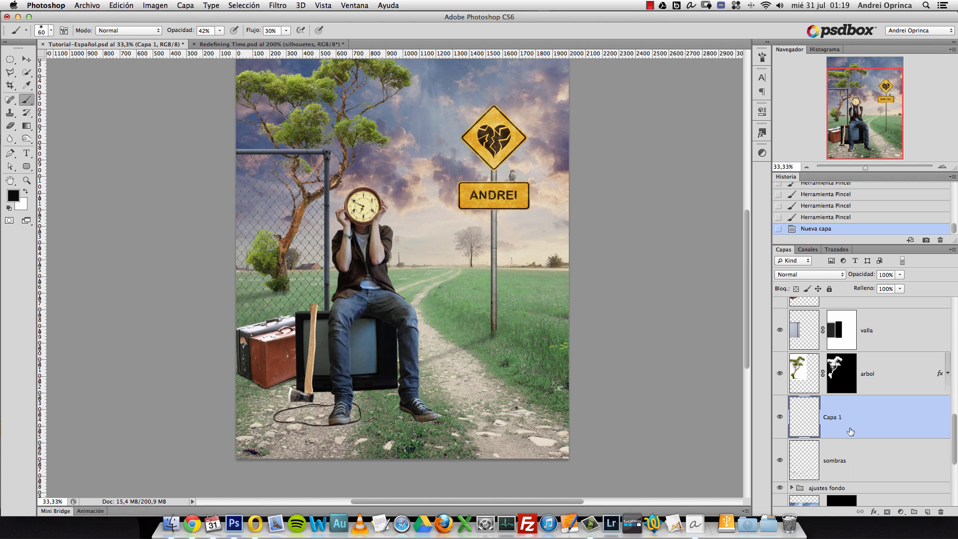
double_click(832, 418)
type("sombras suavew")
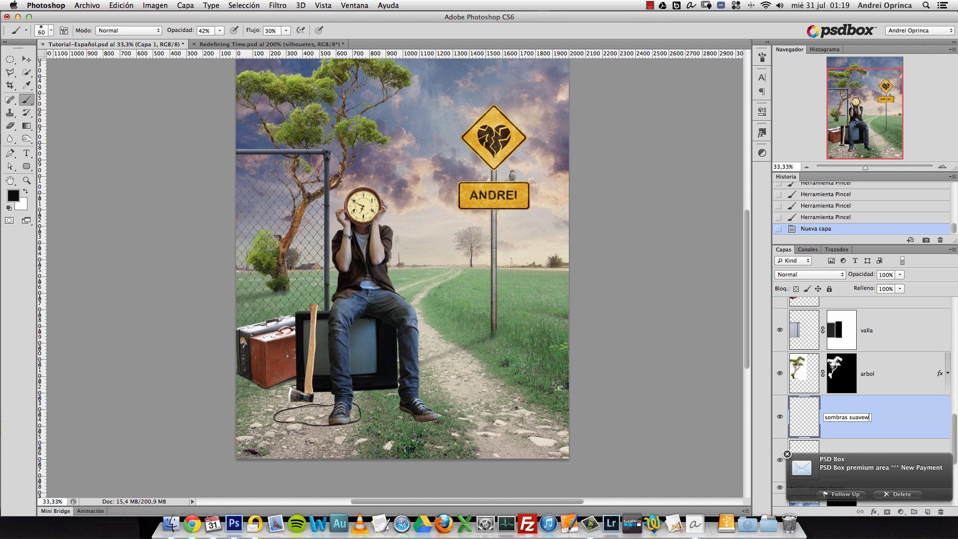
type("+es")
key("Return")
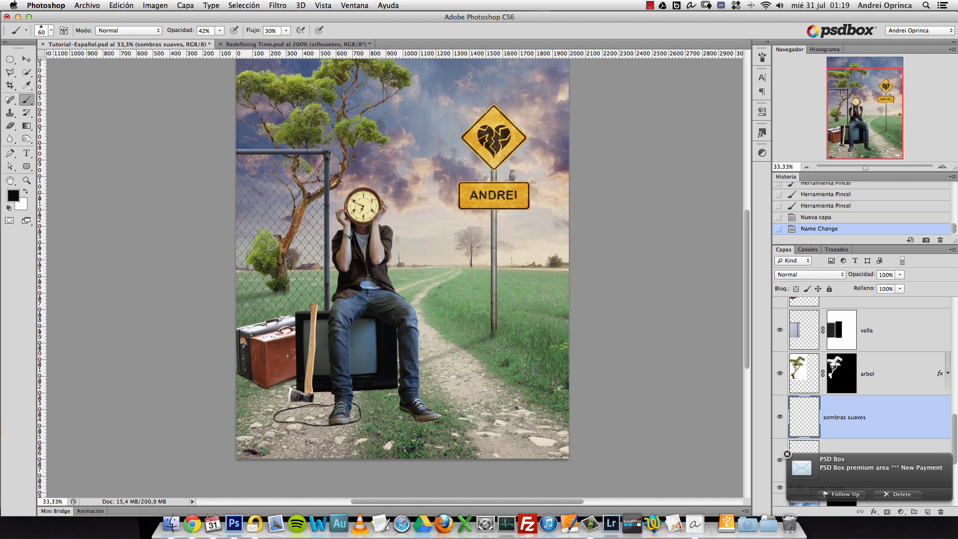
left_click(787, 454)
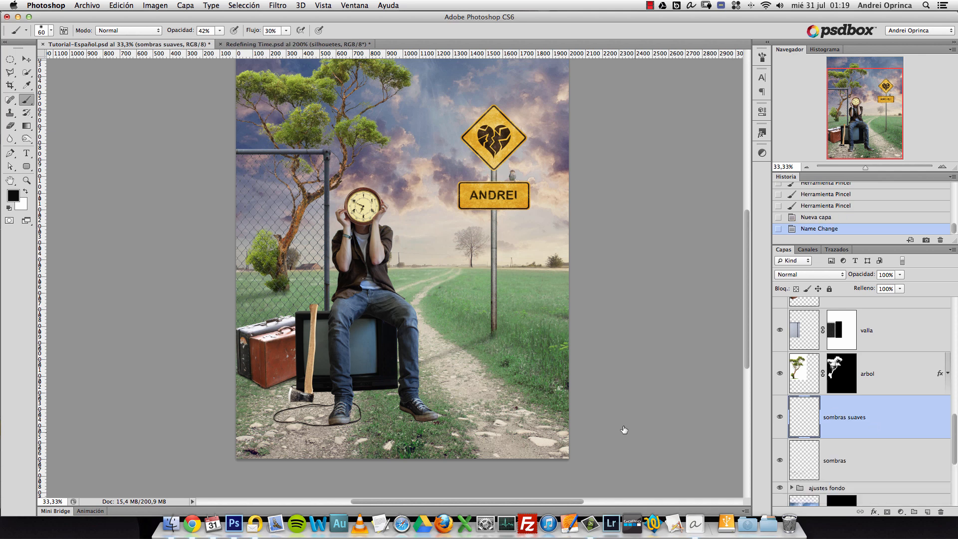
Lower the brush hardness to its minimum and set 29% opacity and 22% flow for the sombras suaves layer
right_click(349, 131)
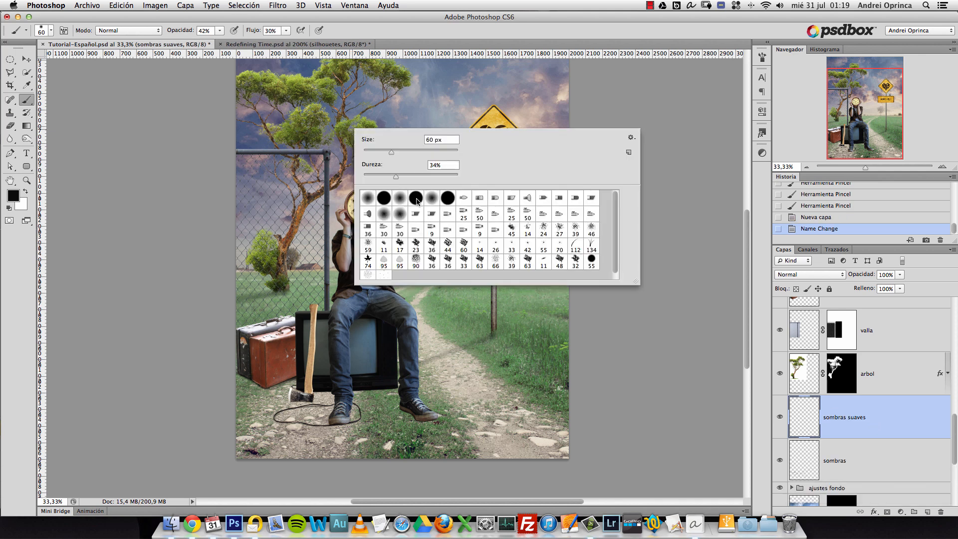
left_click_drag(396, 176, 362, 177)
key("Return")
left_click(220, 30)
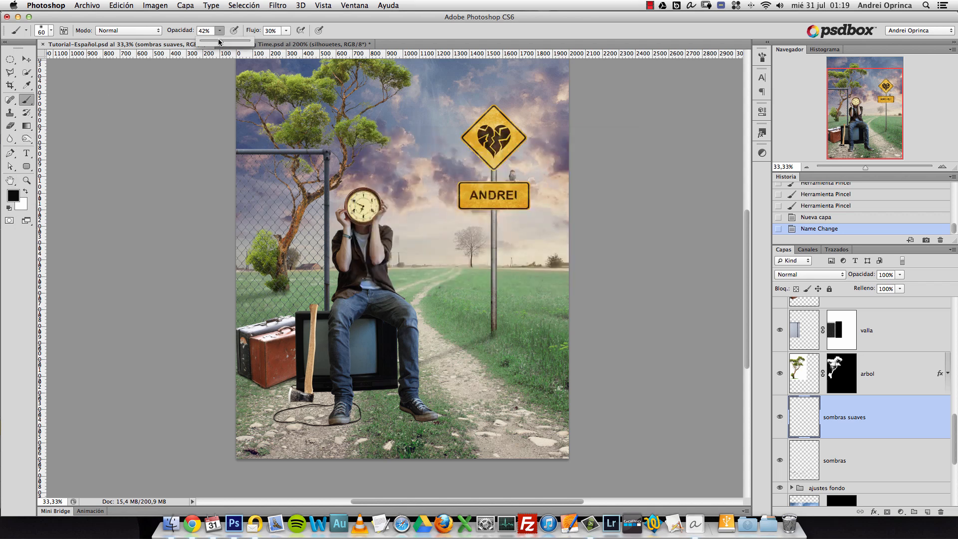
left_click_drag(217, 43, 214, 43)
left_click(286, 30)
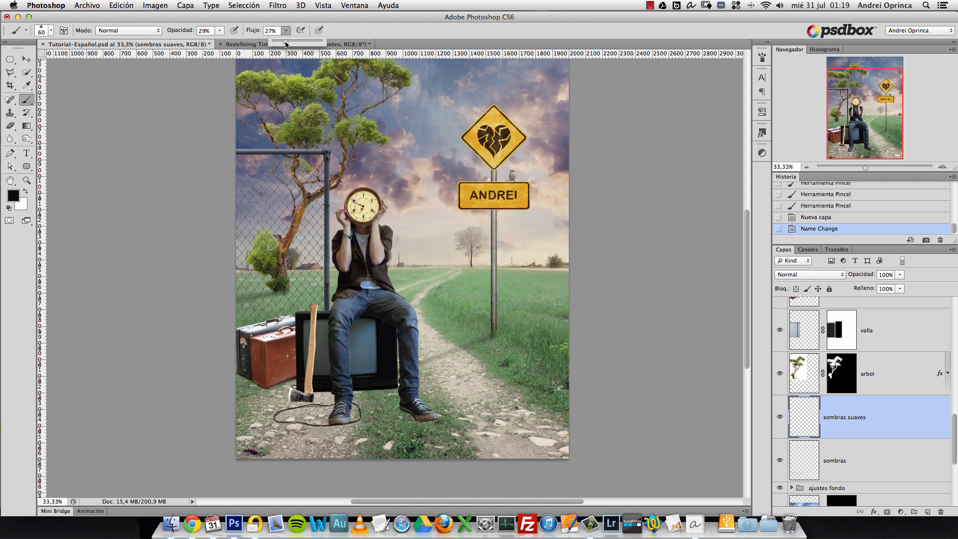
left_click(868, 427)
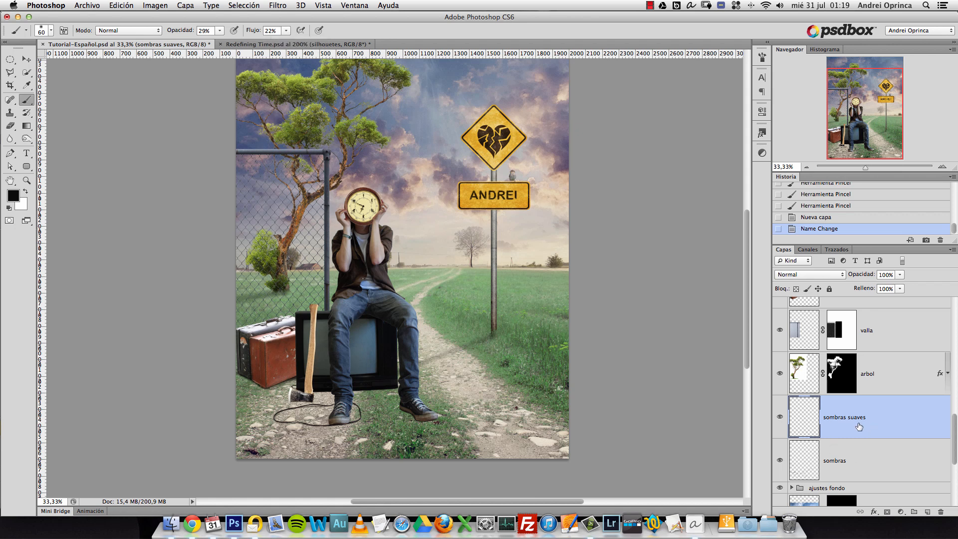
Paint a soft 100 px shadow along the ground beneath the TV at 29% opacity and 22% flow on sombras suaves
left_click(392, 378, "alt")
left_click(371, 391, "super")
left_click(372, 391, "super")
key("bracketright")
key("bracketright")
key("bracketright")
key("bracketright")
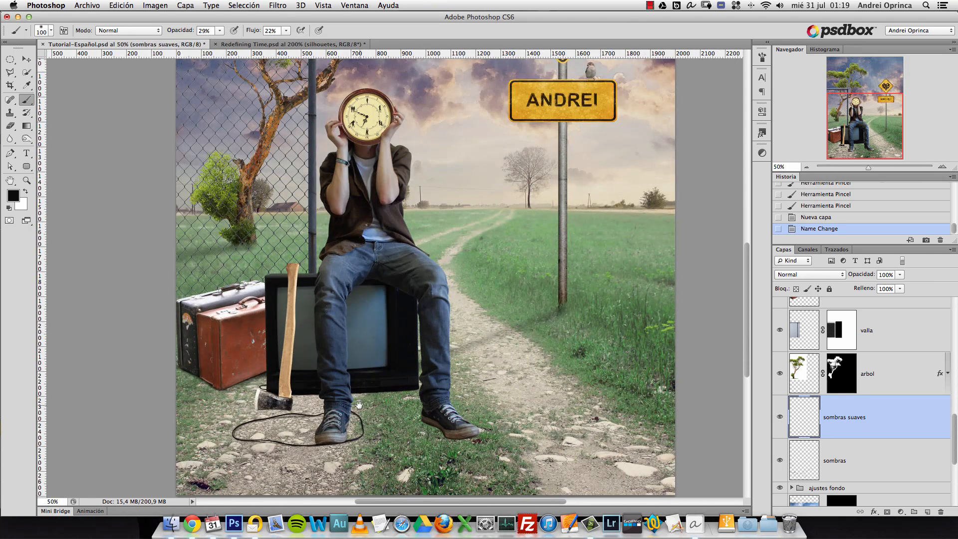
scroll(408, 394, "left", 5)
scroll(407, 394, "down", 2)
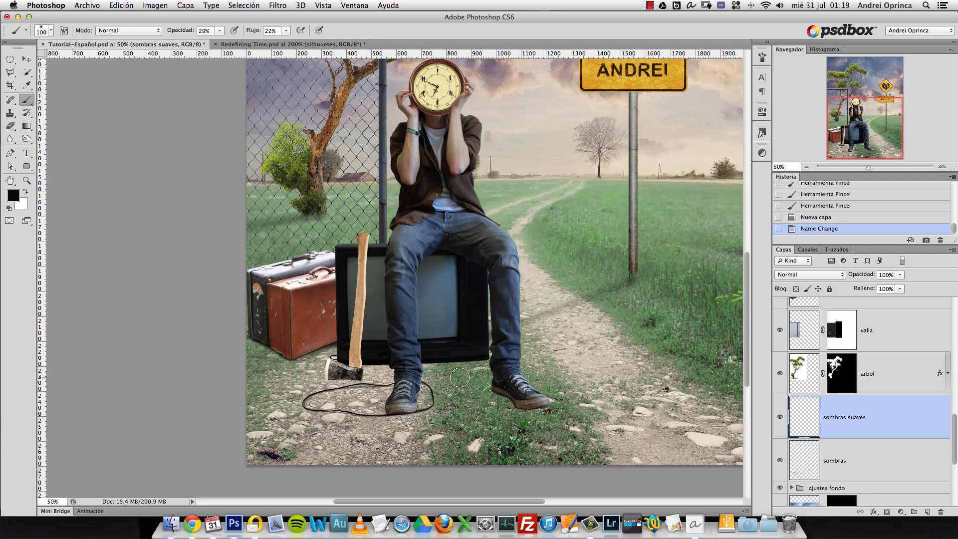
left_click(418, 372, "alt")
left_click(376, 425, "super")
mouse_move(369, 451)
left_mouse_down()
mouse_move(468, 372)
mouse_move(362, 369)
left_mouse_up()
left_click_drag(492, 362, 367, 370)
left_click_drag(484, 361, 360, 370)
left_click_drag(471, 361, 362, 368)
mouse_move(447, 363)
left_mouse_down()
mouse_move(354, 367)
mouse_move(372, 364)
left_mouse_up()
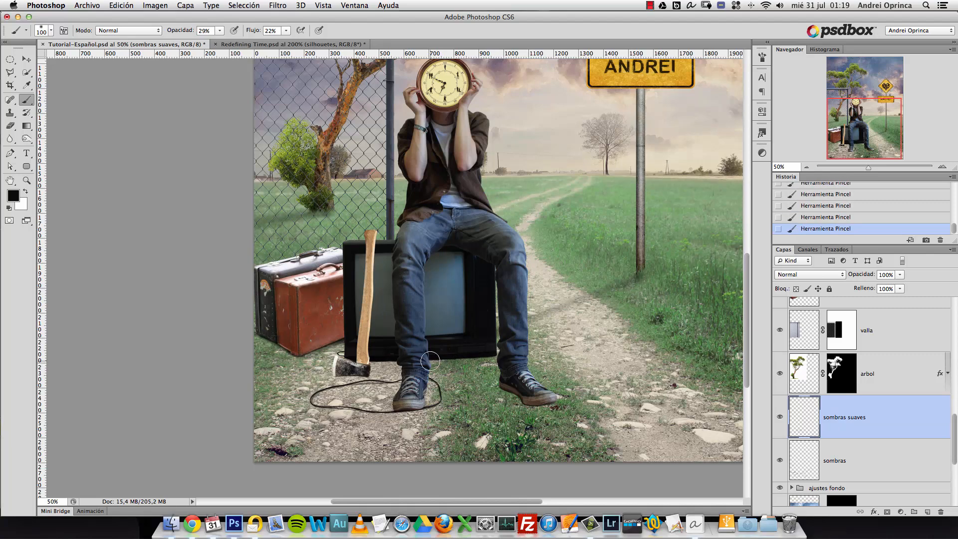
mouse_move(444, 355)
left_mouse_down()
mouse_move(361, 366)
mouse_move(420, 360)
mouse_move(374, 361)
left_mouse_up()
Paint a soft 60 px shadow on the grass beneath the shoe nearest the path, and enlarge the brush to 90 px
key("bracketleft")
key("bracketleft")
left_click(401, 373, "super")
key("bracketleft")
key("bracketleft")
key("bracketleft")
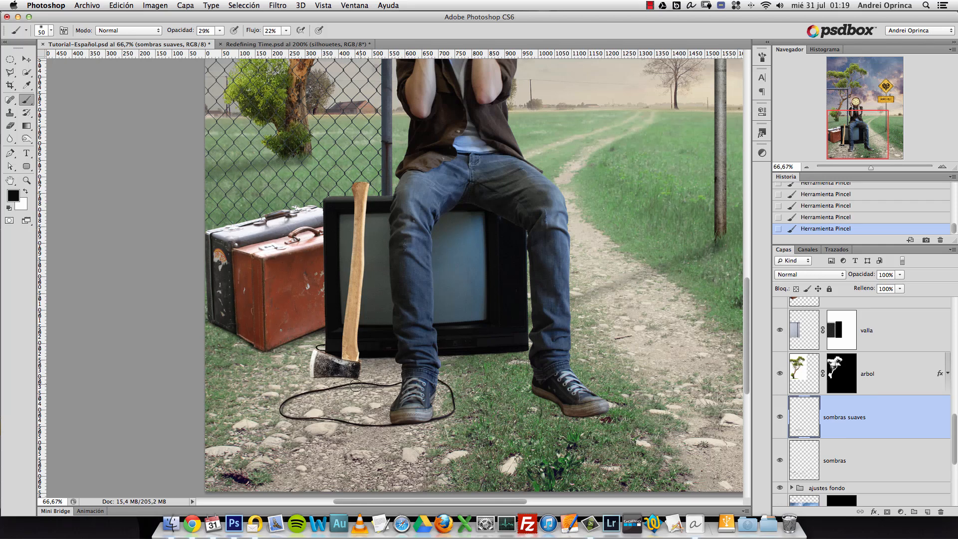
key("bracketright")
mouse_move(541, 382)
left_mouse_down()
mouse_move(566, 415)
mouse_move(520, 410)
mouse_move(568, 417)
mouse_move(514, 400)
mouse_move(553, 404)
mouse_move(543, 395)
left_mouse_up()
key("bracketright")
key("bracketright")
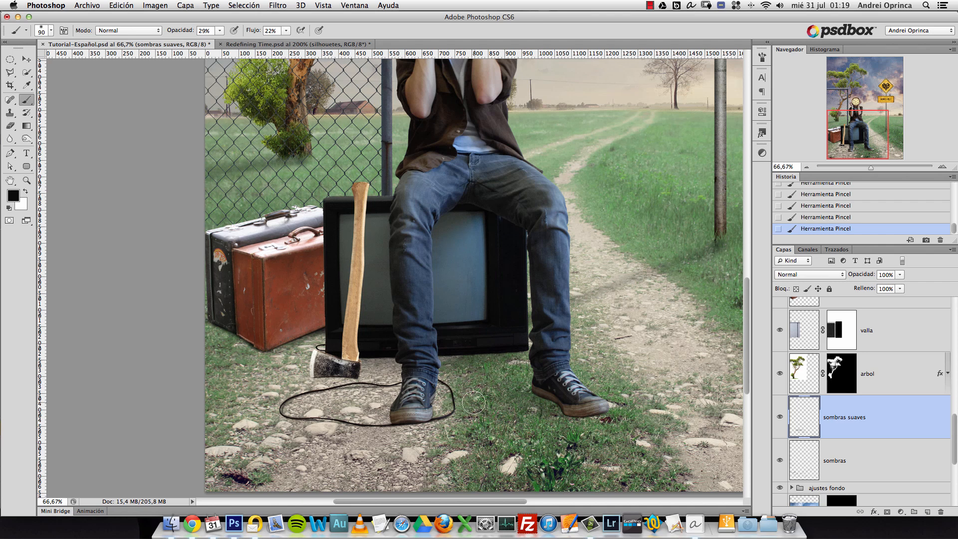
Compare the composition with and without the last three soft shadow strokes by undoing and restoring them
left_click(462, 381, "alt")
left_click(462, 380, "alt")
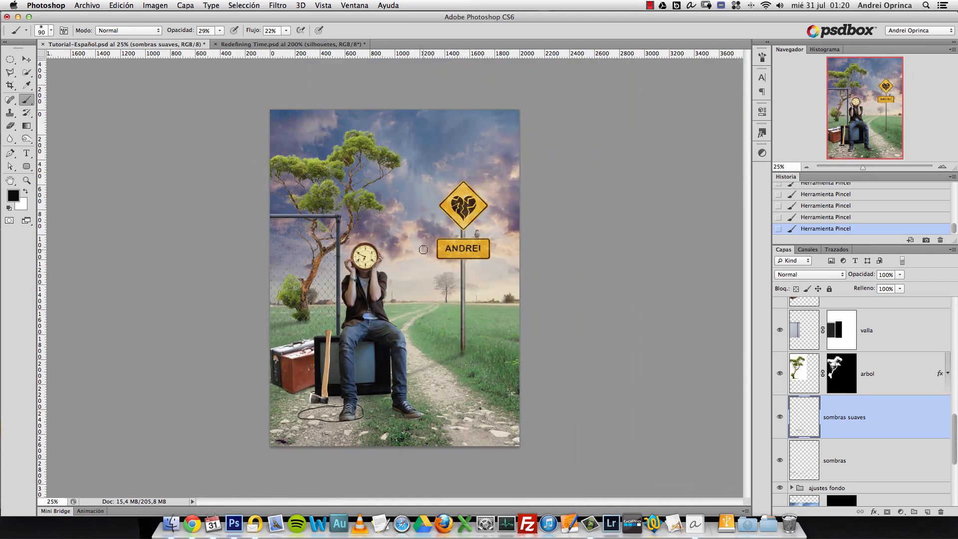
left_click(345, 407, "super")
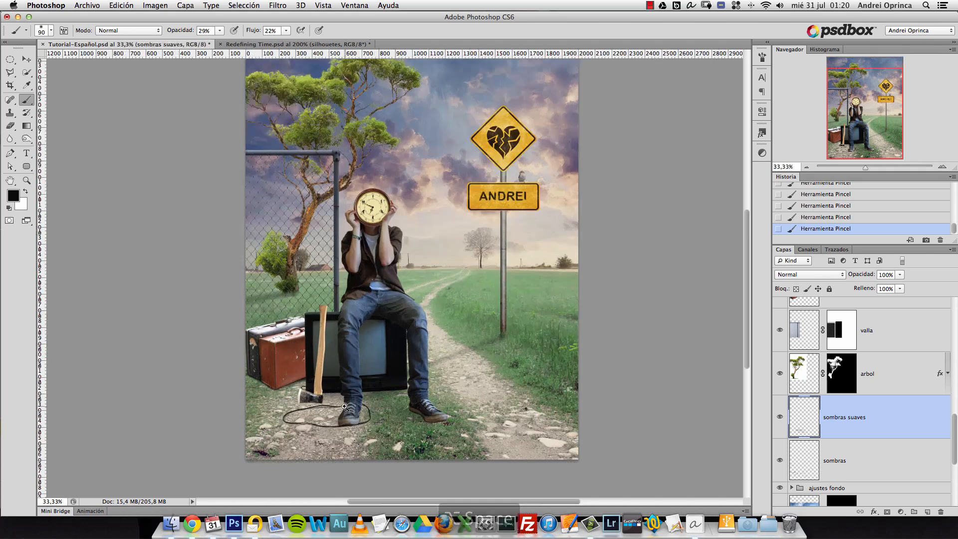
left_click(344, 406, "super")
left_click_drag(345, 406, 403, 375)
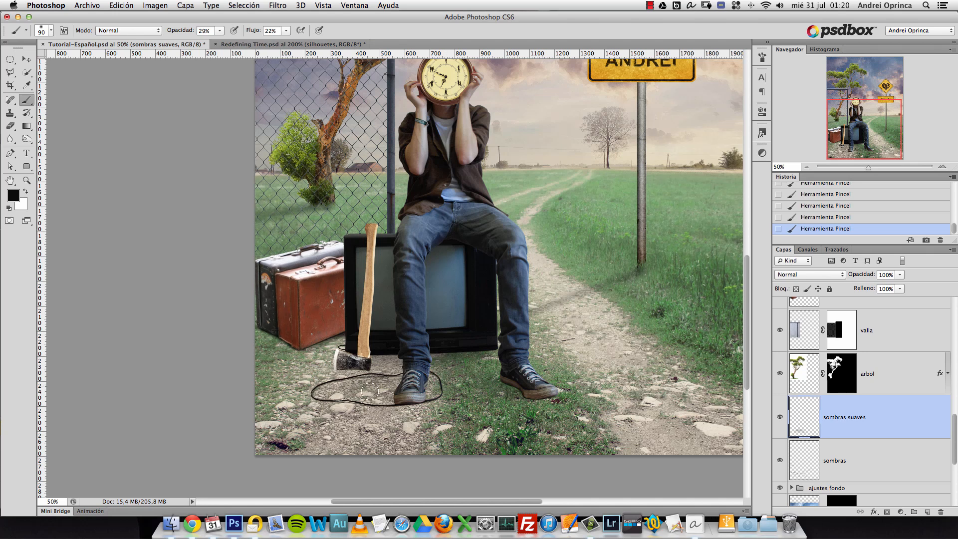
key("alt+super+z")
key("alt+super+z")
key("alt+super+z")
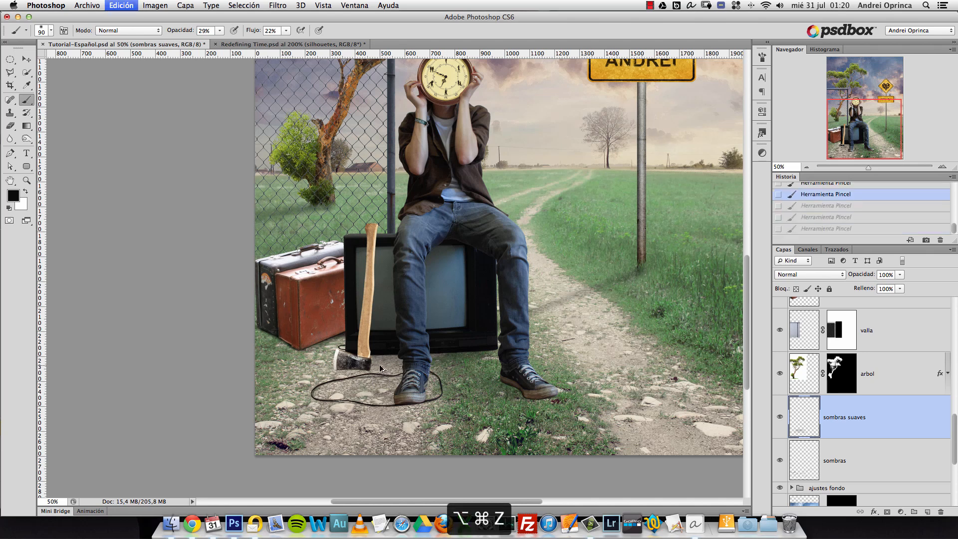
left_click_drag(433, 374, 415, 340)
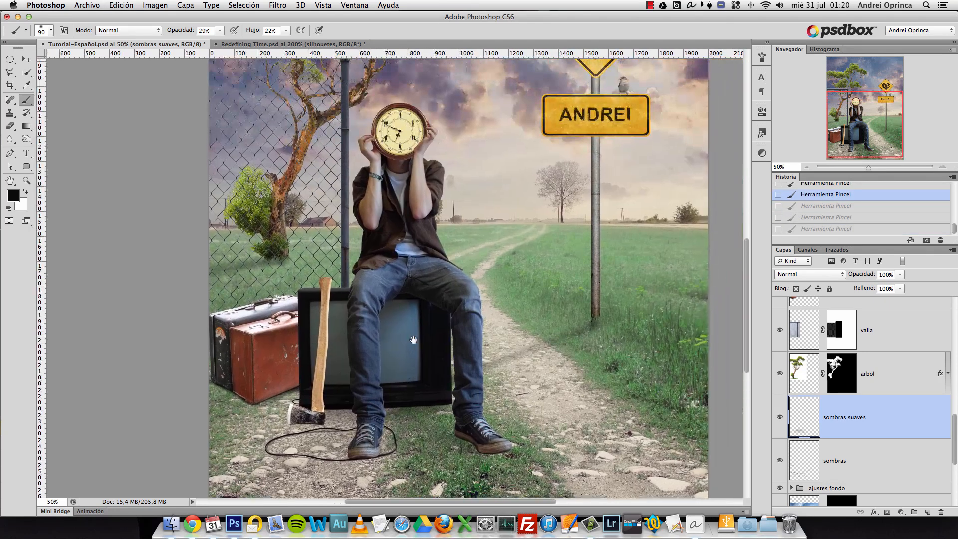
left_click(414, 335, "alt")
left_click_drag(416, 292, 413, 281)
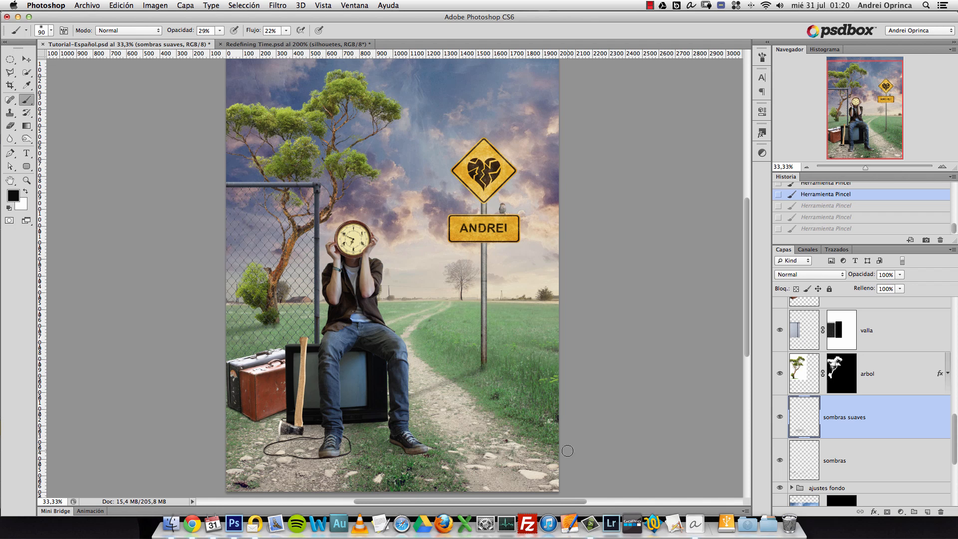
left_click(355, 437, "super")
left_click_drag(402, 443, 516, 372)
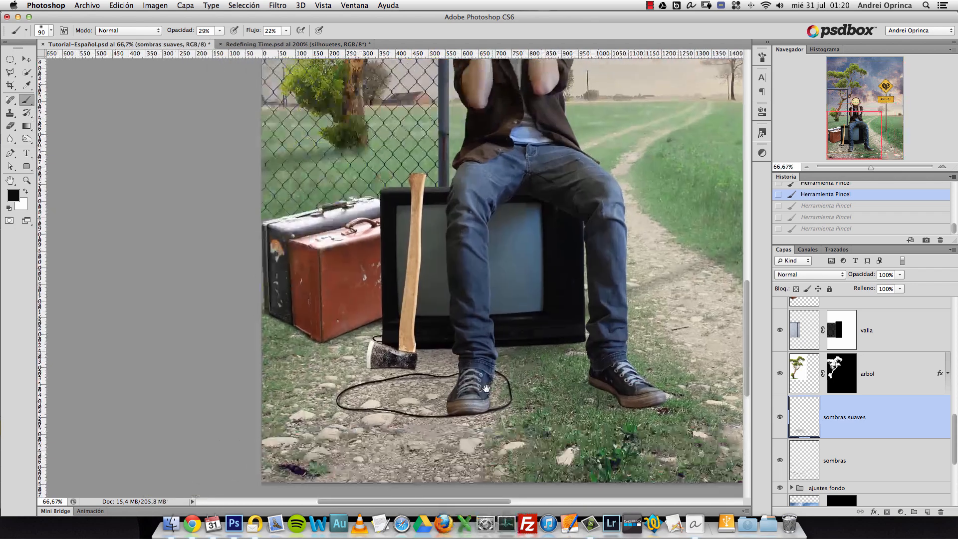
left_click(519, 349, "alt")
left_click(501, 281, "alt")
left_click(490, 275, "alt")
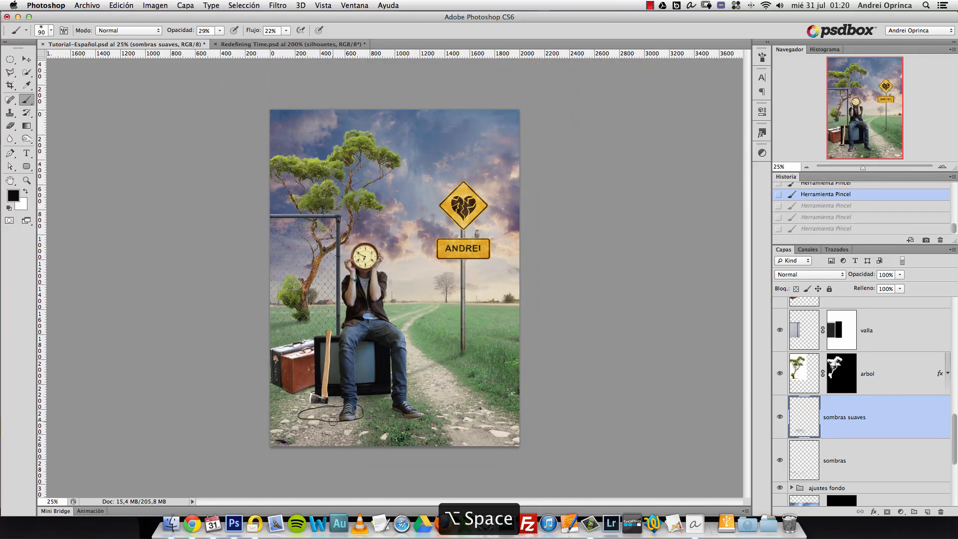
left_click(350, 391, "alt")
left_click(352, 381, "super")
left_click(352, 381, "super")
left_click_drag(441, 478, 560, 379)
key("super+shift+z")
key("super+shift+z")
key("super+shift+z")
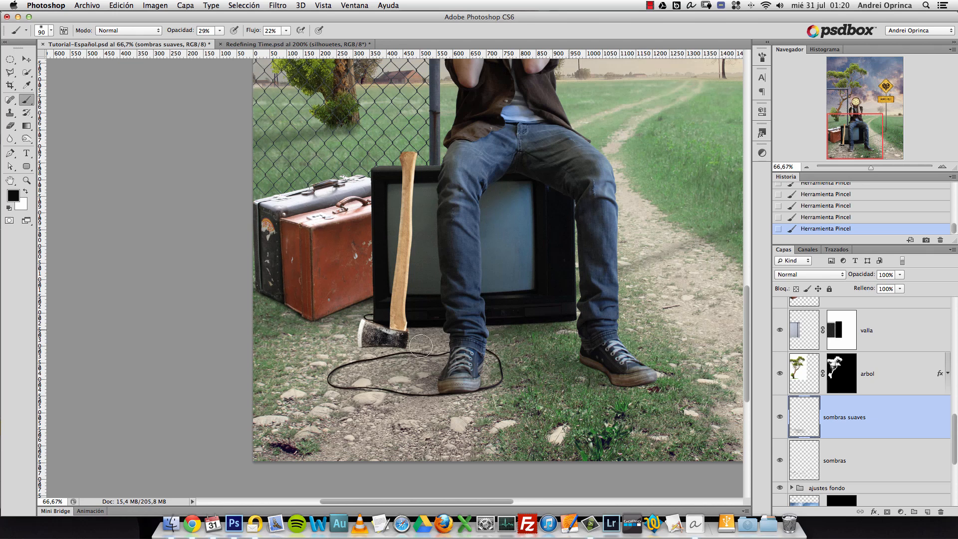
Step the history back past the strokes painted in blue and reset the foreground colour to black
left_click(493, 325, "alt")
left_click(493, 322, "alt")
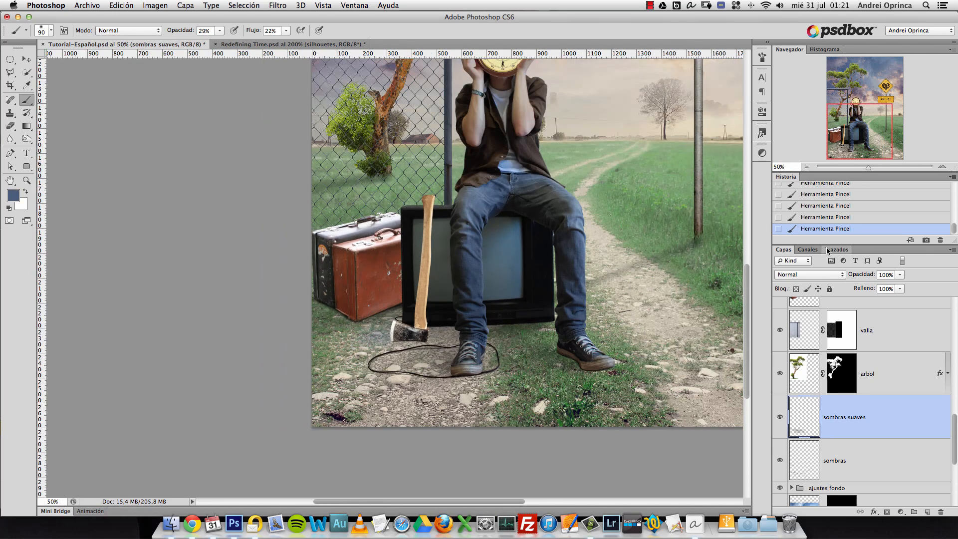
scroll(954, 227, "up", 1)
left_click(843, 199)
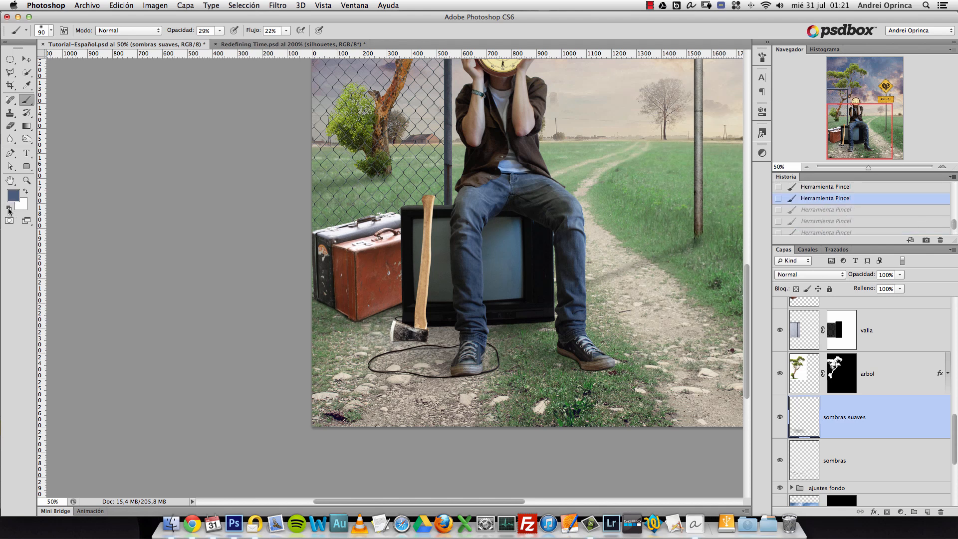
Paint broad soft shadows on the ground beneath the TV and suitcases with a 125 px brush, and reduce the brush to 80 px
key("bracketright")
key("bracketright")
left_click_drag(458, 342, 459, 334)
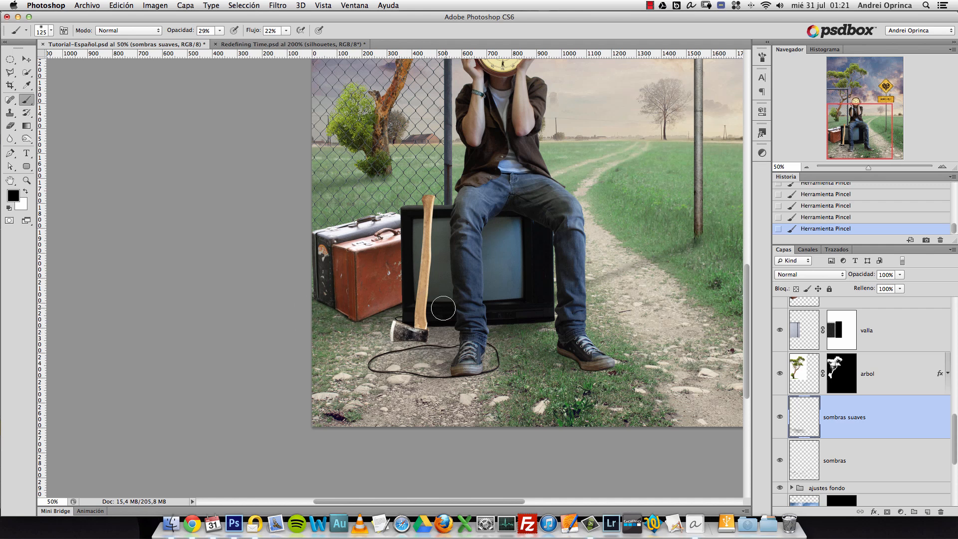
left_click_drag(536, 334, 549, 321)
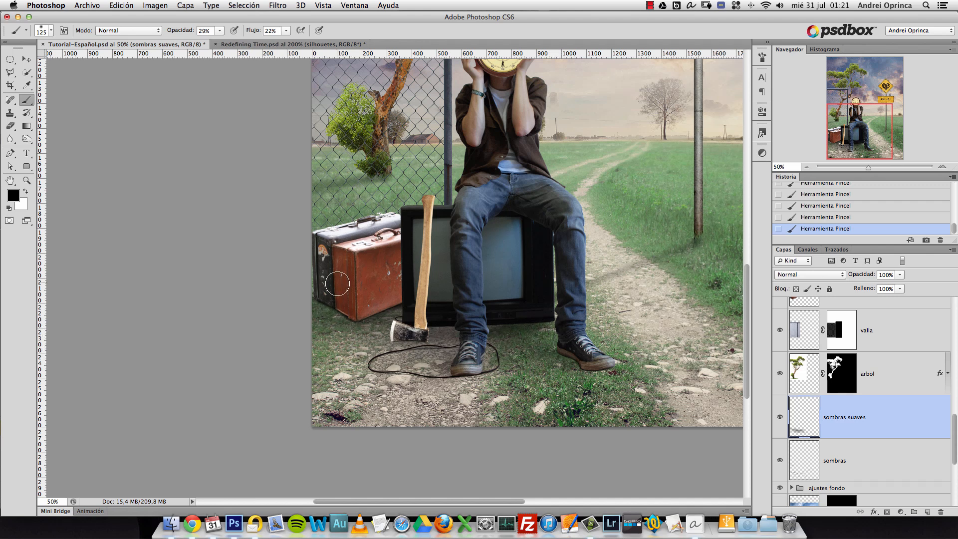
key("bracketleft")
key("bracketleft")
key("bracketleft")
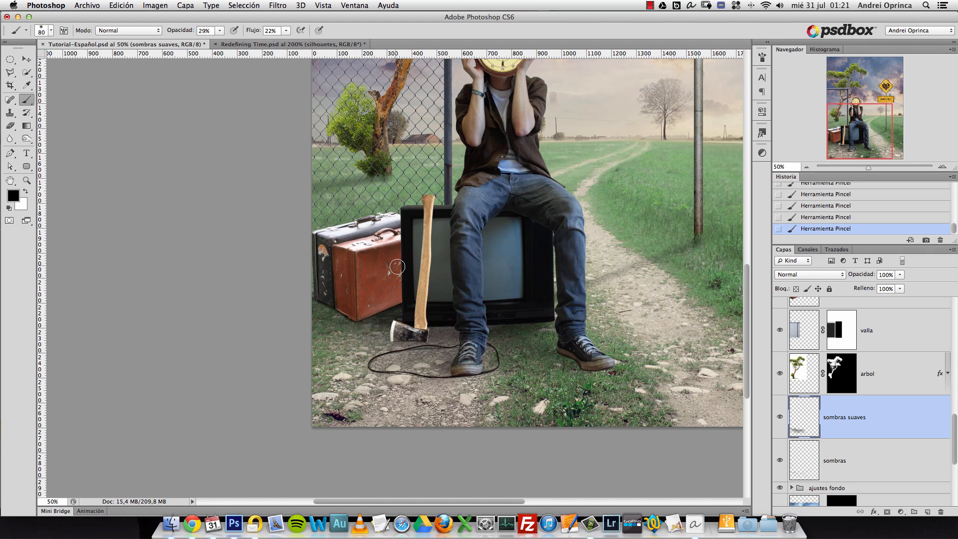
Set the brush to 53% opacity and 44% flow with a smaller tip for close work around the shoe on the grass
left_click(593, 368, "super")
left_click(593, 368, "super")
left_click(593, 368, "super")
key("bracketleft")
key("bracketleft")
key("bracketleft")
key("bracketleft")
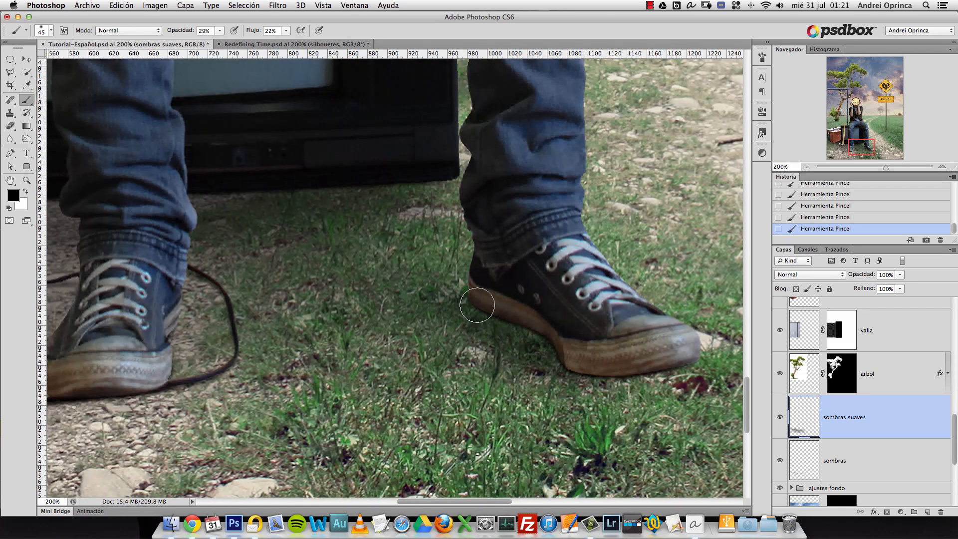
key("bracketleft")
key("bracketleft")
key("bracketleft")
left_click(219, 30)
left_click_drag(219, 43, 238, 44)
left_click(286, 30)
key("bracketright")
Deepen the soft shadow on the grass around the shoe nearest the path, enlarging the brush from 45 to 100 px
key("alt+space")
left_click(505, 328)
left_click(521, 332, "alt")
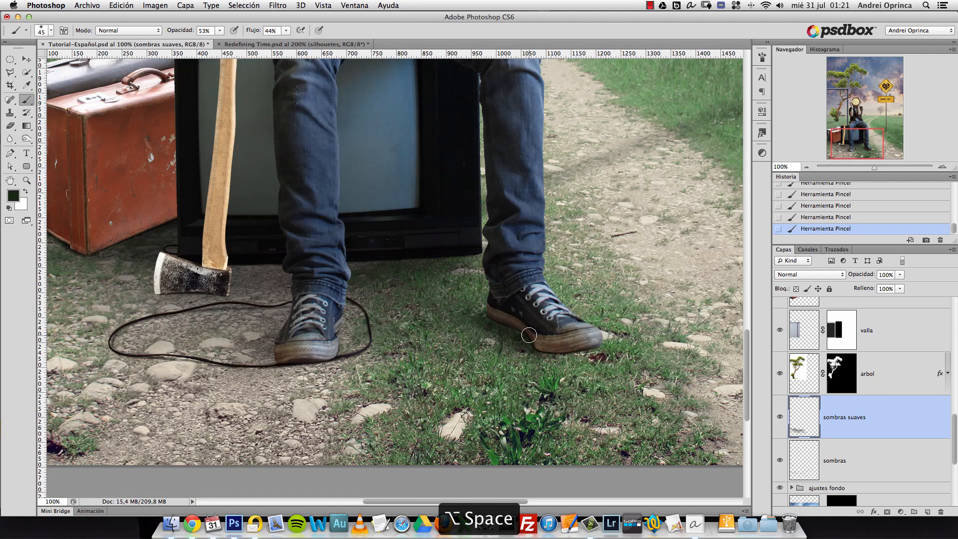
key("bracketright")
key("bracketright")
key("bracketright")
key("bracketright")
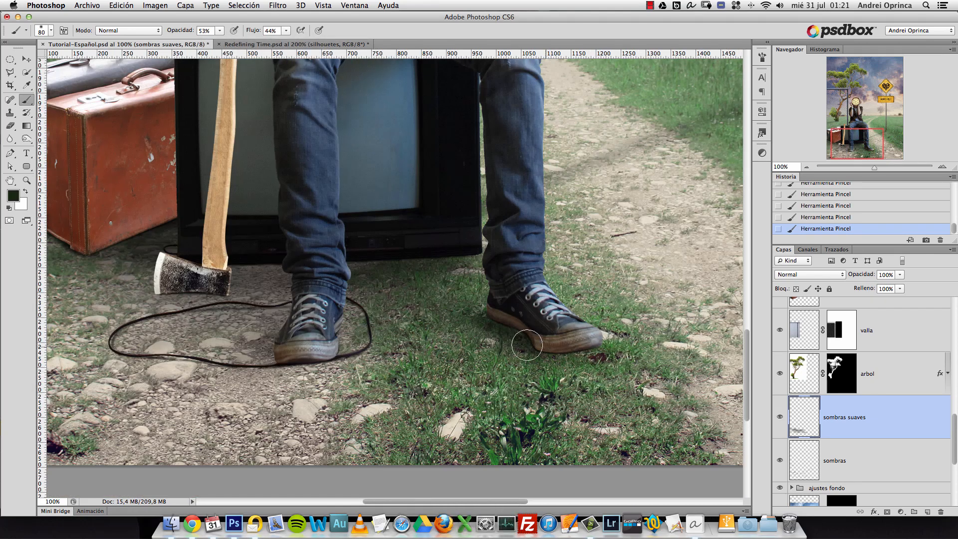
key("bracketright")
key("bracketright")
key("alt+space")
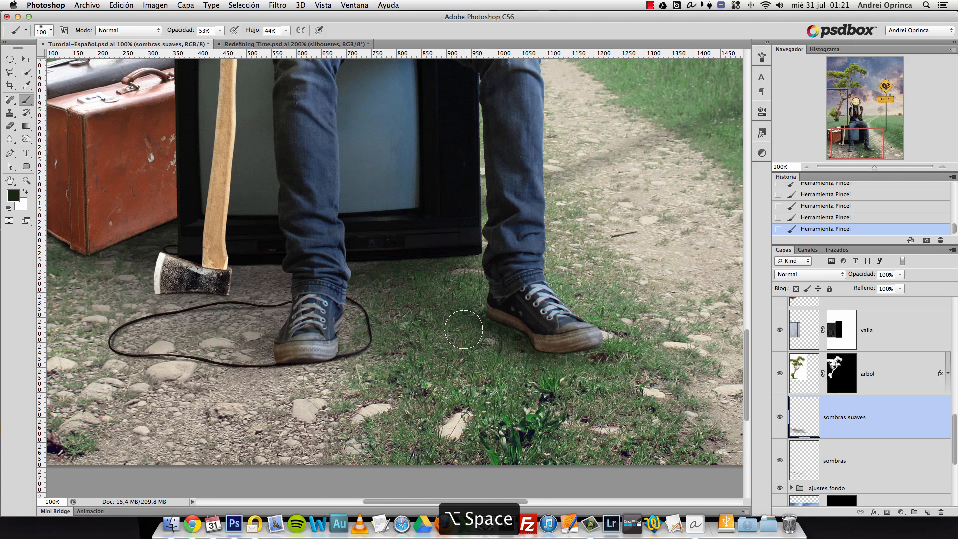
left_click(464, 330)
Extend the soft shadow on the ground around both shoes and the cable with a 45 to 80 px brush
key("bracketleft")
key("bracketleft")
key("bracketleft")
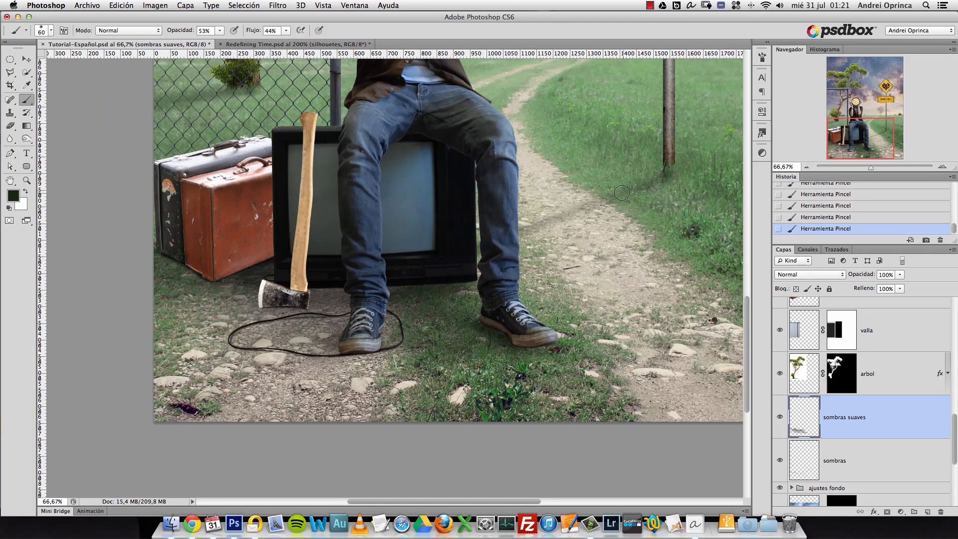
key("super+space")
left_click(487, 225)
key("bracketleft")
key("bracketleft")
key("alt+space")
left_click(470, 289)
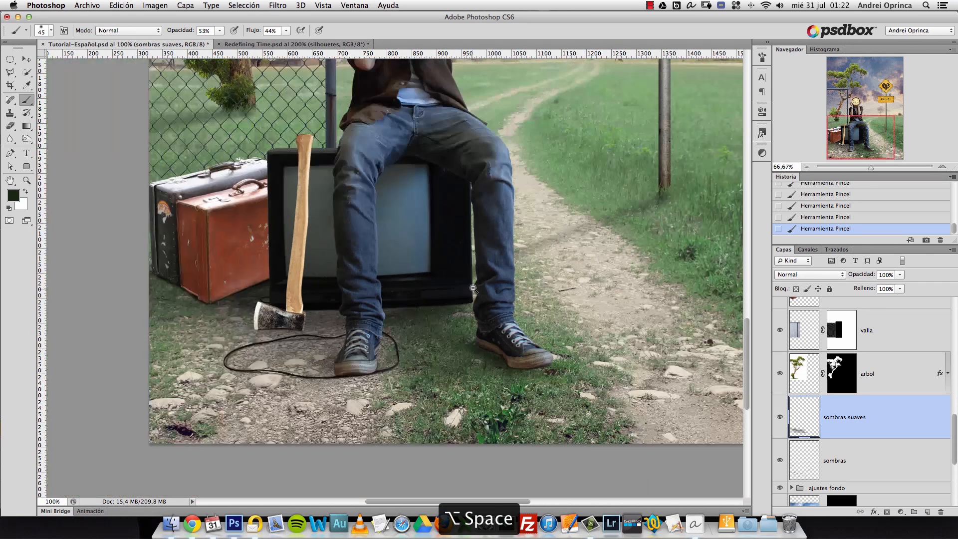
key("bracketright")
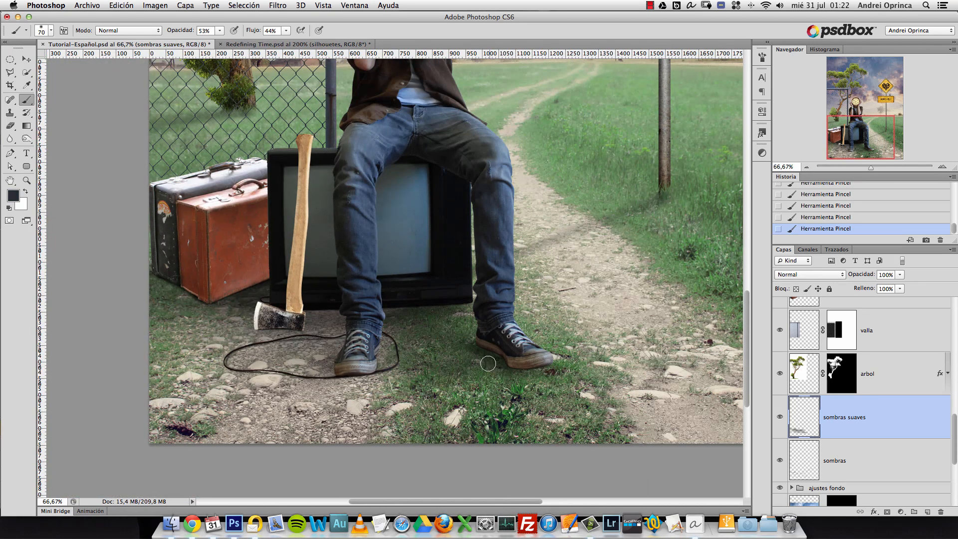
left_click_drag(330, 363, 239, 376)
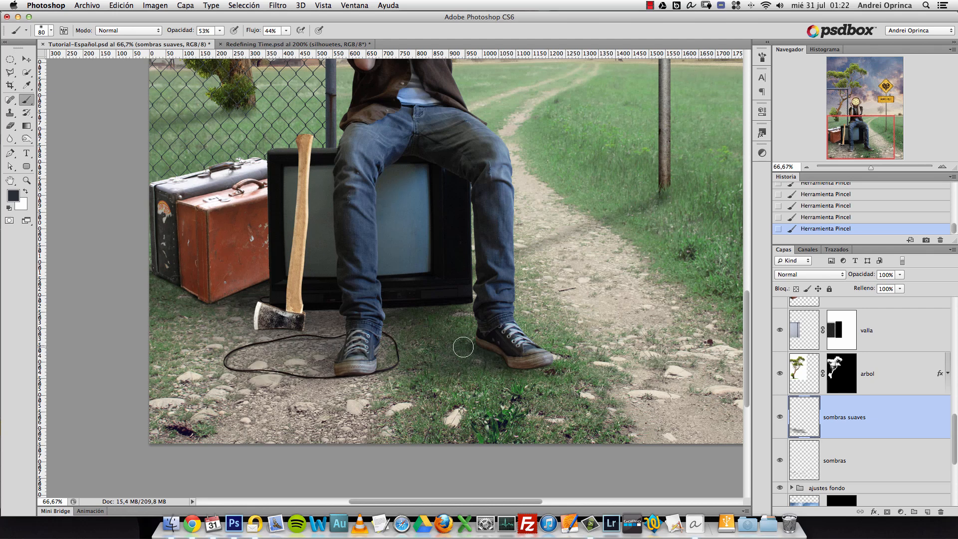
Reset the foreground colour to black and desaturate the sombras suaves layer with Hue/Saturation at a saturation of -100
key("alt+space")
left_click(457, 346)
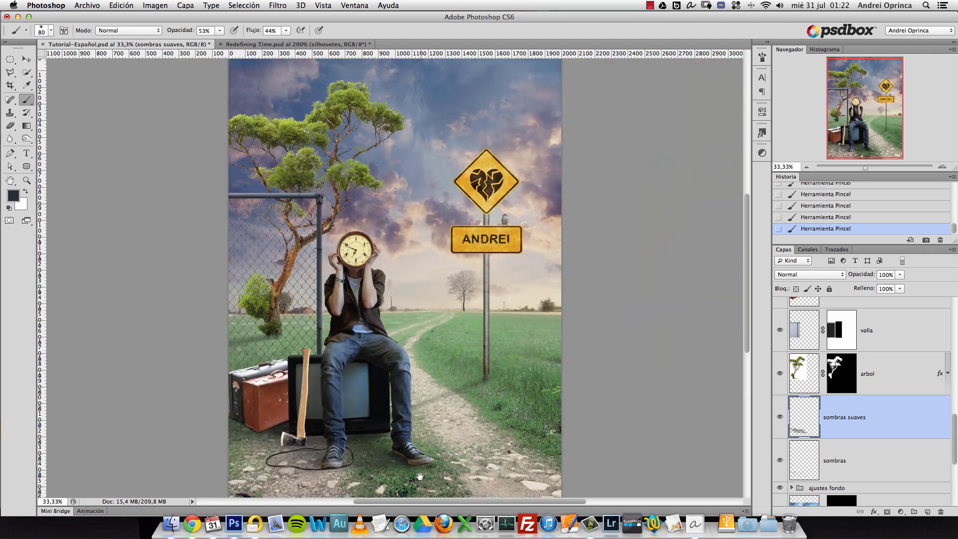
left_click(421, 476, "ctrl")
key("bracketleft")
key("bracketleft")
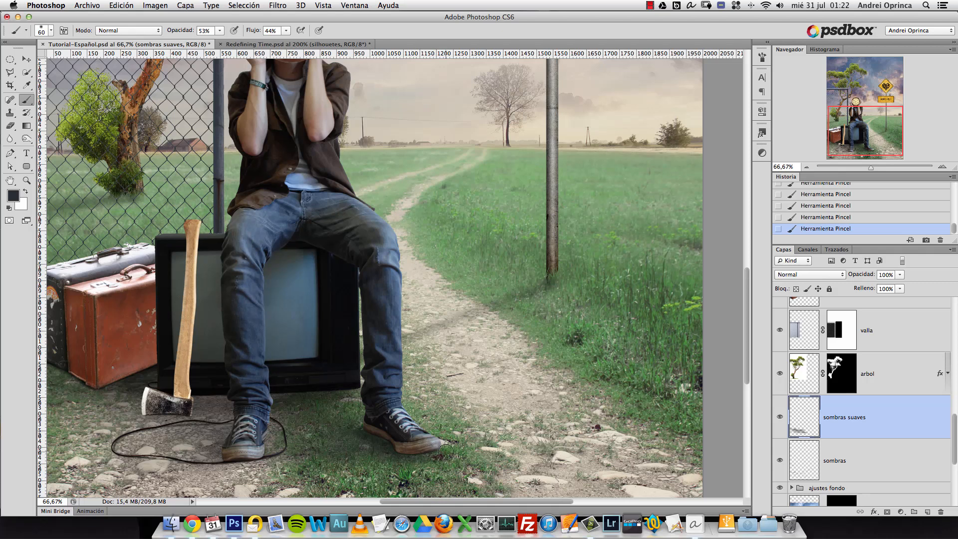
key("d")
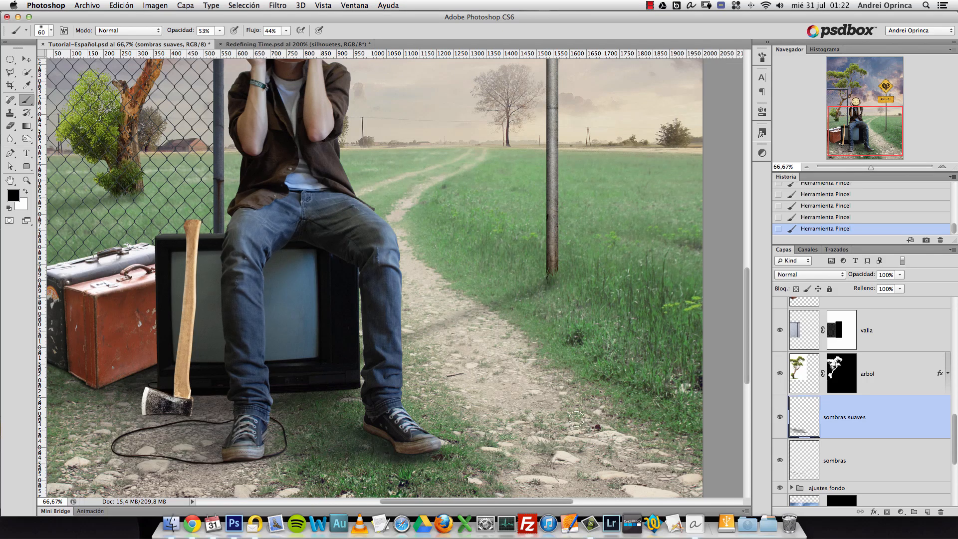
key("super+u")
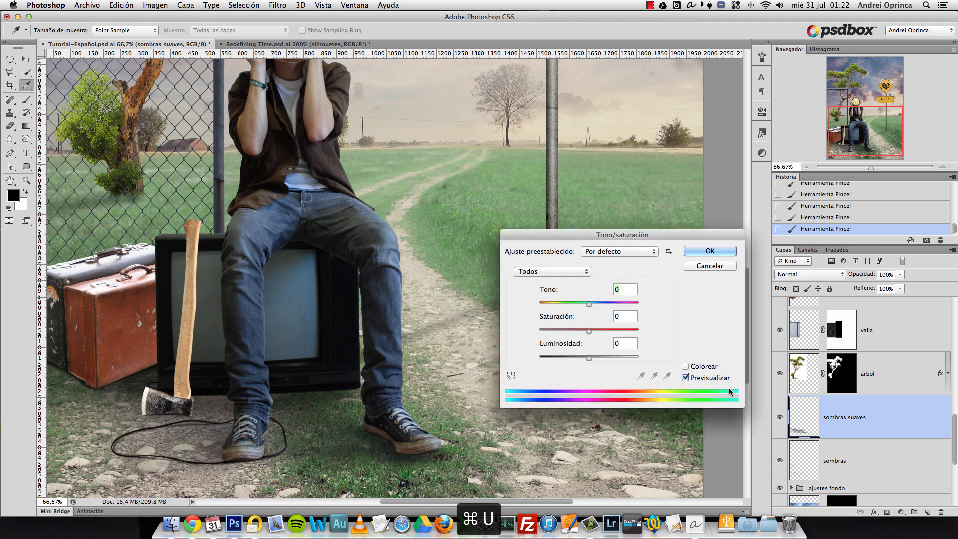
left_click_drag(589, 331, 479, 327)
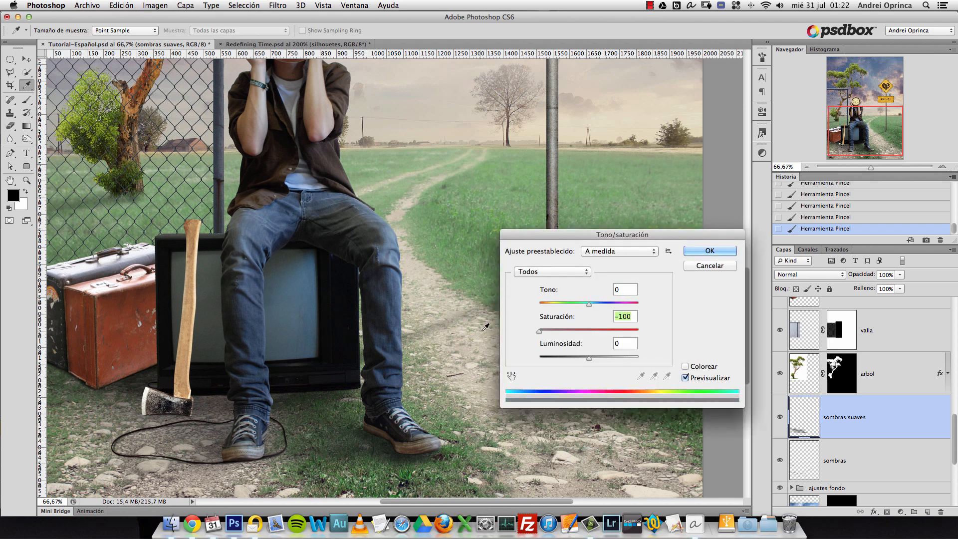
left_click(709, 251)
Paint a 70 px black shadow on the grass just below the sole of the shoe nearest the path
key("b")
mouse_move(342, 363)
left_mouse_down()
mouse_move(463, 322)
mouse_move(376, 307)
left_mouse_up()
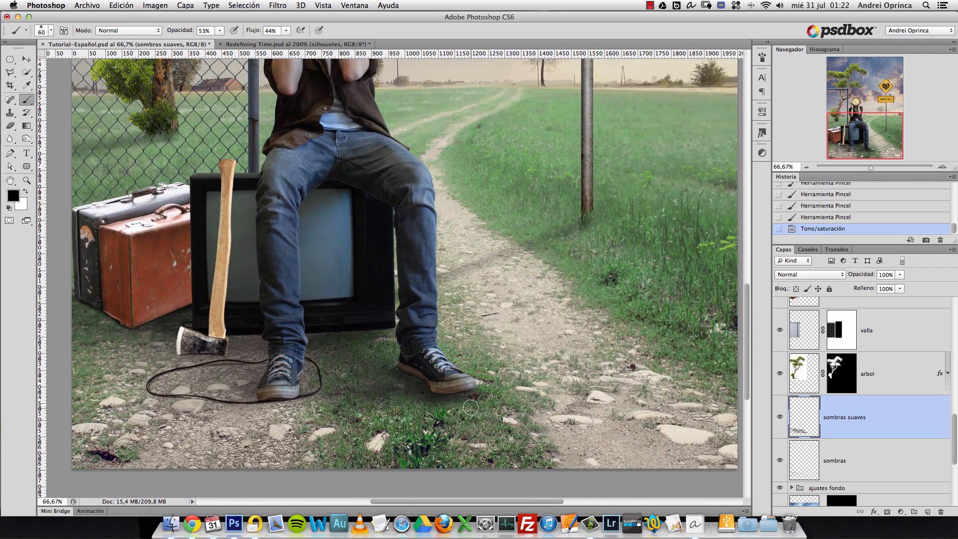
key("bracketright")
left_click_drag(475, 396, 412, 403)
Soften the shadow on the grass below the shoe nearest the path with a very large Eraser at 0% hardness
key("e")
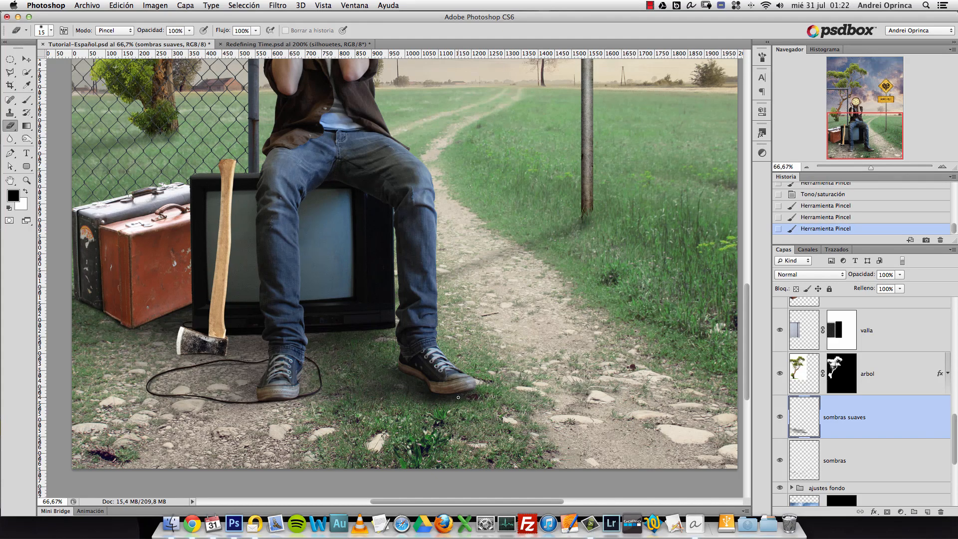
key("bracketright")
key("bracketright")
key("bracketright")
key("bracketright")
key("bracketright")
right_click(506, 371)
left_click_drag(536, 398, 515, 399)
left_click_drag(562, 375, 596, 376)
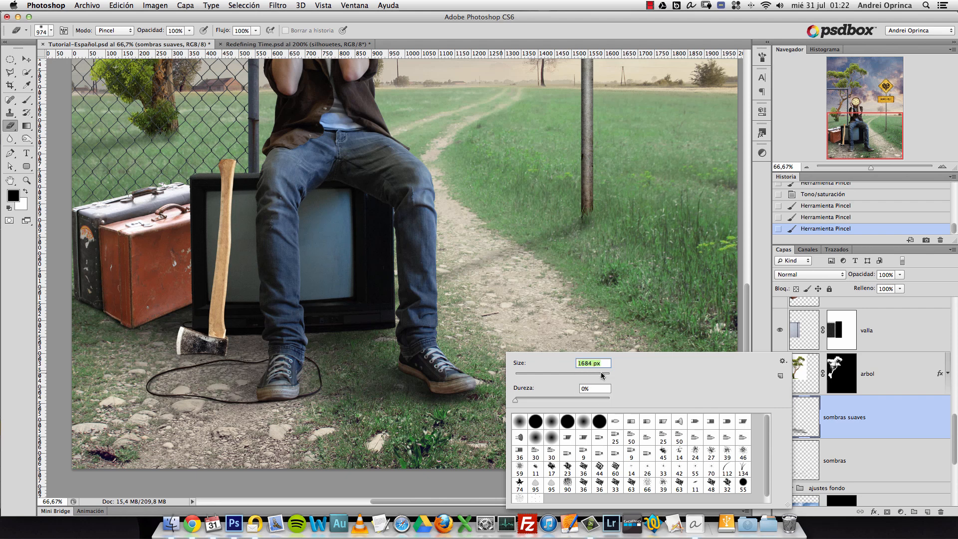
left_click(441, 424)
left_click(448, 428)
key("bracketright")
Repaint the black shadow just beneath the sole of the shoe nearest the path with an 80 px brush, enlarging it to 125 px
key("b")
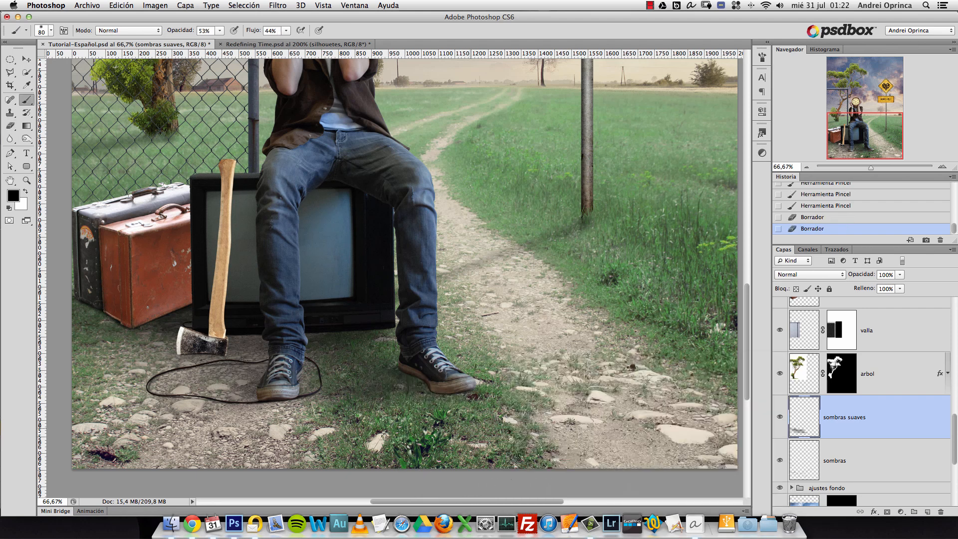
mouse_move(463, 395)
left_mouse_down()
mouse_move(405, 392)
mouse_move(435, 389)
left_mouse_up()
mouse_move(436, 389)
left_mouse_down()
mouse_move(411, 384)
mouse_move(452, 380)
left_mouse_up()
key("bracketright")
key("bracketright")
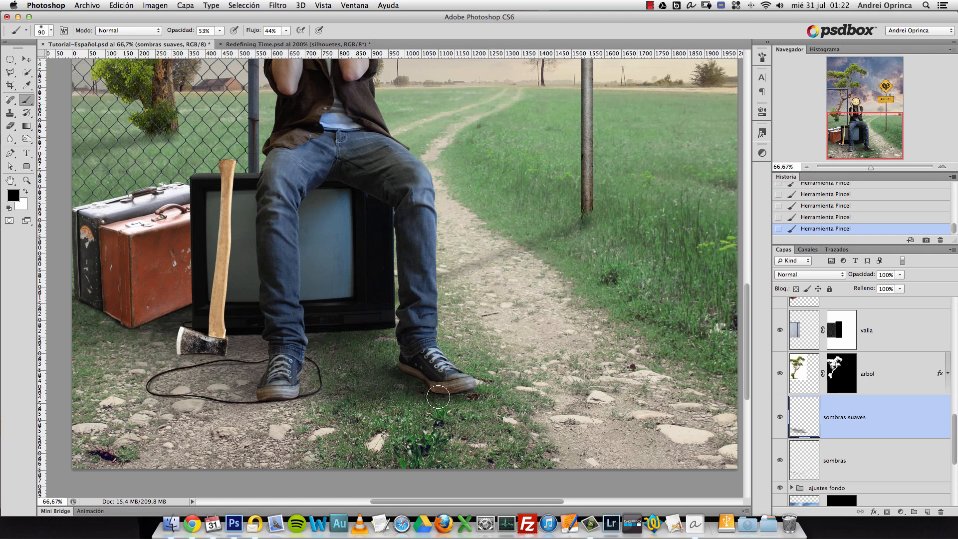
key("bracketright")
key("bracketright")
Examine the soft shadows across the whole composition and around the suitcases and television
left_click(310, 410, "alt")
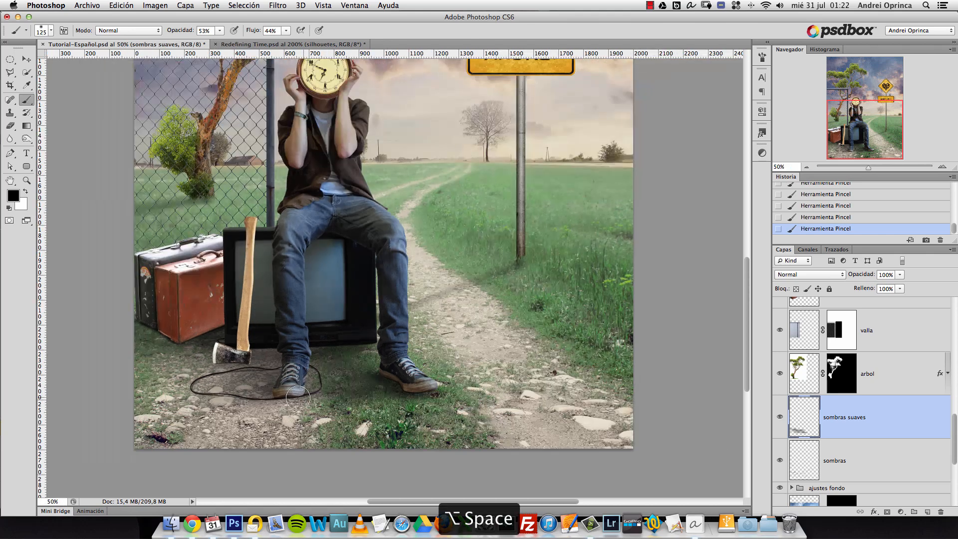
left_click(215, 396, "alt")
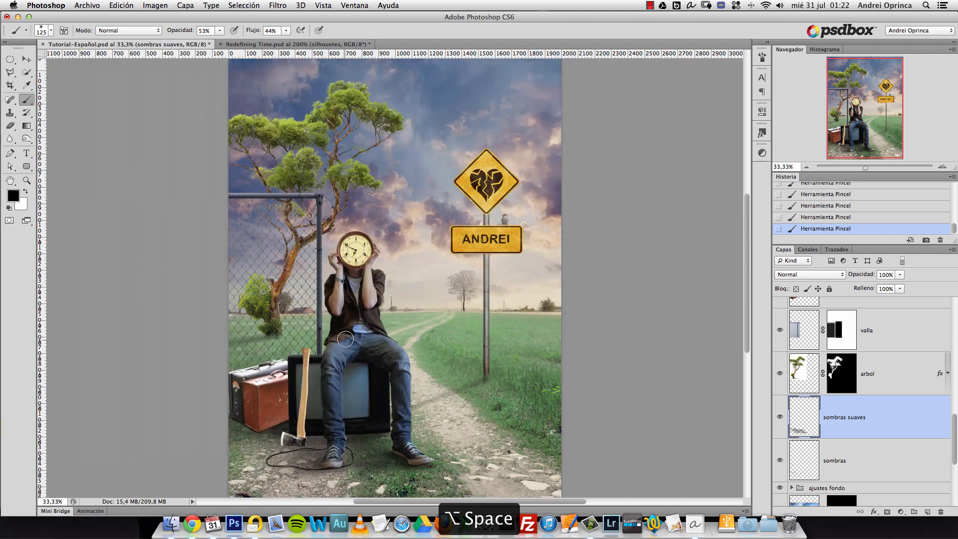
left_click_drag(392, 314, 370, 314)
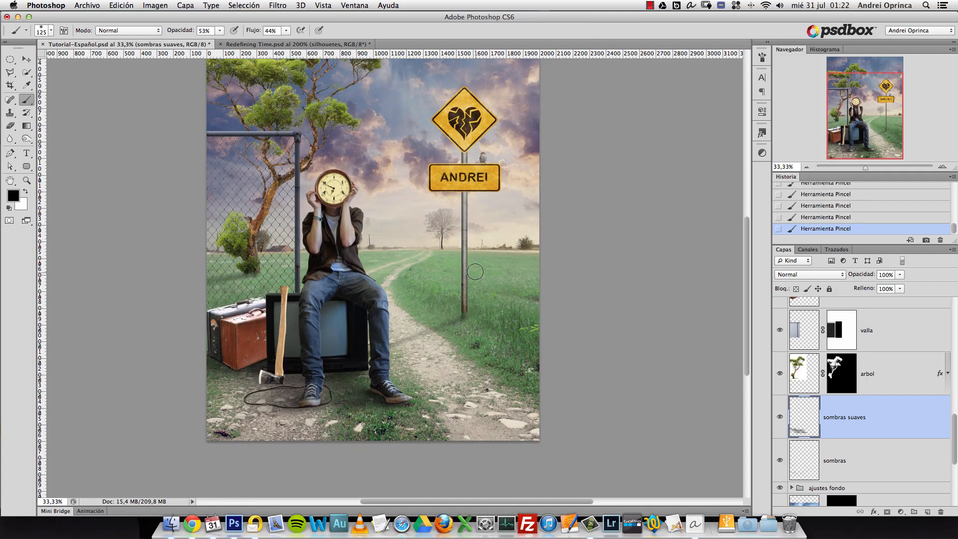
left_click(303, 355, "super")
left_click(303, 355, "super")
key("bracketleft")
key("bracketleft")
key("bracketleft")
key("bracketleft")
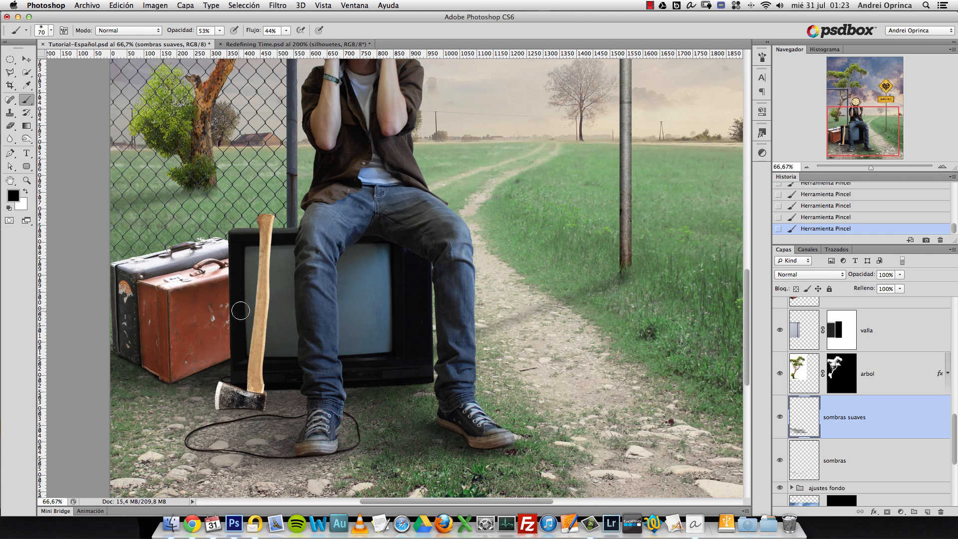
Add a new layer above maletas, clip it to that layer and name it sombra maletas
key("v")
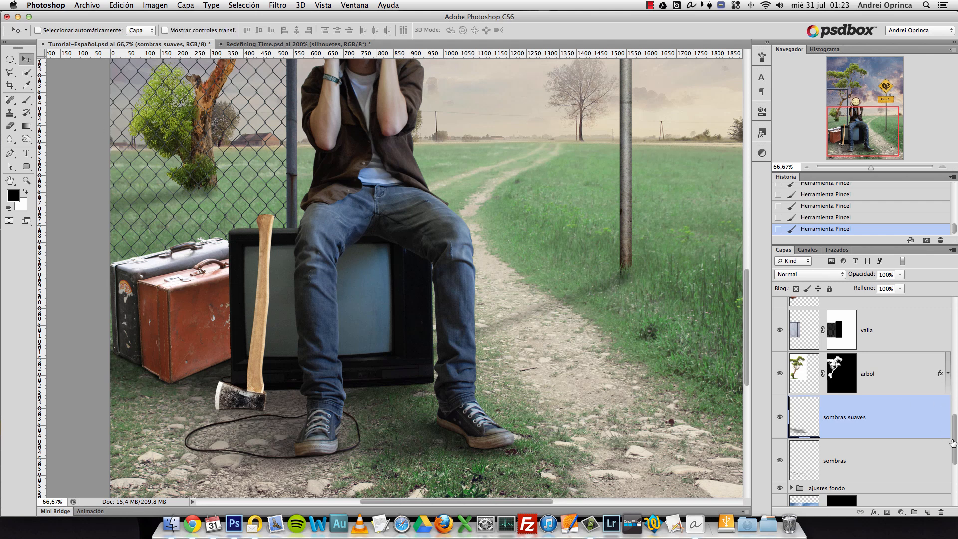
scroll(901, 410, "up", 3)
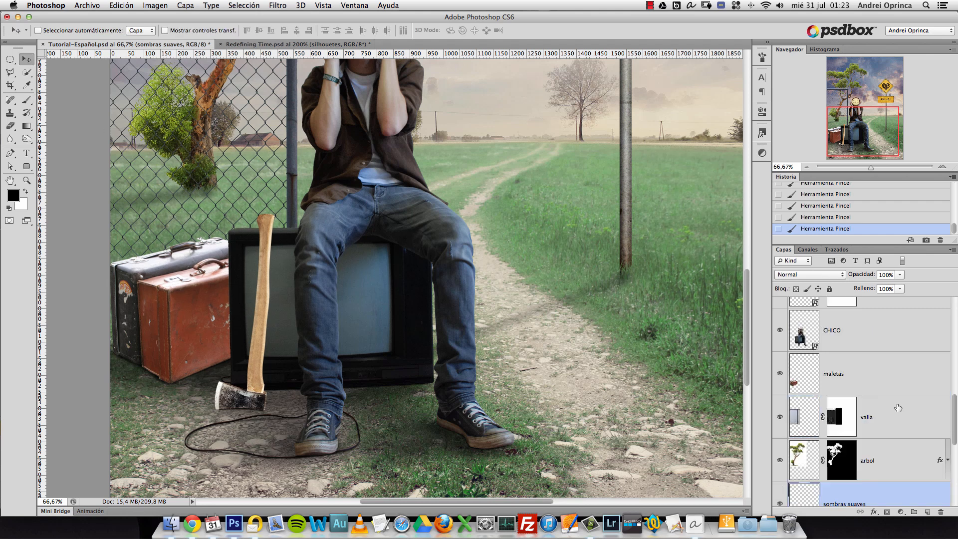
left_click(897, 384)
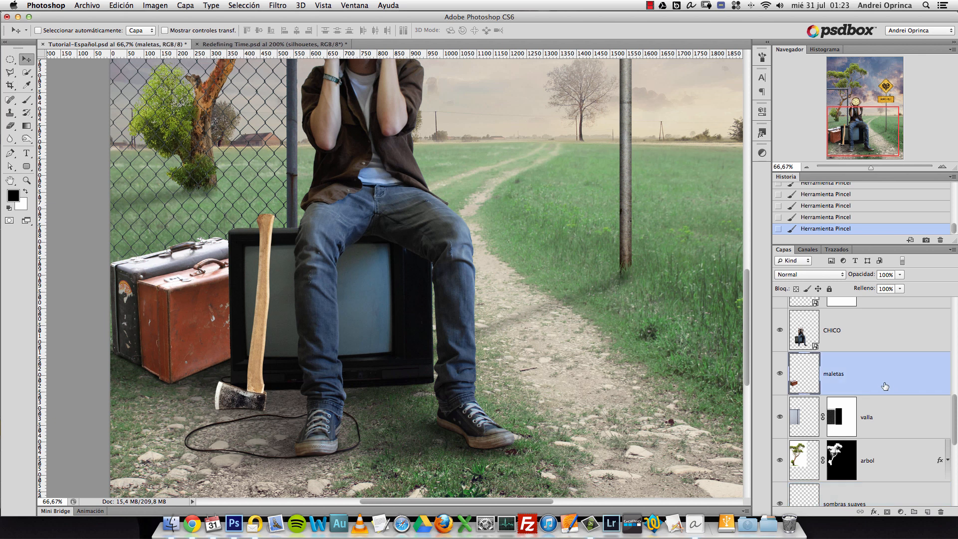
left_click(928, 514)
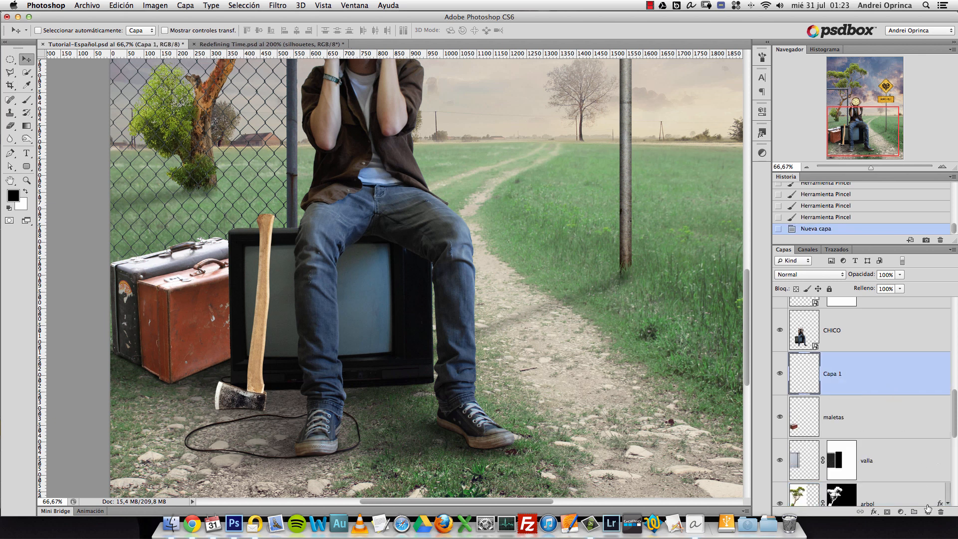
left_click(892, 392, "alt")
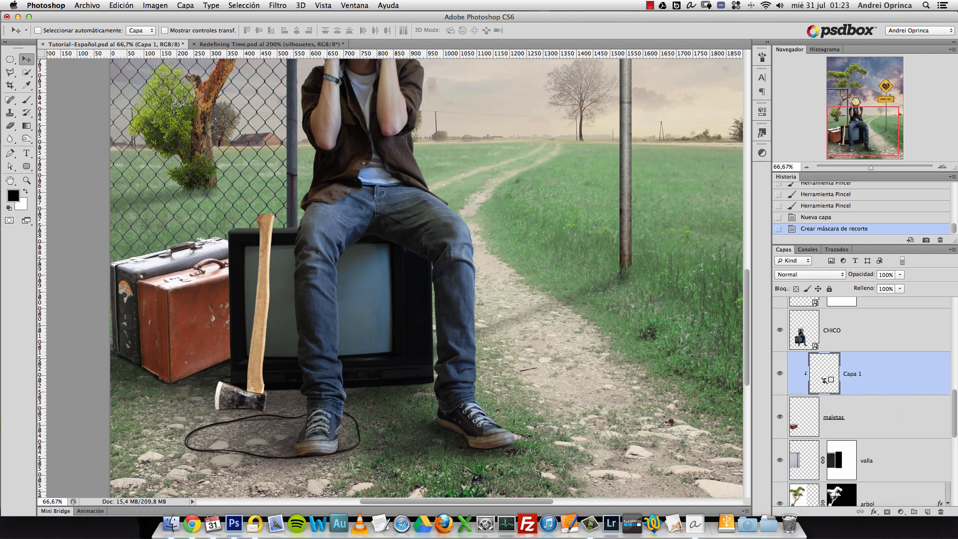
type("sombra maletas")
key("Return")
Paint a black shadow on the red suitcase's side next to the television with a large brush, reducing it to 100 px
left_click(26, 99)
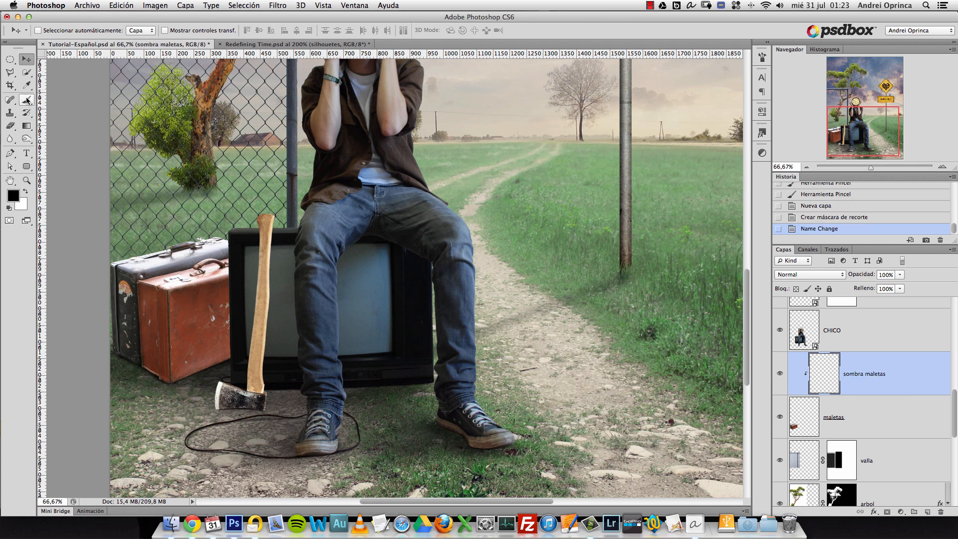
key("bracketright")
key("bracketright")
key("bracketright")
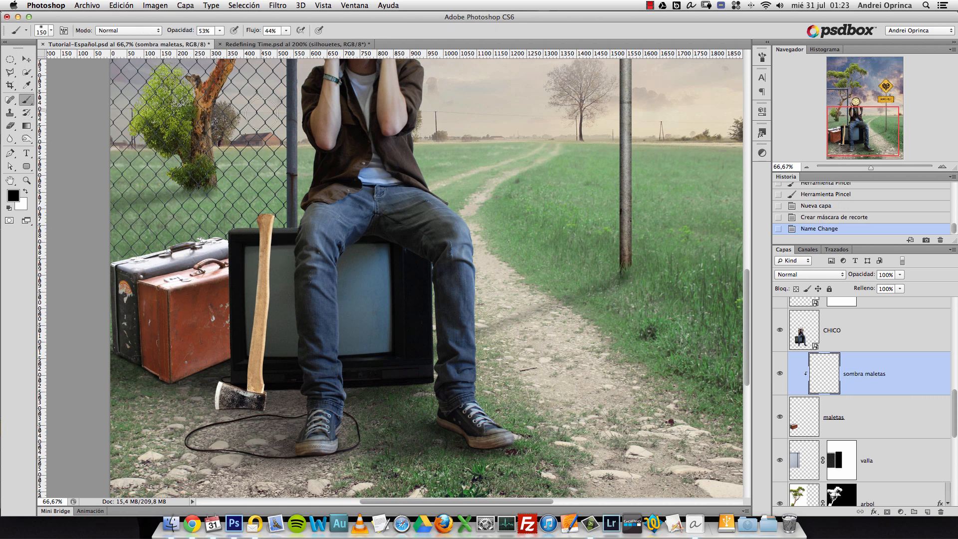
key("bracketright")
left_click_drag(241, 324, 244, 344)
mouse_move(242, 302)
left_mouse_down()
mouse_move(234, 350)
mouse_move(229, 328)
mouse_move(230, 341)
left_mouse_up()
key("bracketleft")
key("bracketleft")
mouse_move(237, 318)
left_mouse_down()
mouse_move(232, 348)
mouse_move(248, 280)
mouse_move(249, 315)
mouse_move(226, 281)
mouse_move(223, 386)
mouse_move(207, 367)
left_mouse_up()
key("bracketleft")
key("bracketleft")
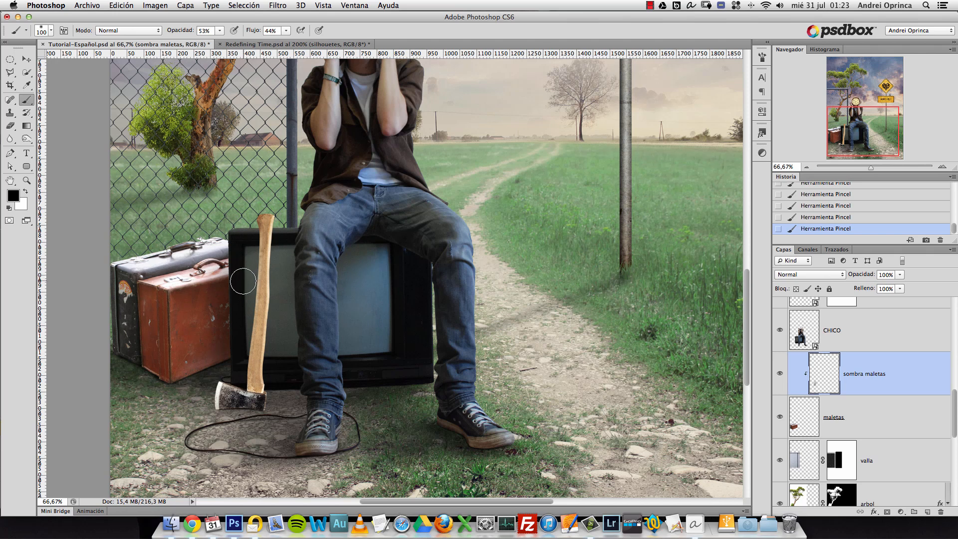
Step back through the recent brush strokes in the history to compare the shading on the suitcases
left_click(224, 270, "super+space")
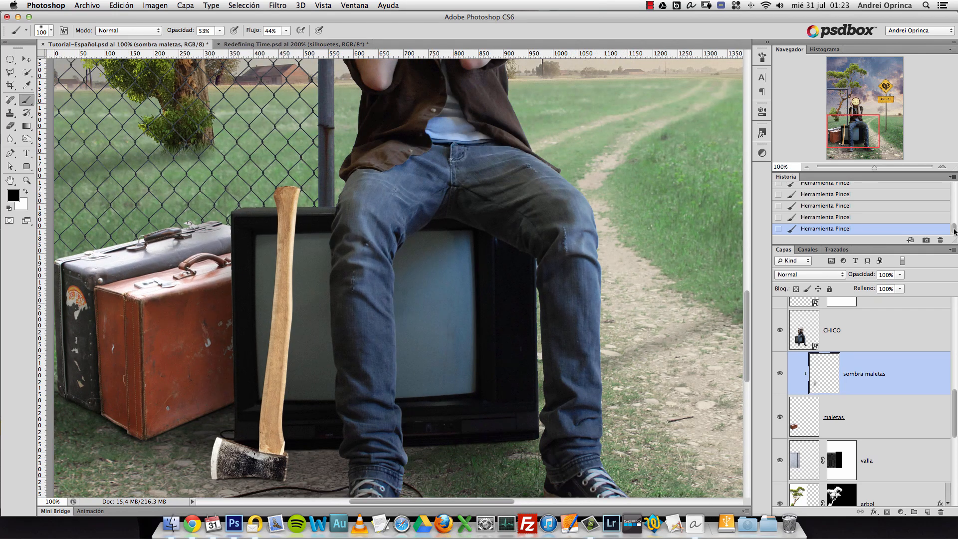
left_click_drag(955, 231, 955, 228)
left_click(832, 194)
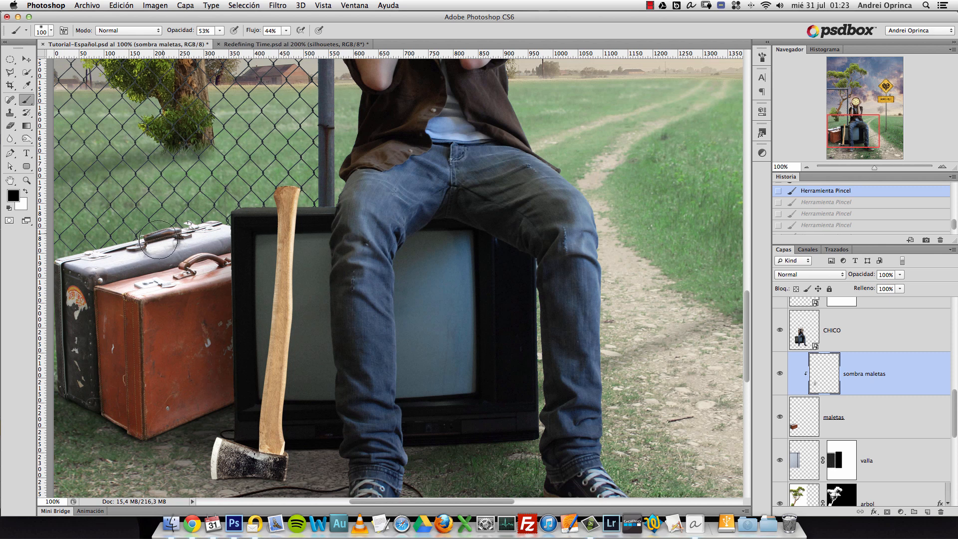
mouse_move(285, 373)
left_mouse_down()
mouse_move(310, 325)
mouse_move(268, 338)
left_mouse_up()
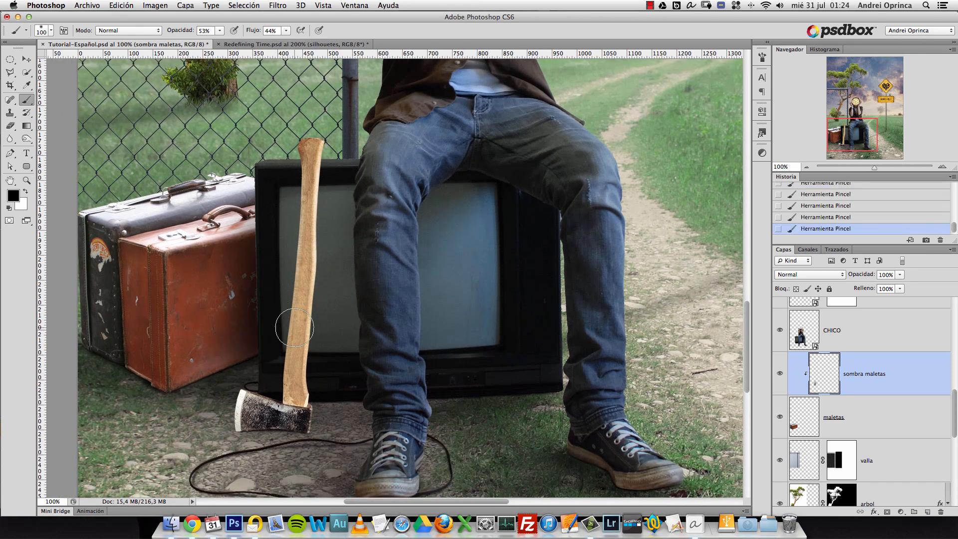
Reset the foreground colour to black and paint a 200 px shadow on the red suitcase's edge beside the television
key("alt+space")
left_click(303, 329, "alt")
key("bracketright")
key("bracketright")
key("bracketright")
key("bracketright")
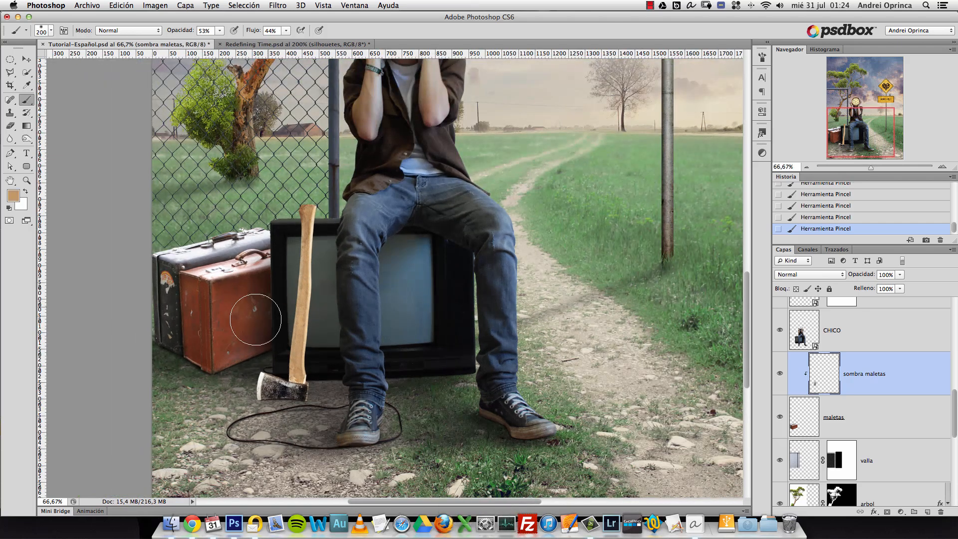
left_click(824, 207)
key("d")
left_click_drag(268, 293, 271, 351)
key("alt+space")
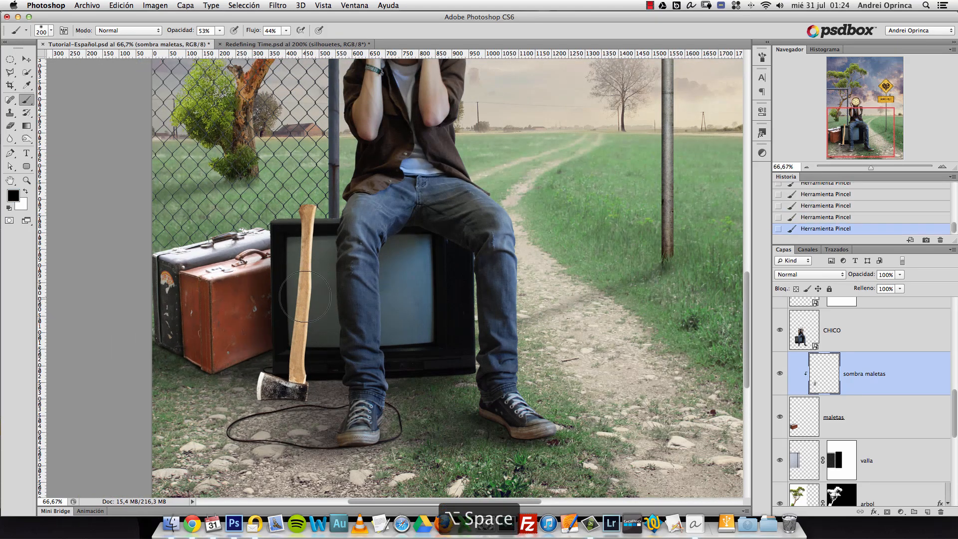
left_click(303, 297, "alt")
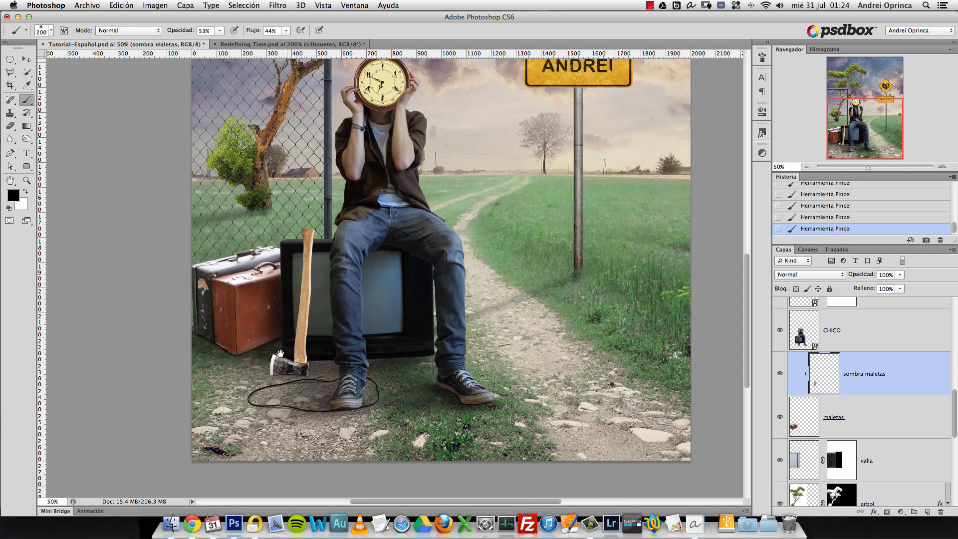
left_click_drag(331, 276, 373, 287)
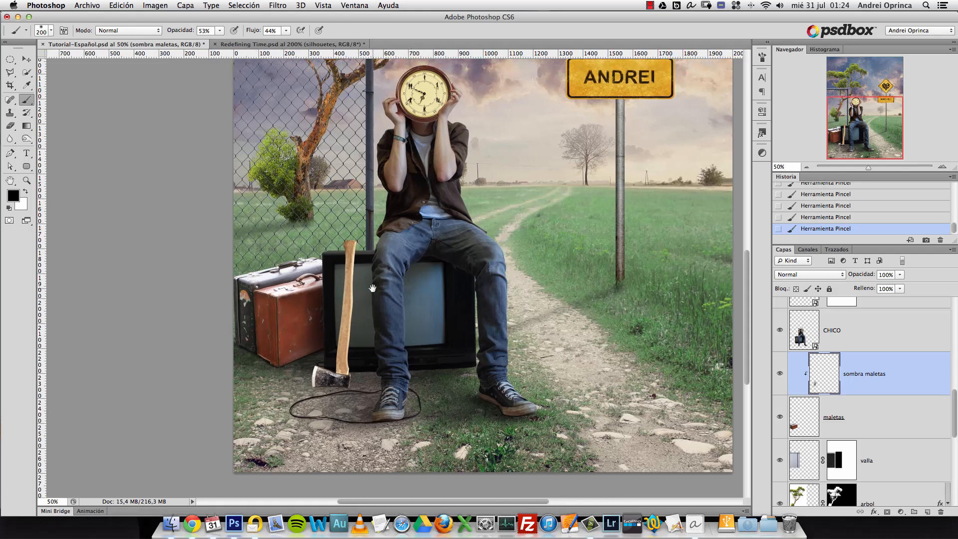
Add another layer above sombra maletas, clip it to maletas and name it mataluze
key("super+space")
left_click(287, 282, "super")
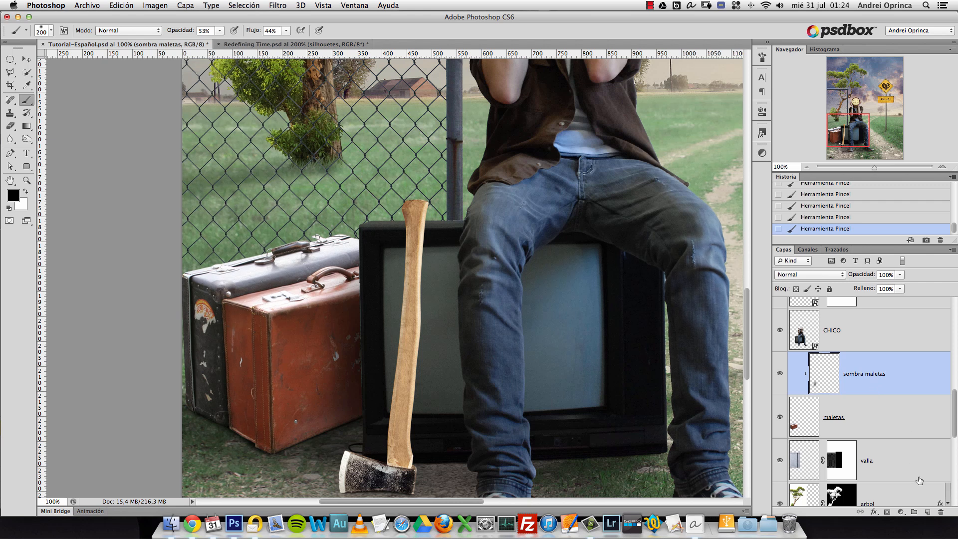
left_click(927, 512)
left_click(903, 391, "alt")
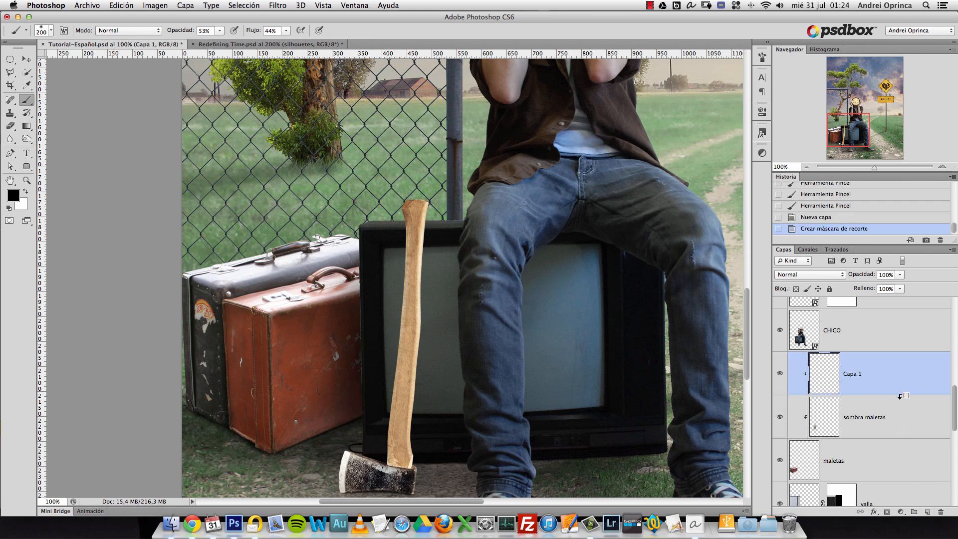
double_click(861, 374)
type("mataluze")
key("Return")
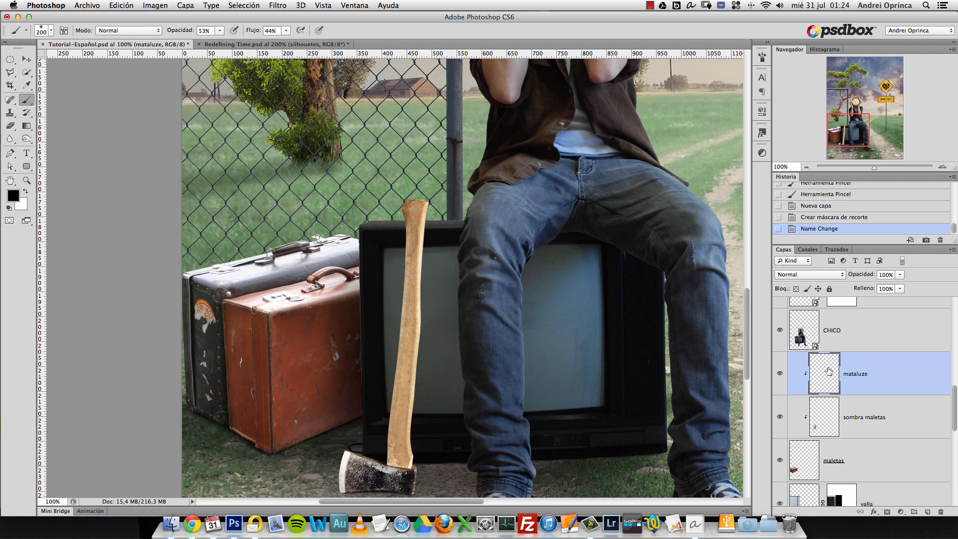
Rename the new clipped layer as mata luces
double_click(861, 377)
left_click(828, 123)
double_click(856, 374)
type("mata luces")
key("Return")
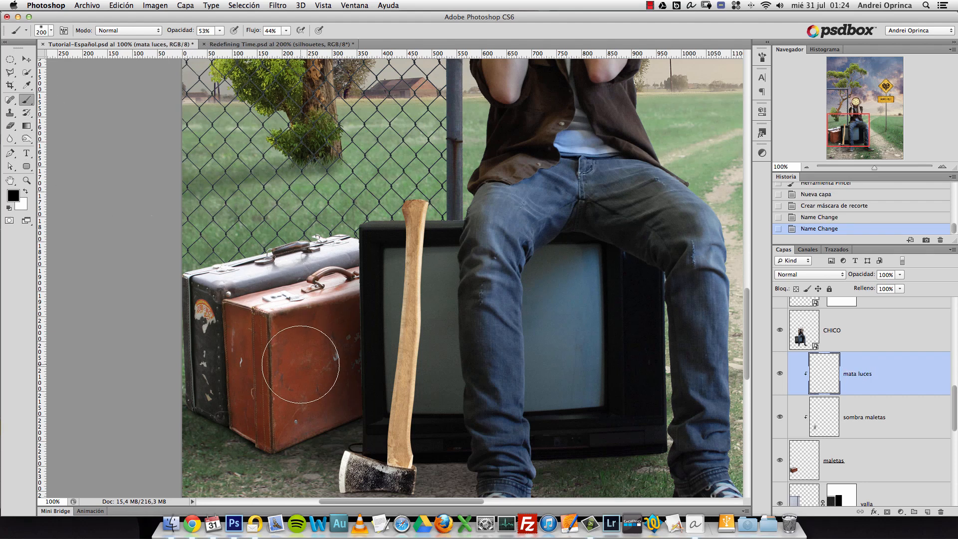
Sample the red-brown colour of the front suitcase and set the brush to 100 px with opacity and flow at 100%
left_click(297, 347, "alt")
key("bracketleft")
key("bracketleft")
key("bracketleft")
key("bracketleft")
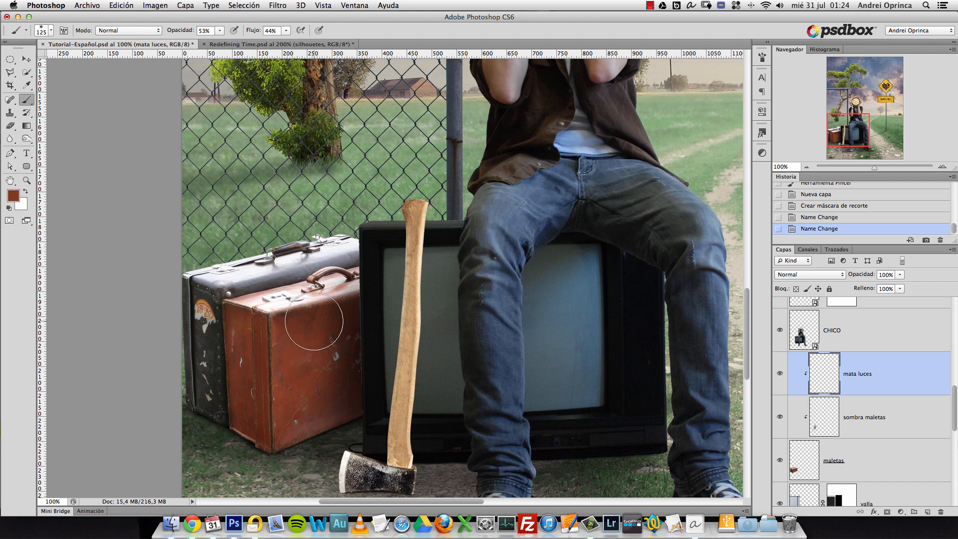
left_click(220, 31)
left_click_drag(221, 41, 315, 40)
left_click(282, 34)
left_click(286, 31)
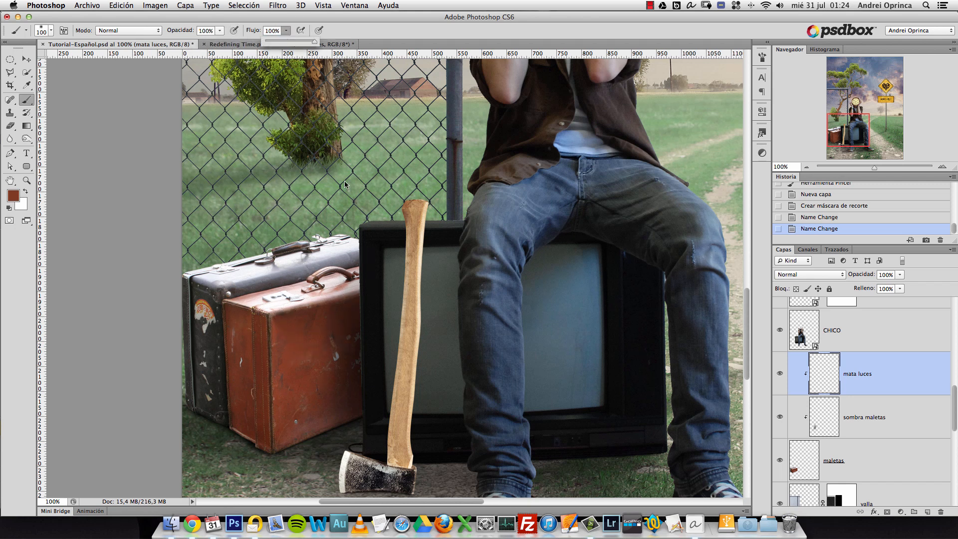
Paint the sampled red-brown over the bright tops of both suitcases, reducing the brush from 100 to 70 px
mouse_move(359, 285)
left_mouse_down()
mouse_move(248, 305)
mouse_move(267, 294)
left_mouse_up()
key("bracketleft")
key("bracketleft")
key("bracketleft")
mouse_move(215, 274)
left_mouse_down()
mouse_move(195, 274)
mouse_move(339, 246)
mouse_move(327, 246)
mouse_move(374, 254)
left_mouse_up()
left_click_drag(246, 301, 221, 301)
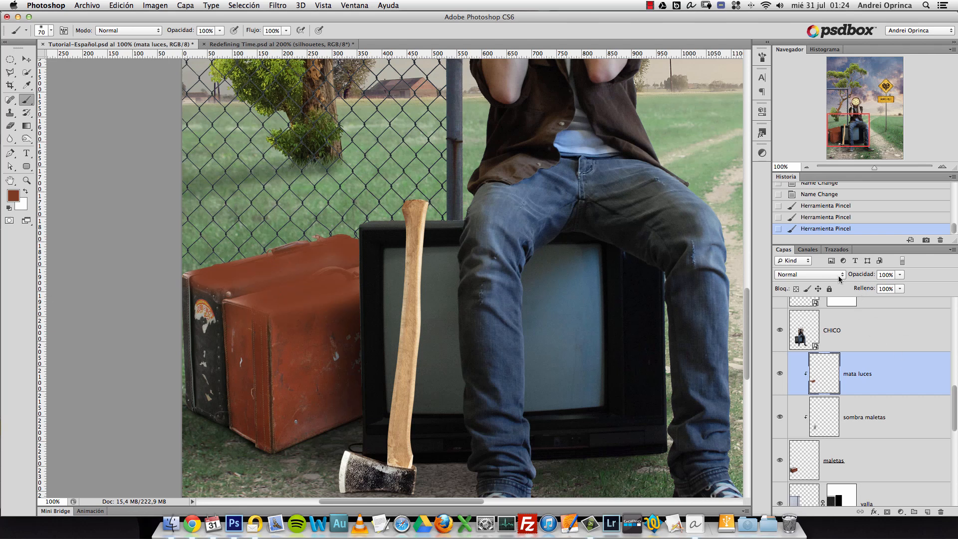
Try the Luz intensa blend mode on the mata luces layer, and set it to Luz fuerte instead
left_click(838, 276)
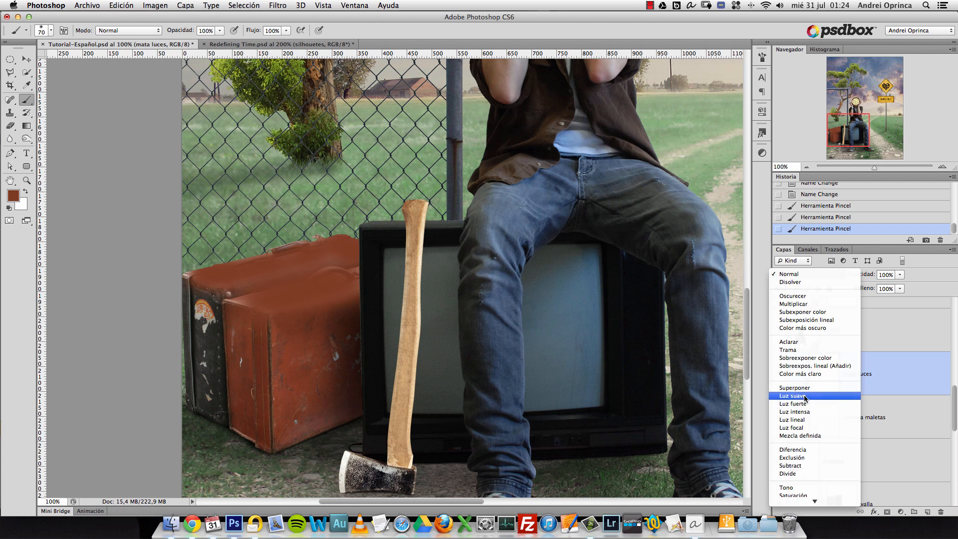
left_click(805, 413)
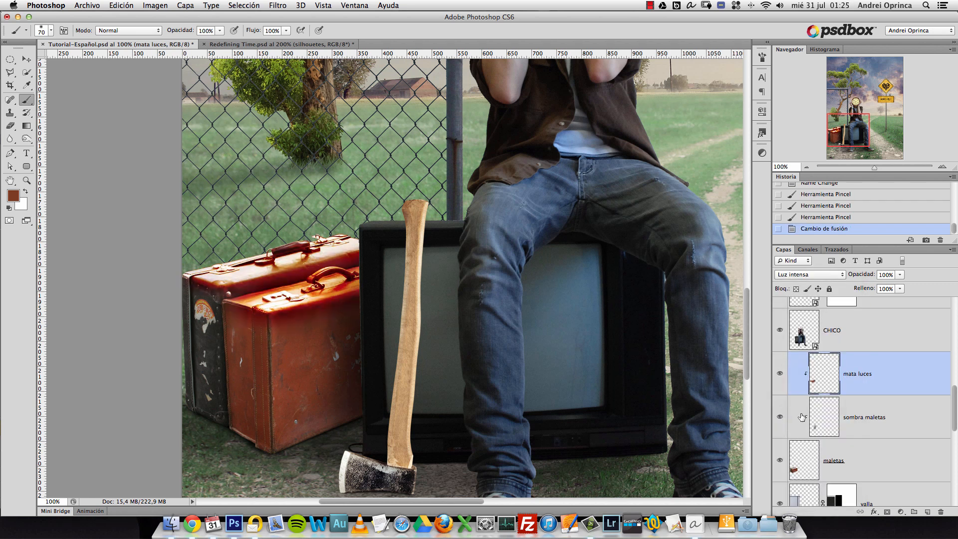
left_click(841, 276)
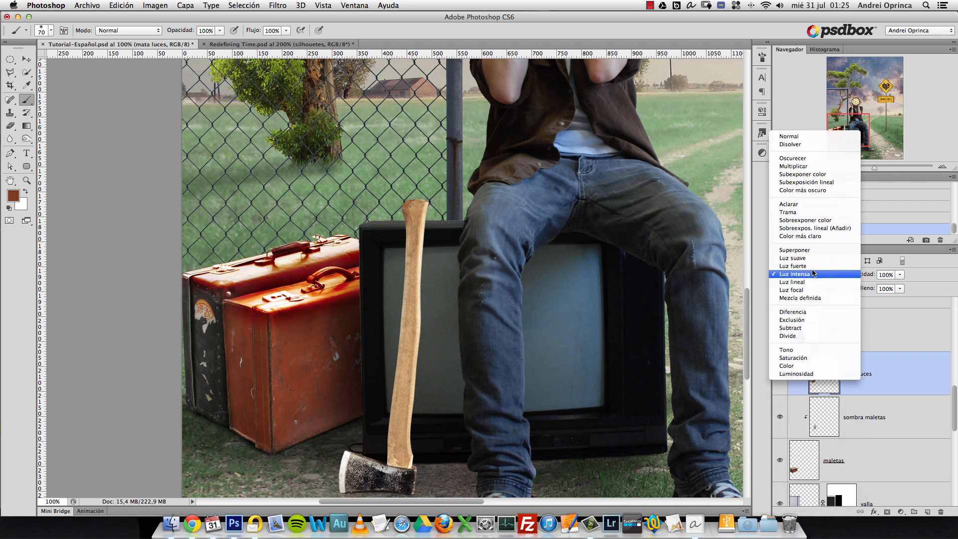
left_click(800, 269)
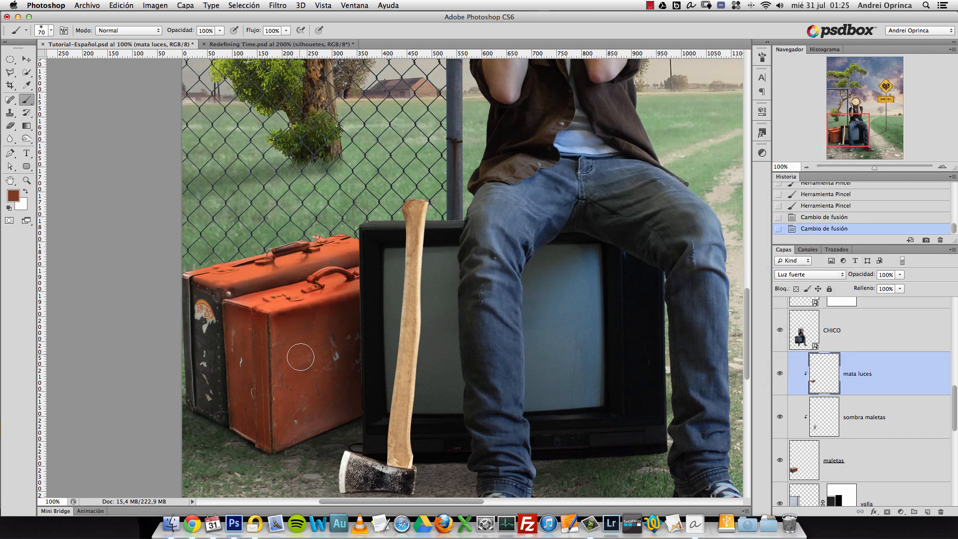
left_click(29, 59)
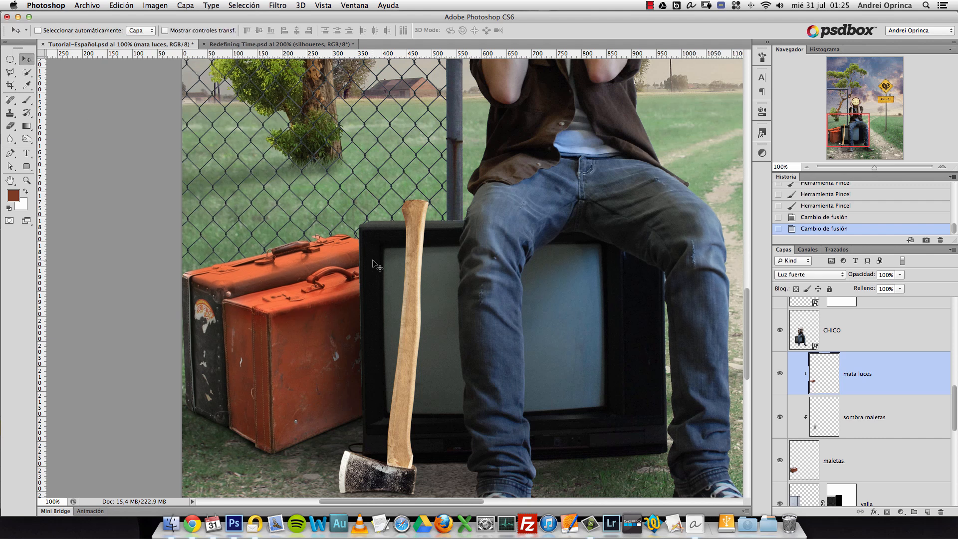
Desaturate the mata luces layer almost to grey with Hue/Saturation and lower its lightness to -3
key("super+u")
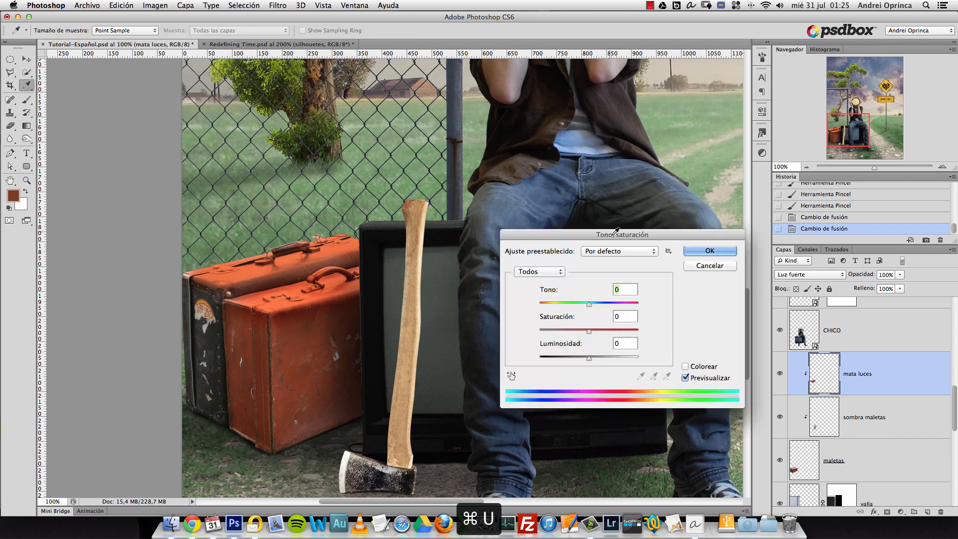
left_click_drag(626, 238, 644, 209)
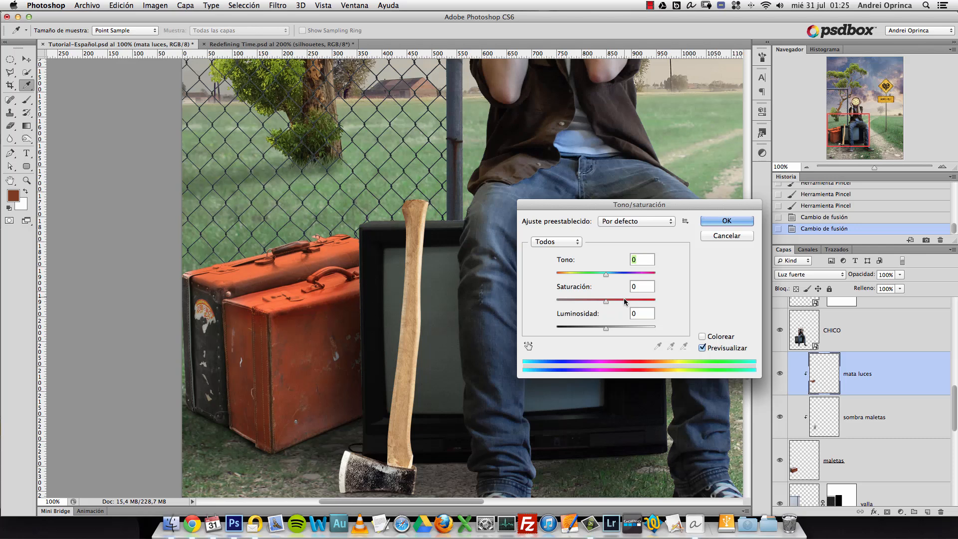
left_click(606, 302)
left_click_drag(605, 303, 568, 302)
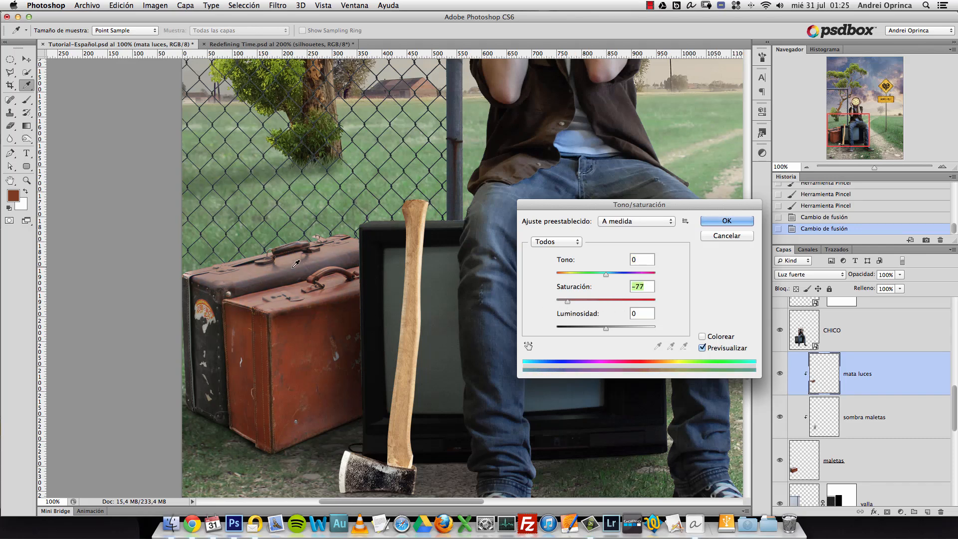
mouse_move(606, 328)
left_mouse_down()
mouse_move(590, 333)
mouse_move(603, 325)
left_mouse_up()
mouse_move(568, 302)
left_mouse_down()
mouse_move(537, 314)
mouse_move(563, 301)
left_mouse_up()
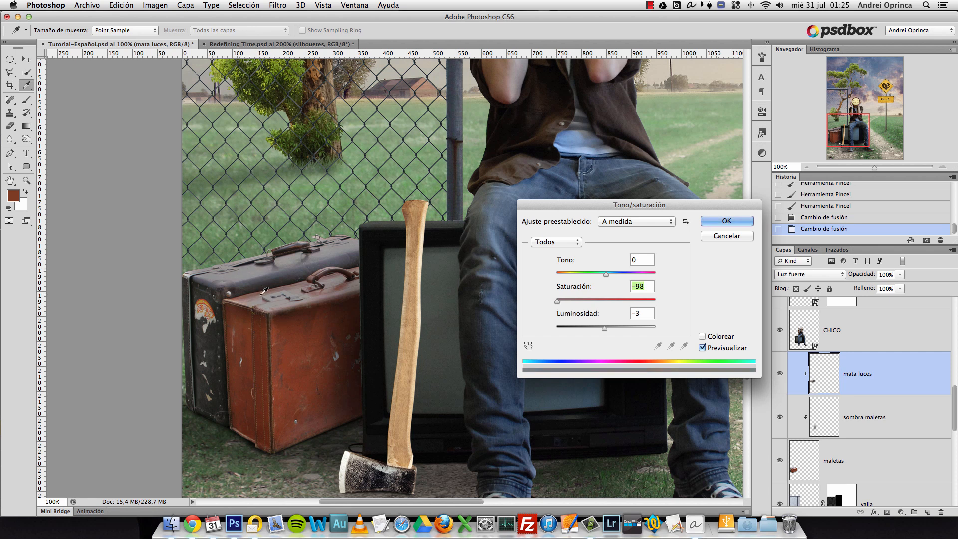
left_click_drag(557, 301, 561, 302)
left_click(705, 223)
key("v")
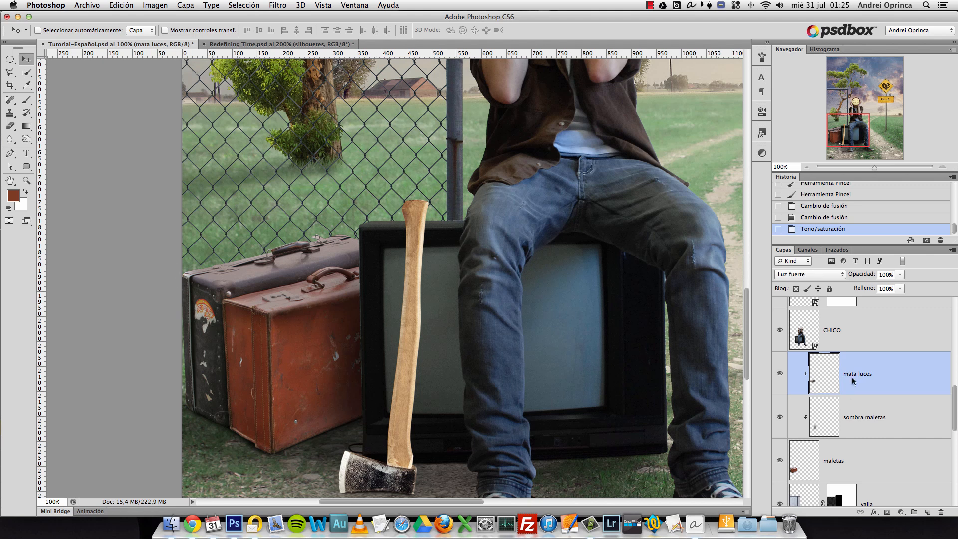
Try painting the rear suitcase's top with a near-black colour sampled from the suitcase, and undo the strokes
left_click(26, 100)
left_click(228, 341, "alt")
mouse_move(220, 275)
left_mouse_down()
mouse_move(210, 277)
mouse_move(347, 241)
mouse_move(254, 261)
left_mouse_up()
left_click_drag(351, 237, 272, 269)
key("alt+super+z")
key("alt+super+z")
key("alt+super+z")
key("alt+super+z")
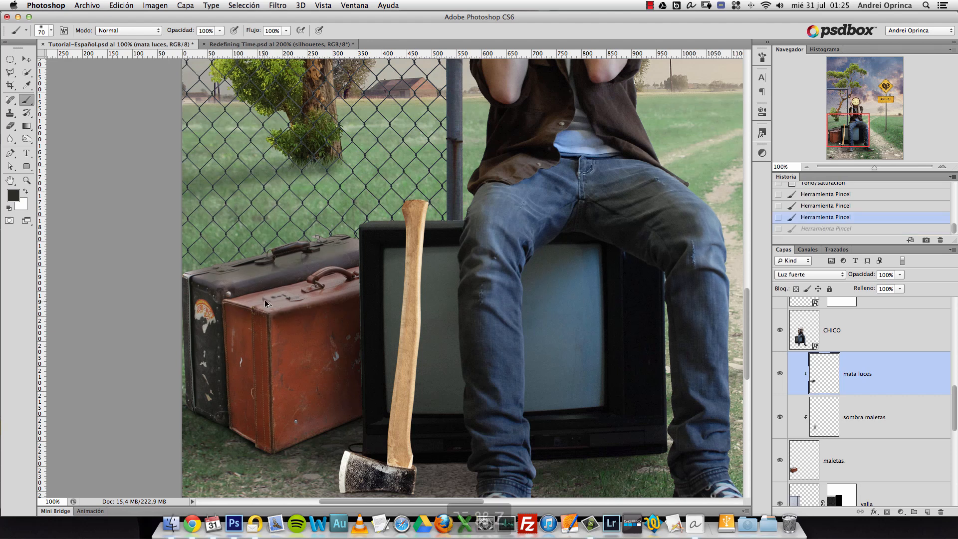
Choose the dark grey 4f4f4f as the foreground colour and paint over the bright top of the rear suitcase
left_click(14, 196)
left_click(493, 295)
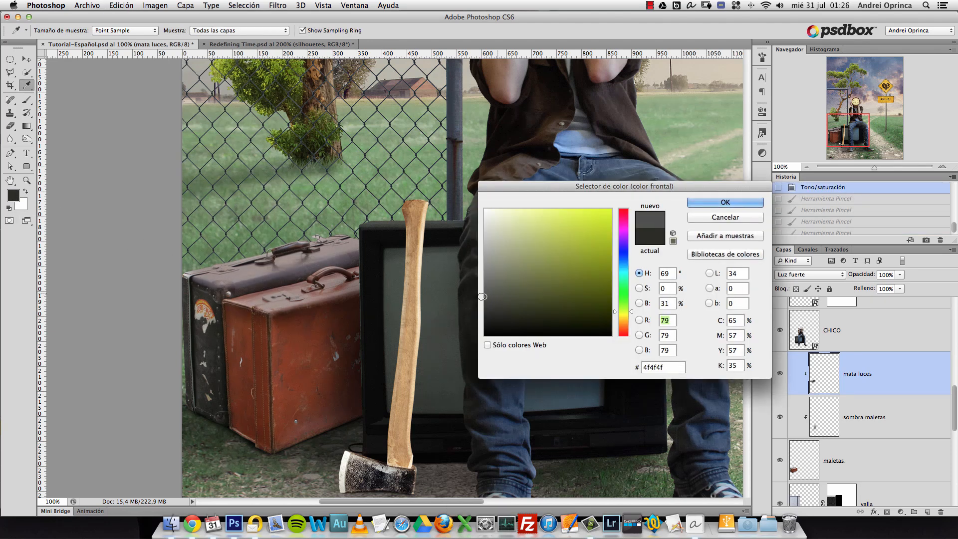
left_click(726, 202)
left_click_drag(357, 235, 330, 249)
left_click_drag(330, 249, 331, 242)
mouse_move(251, 265)
left_mouse_down()
mouse_move(237, 274)
mouse_move(251, 272)
left_mouse_up()
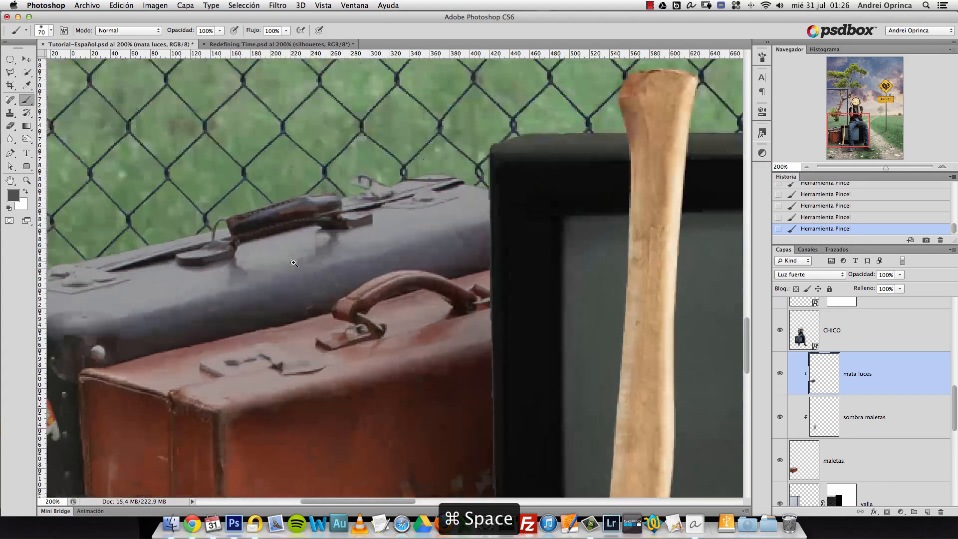
Set up a soft eraser with 0% hardness, 37% opacity and a reduced flow for the mata luces layer
left_click(336, 240, "super")
scroll(334, 264, "left", 5)
scroll(333, 265, "down", 2)
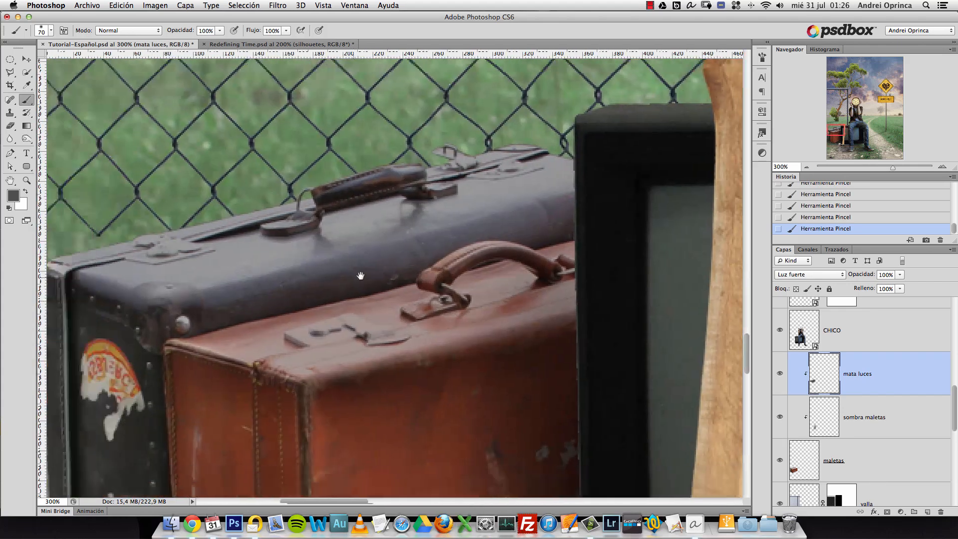
key("e")
key("bracketleft")
key("bracketleft")
key("bracketleft")
key("bracketleft")
key("bracketleft")
key("bracketleft")
key("bracketleft")
key("bracketleft")
key("bracketleft")
key("bracketleft")
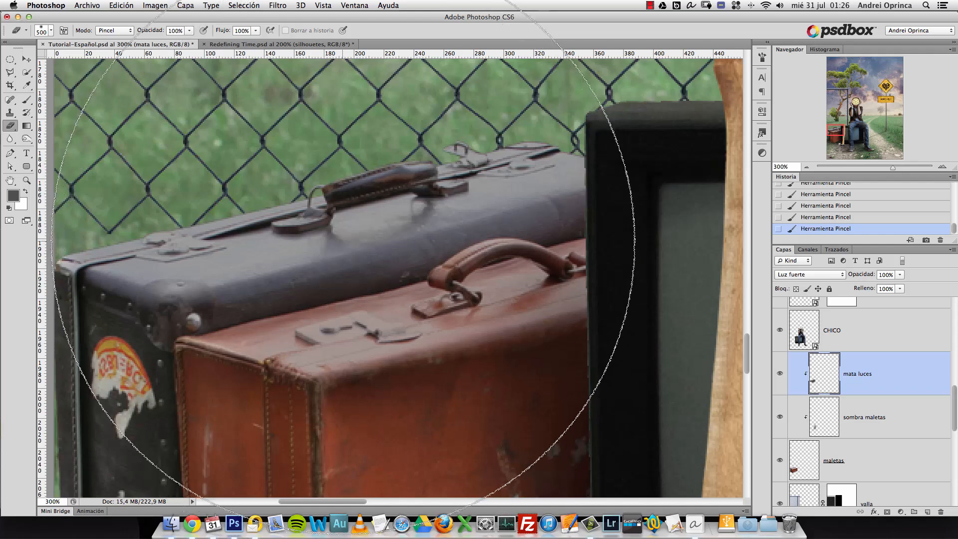
key("bracketleft")
left_click(190, 31)
right_click(224, 127)
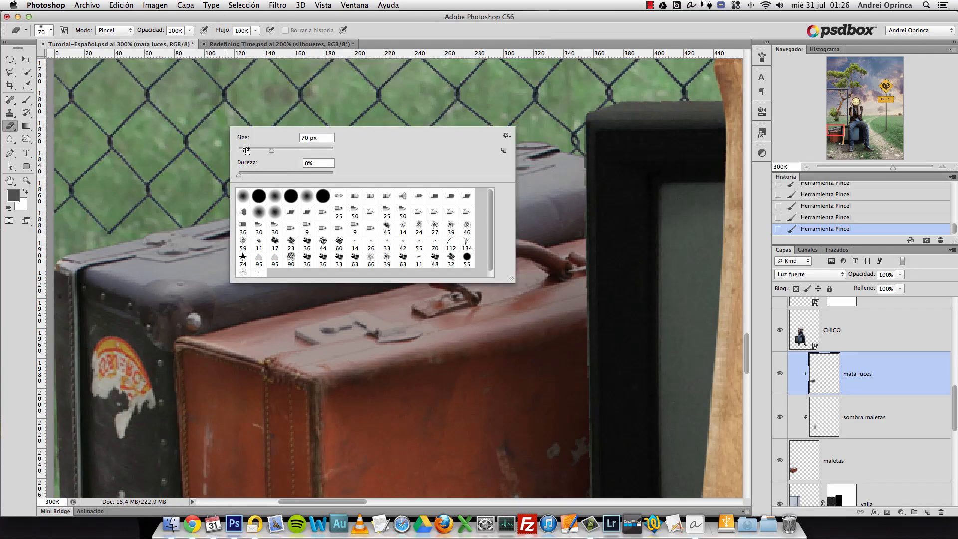
left_click(190, 31)
left_click(159, 42)
left_click(254, 31)
left_click_drag(247, 42, 228, 42)
Erase the mata luces paint over the handles of both suitcases, reducing the eraser to 10 px
key("bracketleft")
key("bracketleft")
key("bracketleft")
key("bracketleft")
key("bracketleft")
left_click_drag(418, 171, 383, 173)
left_click_drag(399, 175, 356, 182)
mouse_move(351, 186)
left_mouse_down()
mouse_move(337, 187)
mouse_move(384, 179)
left_mouse_up()
left_click(419, 172)
key("bracketleft")
key("bracketleft")
mouse_move(569, 262)
left_mouse_down()
mouse_move(496, 242)
mouse_move(432, 274)
left_mouse_up()
Lower the eraser to 23% opacity and 20% flow, and lightly erase over the rear suitcase's metal corner fitting and rim at 20 px
left_click_drag(255, 31, 249, 42)
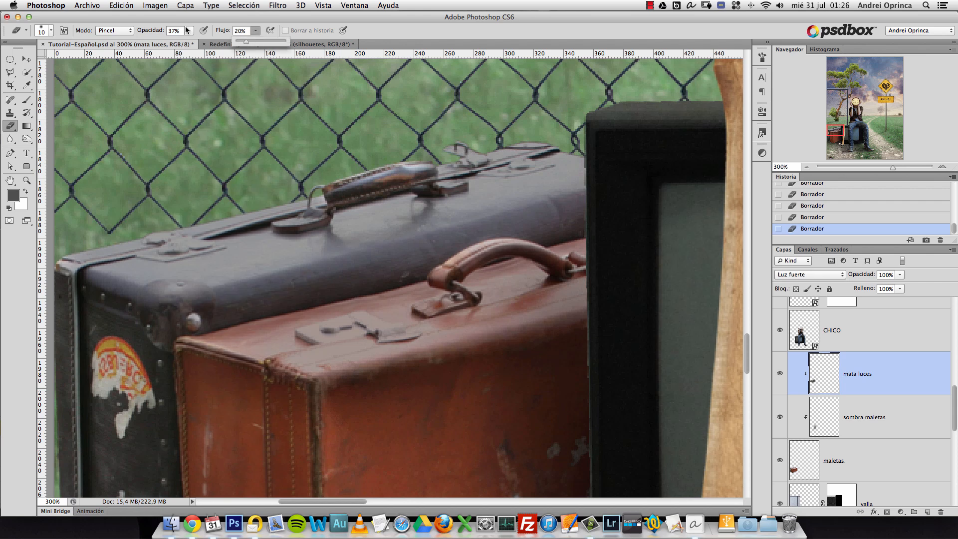
left_click(189, 31)
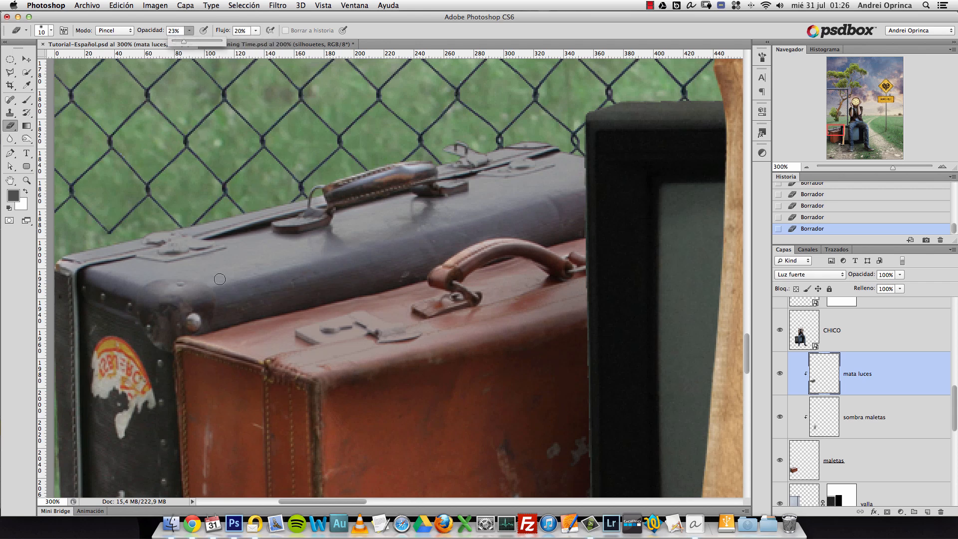
left_click(192, 260)
key("bracketright")
mouse_move(188, 246)
left_mouse_down()
mouse_move(216, 225)
mouse_move(256, 222)
left_mouse_up()
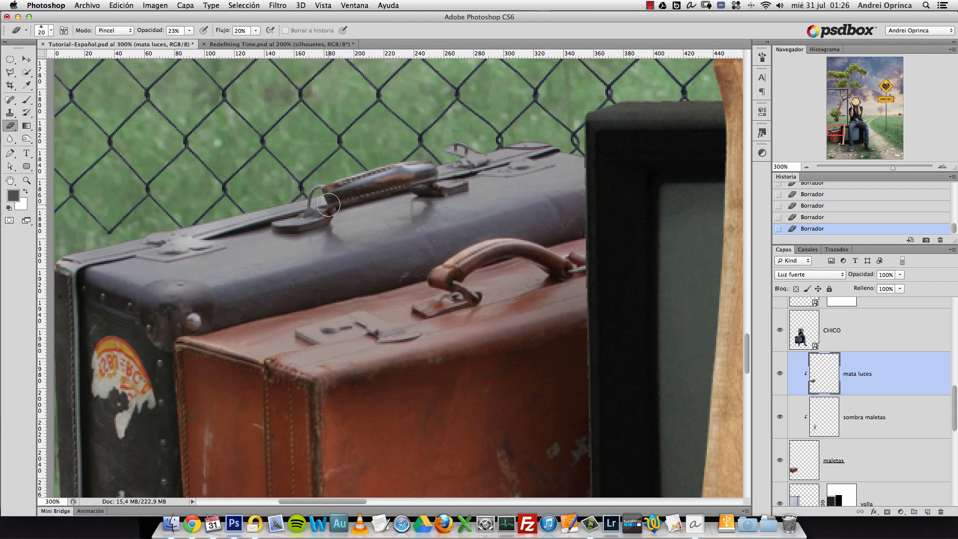
Compare the suitcases with and without the mata luces layer and lower its opacity to 69%
scroll(337, 203, "down", 2)
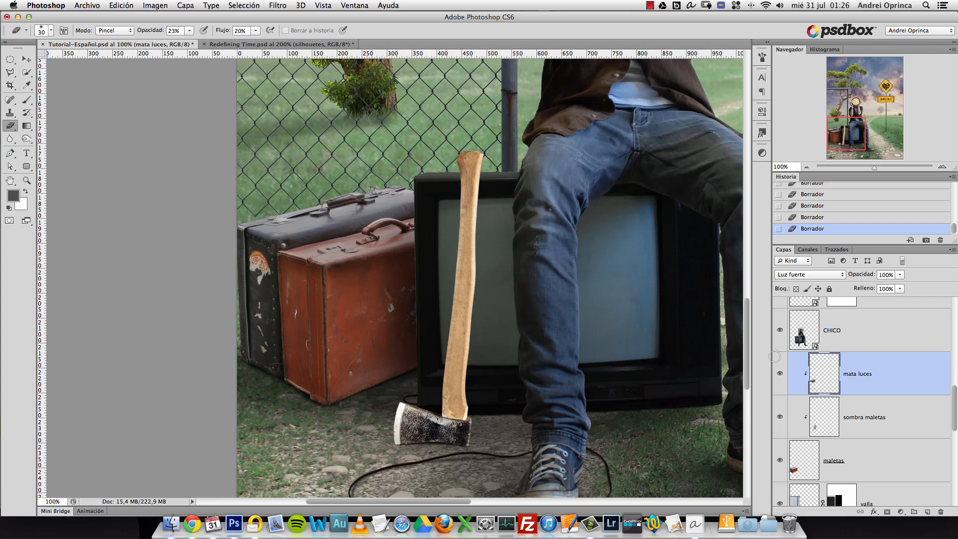
left_click(780, 374)
left_click(779, 375)
left_click(779, 374)
left_click(779, 373)
left_click(454, 276, "alt")
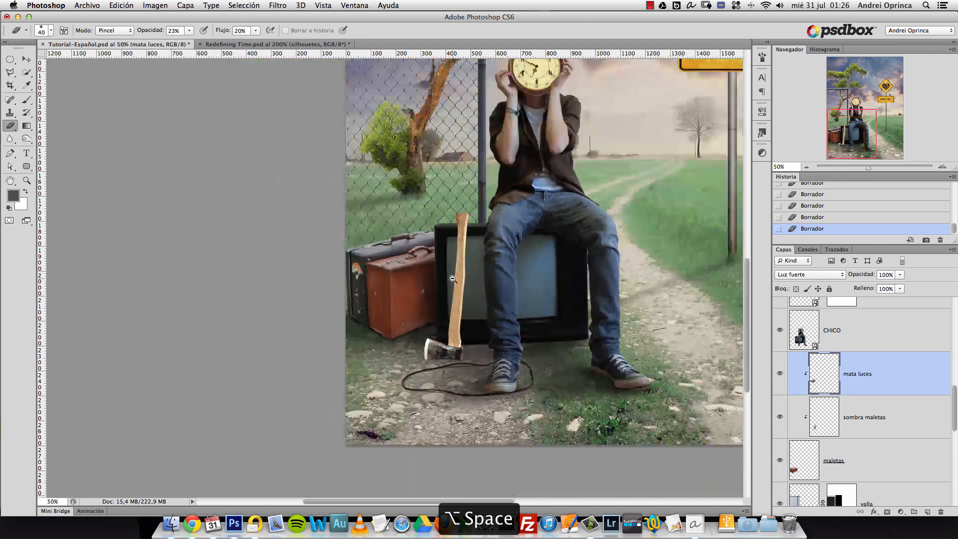
left_click(454, 276, "alt")
left_click(901, 275)
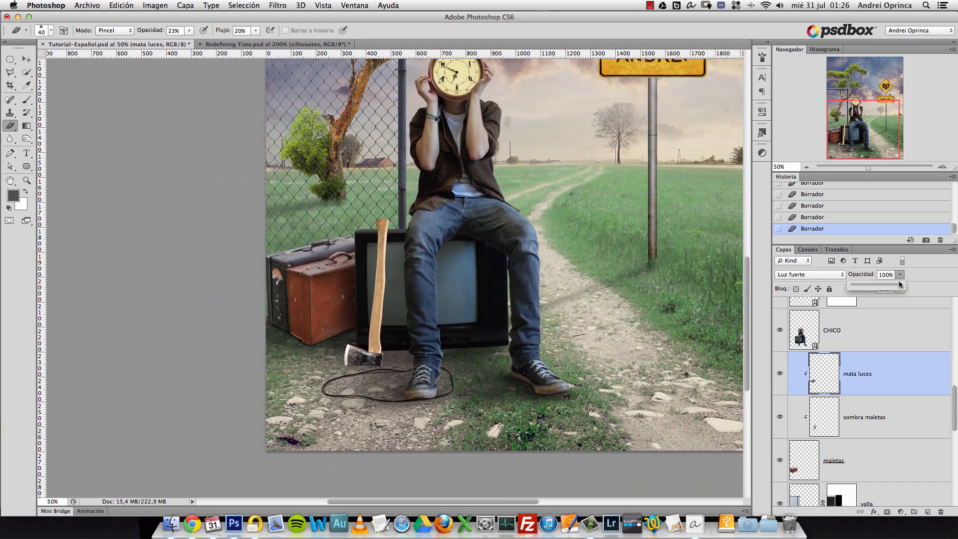
left_click_drag(887, 288, 887, 289)
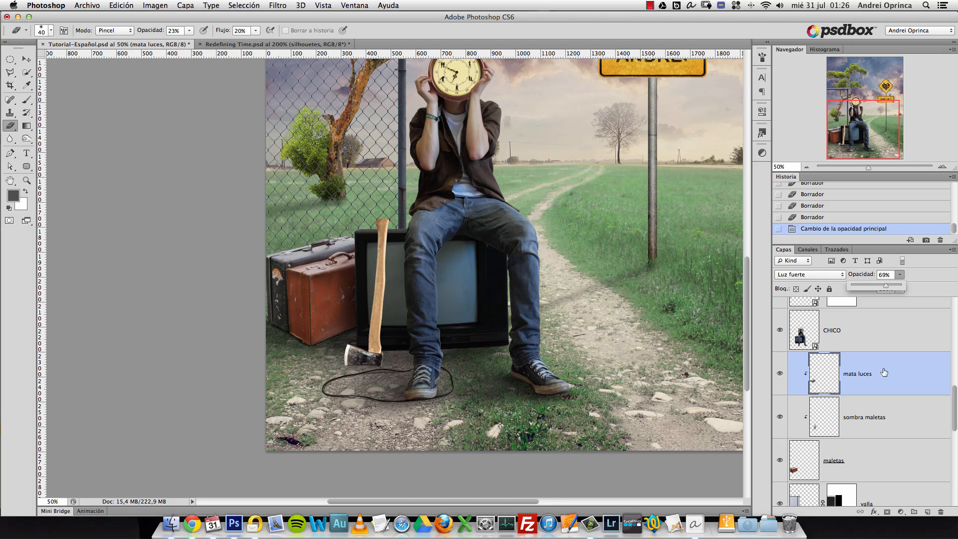
Examine the suitcases up close with mata luces hidden and shown, and check the whole composite
left_click(780, 374)
left_click(780, 374)
left_click(780, 374)
left_click(780, 375)
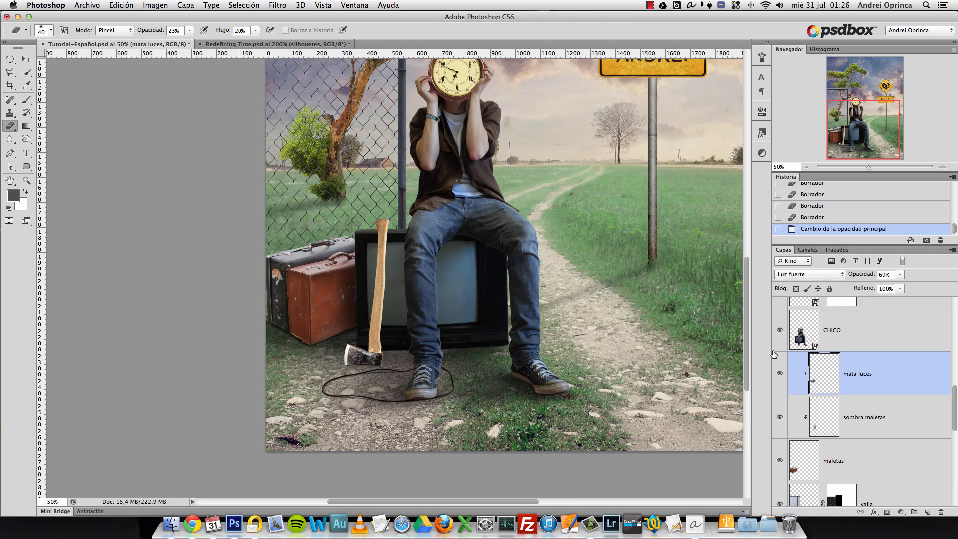
scroll(366, 240, "up", 1)
left_click(322, 260, "super")
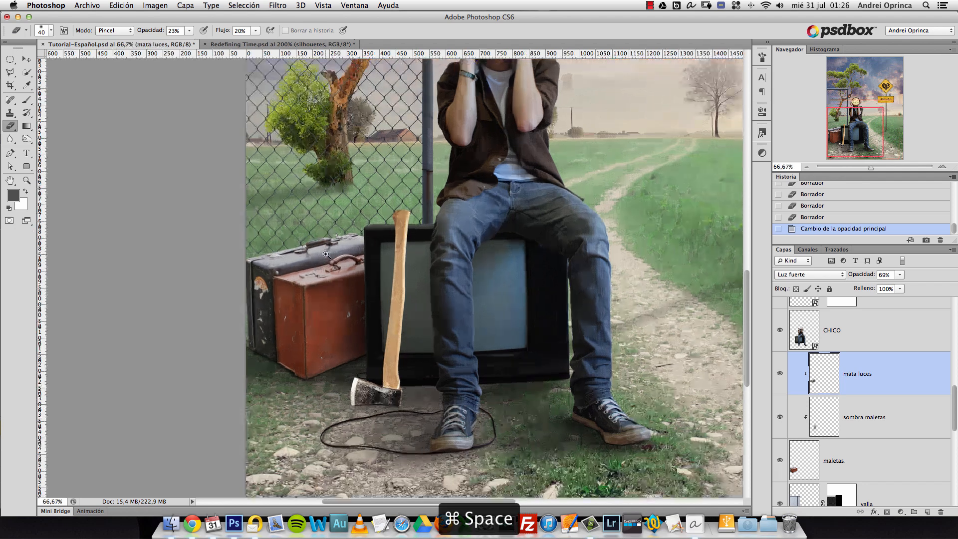
left_click(322, 260, "super")
left_click(322, 260, "super")
left_click(322, 260, "super")
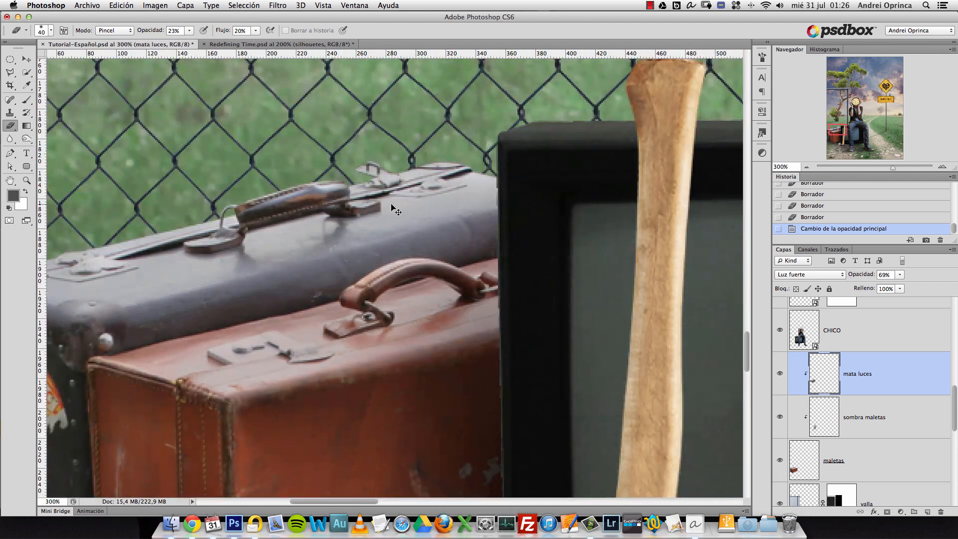
left_click(780, 375)
left_click(781, 376)
left_click(483, 262, "alt+super")
left_click(483, 263, "alt+super")
left_click(483, 263, "alt+super")
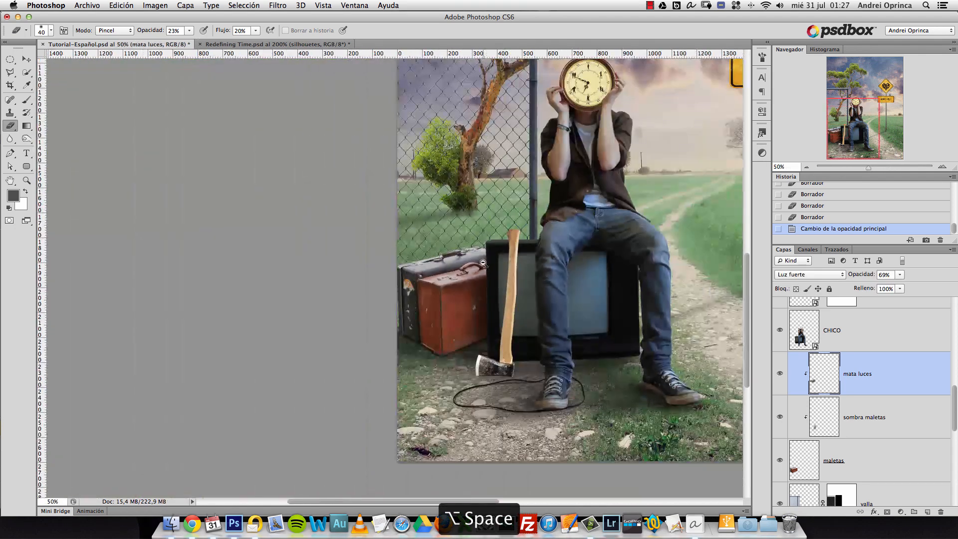
left_click(483, 263, "alt+super")
left_click(483, 263, "alt+super")
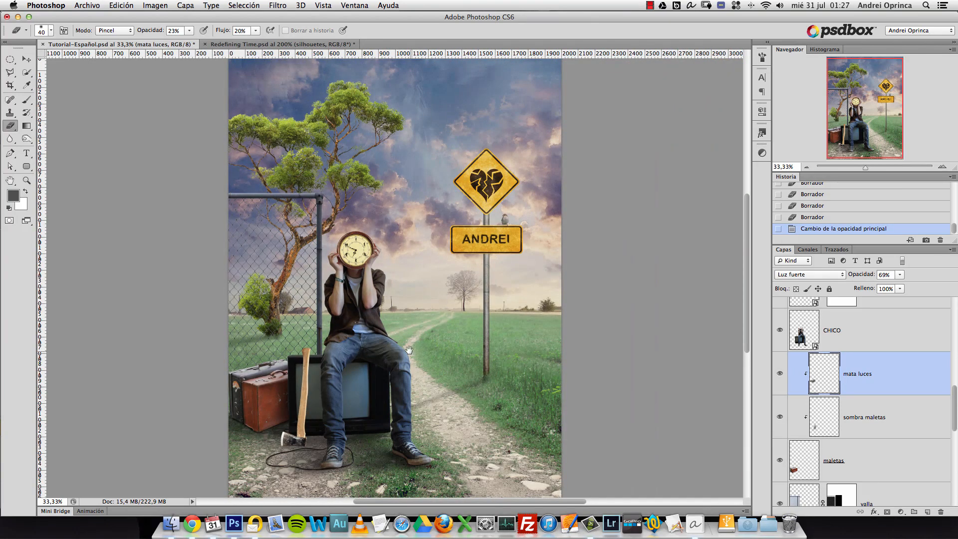
left_click_drag(411, 351, 401, 330)
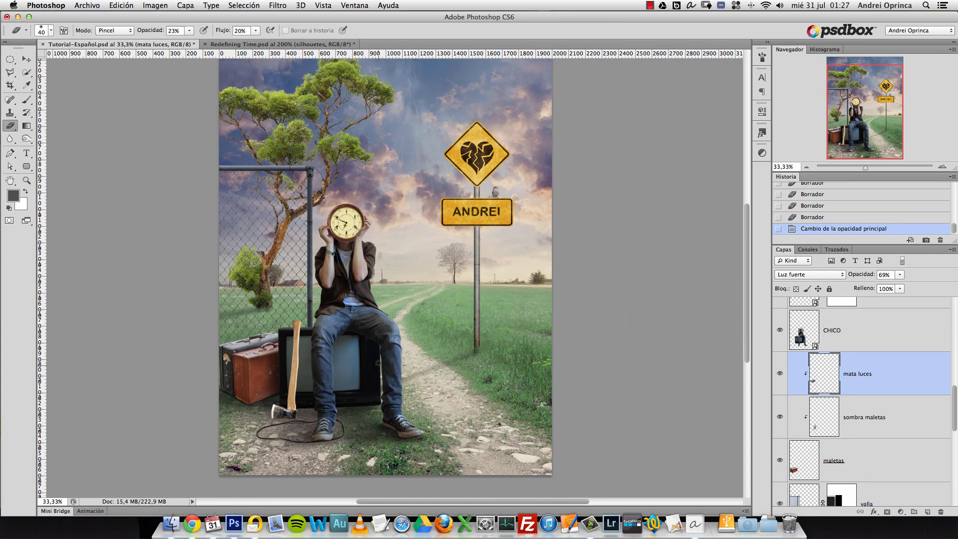
Add a new layer clipped to the CHICO layer and name it sombra hacha
left_click(302, 375, "super")
left_click(301, 375, "super")
left_click(302, 375, "super")
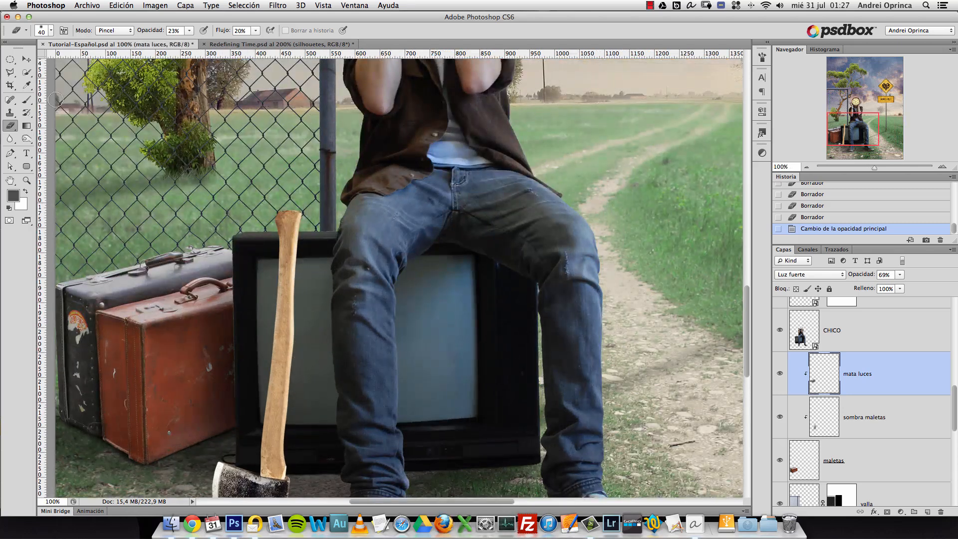
key("v")
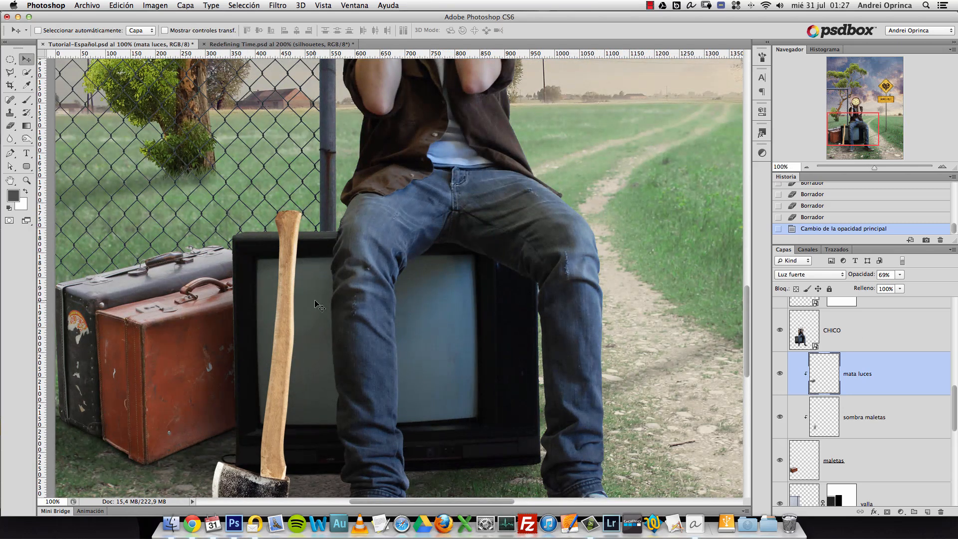
left_click(871, 344)
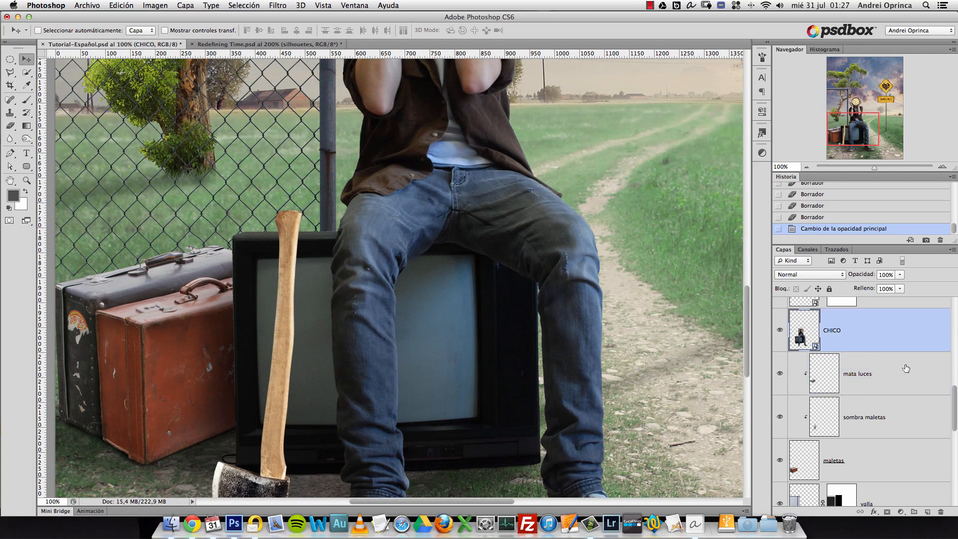
left_click(927, 512)
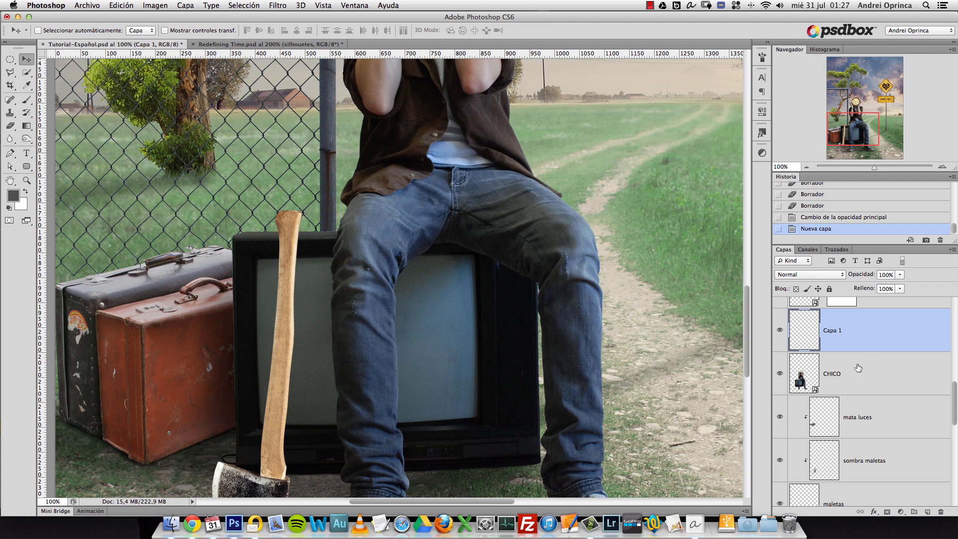
left_click(855, 352, "alt")
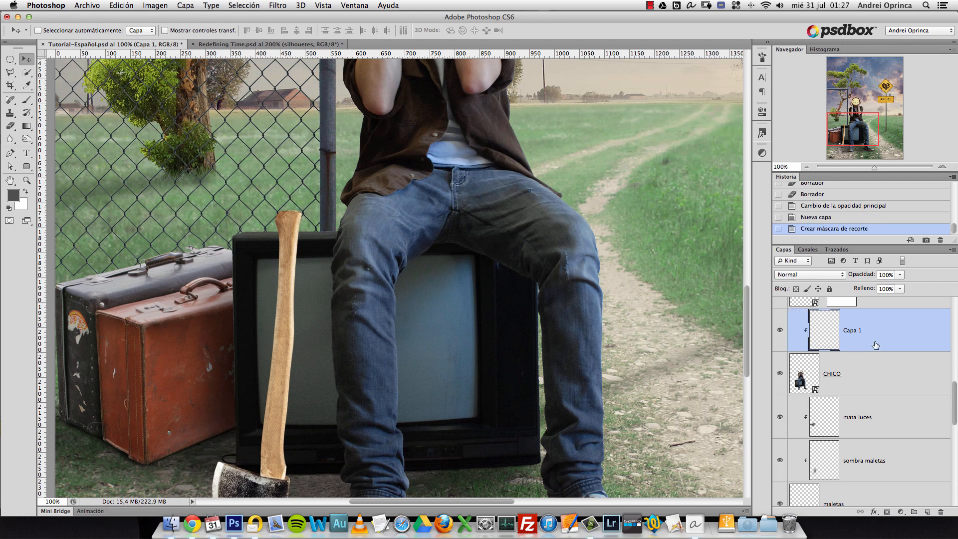
double_click(852, 331)
type("sombra hacha")
key("Return")
Try painting the axe's shadow on the TV screen in dark grey with a 57 px brush at 21% hardness, and undo it
scroll(340, 258, "down", 3)
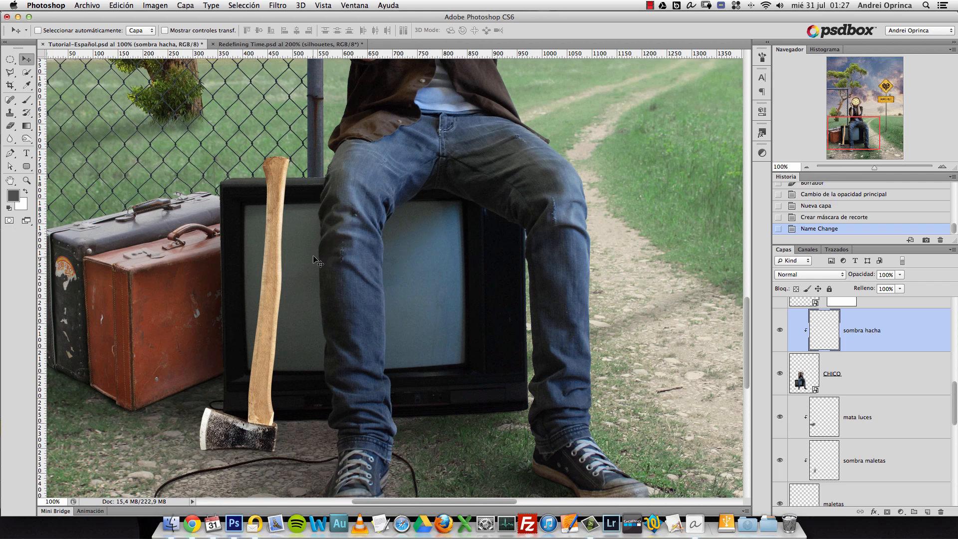
key("b")
right_click(317, 240)
left_click_drag(359, 289, 343, 289)
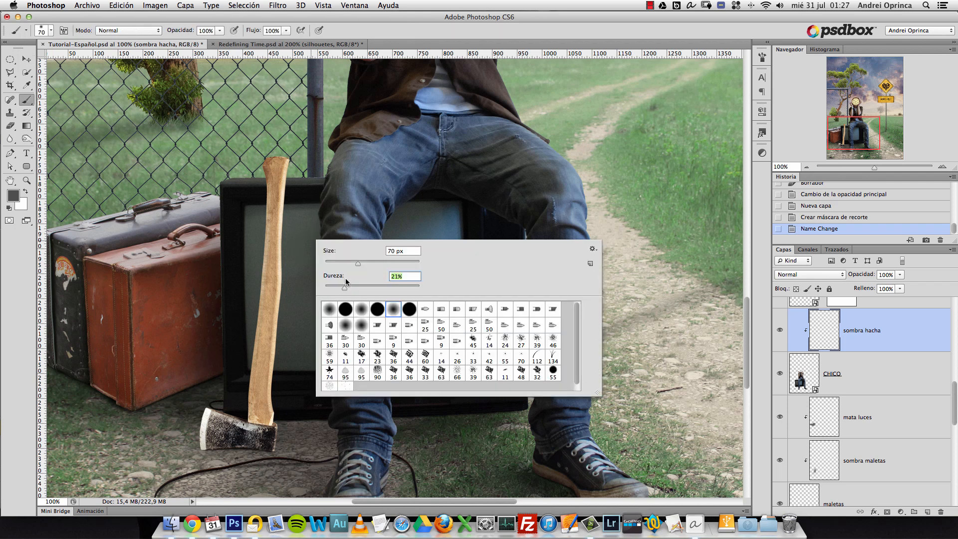
left_click(353, 262)
left_click_drag(299, 238, 300, 327)
key("super+d")
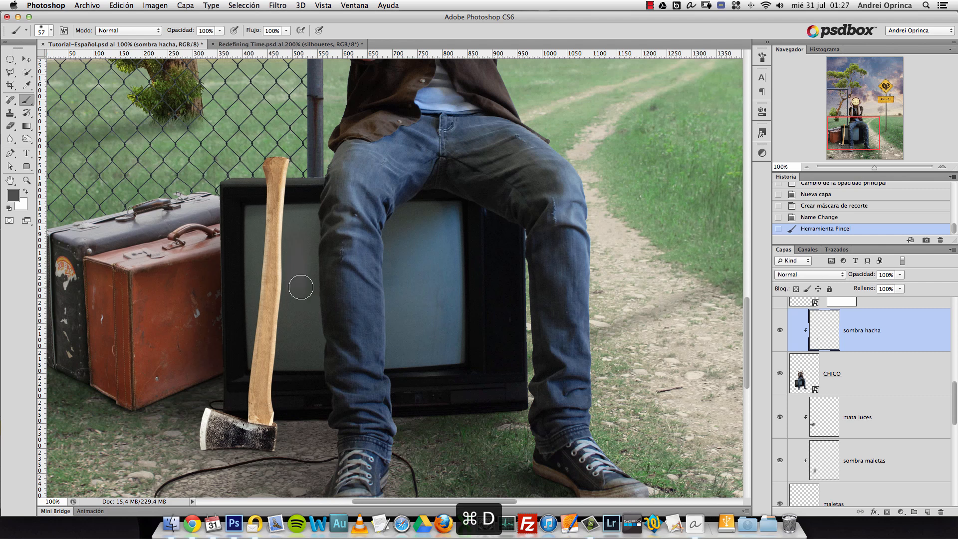
left_click(820, 217)
Set the black brush to 28 px and 42% hardness, with opacity and flow both lowered to 27%
key("bracketleft")
left_click_drag(294, 239, 296, 295)
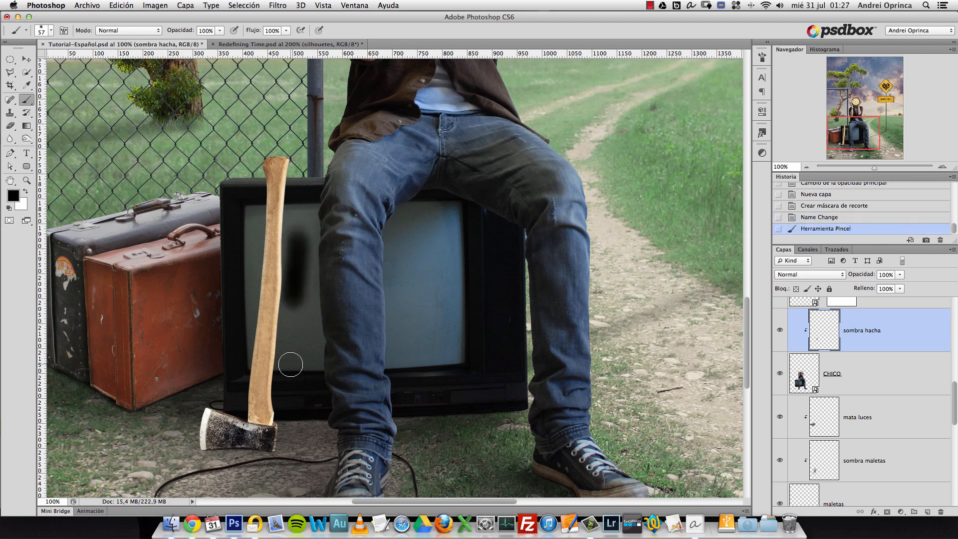
right_click(310, 256)
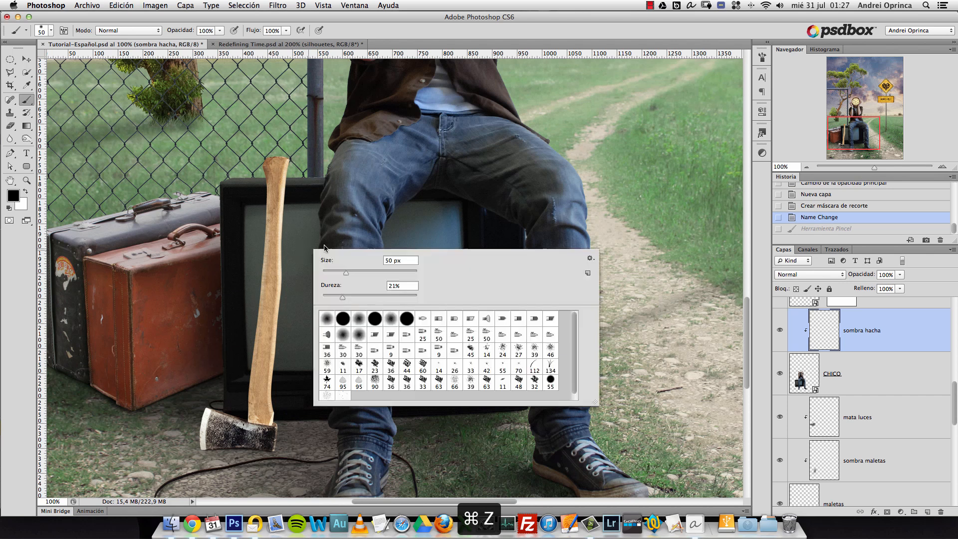
left_click_drag(356, 298, 360, 299)
left_click_drag(331, 270, 335, 274)
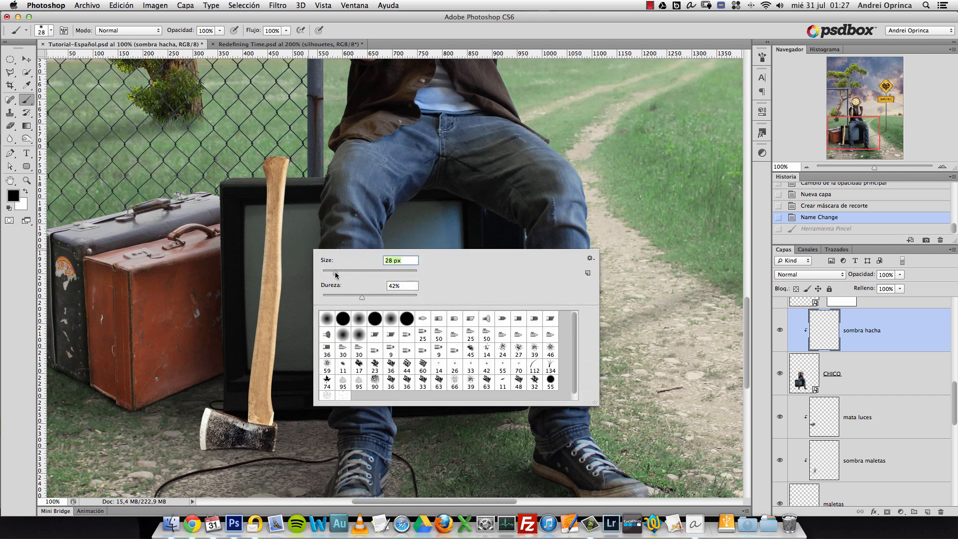
left_click(218, 33)
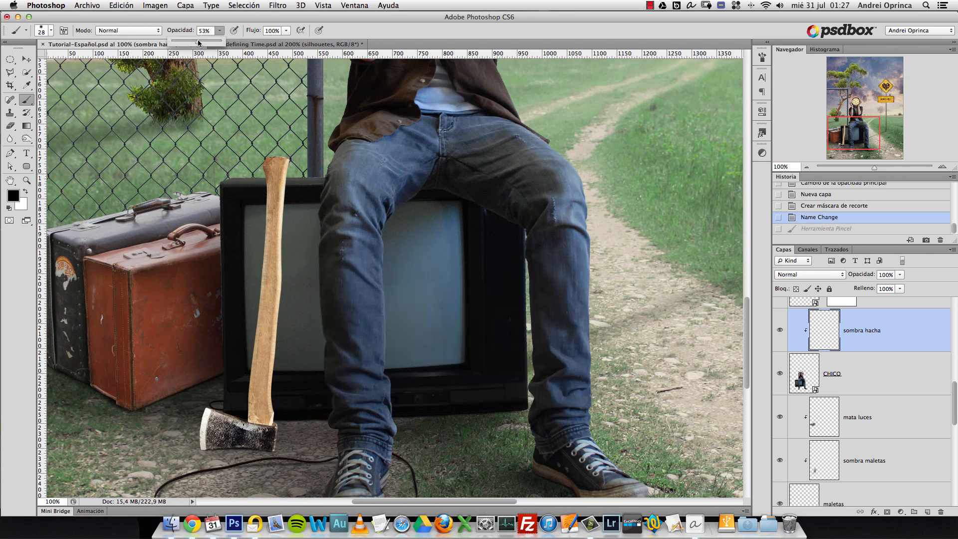
left_click(286, 30)
left_click_drag(287, 41, 261, 44)
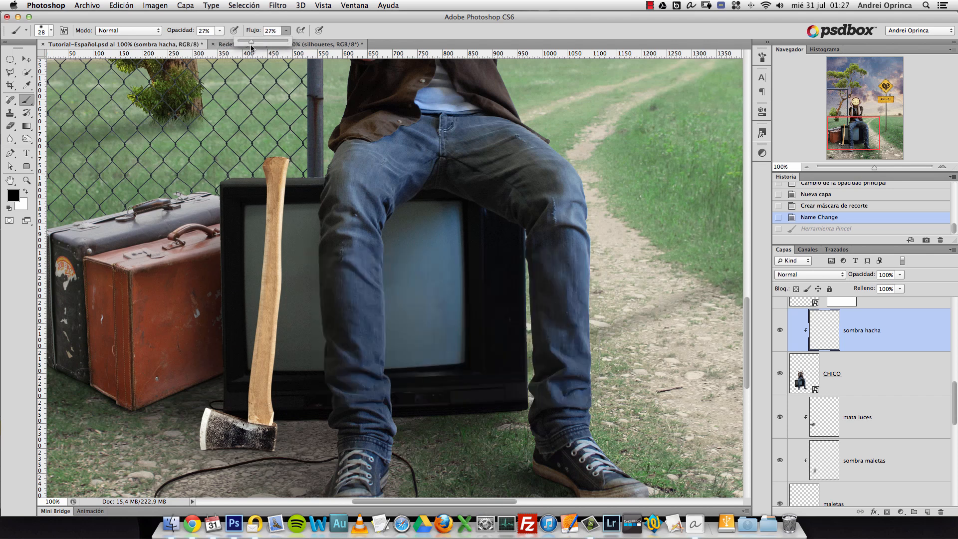
Try painting soft shadow strokes along the axe handle's edge on the TV screen, undoing each attempt
left_click_drag(286, 203, 281, 379)
key("super+z")
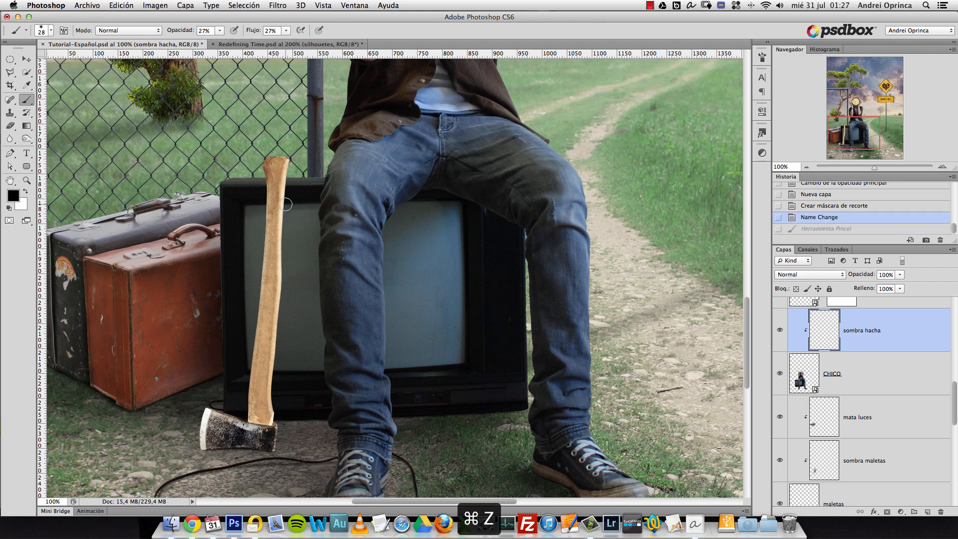
left_click_drag(286, 205, 278, 354)
key("super+z")
left_click_drag(286, 198, 287, 348)
key("super+z")
left_click_drag(295, 191, 286, 326)
key("super+z")
left_click_drag(290, 206, 288, 285)
key("super+z")
Paint the axe handle's shadow down the TV screen with overlapping soft black strokes on the sombra hacha layer
left_click_drag(288, 204, 288, 375)
mouse_move(289, 244)
left_mouse_down()
mouse_move(286, 207)
mouse_move(288, 361)
left_mouse_up()
left_click_drag(291, 219, 287, 208)
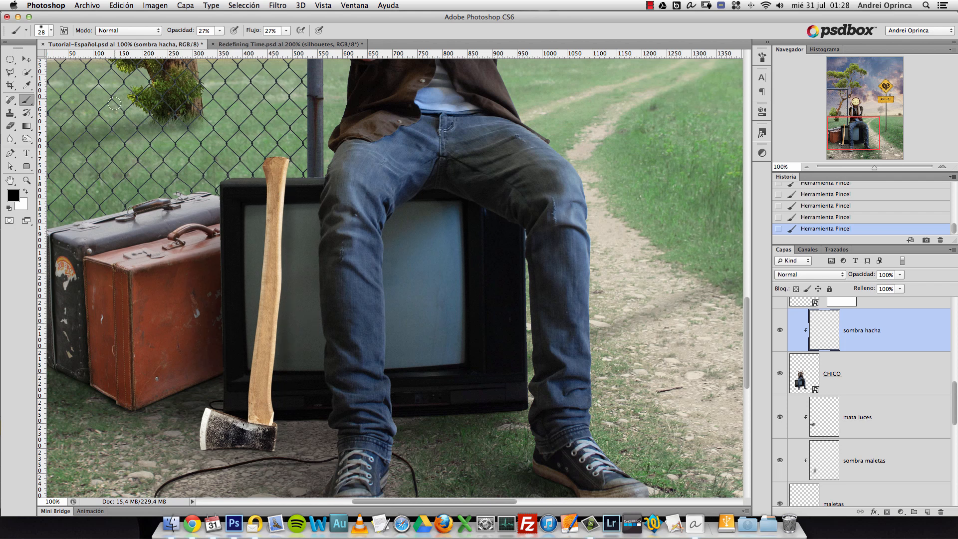
Move the sombra hacha shadow slightly away from the axe handle and nudge it up
key("v")
left_click_drag(323, 271, 337, 280)
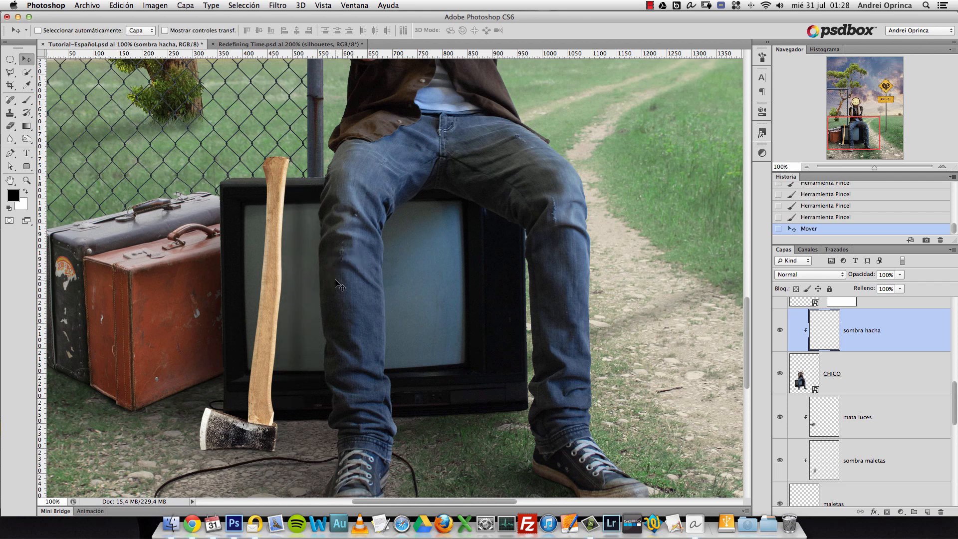
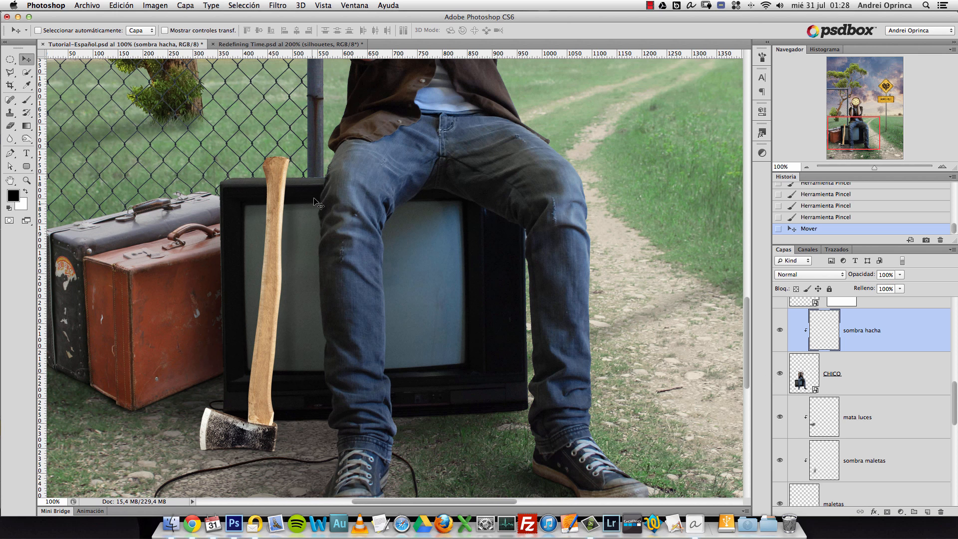
key("alt+space")
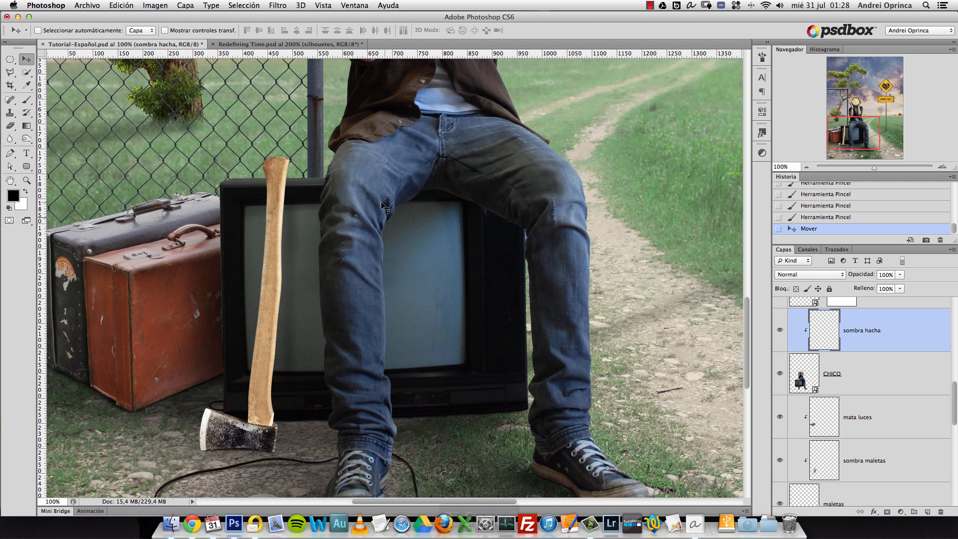
left_click(405, 257, "alt")
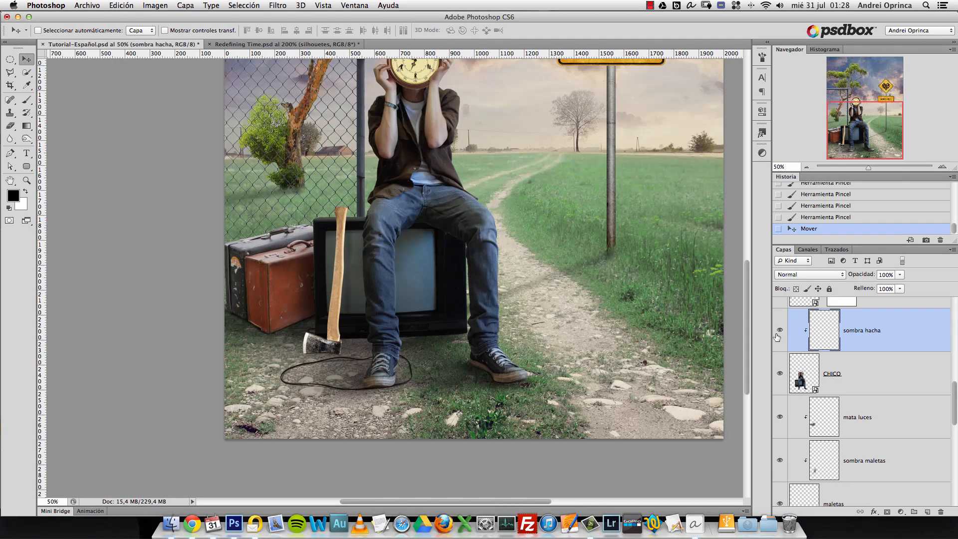
key("Up")
Check the whole composite, then inspect the clock and hands with the reloj layer's mask disabled and enabled
left_click_drag(472, 184, 413, 244)
key("alt+space")
left_click(388, 253, "alt")
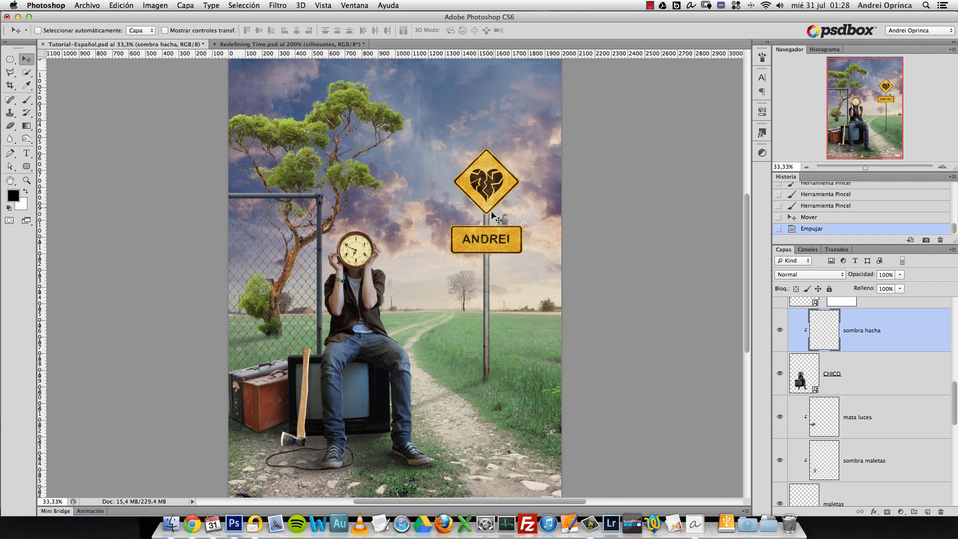
left_click_drag(433, 246, 430, 231)
key("super+space")
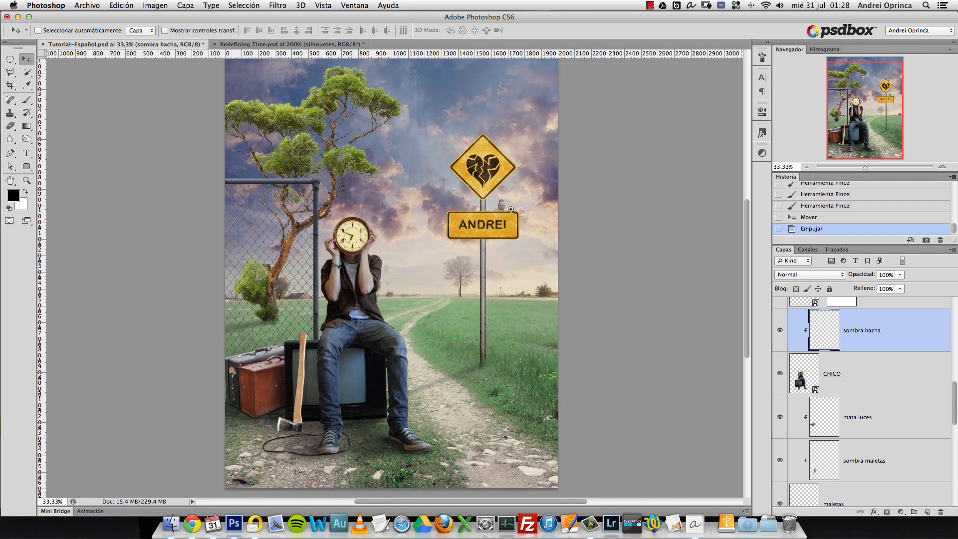
left_click(374, 230, "super")
left_click(373, 232, "super")
left_click(371, 234, "super")
left_click(371, 233, "super")
left_click(371, 233, "super")
scroll(303, 303, "left", 5)
scroll(303, 304, "down", 2)
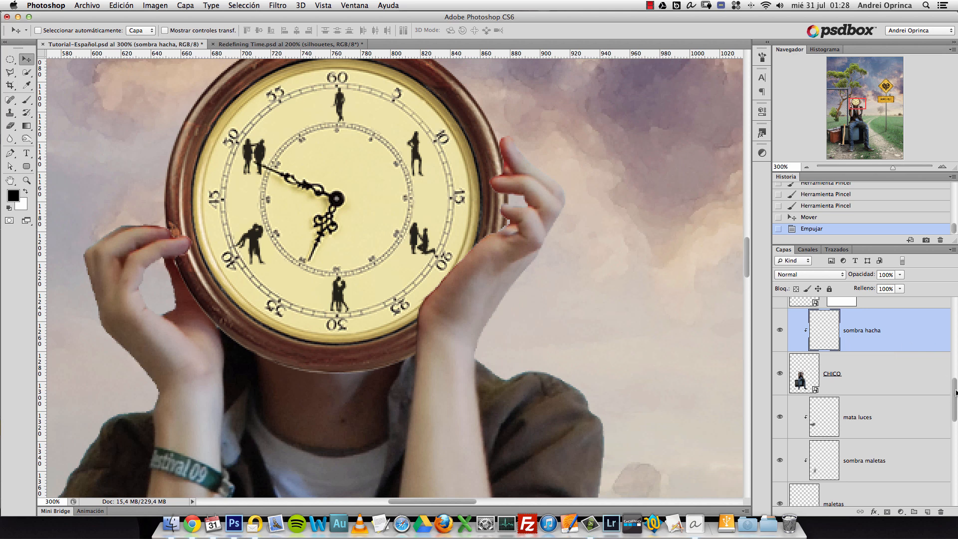
left_click_drag(955, 396, 956, 383)
left_click(848, 331)
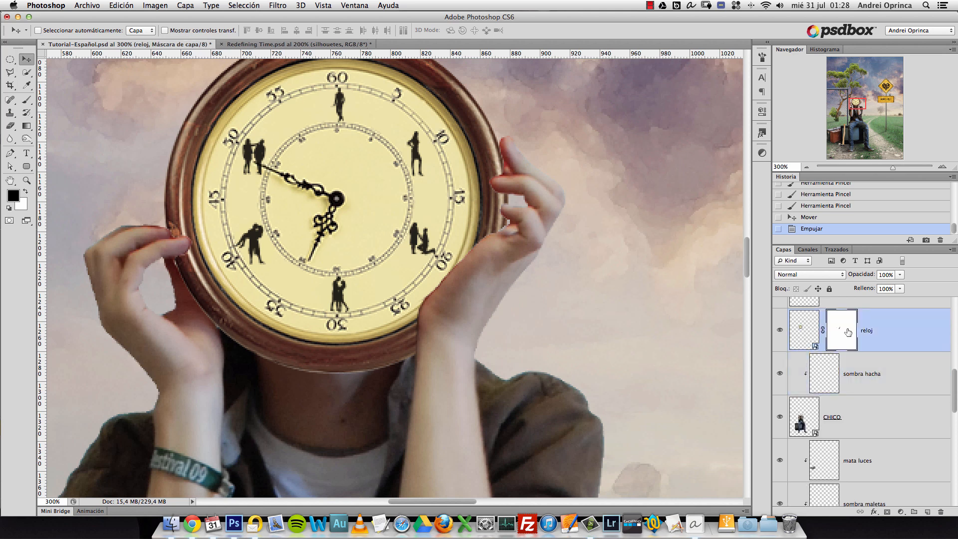
left_click(847, 336, "shift")
left_click(847, 335, "shift")
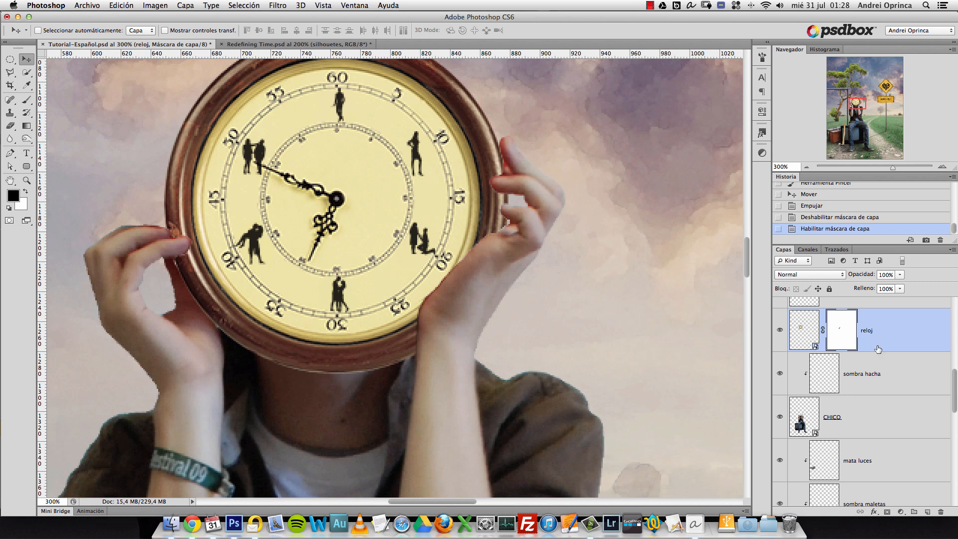
Add a new layer clipped to the reloj layer and name it sombra dedos
left_click(927, 511)
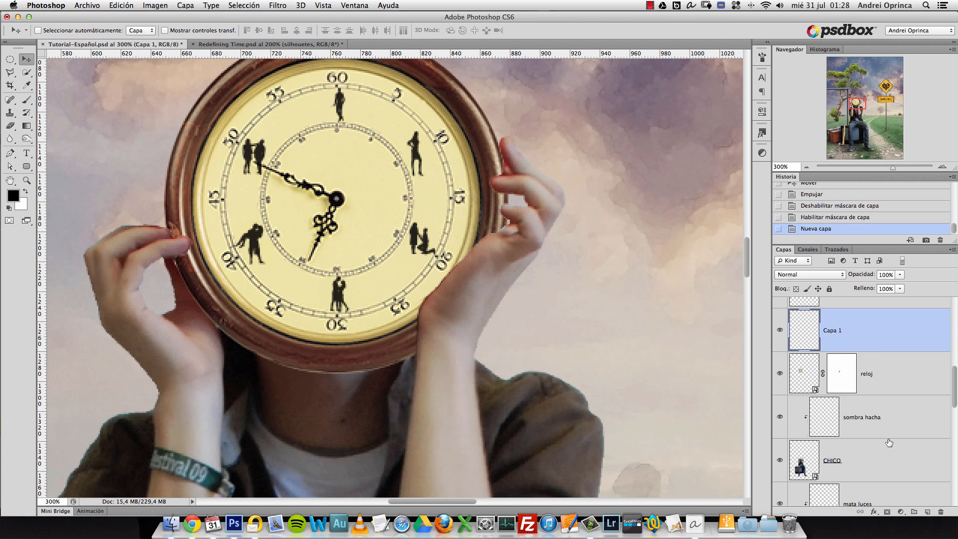
left_click(875, 349, "alt")
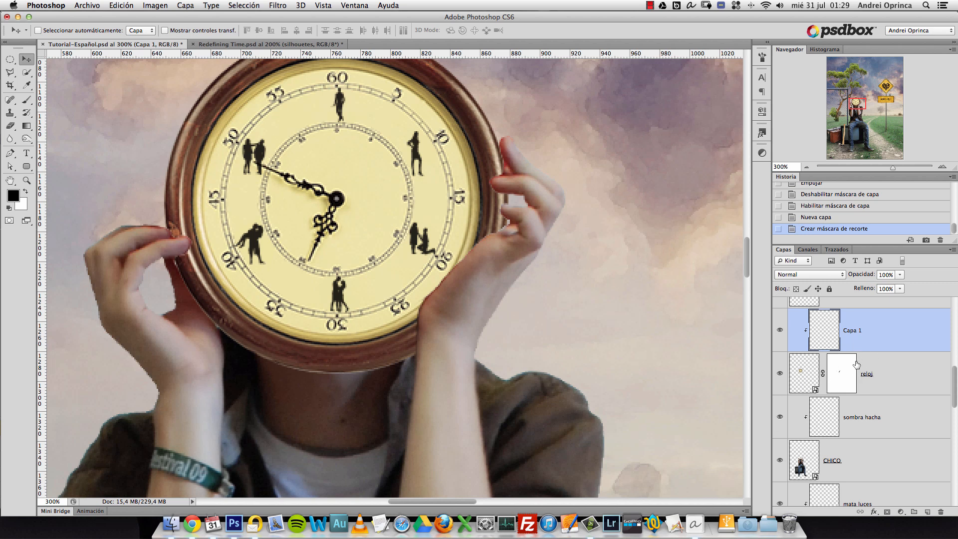
double_click(854, 331)
type("sombra dedos")
key("Return")
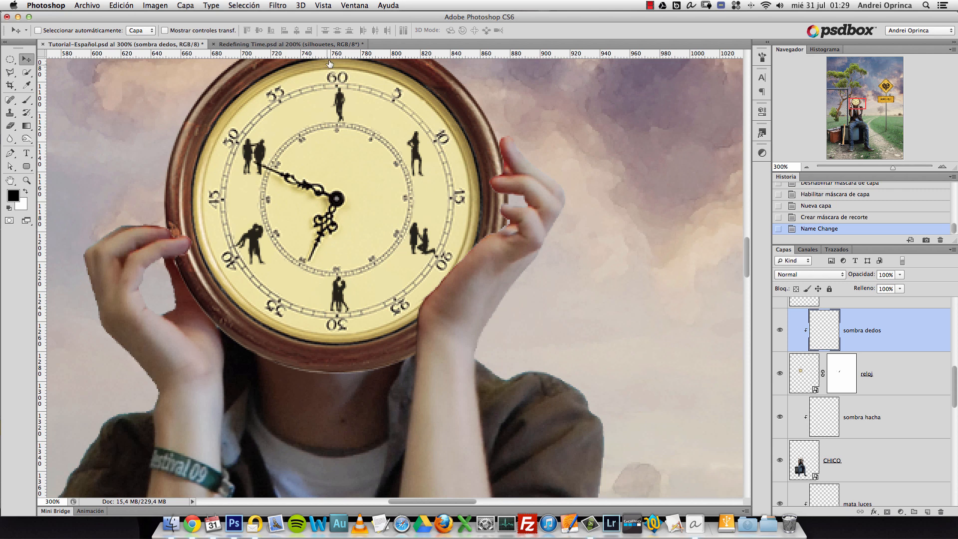
Paint a soft black shadow on the clock's frame beside the uppermost finger with an 8 px brush
left_click_drag(408, 172, 371, 233)
left_click(27, 100)
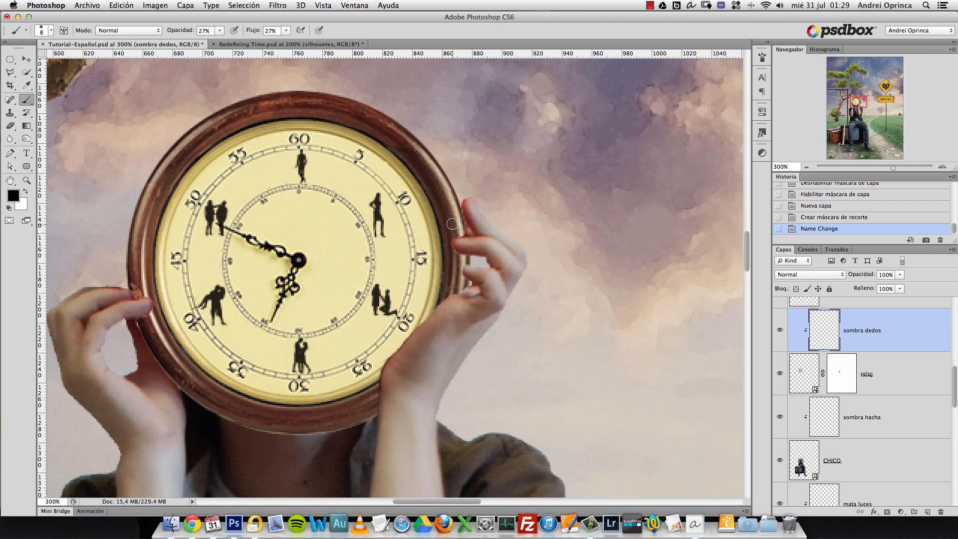
left_click_drag(459, 215, 464, 233)
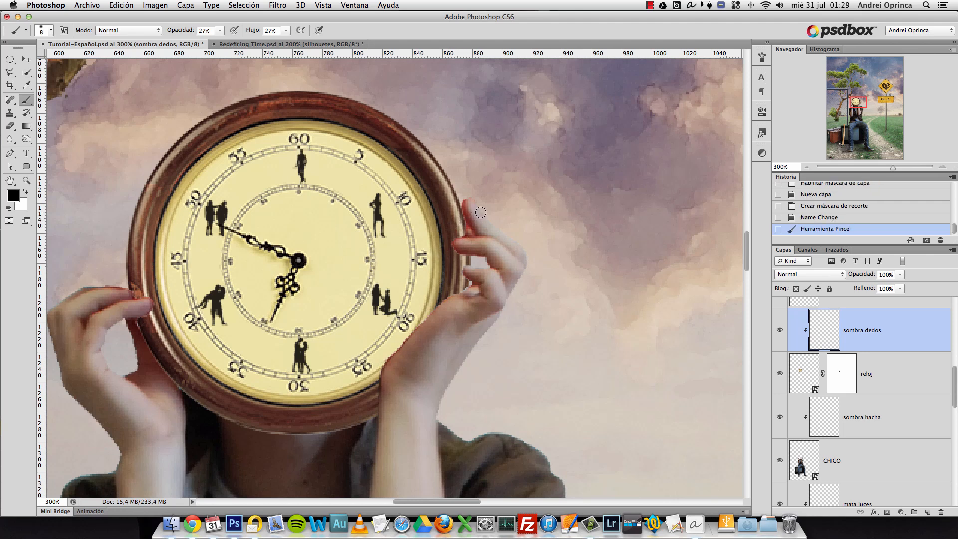
left_click_drag(459, 216, 464, 233)
left_click_drag(459, 214, 465, 231)
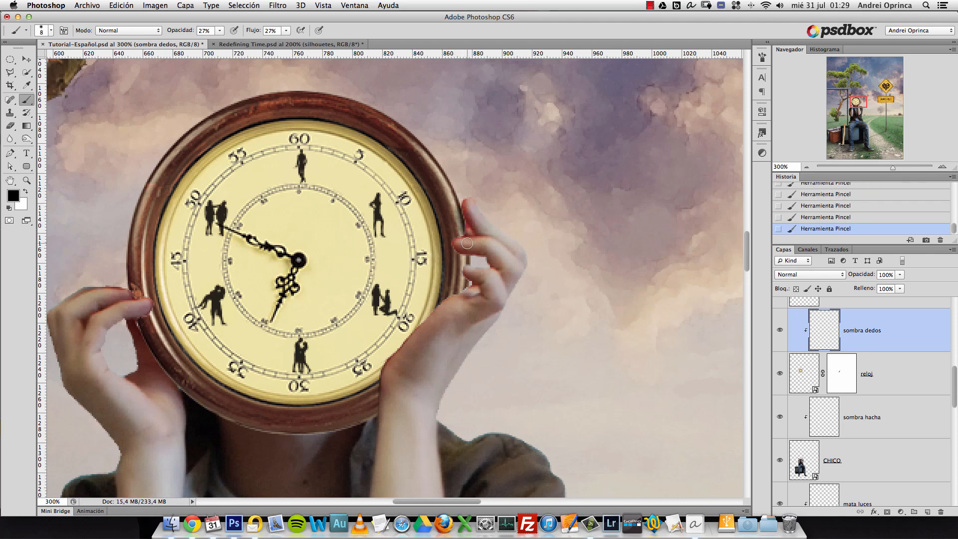
Paint small shadows on the clock's frame under the second and third fingers, starting with a 4 px brush
scroll(485, 250, "up", 2)
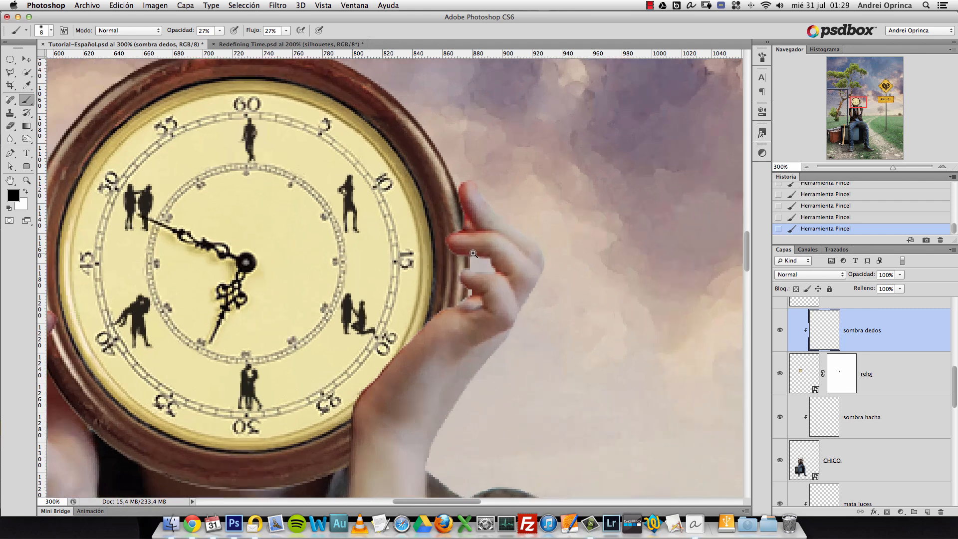
key("bracketleft")
key("bracketleft")
key("bracketleft")
key("bracketleft")
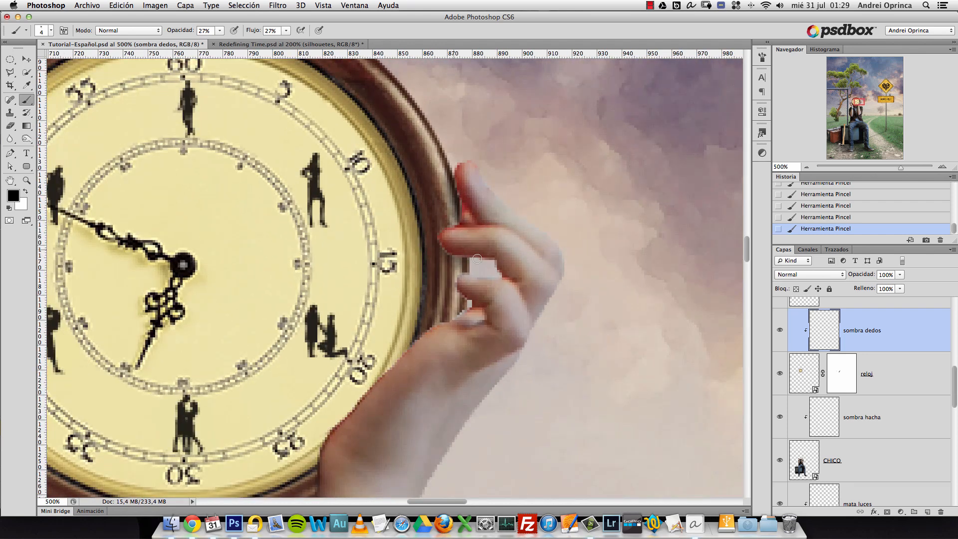
left_click(837, 370, "shift")
left_click(836, 367, "shift")
left_click_drag(467, 244, 449, 250)
mouse_move(465, 253)
left_mouse_down()
mouse_move(449, 253)
mouse_move(464, 253)
left_mouse_up()
key("bracketright")
key("bracketright")
key("bracketright")
mouse_move(457, 303)
left_mouse_down()
mouse_move(453, 314)
mouse_move(463, 312)
mouse_move(473, 261)
left_mouse_up()
Raise the brush to 43% opacity and 42% flow and paint the palm's shadow along the clock face at 10 and 15 px
key("bracketright")
key("bracketright")
key("bracketright")
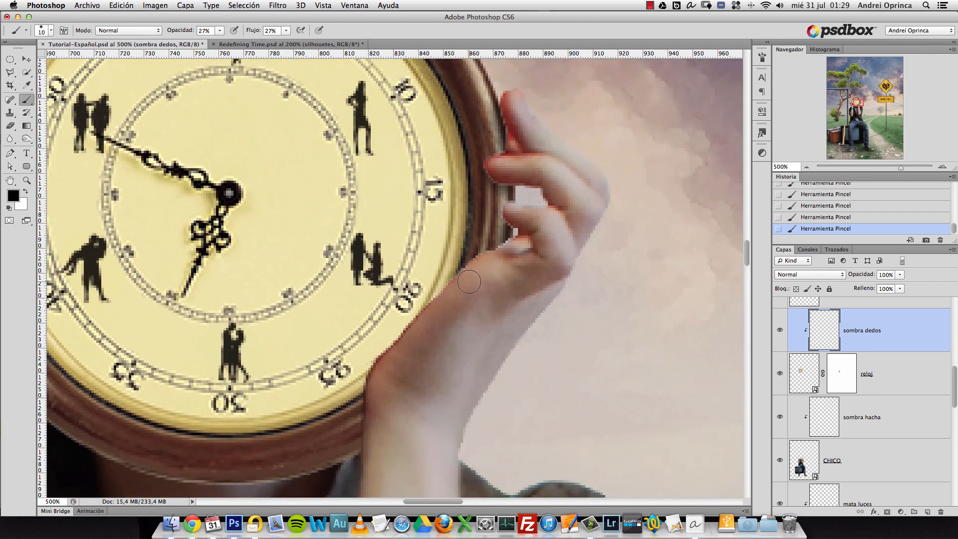
left_click_drag(219, 30, 251, 45)
left_click(286, 30)
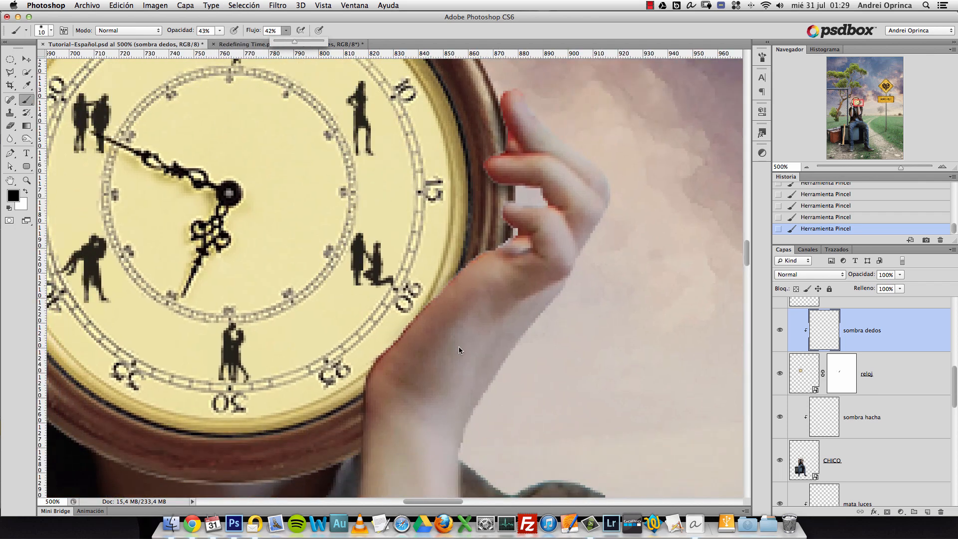
left_click_drag(451, 280, 417, 320)
key("bracketright")
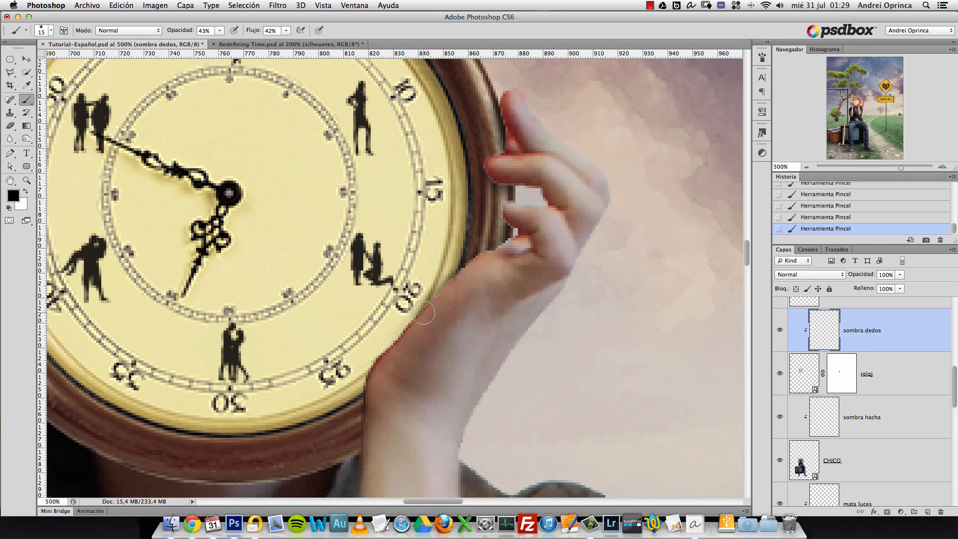
right_click(425, 310)
left_click(465, 364)
left_click_drag(385, 378, 380, 374)
key("bracketleft")
key("bracketleft")
key("bracketright")
key("bracketright")
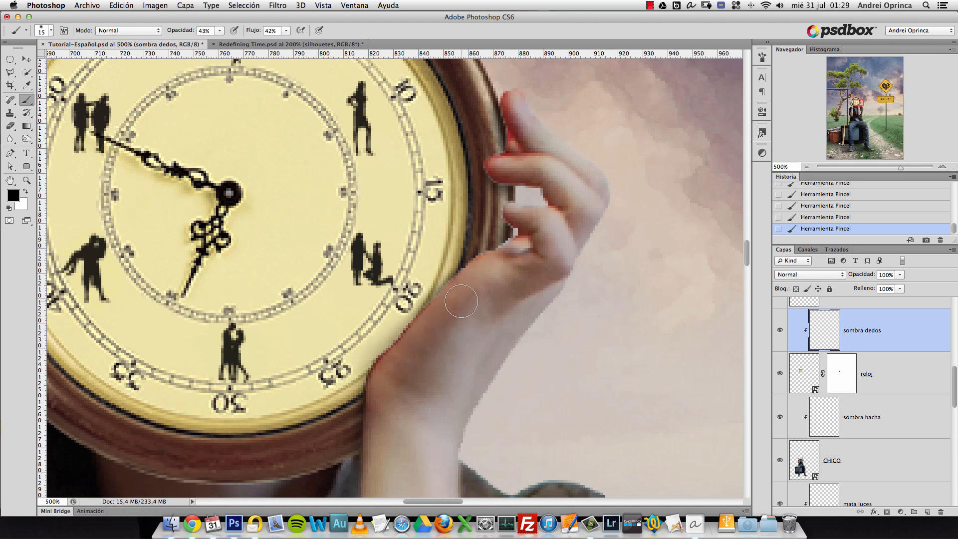
Soften the palm's shadow on the clock face with an 8 px eraser at 23% opacity and 20% flow
key("e")
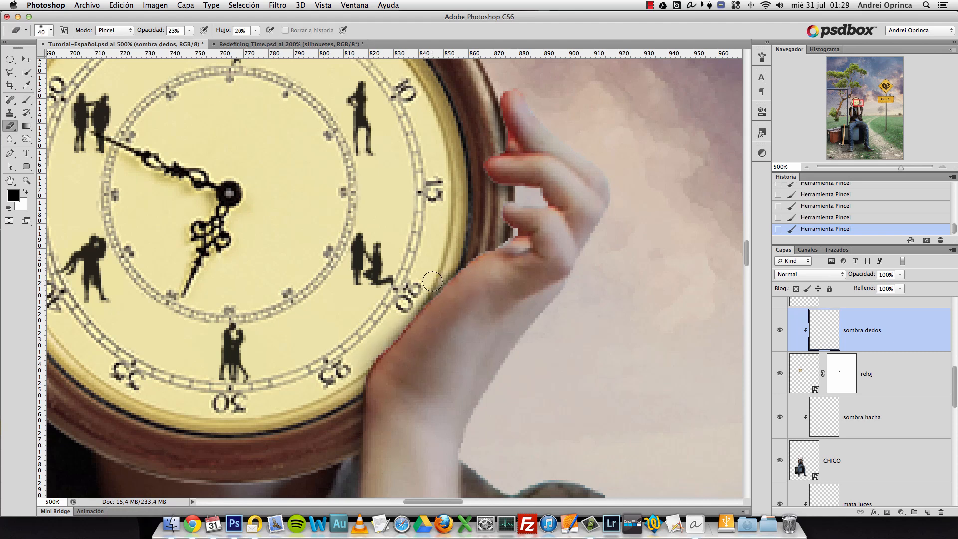
key("bracketleft")
key("bracketleft")
key("bracketleft")
key("bracketleft")
key("bracketleft")
left_click_drag(439, 273, 427, 287)
left_click_drag(401, 324, 401, 319)
mouse_move(401, 318)
left_mouse_down()
mouse_move(433, 288)
mouse_move(374, 348)
left_mouse_up()
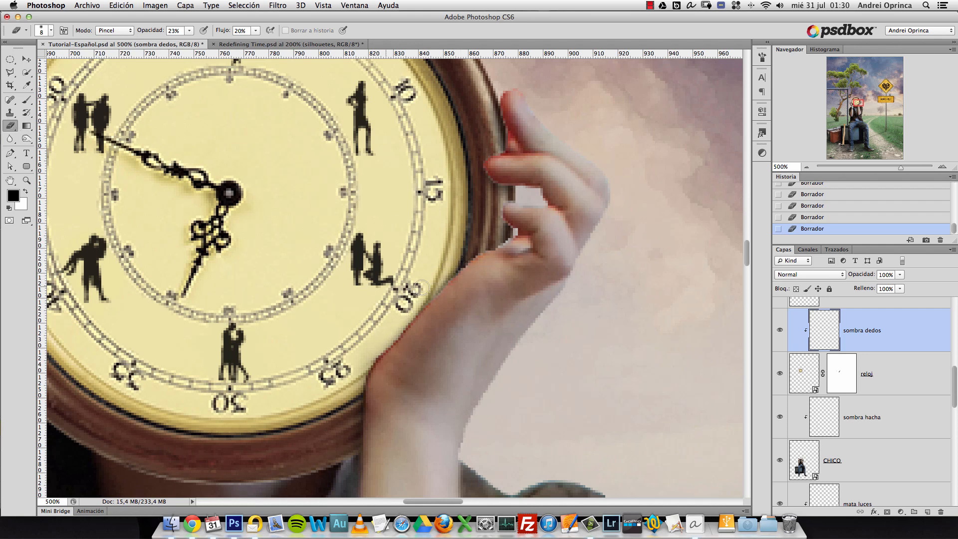
Examine the hand's shadow on the clock up close and from farther out
left_click(404, 302, "super")
left_click(405, 302, "super")
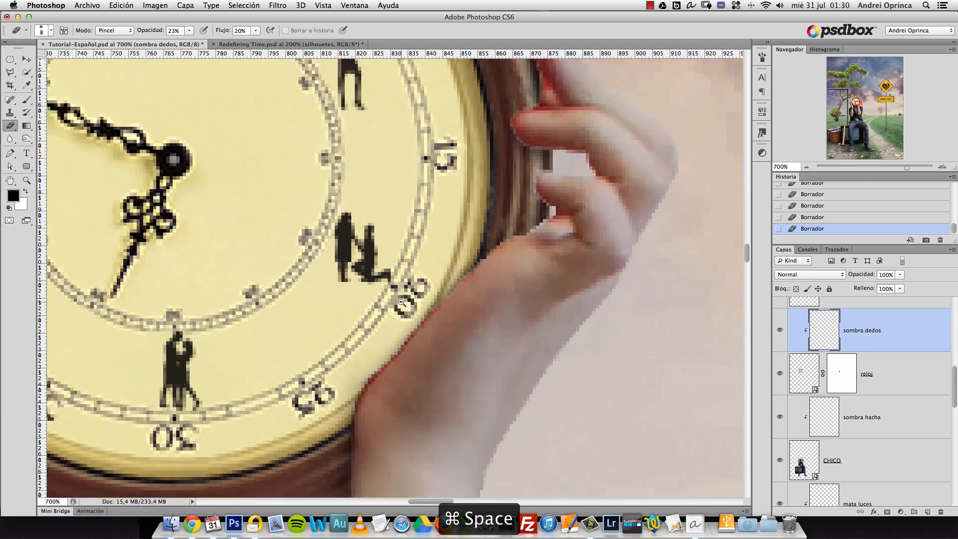
left_click(404, 302, "alt+super")
left_click(405, 302, "alt+super")
left_click(404, 301, "alt+super")
left_click(404, 302, "alt+super")
left_click(404, 302, "alt+super")
left_click(458, 281, "alt+super")
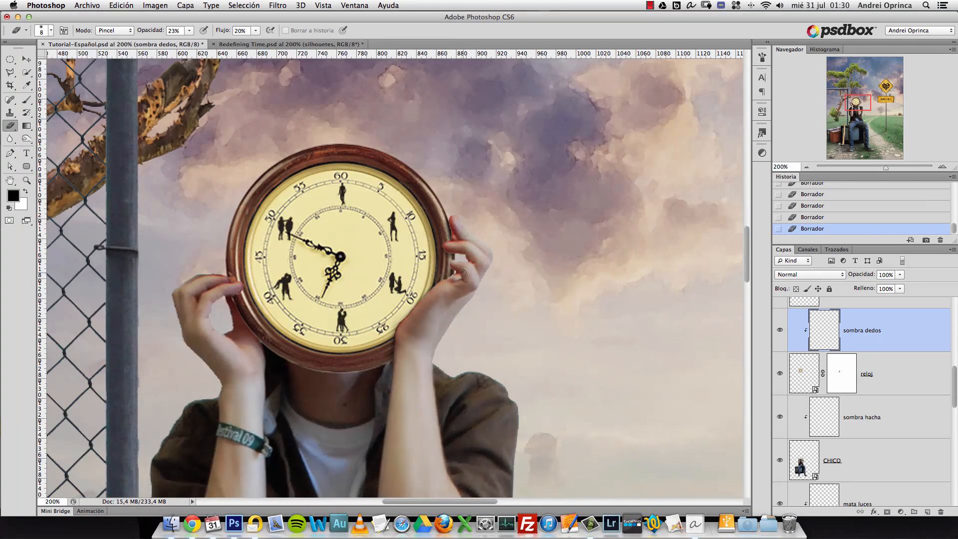
Paint further shadows on the clock's frame around the lower fingers with a 9 px brush, and sample a dark brown
left_click(452, 282, "super")
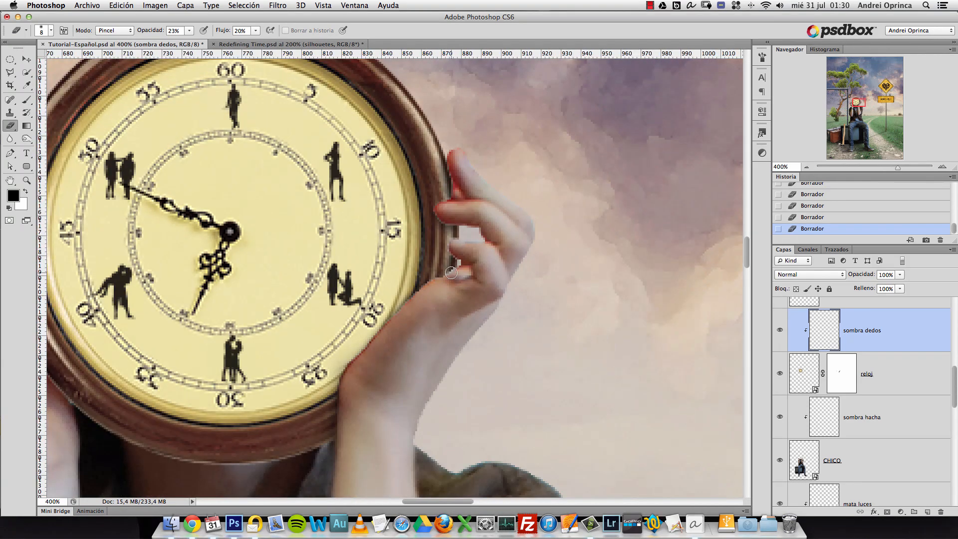
key("b")
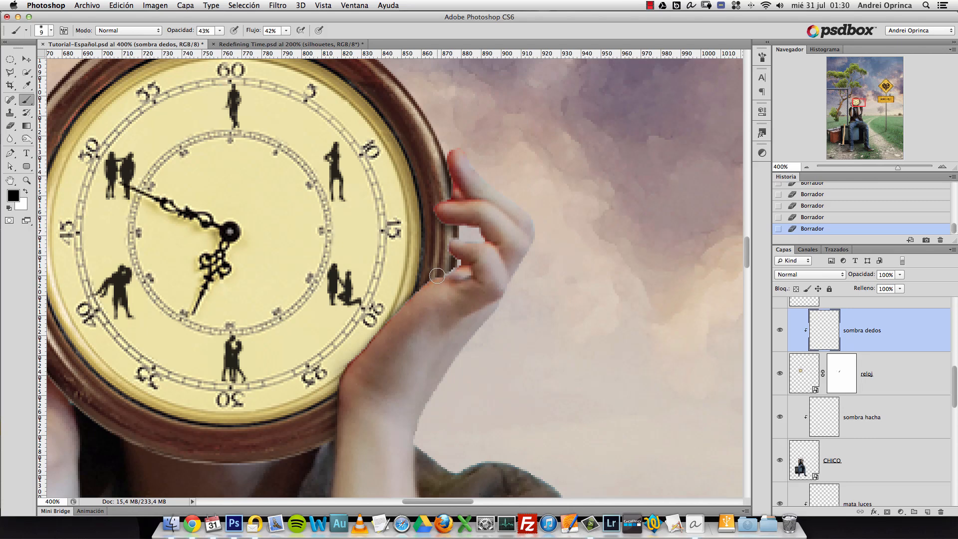
mouse_move(437, 275)
left_mouse_down()
mouse_move(423, 293)
mouse_move(444, 276)
left_mouse_up()
left_click_drag(452, 271, 456, 264)
mouse_move(453, 226)
left_mouse_down()
mouse_move(448, 234)
mouse_move(596, 176)
left_mouse_up()
left_click(458, 264, "alt")
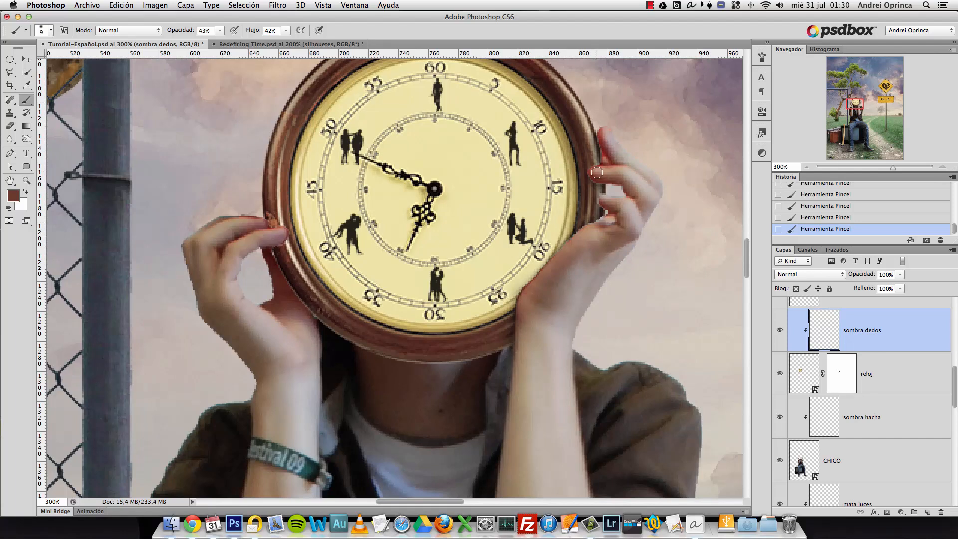
Try a 25 px brown brush for the fingers' shadow on the clock's frame and roll back the last strokes
right_click(463, 234)
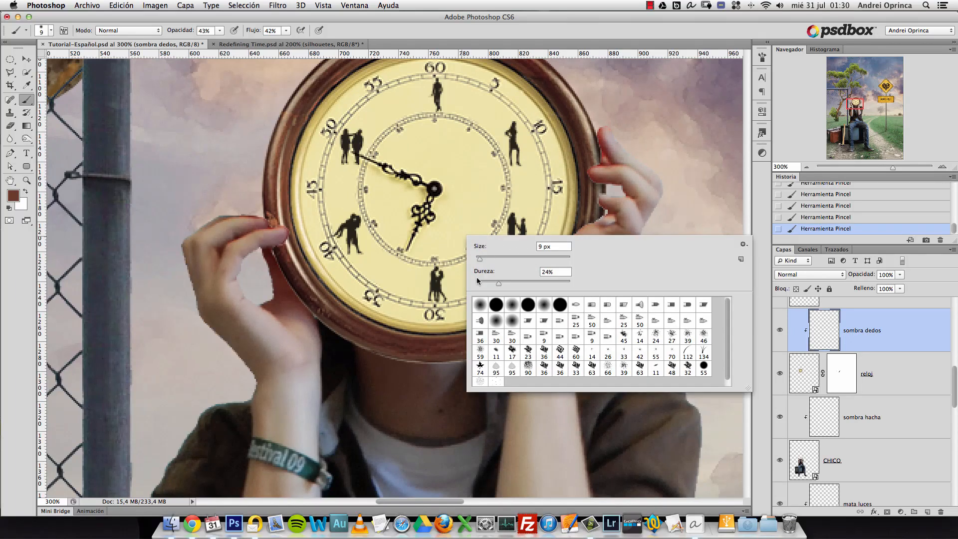
left_click(864, 338)
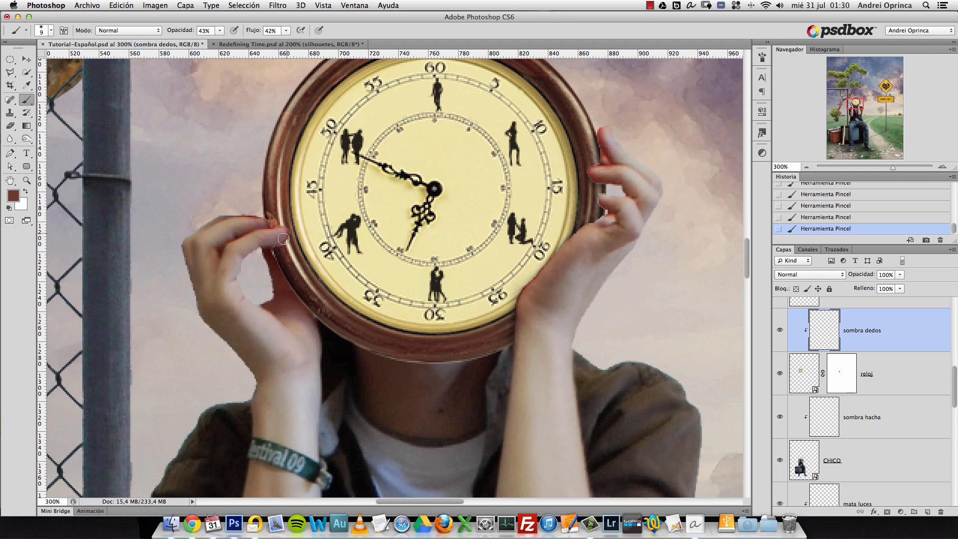
key("bracketright")
key("bracketright")
key("bracketright")
key("bracketright")
left_click_drag(275, 244, 287, 250)
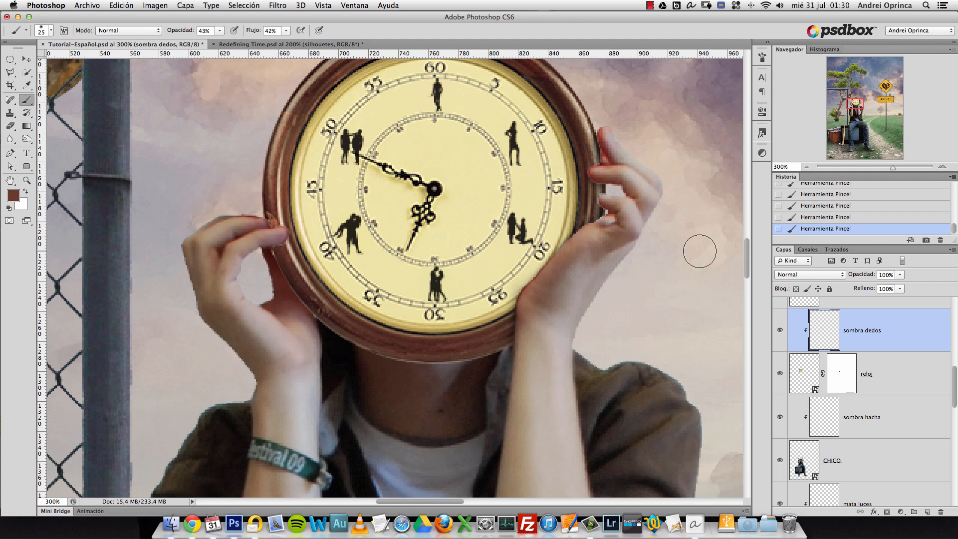
left_click(834, 195)
Reset the paint colour to black and repaint the fingers' shadow on the clock's wooden frame with 20 and 10 px brushes
key("d")
key("bracketleft")
key("bracketleft")
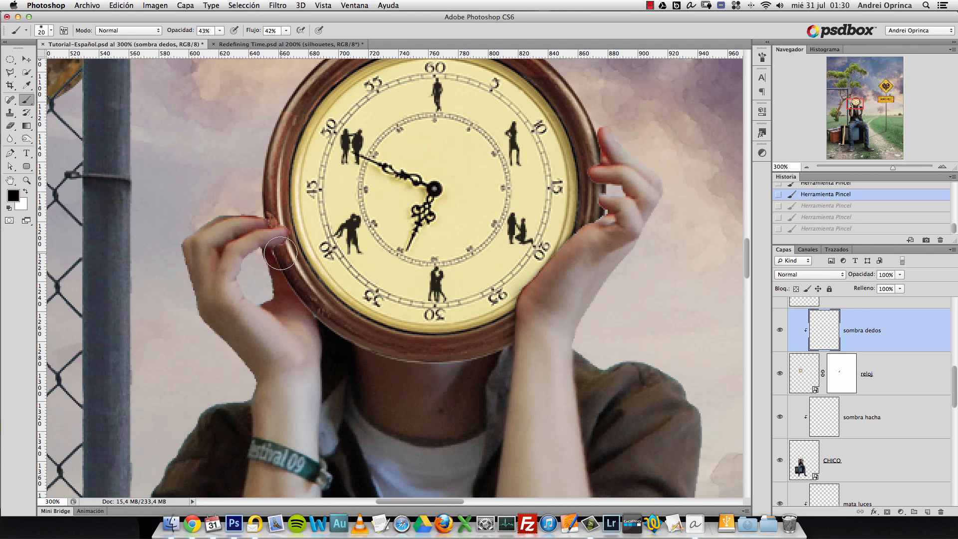
left_click_drag(283, 243, 287, 251)
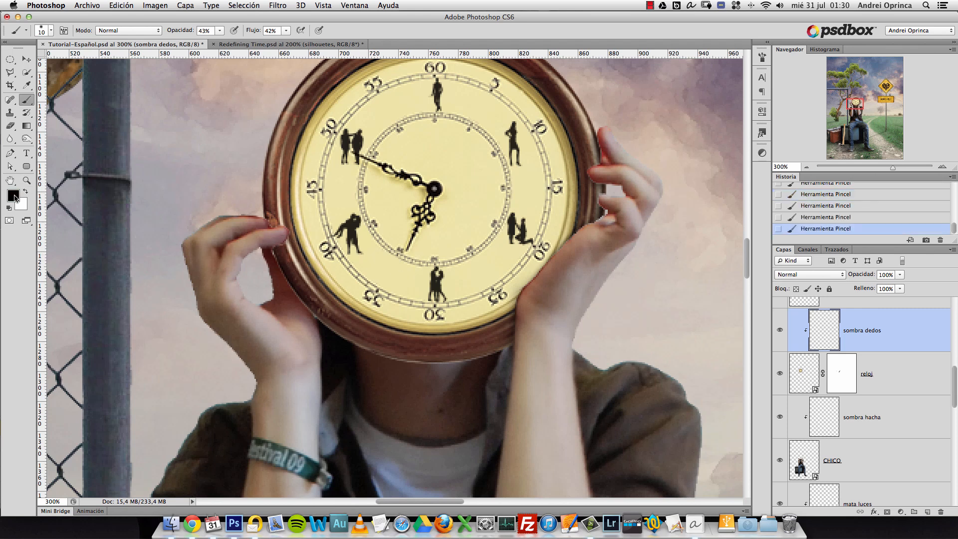
left_click(213, 178, "alt")
left_click(499, 209, "alt")
key("d")
key("bracketleft")
mouse_move(288, 239)
left_mouse_down()
mouse_move(270, 248)
mouse_move(286, 234)
left_mouse_up()
left_click_drag(266, 221, 285, 236)
key("bracketright")
key("bracketright")
key("bracketright")
key("bracketright")
Compare the clock at actual size with the "sombra dedos" layer hidden and shown
key("alt+space")
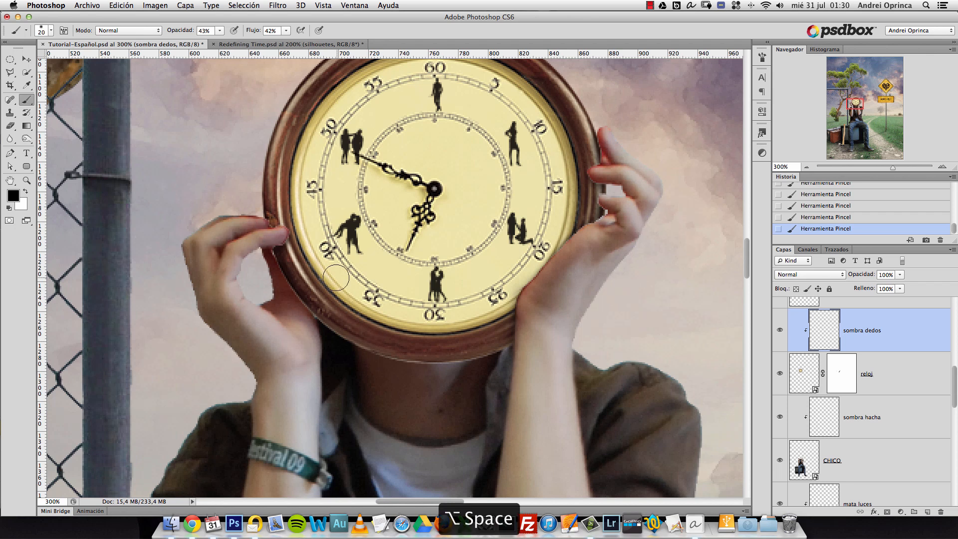
left_click(336, 277, "alt")
left_click(334, 276, "alt")
left_click(334, 276, "alt")
key("super+1")
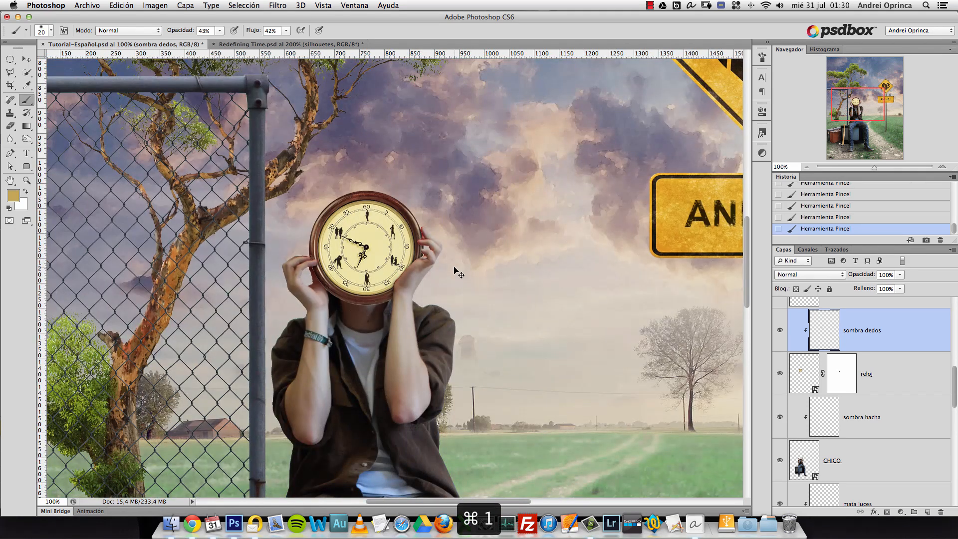
left_click(780, 331)
left_click(780, 332)
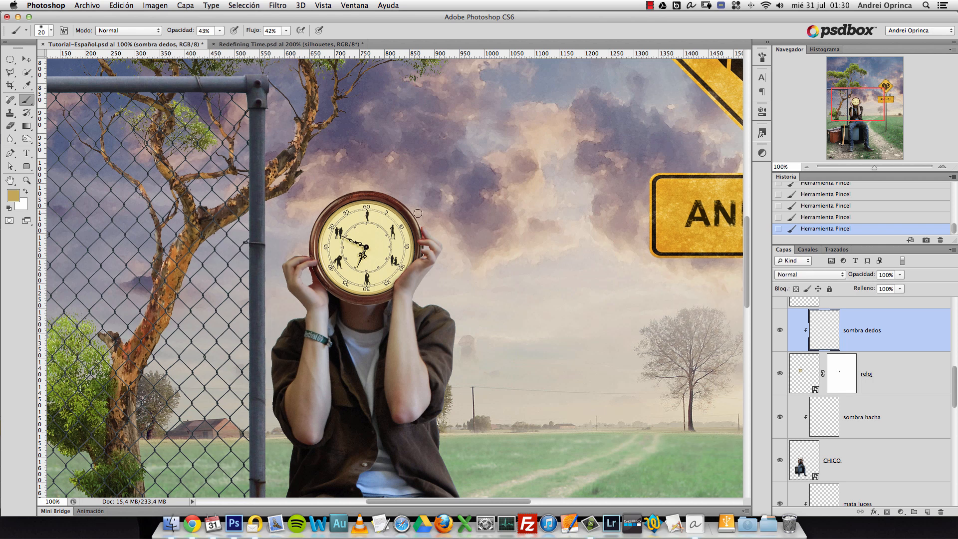
left_click(780, 331)
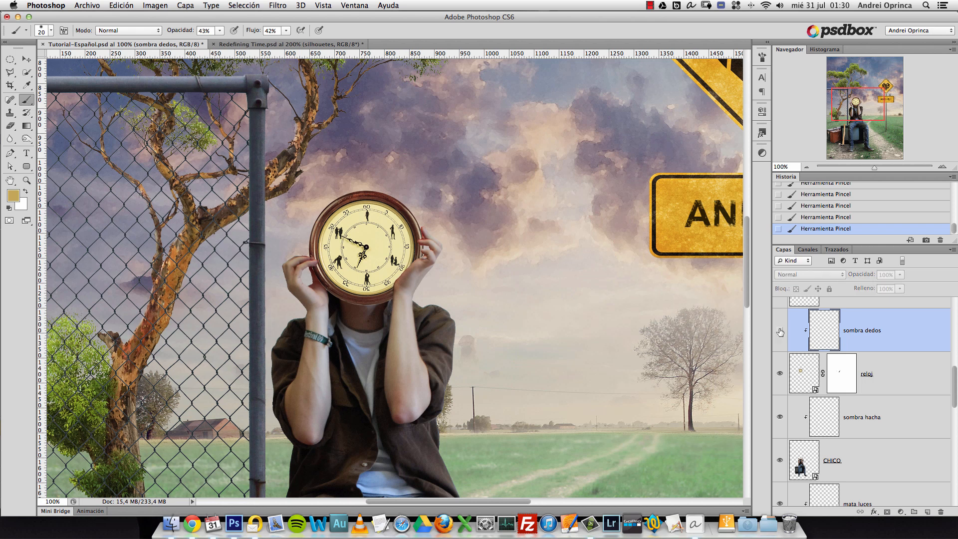
left_click(780, 331)
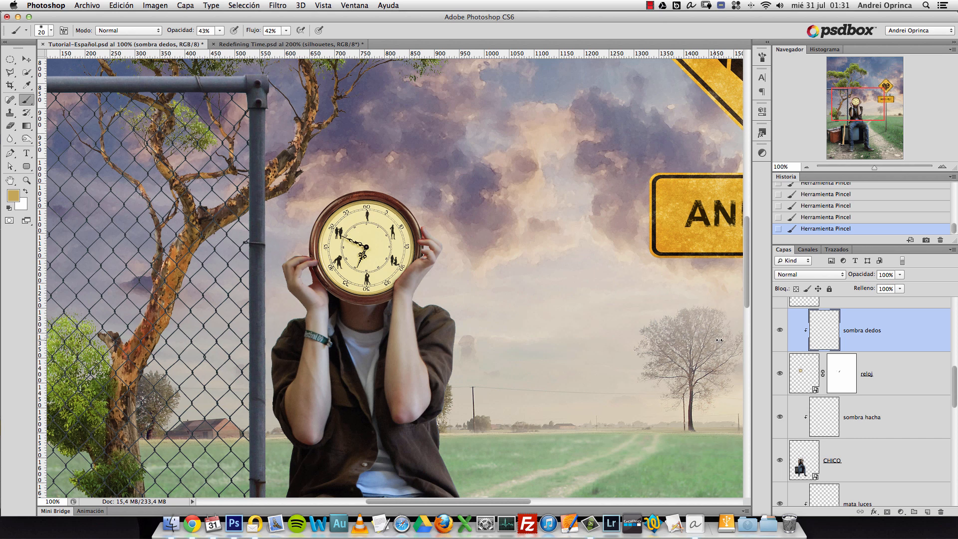
Add a new layer and clip it to the CHICO layer, between "reloj" and "sombra hacha"
left_click(372, 327, "alt")
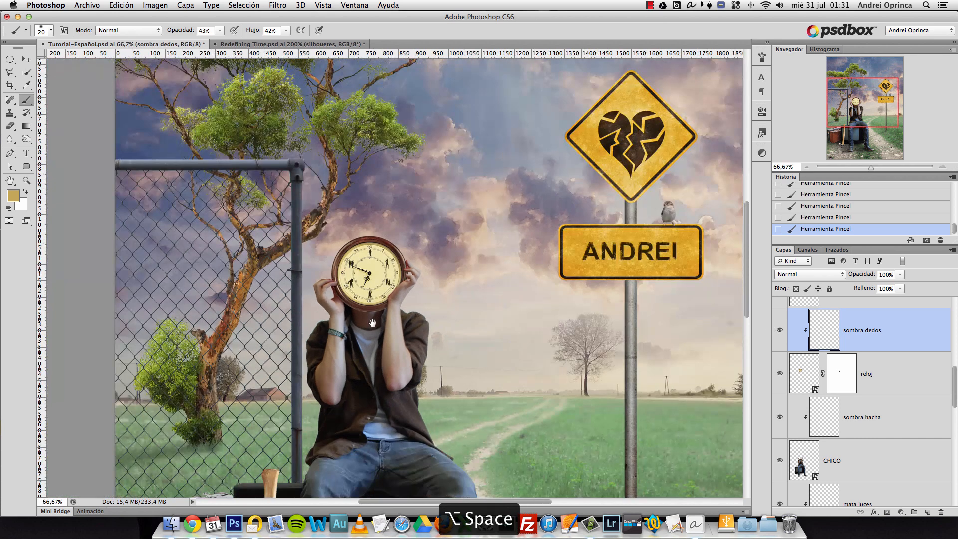
left_click(372, 324, "super")
left_click(373, 323, "super")
left_click(369, 320, "super")
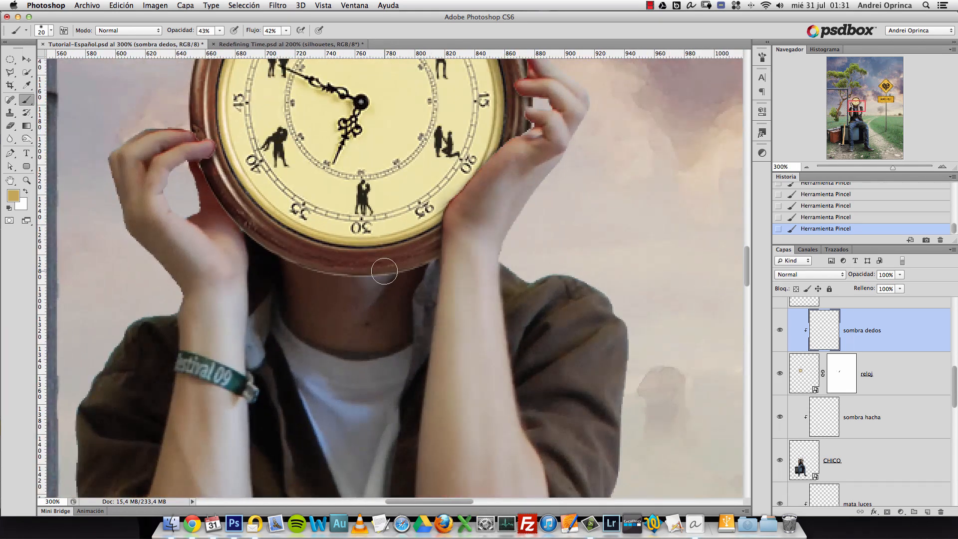
left_click(881, 464)
left_click(928, 512)
left_click_drag(896, 480, 880, 422)
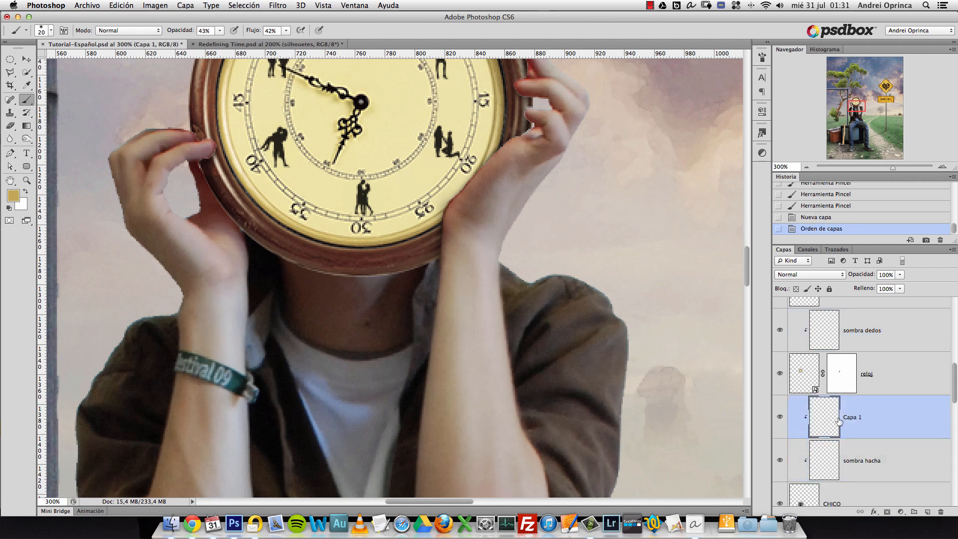
Paint a black shadow beneath the clock's lower edge across the man's neck and collar
key("d")
key("bracketright")
key("bracketright")
key("bracketright")
key("bracketright")
key("bracketright")
mouse_move(340, 266)
left_mouse_down()
mouse_move(410, 256)
mouse_move(304, 269)
left_mouse_up()
key("bracketleft")
key("bracketleft")
key("bracketleft")
mouse_move(432, 257)
left_mouse_down()
mouse_move(284, 253)
mouse_move(331, 265)
left_mouse_up()
key("bracketright")
key("bracketright")
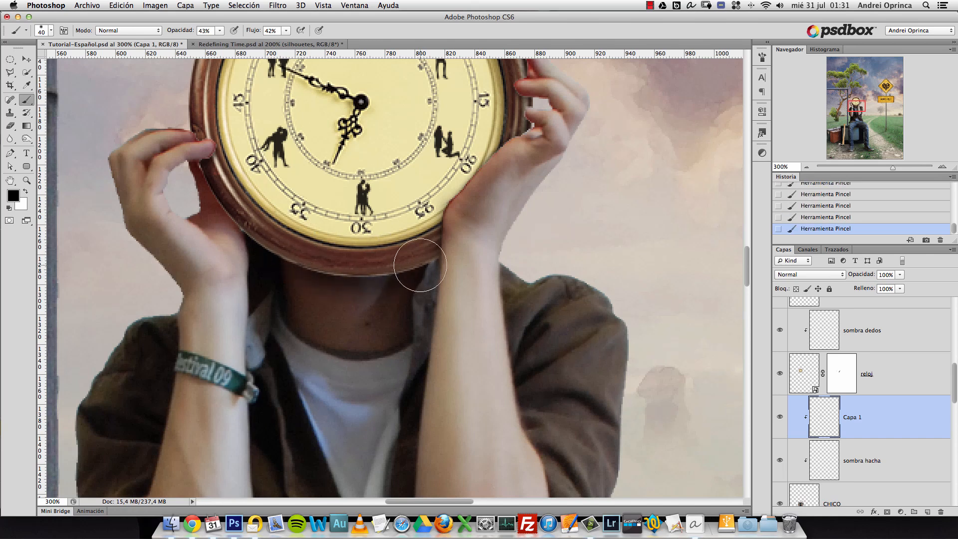
Soften the shadow under the clock with a Gaussian blur of 9.3 pixels and check it in the whole composite
left_click(389, 234, "alt")
left_click(388, 234, "alt")
left_click(388, 235, "alt")
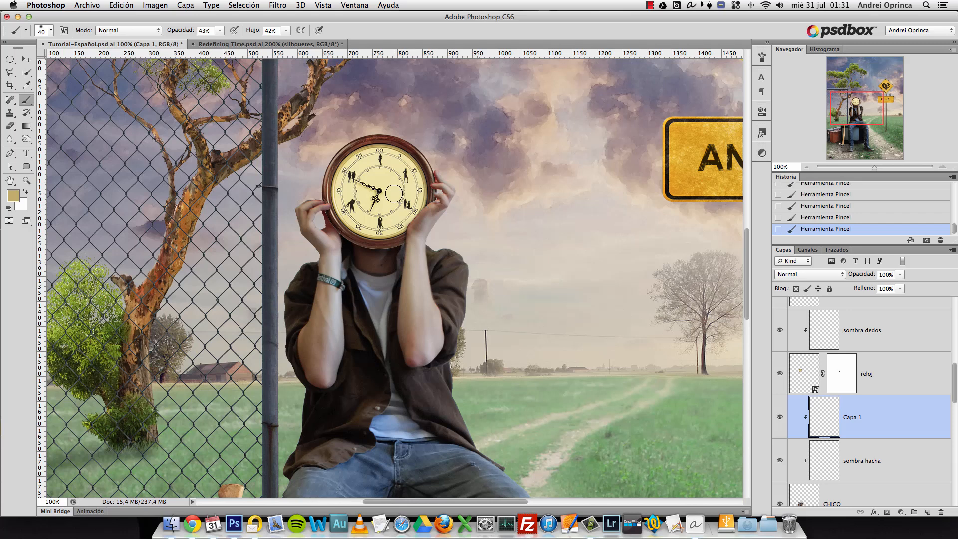
left_click(271, 5)
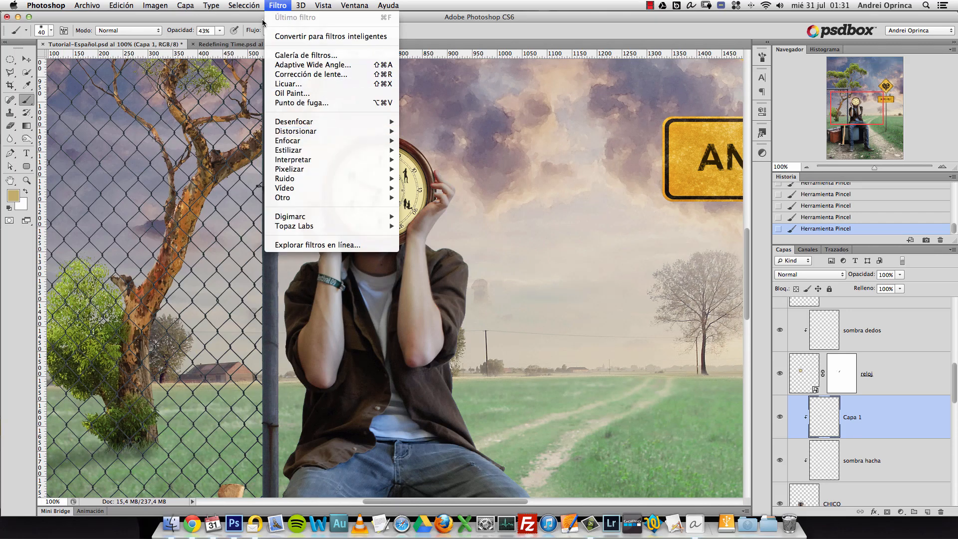
mouse_move(364, 122)
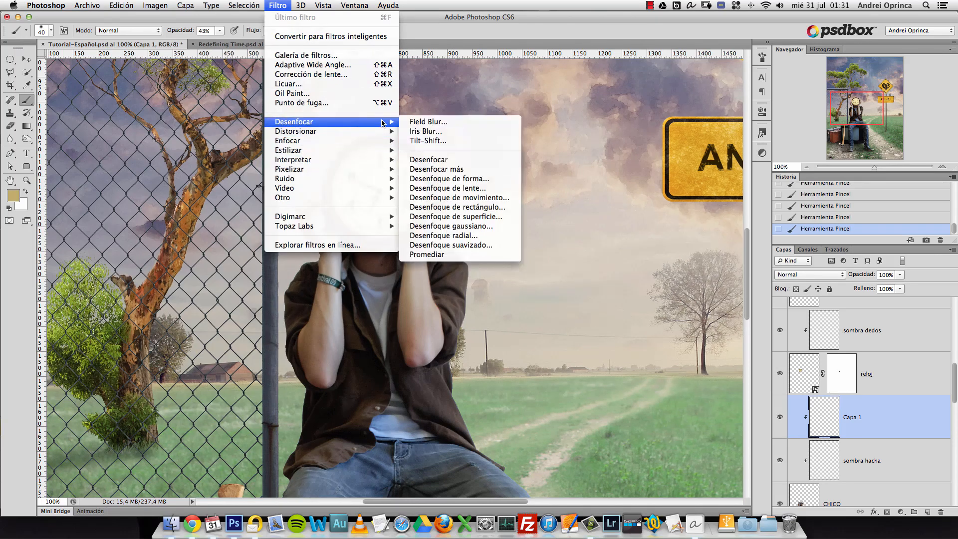
left_click(477, 226)
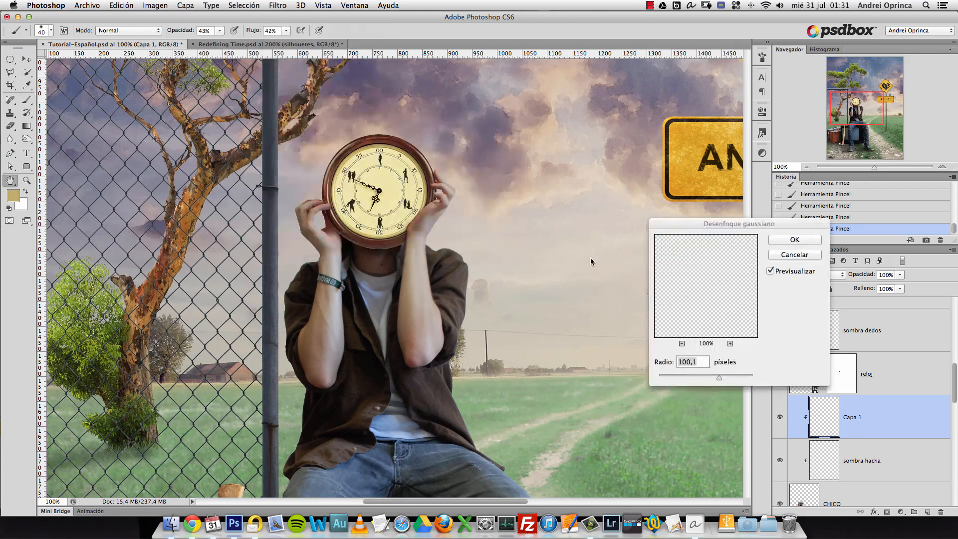
left_click_drag(721, 378, 694, 378)
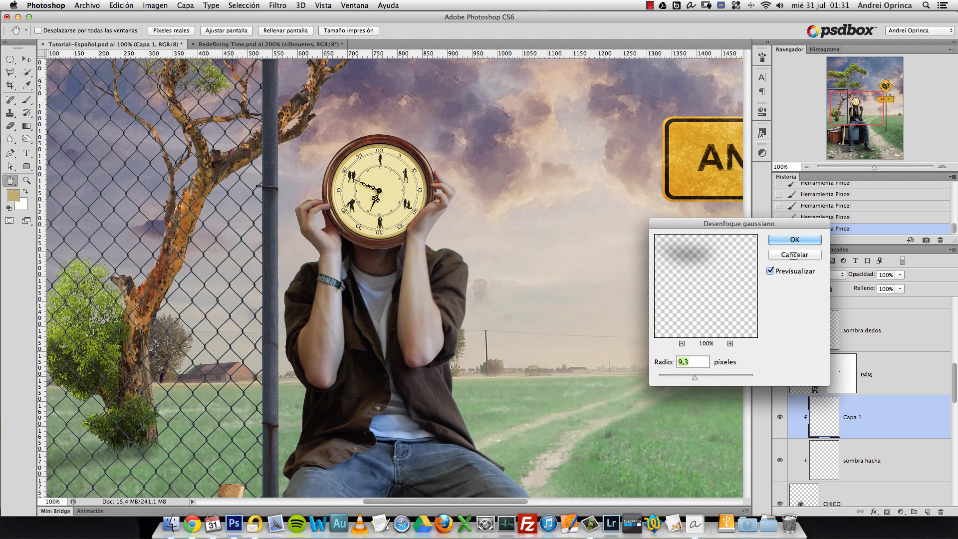
key("Return")
key("alt+space")
left_click(428, 282, "alt")
left_click(428, 288, "alt")
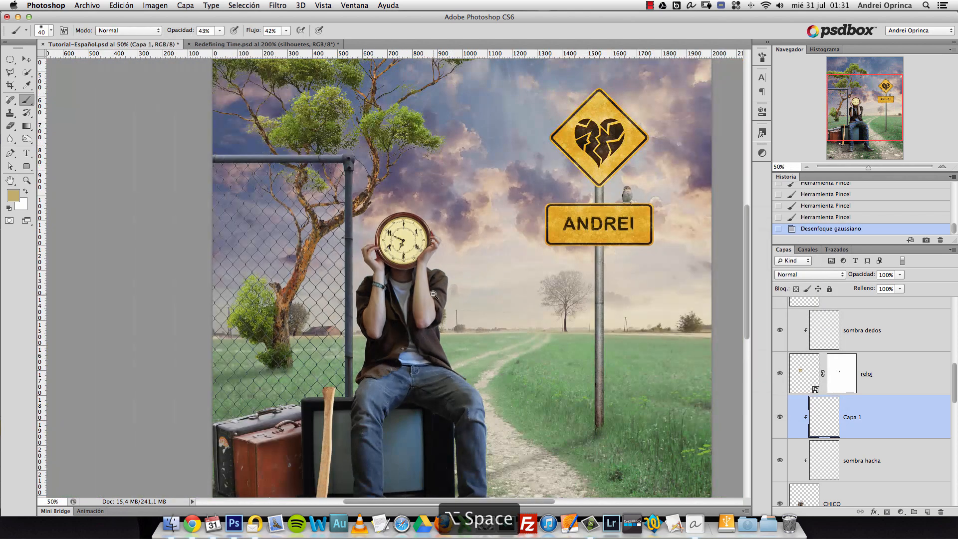
left_click(429, 293, "alt")
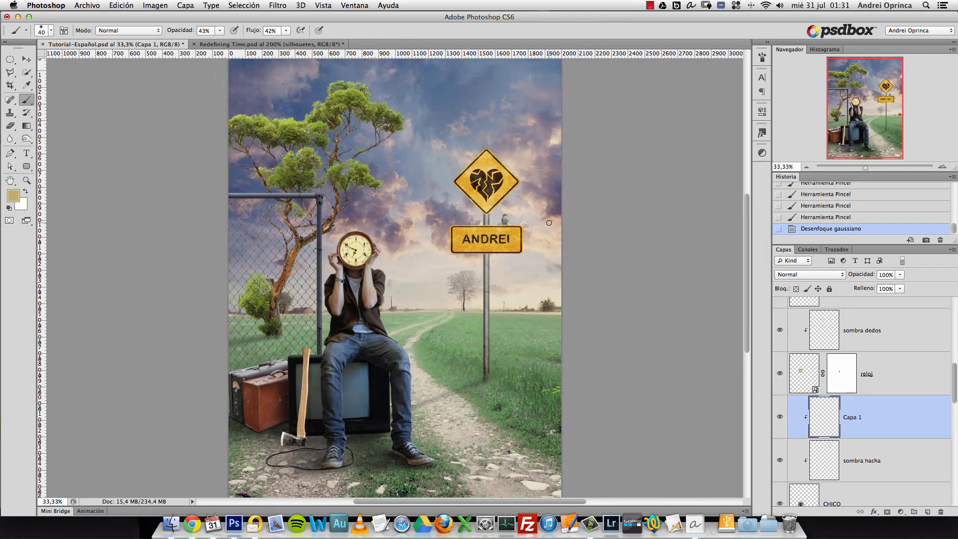
Identify the layer that holds the bird perched on the rectangular sign
left_click(509, 226, "super")
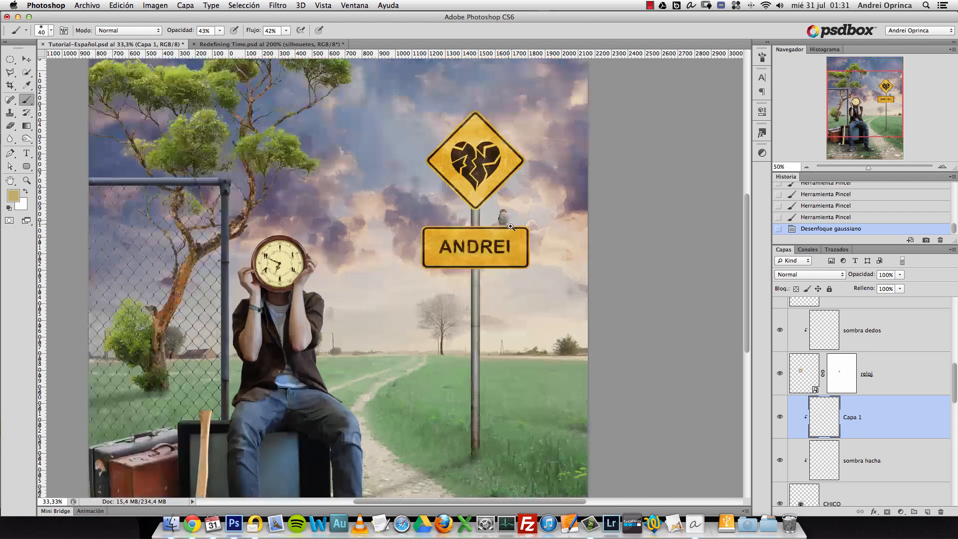
left_click(509, 226, "super")
left_click(509, 227, "super")
left_click(508, 225, "super")
left_click(508, 225, "super")
left_click(508, 226, "super")
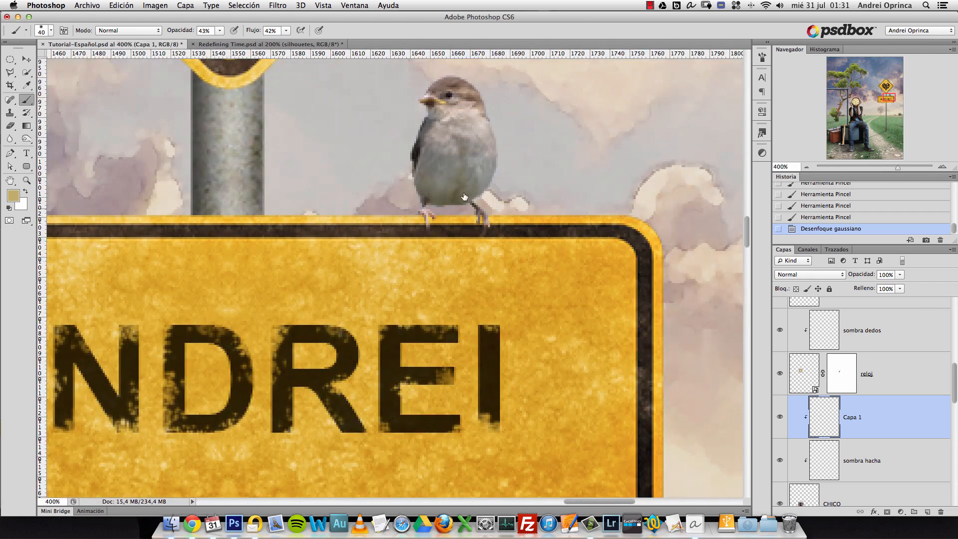
left_click(26, 59)
left_click(469, 176, "super")
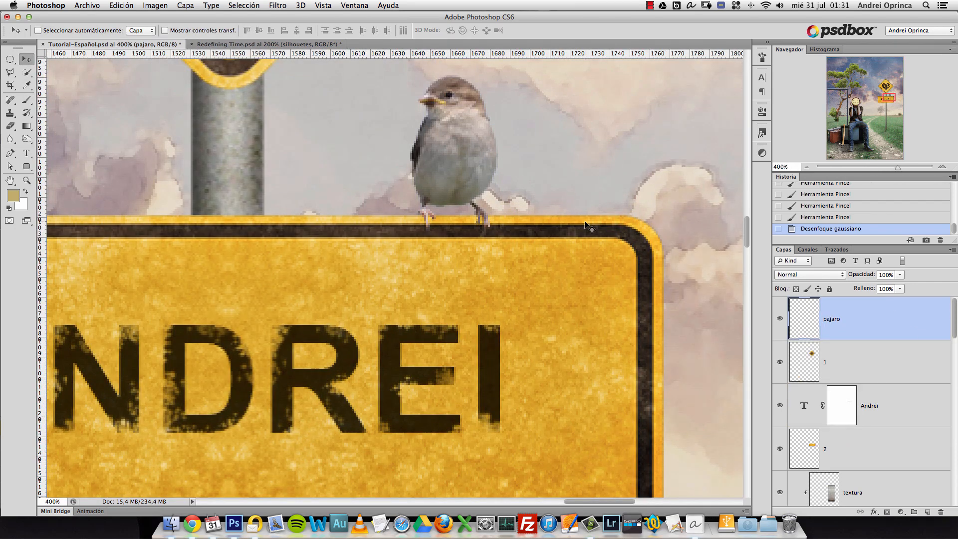
Add a new layer above sign layer 2, clip it to that layer and name it "sombra pajaro"
left_click(887, 445)
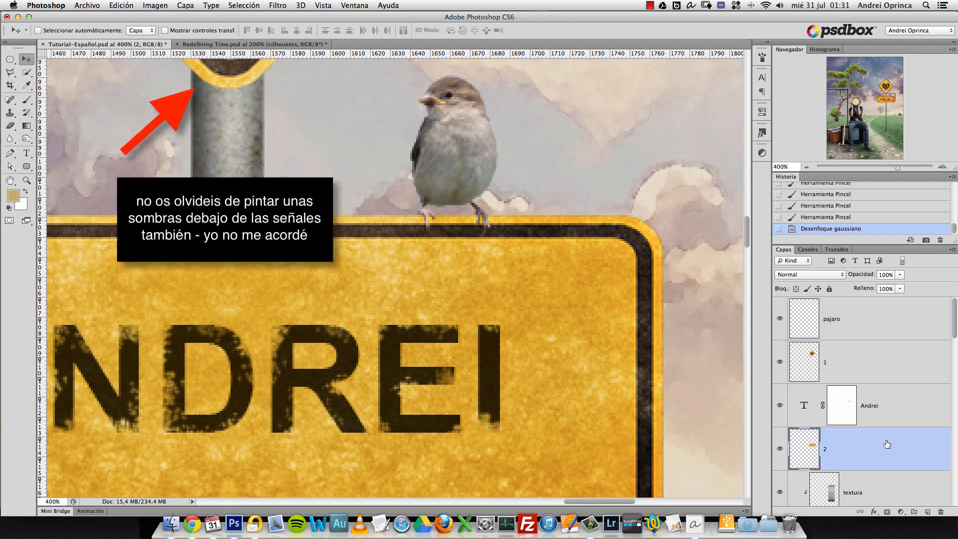
left_click(927, 512)
left_click(781, 492)
left_click(780, 493)
left_click(846, 467, "alt")
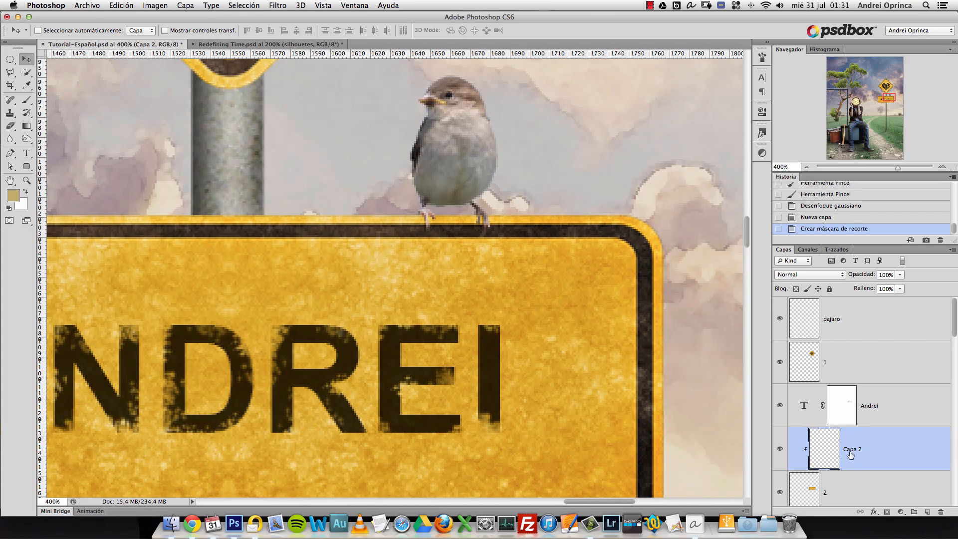
type("sombra pajaro")
key("Return")
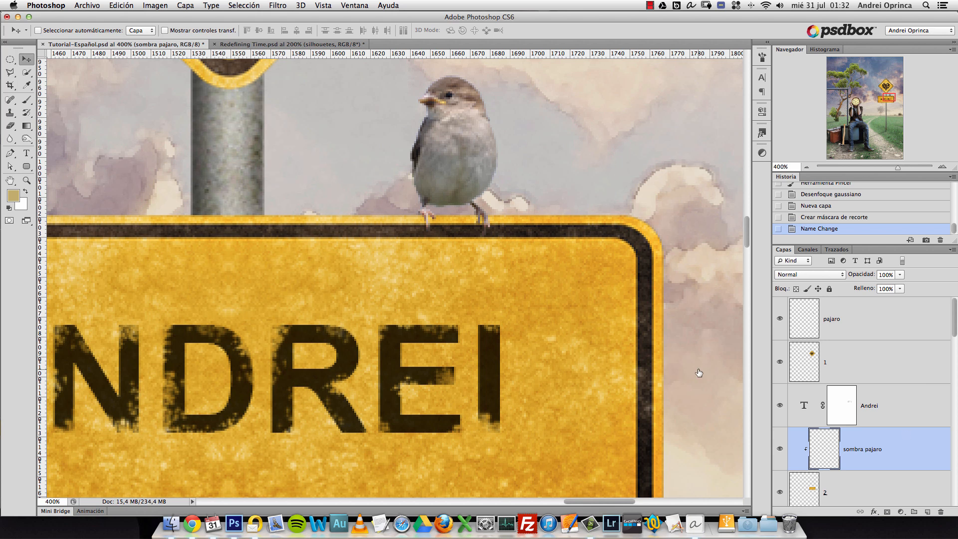
Paint the bird's black shadow on the sign's upper edge around its feet, discarding the first 40 px test stroke
key("b")
key("d")
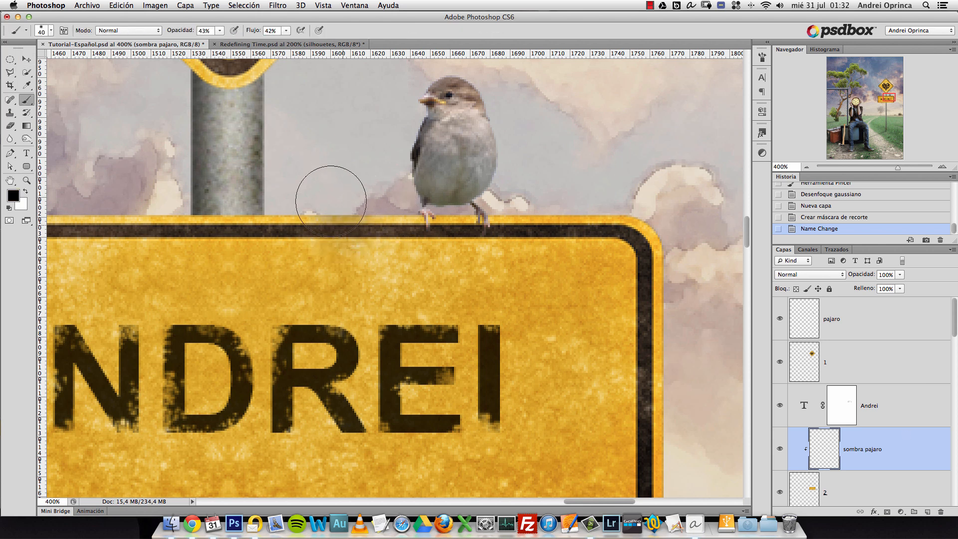
left_click(322, 227)
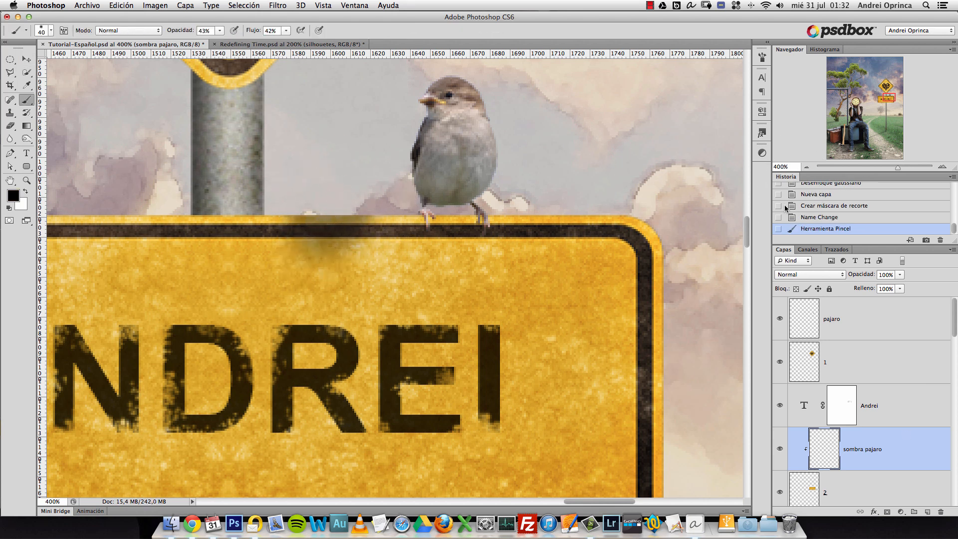
left_click(814, 218)
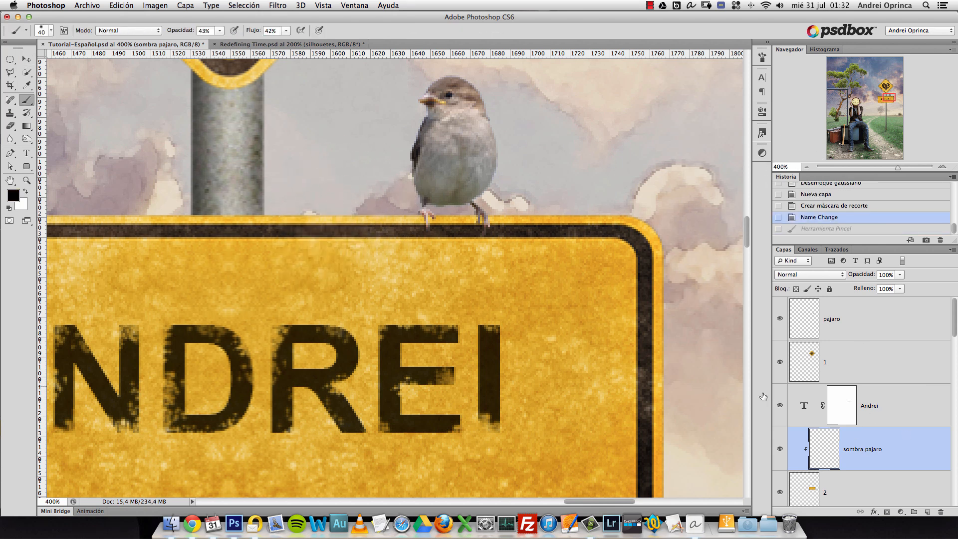
scroll(479, 252, "down", 2)
scroll(479, 252, "right", 2)
key("bracketleft")
key("bracketleft")
key("bracketleft")
key("bracketright")
key("bracketright")
key("bracketright")
mouse_move(449, 173)
left_mouse_down()
mouse_move(419, 175)
mouse_move(487, 168)
mouse_move(359, 197)
left_mouse_up()
left_click(449, 174)
key("bracketright")
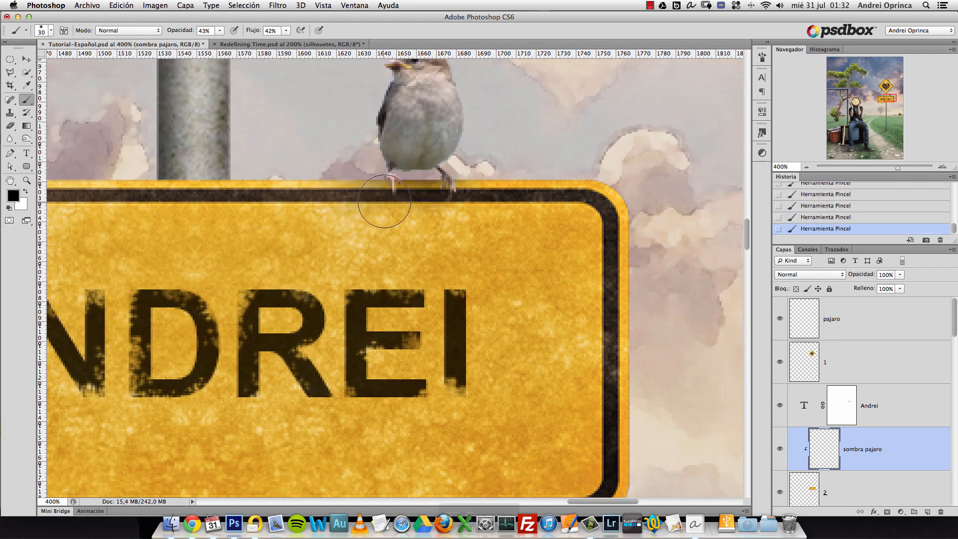
Examine the bird's shadow and the whole composite from farther out
left_click(419, 204, "alt")
left_click(420, 205, "alt")
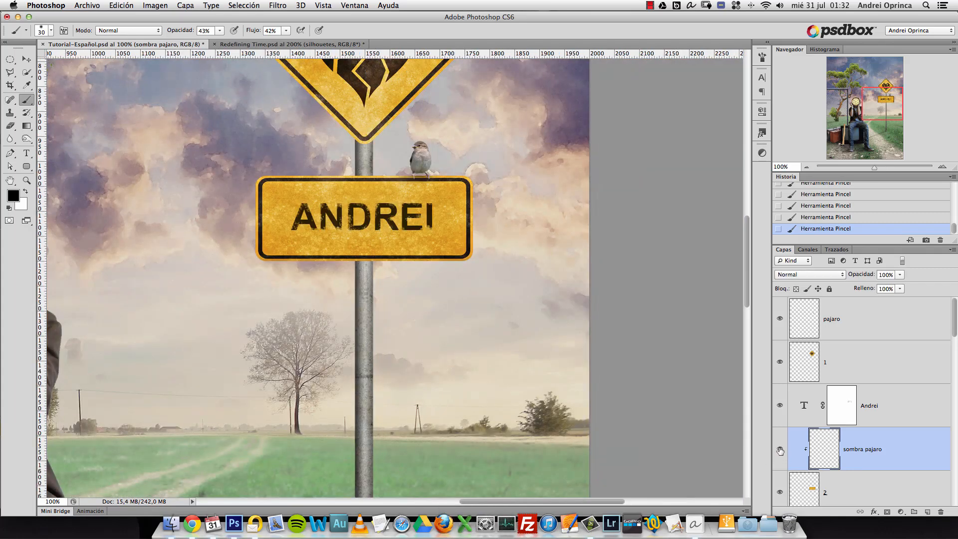
left_click(414, 160, "alt")
left_click(414, 159, "alt")
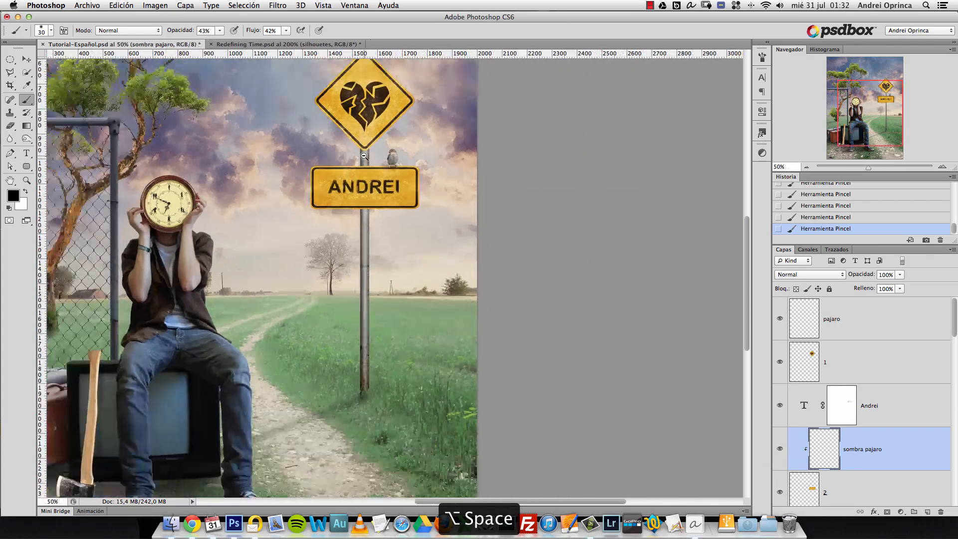
left_click_drag(226, 211, 352, 240)
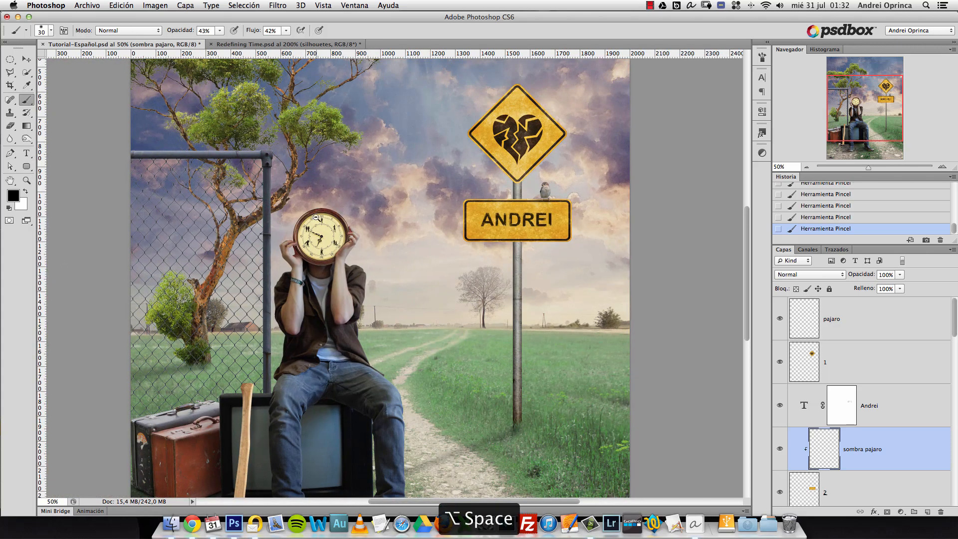
left_click(320, 214, "alt")
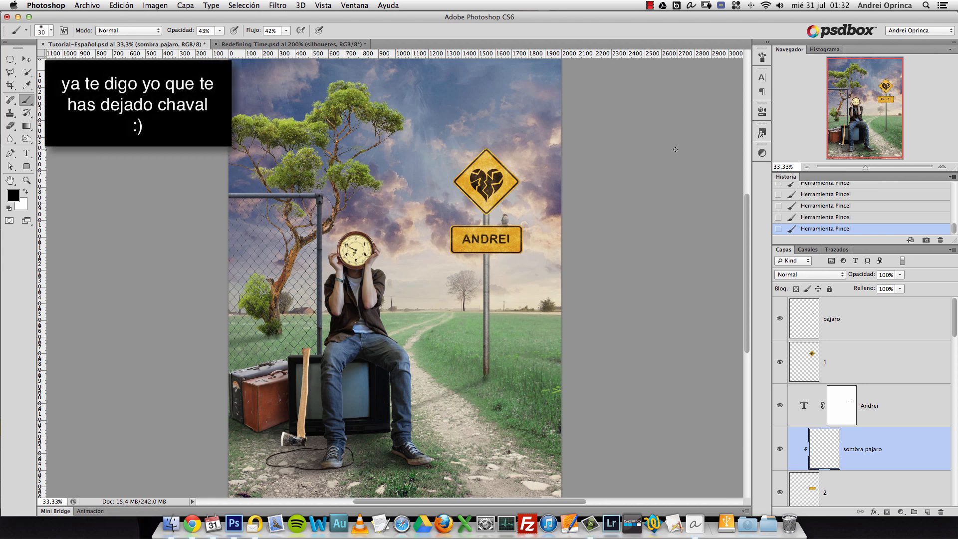
Locate the seated man's layer and rename the clipped layer "Capa 1" above it to "sombra reloj"
left_click_drag(516, 303, 520, 235)
left_click_drag(602, 210, 598, 234)
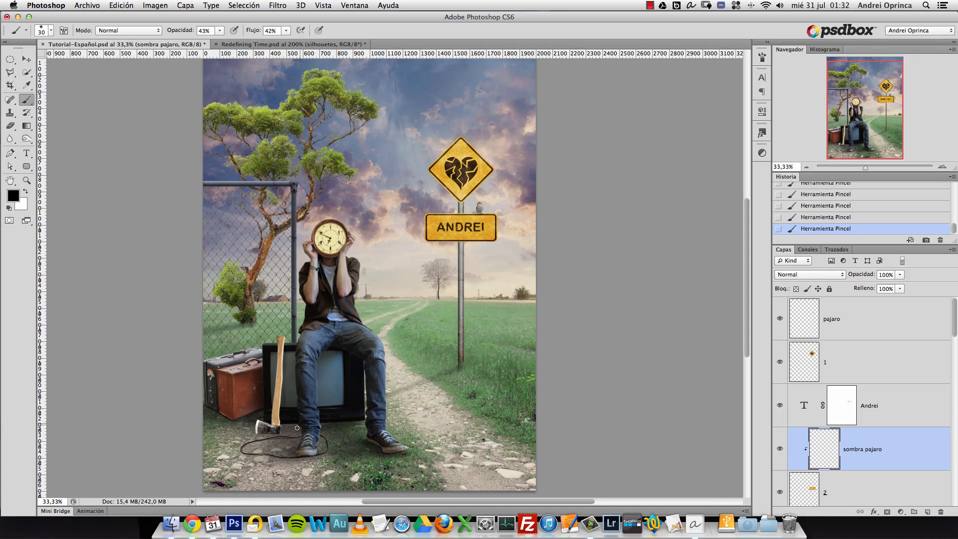
scroll(308, 408, "up", 1)
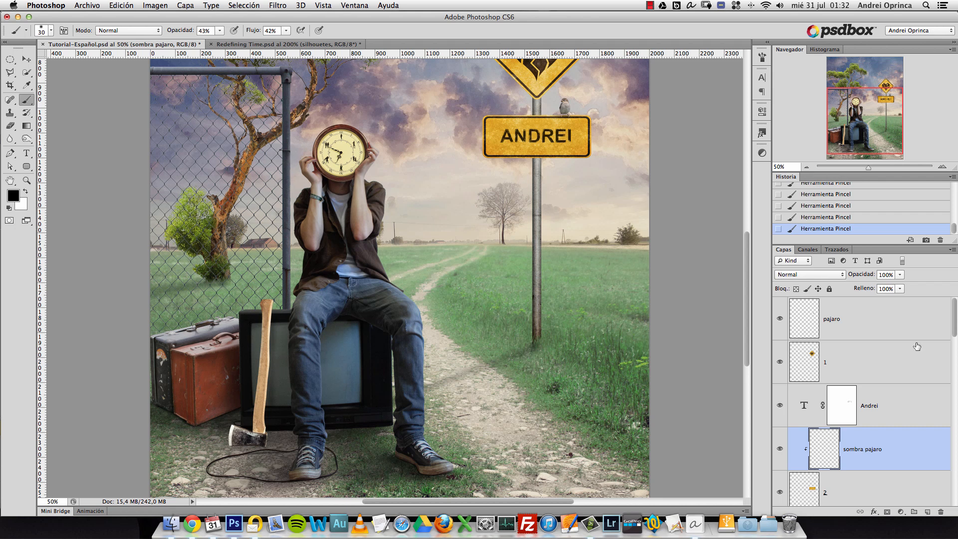
scroll(948, 334, "down", 2)
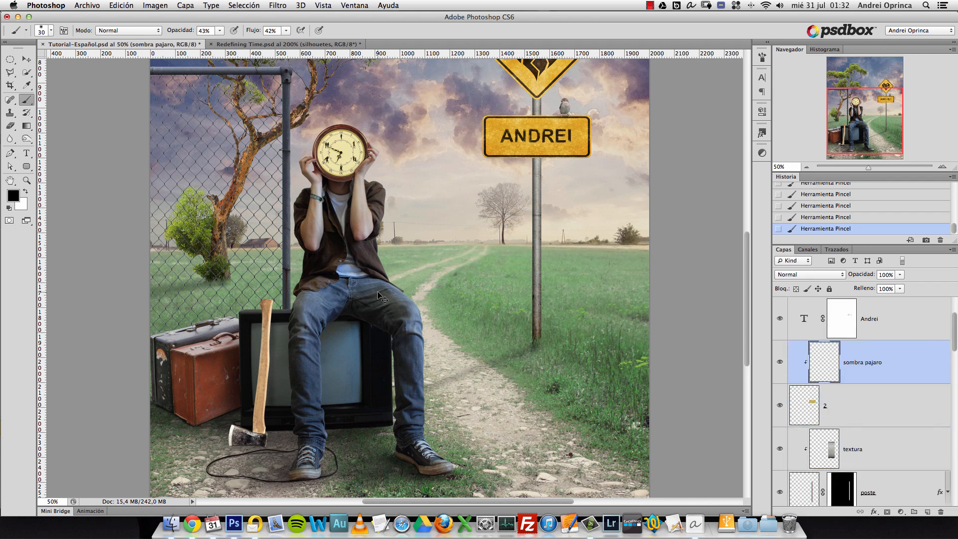
left_click(31, 62)
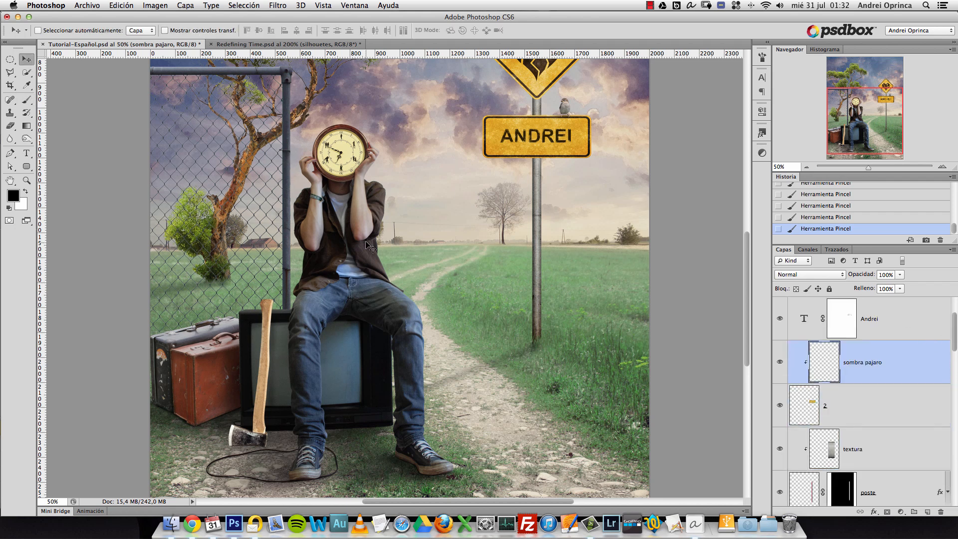
left_click(371, 264, "ctrl")
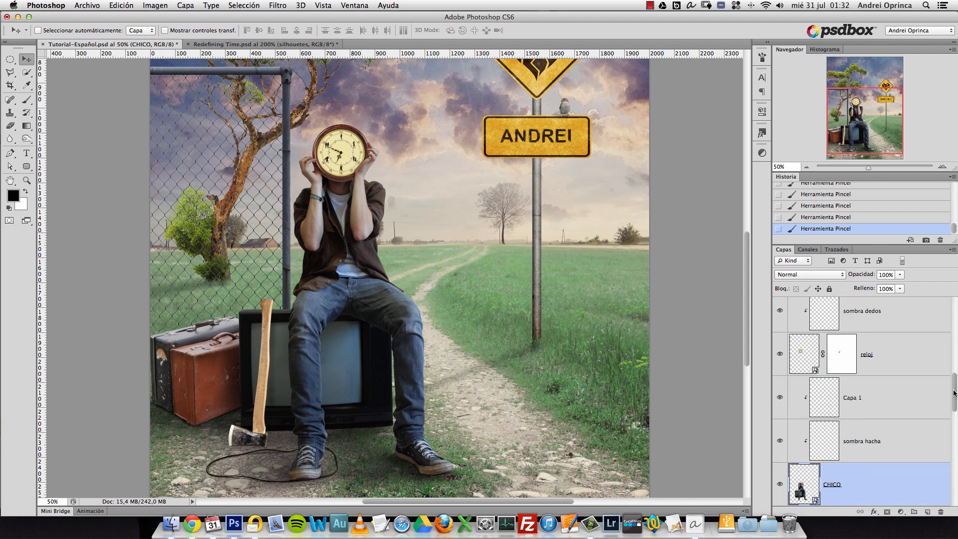
left_click(885, 409)
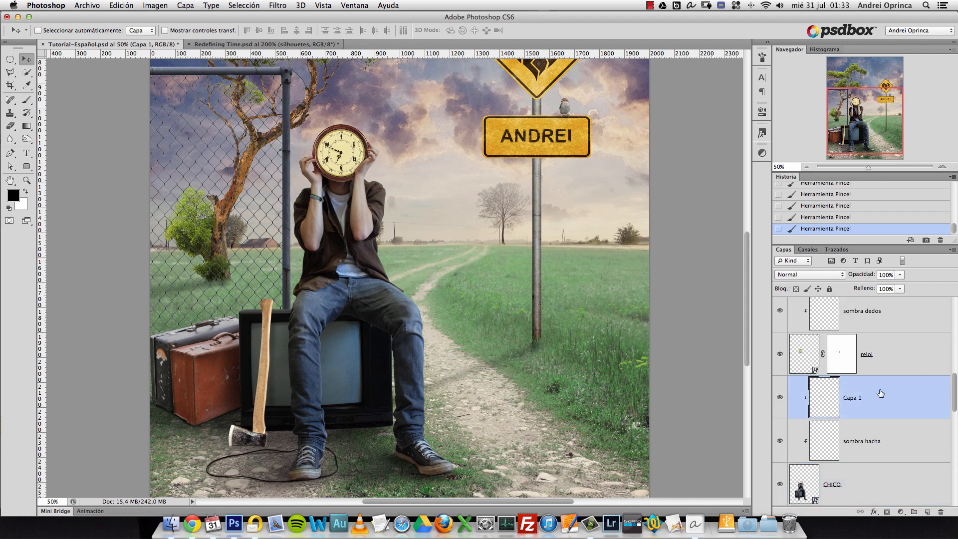
double_click(853, 398)
type("som")
key("Return")
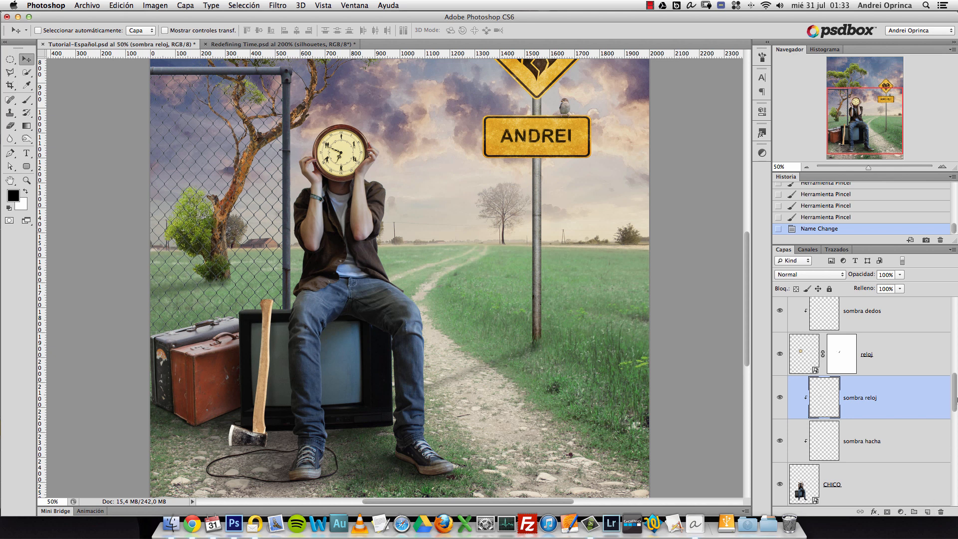
Group the man's layer with its clipped clock and axe shadow layers, name the group "chico" and hide it to check its contents
left_click(895, 479, "shift")
key("super+g")
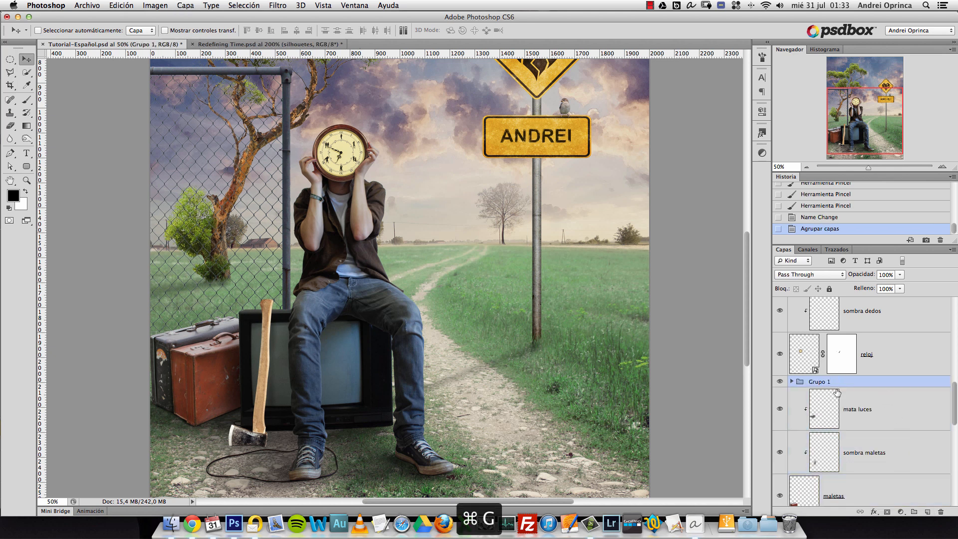
double_click(821, 382)
type("chico")
key("Return")
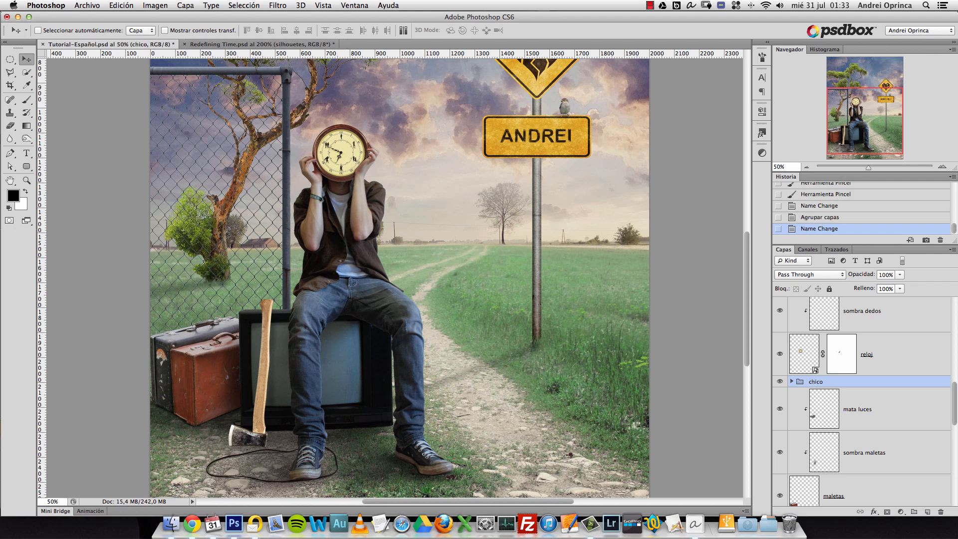
left_click(780, 383)
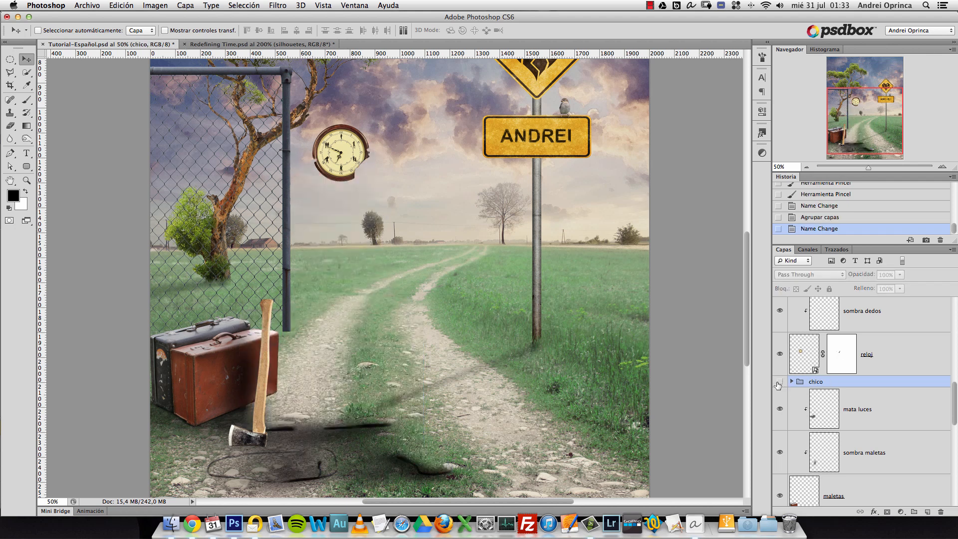
Show the chico group and add a Curves adjustment layer above its sombra reloj layer
left_click(779, 383)
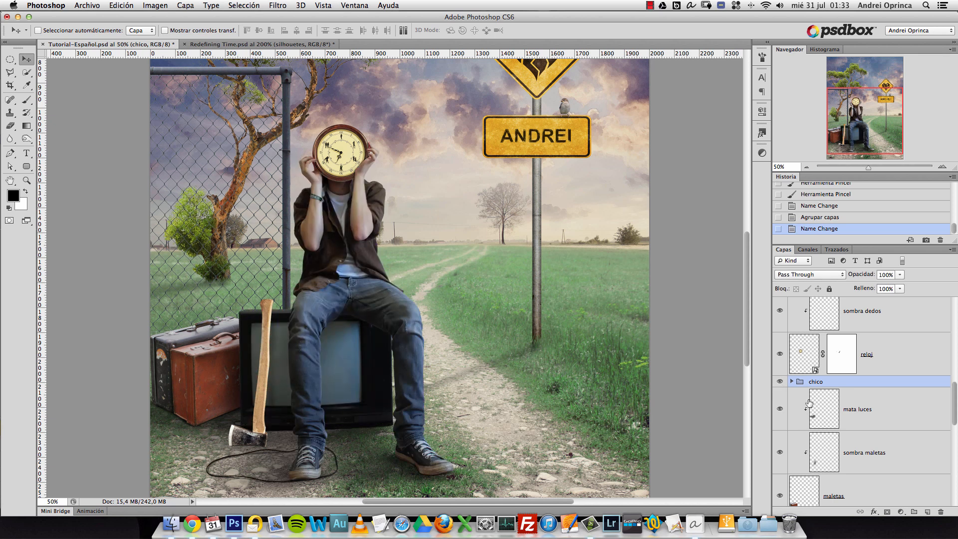
left_click(791, 381)
left_click(901, 423)
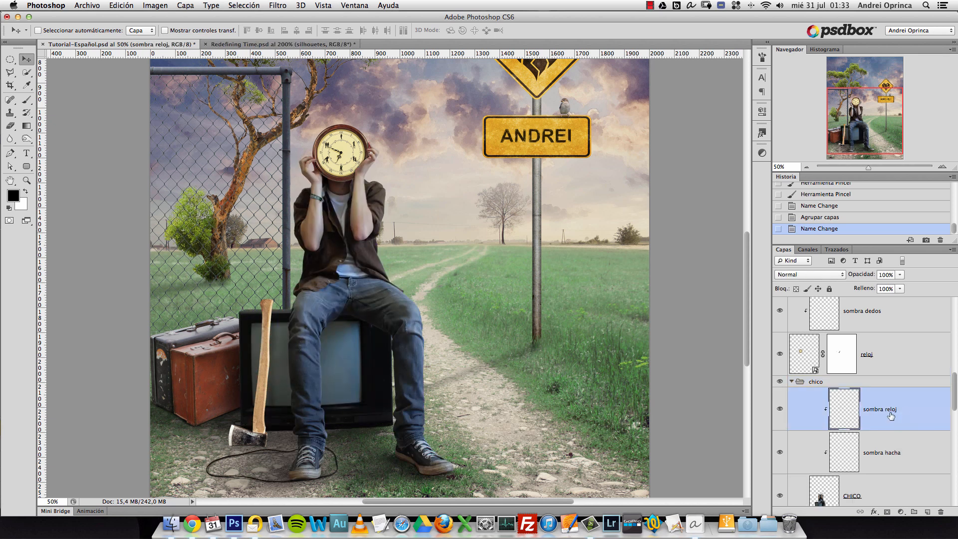
scroll(953, 397, "down", 2)
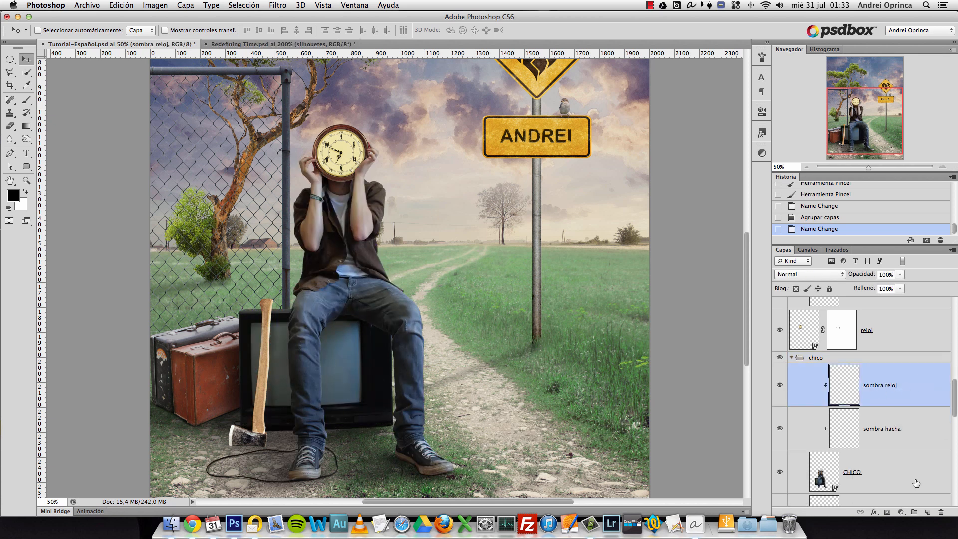
left_click(901, 512)
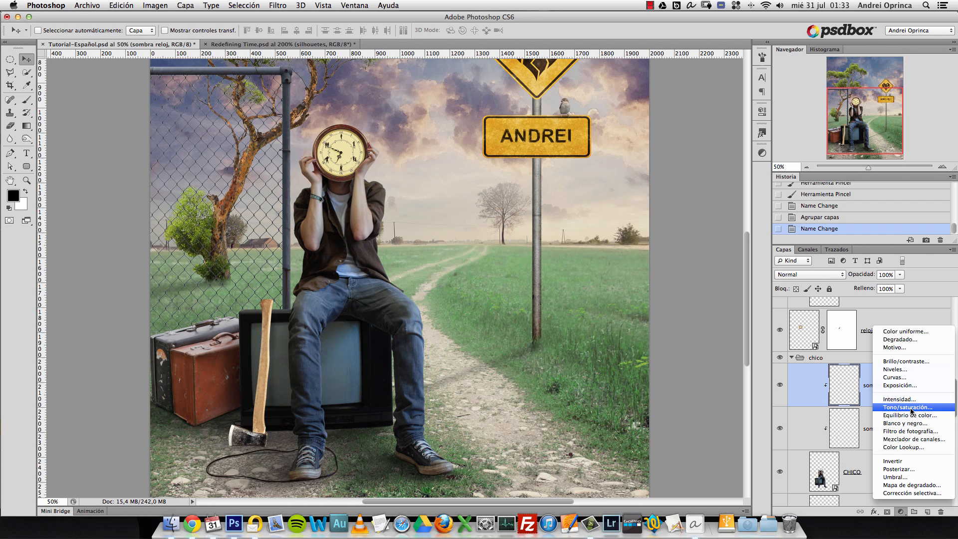
left_click(906, 378)
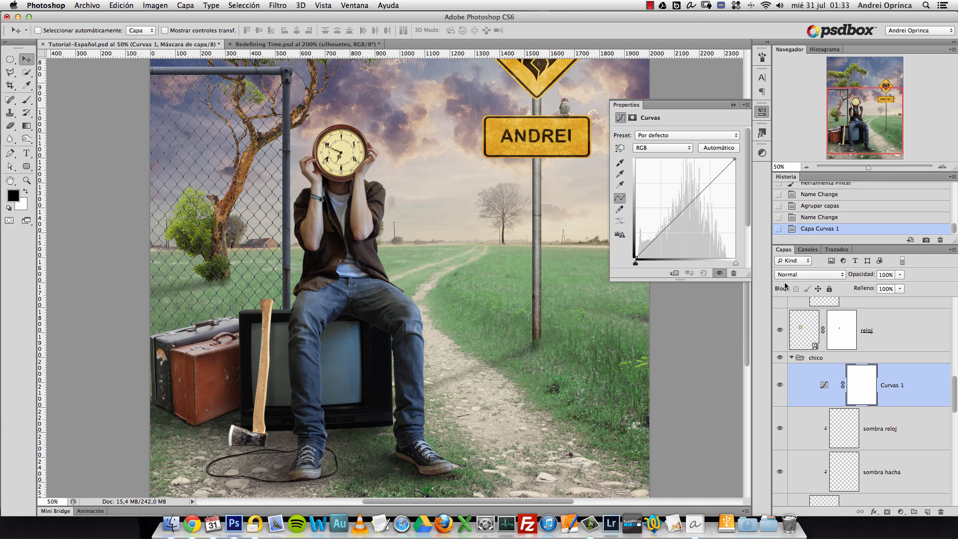
Clip the Curves layer to the layers below in the chico group and raise its midtones slightly to brighten the figure
left_click_drag(674, 220, 668, 202)
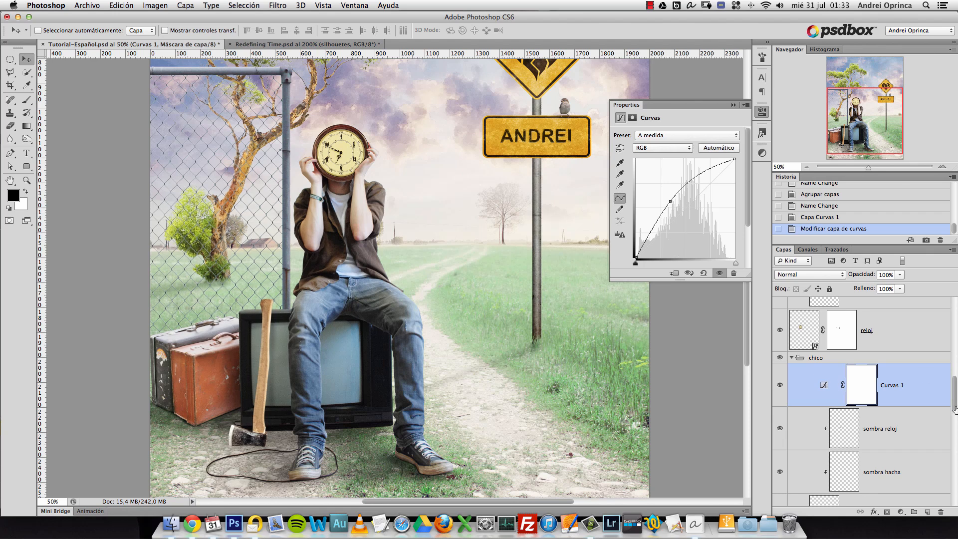
left_click(934, 402)
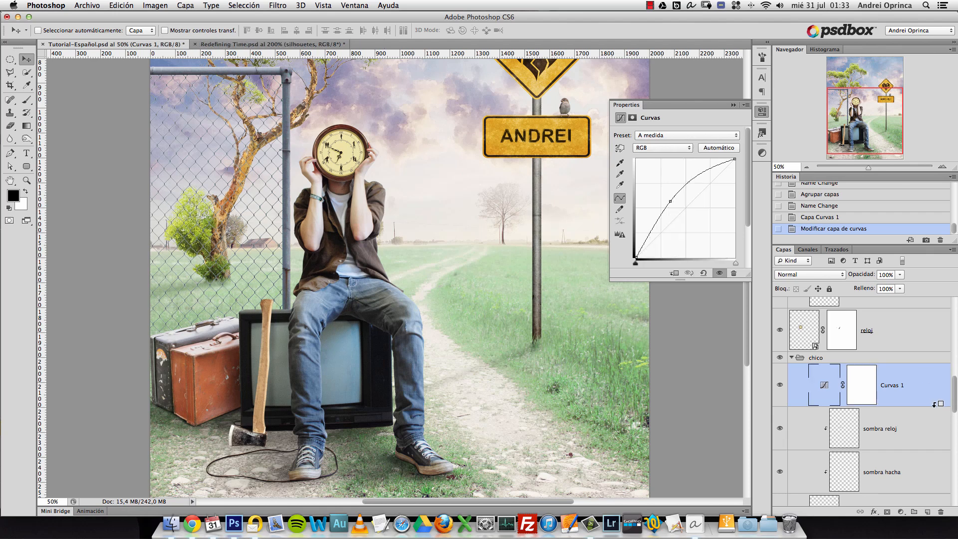
left_click(906, 407, "alt")
left_click_drag(670, 201, 675, 212)
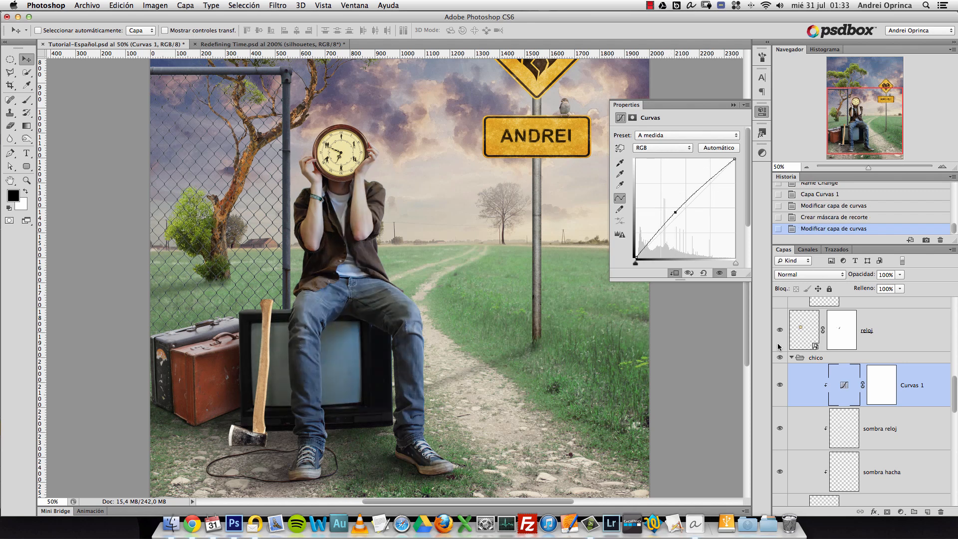
Raise the curve's midtone point and a second point in the highlights, comparing the figure with the Curves layer hidden
left_click(781, 387)
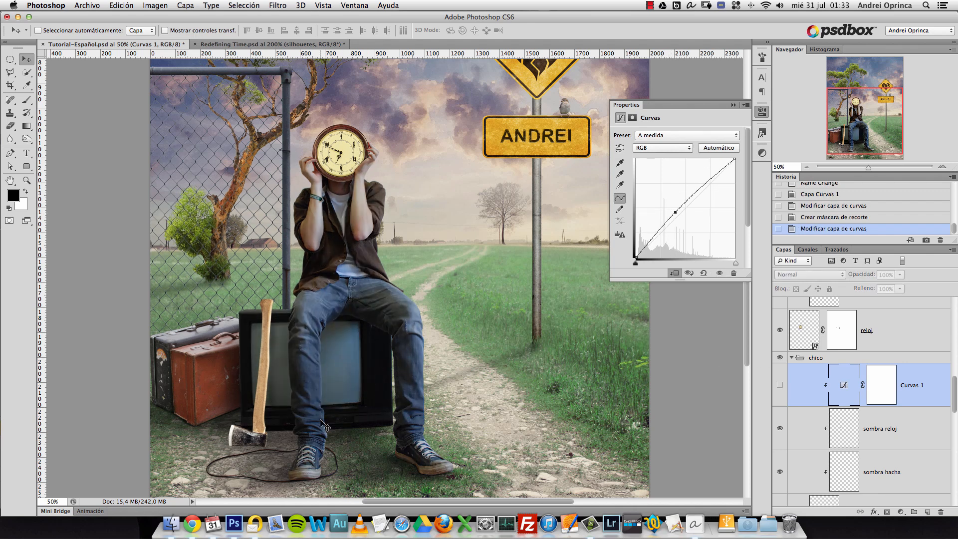
left_click_drag(675, 213, 674, 211)
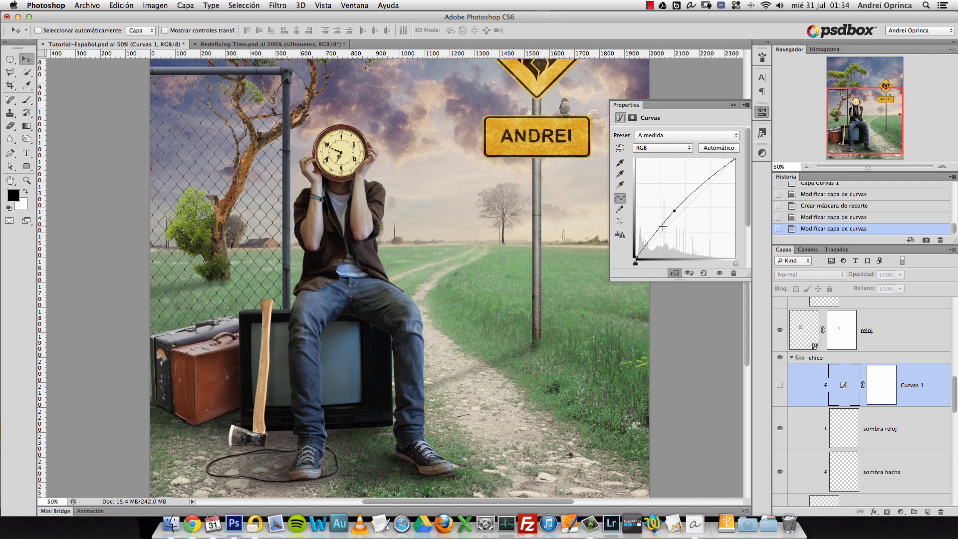
mouse_move(699, 188)
left_mouse_down()
mouse_move(673, 208)
mouse_move(700, 186)
left_mouse_up()
left_click(779, 386)
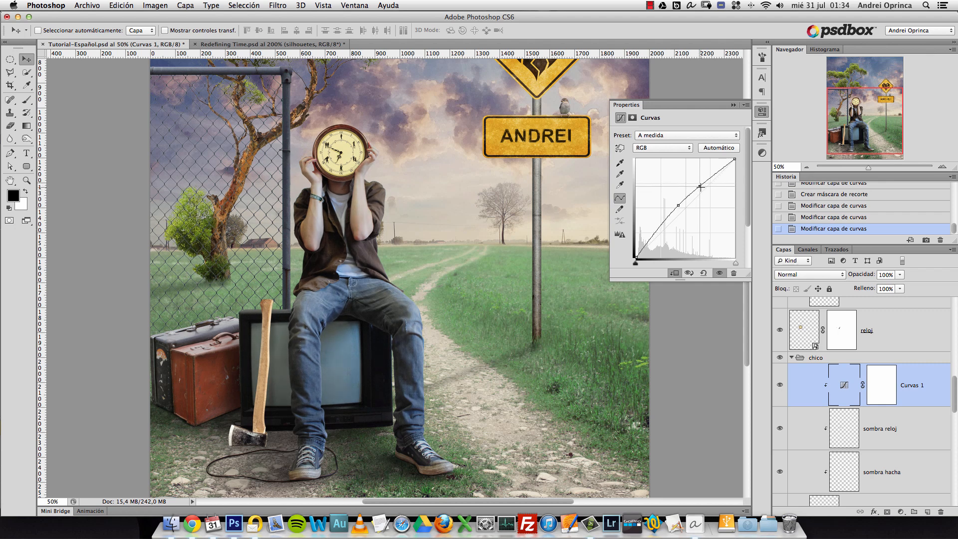
left_click_drag(701, 187, 699, 185)
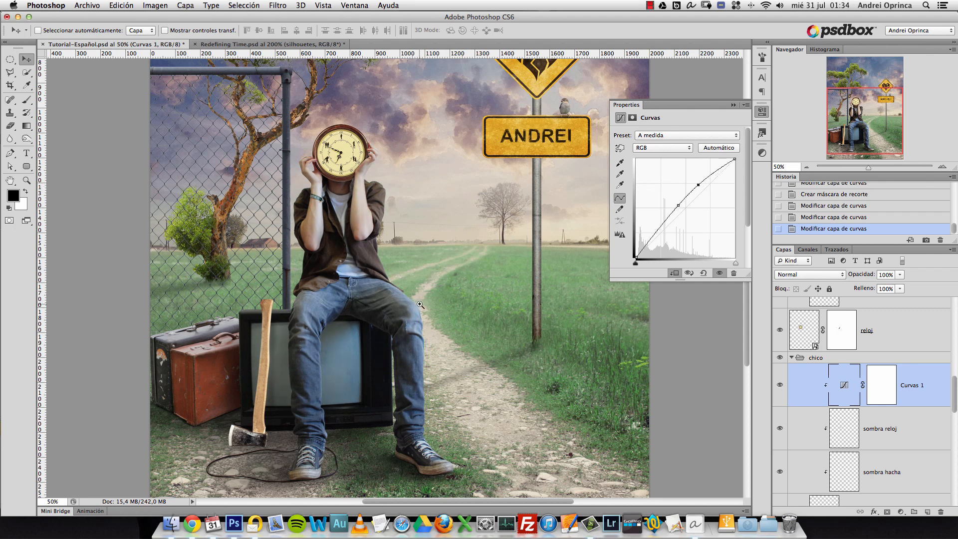
left_click(429, 305)
left_click_drag(699, 185, 698, 185)
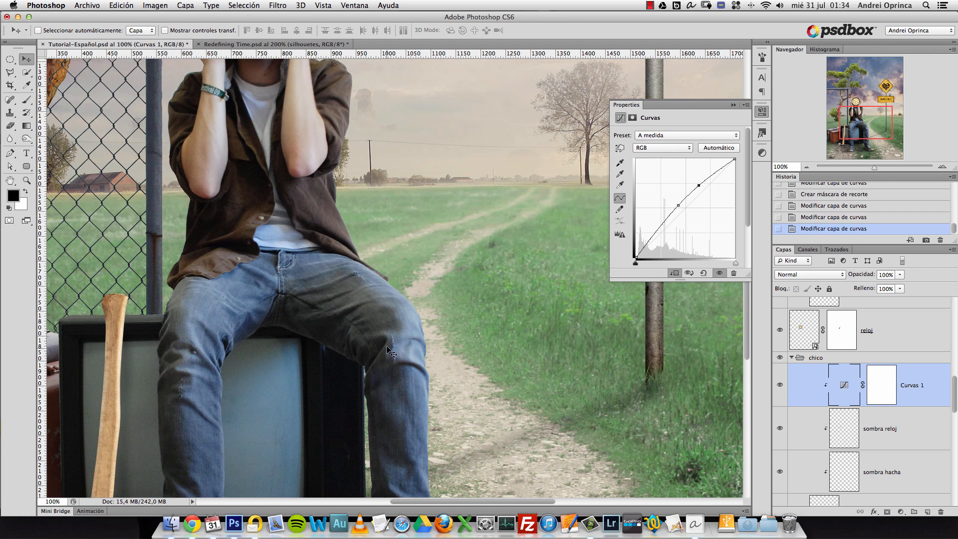
Shift the curve's lower point toward the shadows to lighten the jeans and television, and compare with the Curves layer off and on
scroll(405, 336, "down", 5)
scroll(404, 335, "left", 1)
left_click_drag(681, 205, 670, 212)
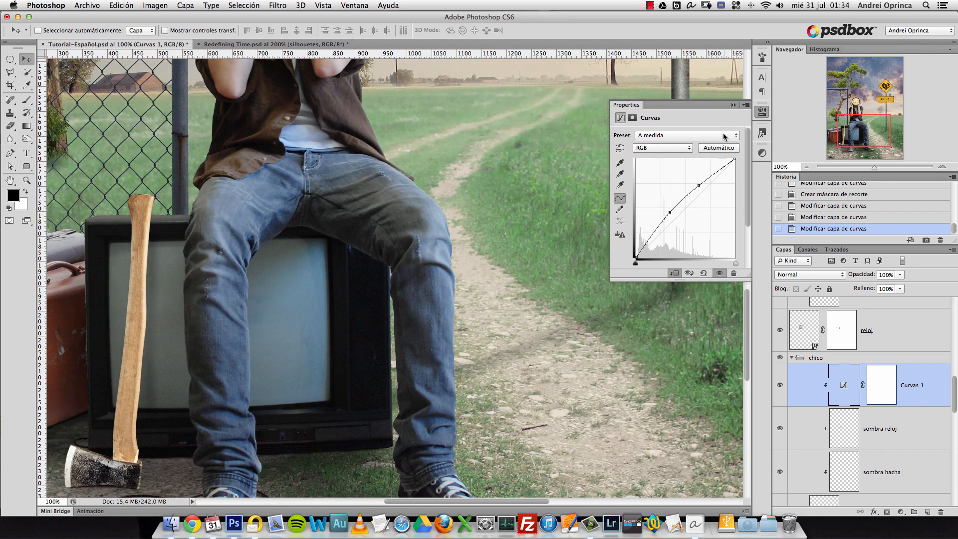
left_click(732, 106)
left_click(779, 385)
left_click(778, 385)
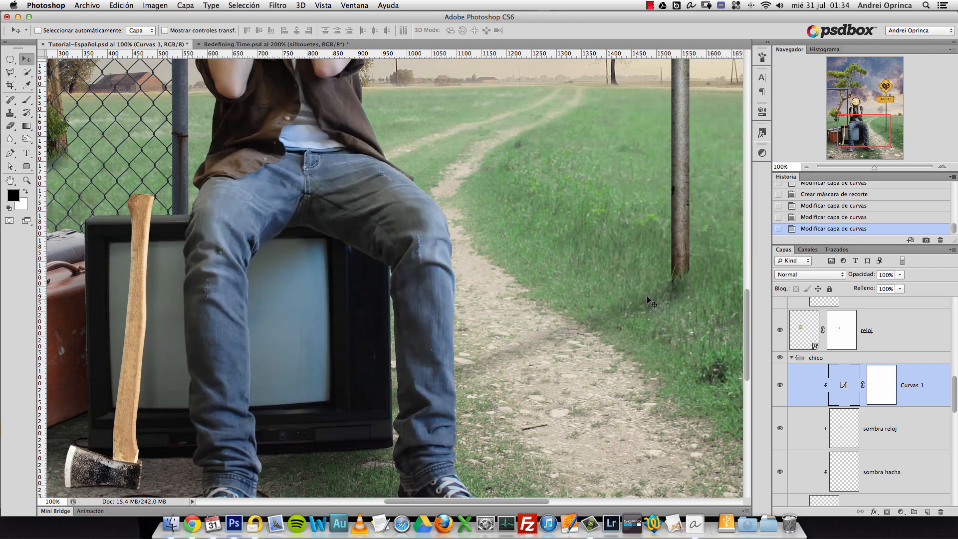
Reopen the Curvas 1 adjustment and raise its lower point a little more
double_click(843, 385)
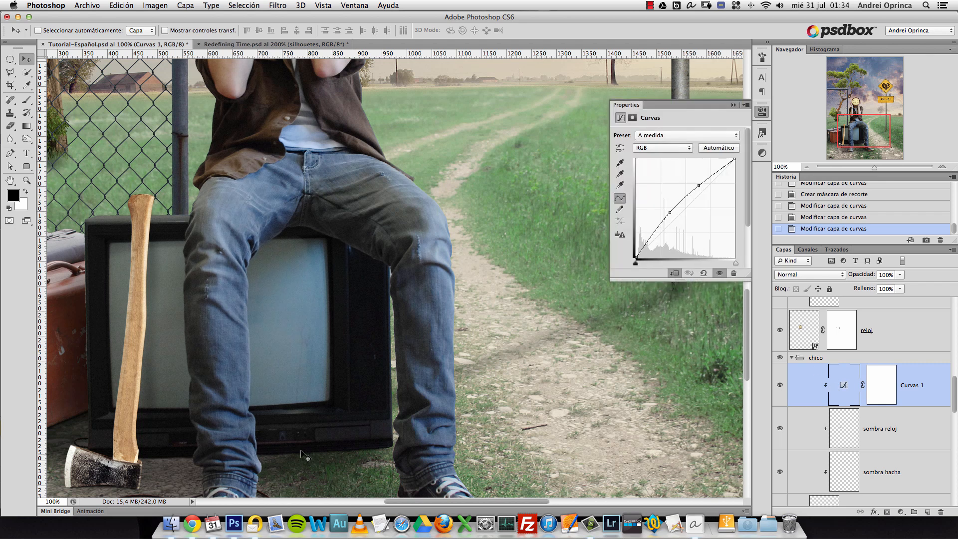
left_click_drag(670, 212, 680, 167)
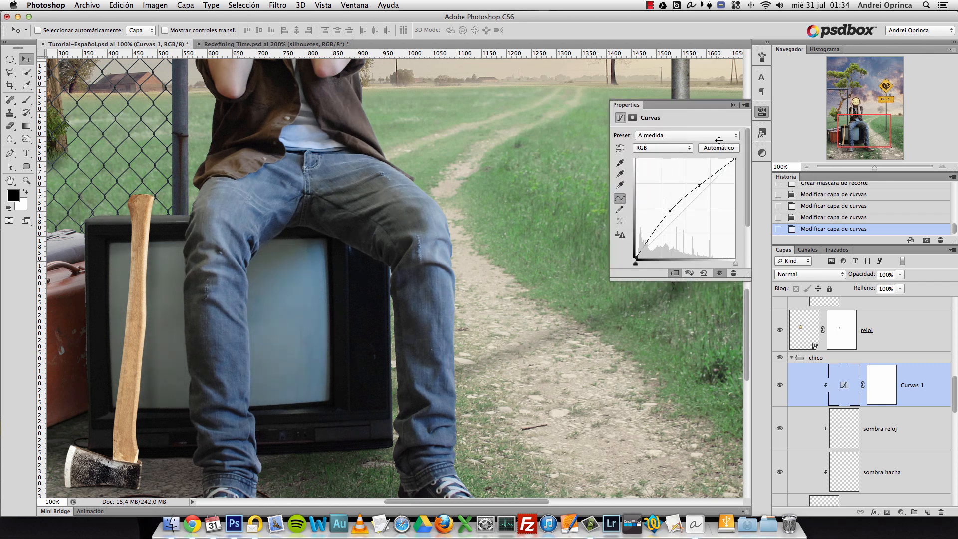
left_click(734, 105)
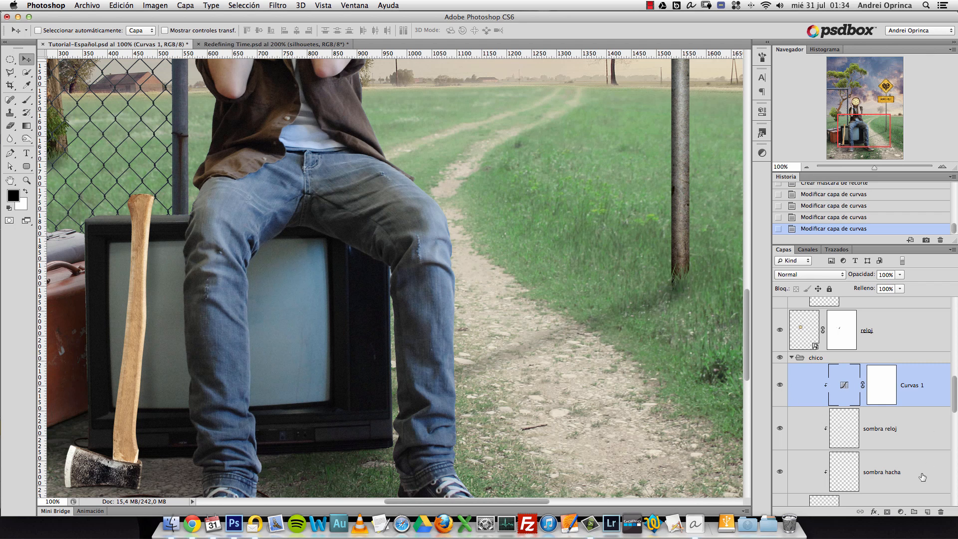
Add a Hue/Saturation adjustment layer above Curvas 1 and clip it to the layers below
left_click(901, 512)
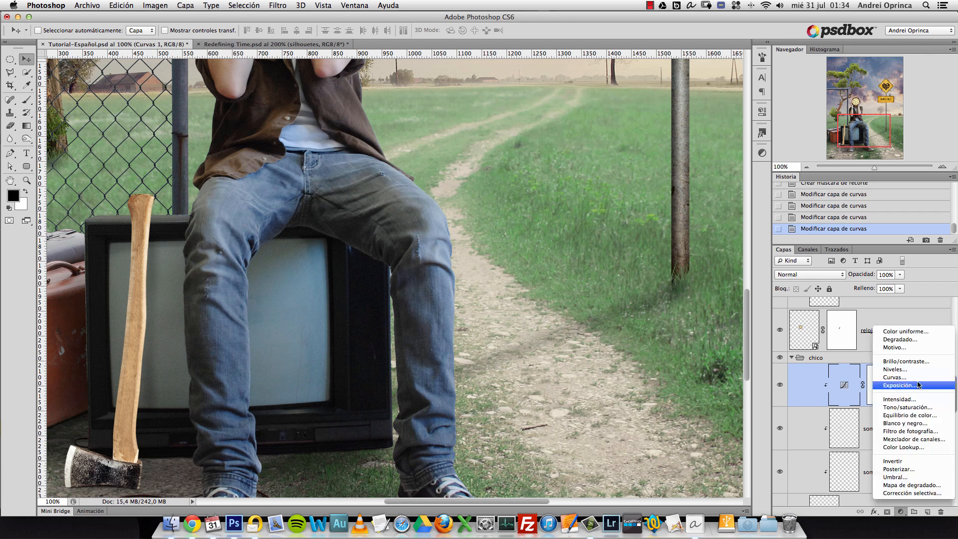
left_click(913, 407)
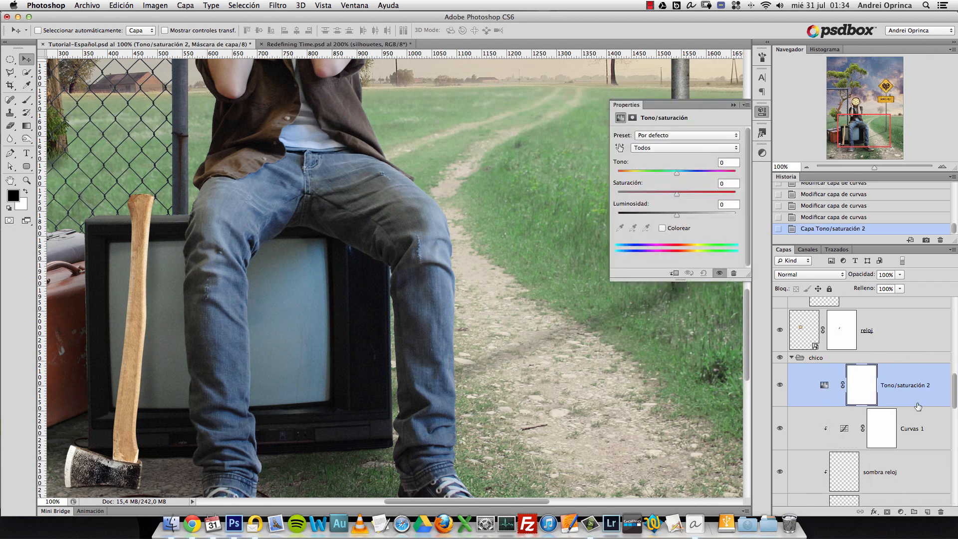
left_click_drag(920, 403, 915, 413)
key("super+z")
left_click(912, 405, "alt")
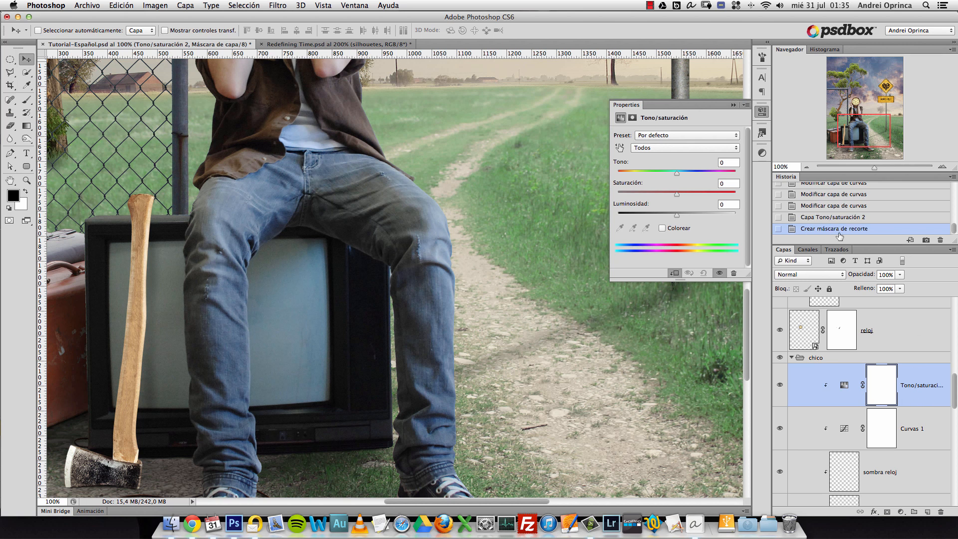
Set the Hue/Saturation layer's saturation to -24 and compare the whole composition with the adjustment off and on
mouse_move(680, 192)
left_mouse_down()
mouse_move(647, 192)
mouse_move(662, 192)
left_mouse_up()
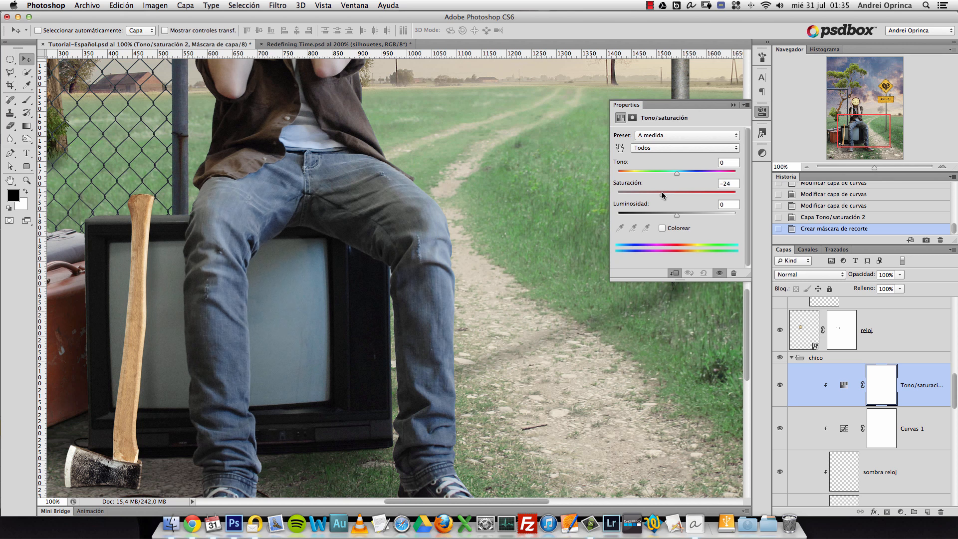
left_click(733, 105)
left_click(807, 166)
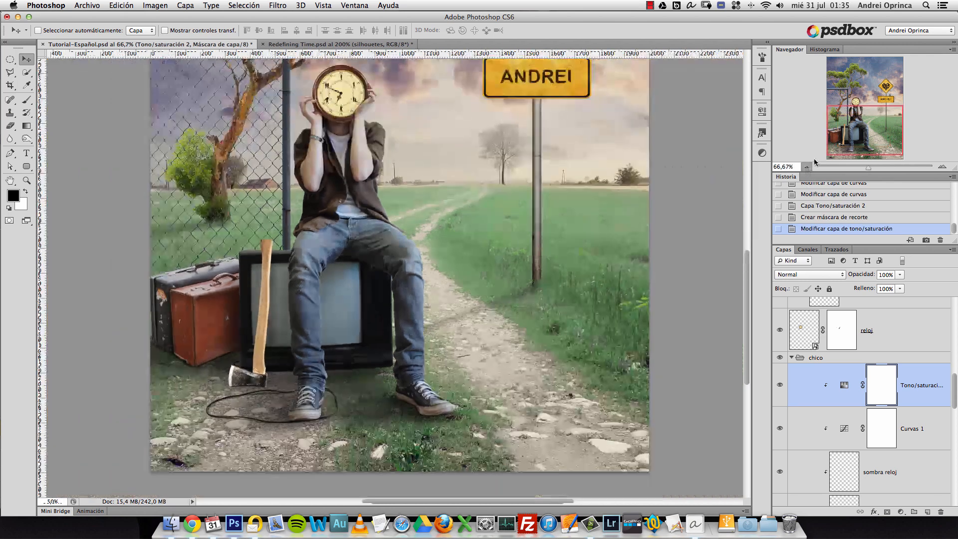
left_click(807, 167)
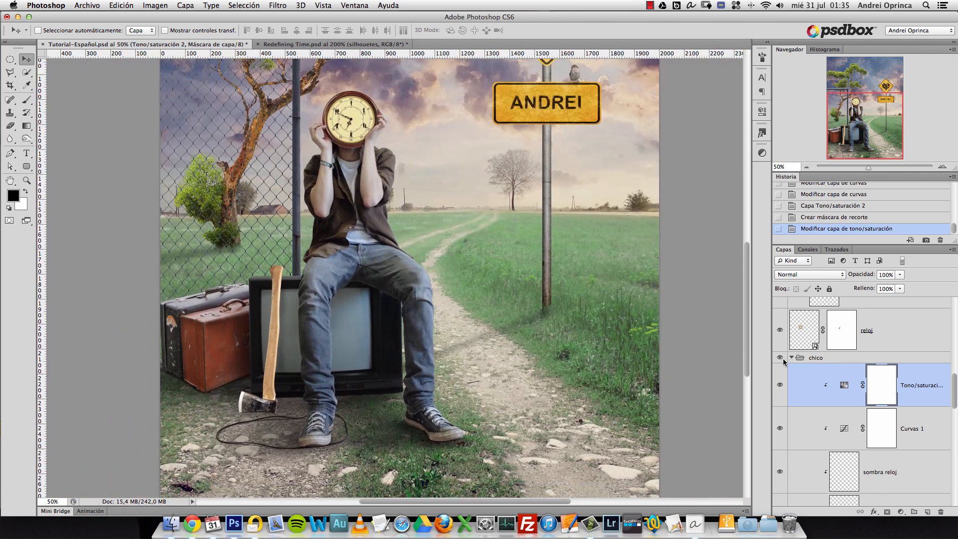
left_click(779, 387)
left_click(780, 386)
Add a solid color fill layer in dark blue-violet #110f1b above the Hue/Saturation layer and clip it to the figure
left_click(901, 512)
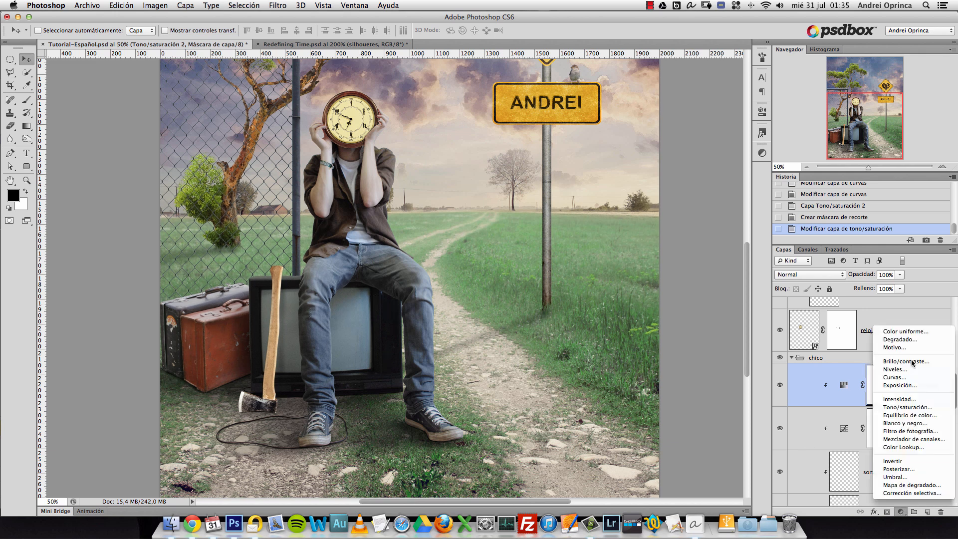
left_click(913, 340)
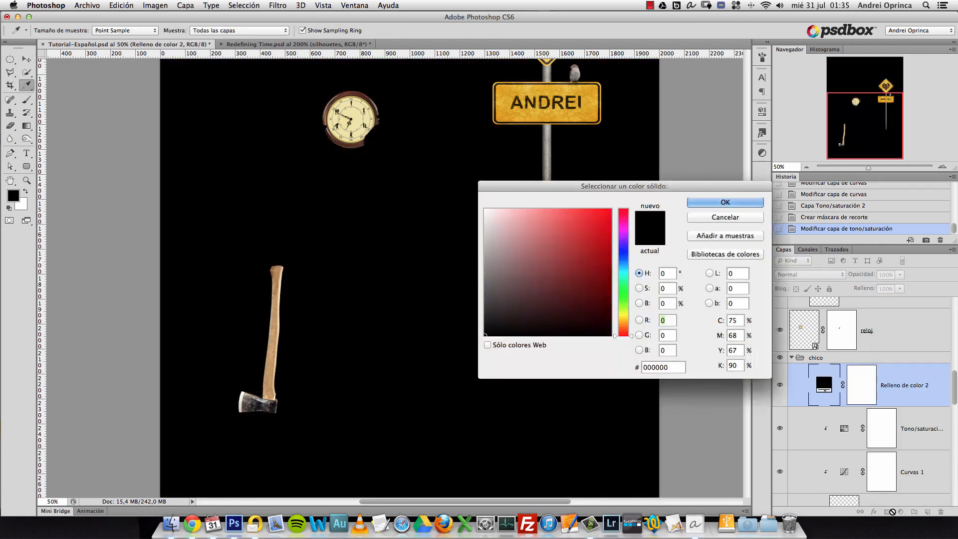
key("alt")
left_click(623, 260)
left_click_drag(621, 266, 625, 249)
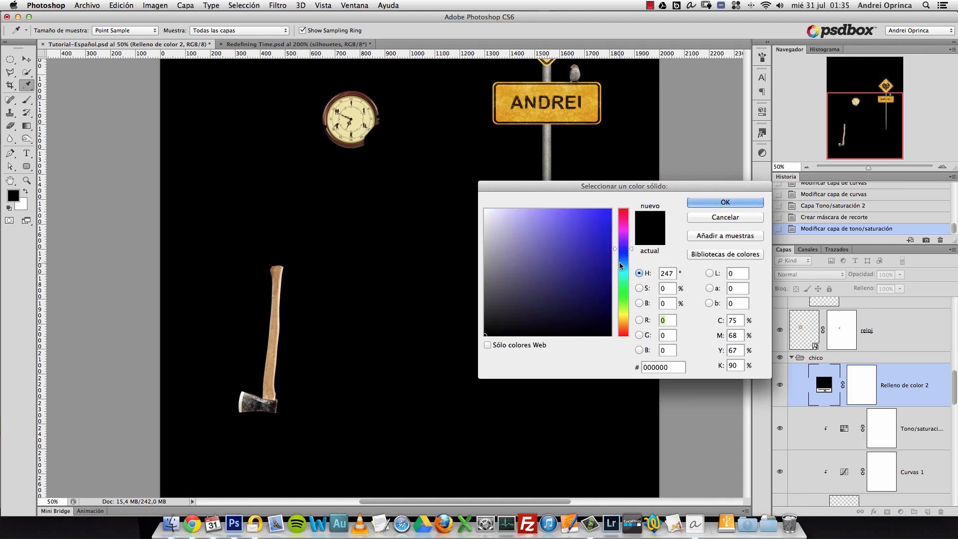
left_click_drag(533, 325, 535, 321)
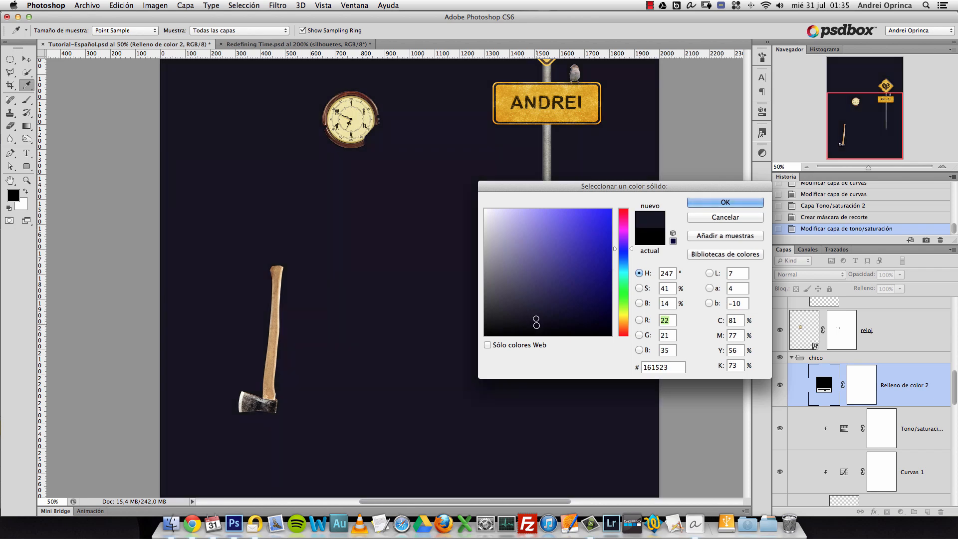
left_click(539, 322)
left_click(731, 203)
left_click(920, 403, "alt")
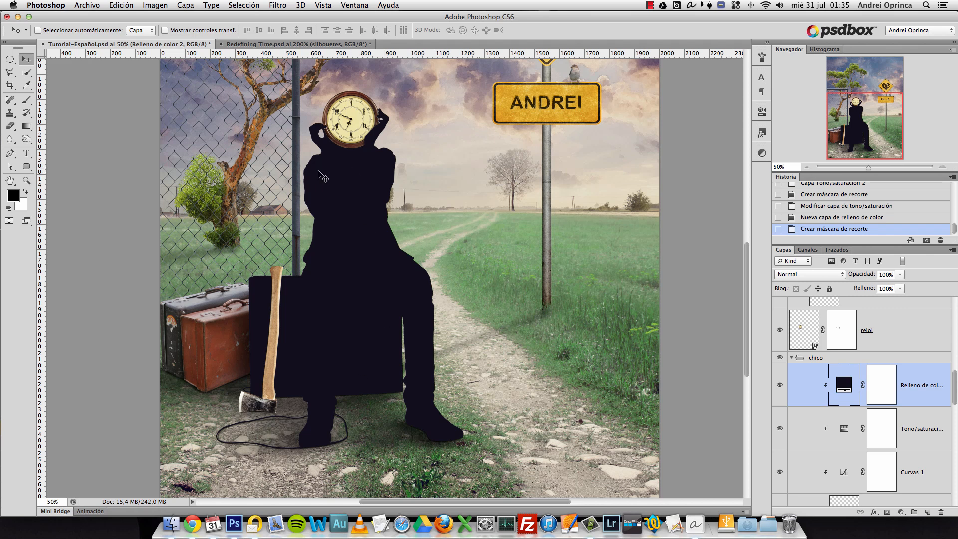
Set the fill layer's blend mode to Exclusion and toggle its visibility repeatedly to compare the tint on the figure
left_click(818, 275)
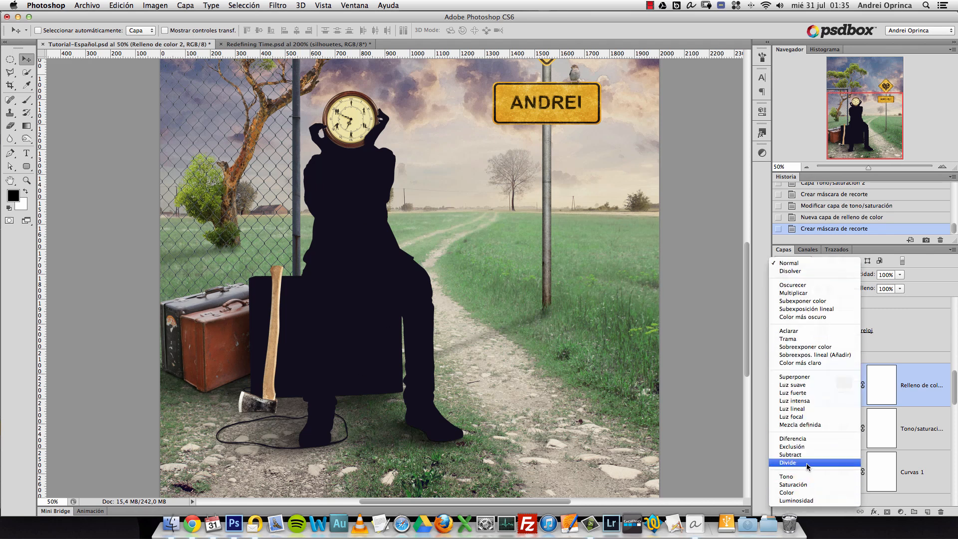
left_click(794, 447)
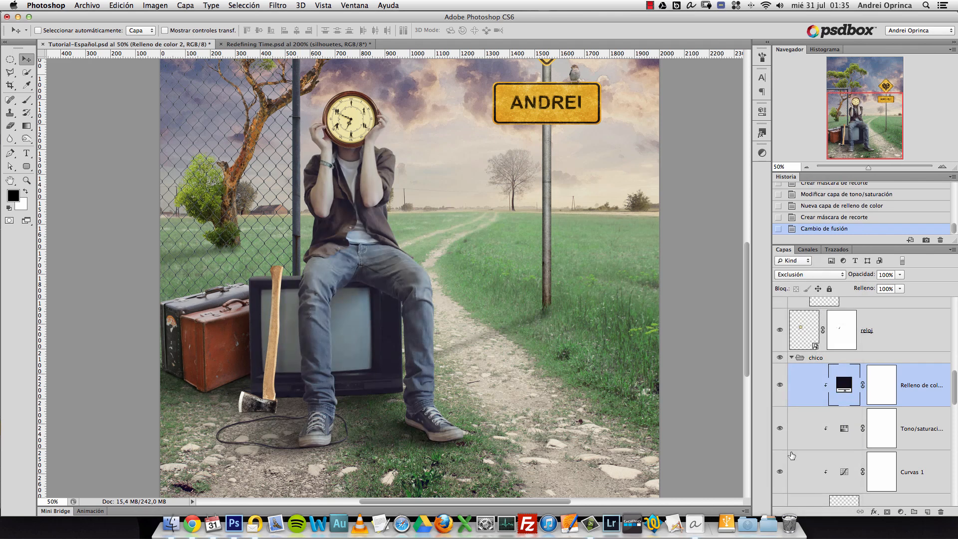
left_click(780, 385)
left_click(780, 385)
left_click(780, 385)
left_click(780, 385)
left_click(780, 385)
left_click(780, 385)
left_click(779, 385)
left_click(780, 382)
Change the solid color fill to a less saturated dark blue
double_click(845, 386)
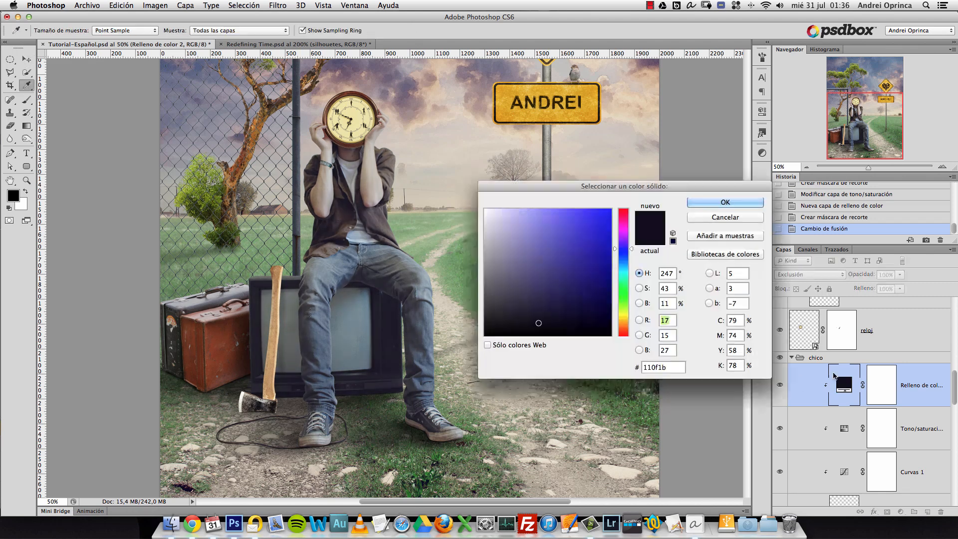
left_click_drag(559, 321, 522, 325)
left_click(724, 204)
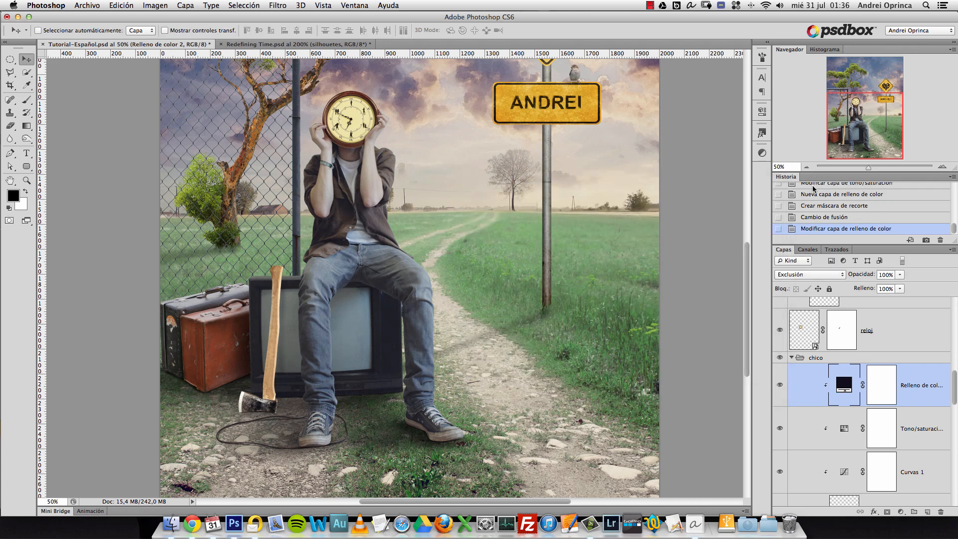
Enlarge the Navigator preview and compare the composition with the "sombras suaves" shadow layer hidden and shown
left_click_drag(815, 175, 815, 200)
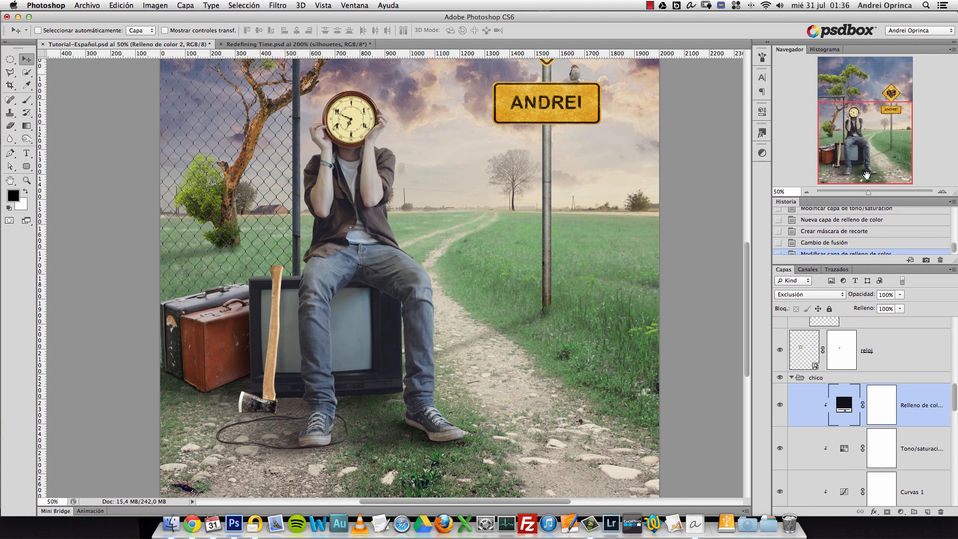
left_click_drag(953, 398, 935, 470)
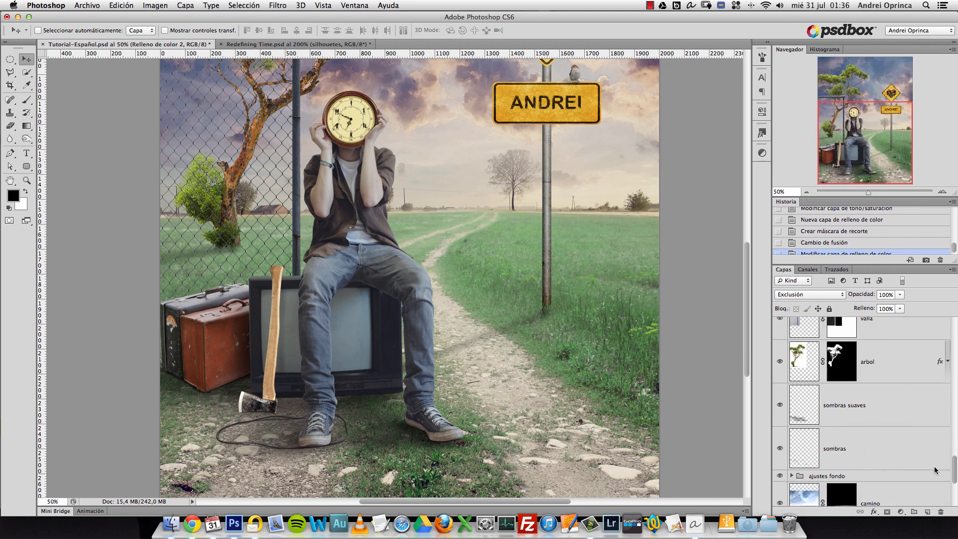
left_click(780, 406)
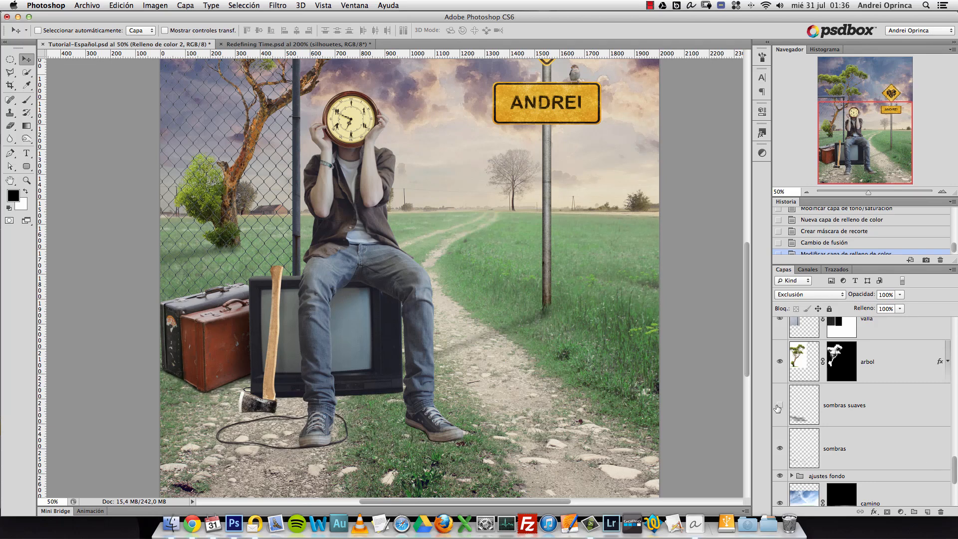
left_click(780, 406)
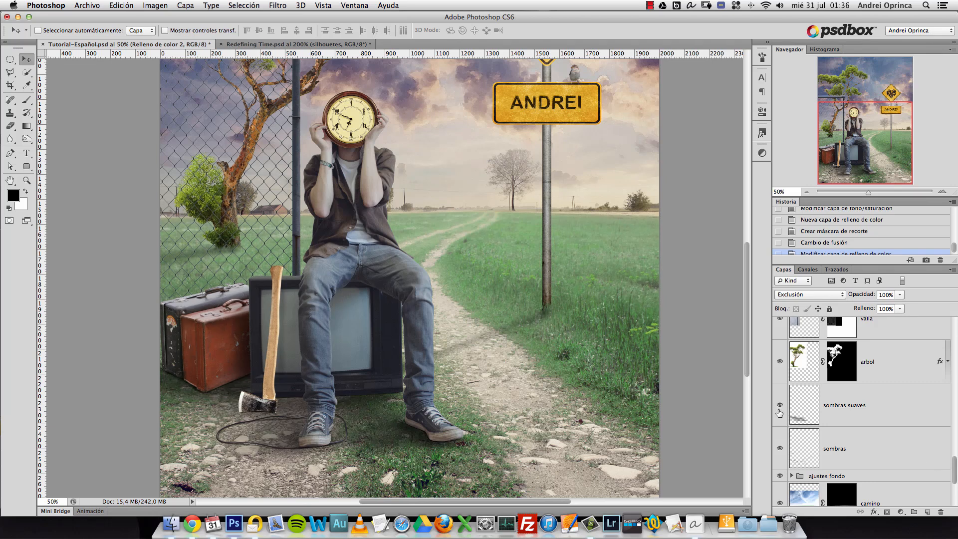
left_click(780, 405)
left_click(780, 405)
Add a Levels adjustment layer above the solid color fill in the chico group and clip it to the figure
left_click_drag(955, 469, 956, 396)
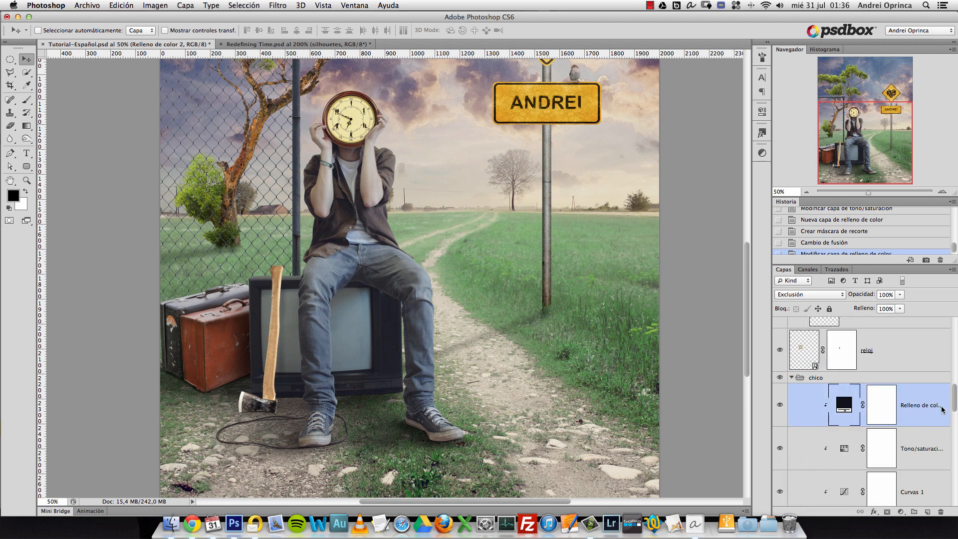
left_click(902, 512)
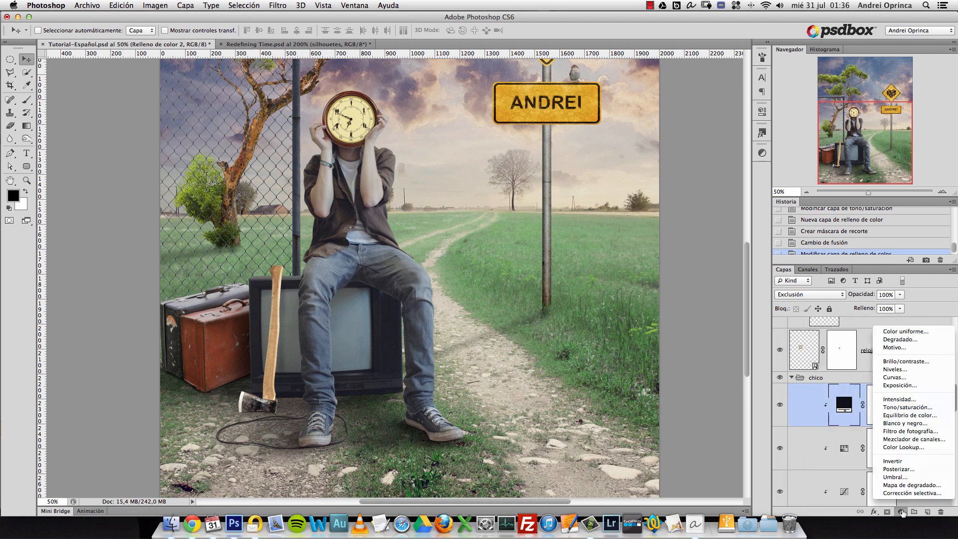
left_click(906, 370)
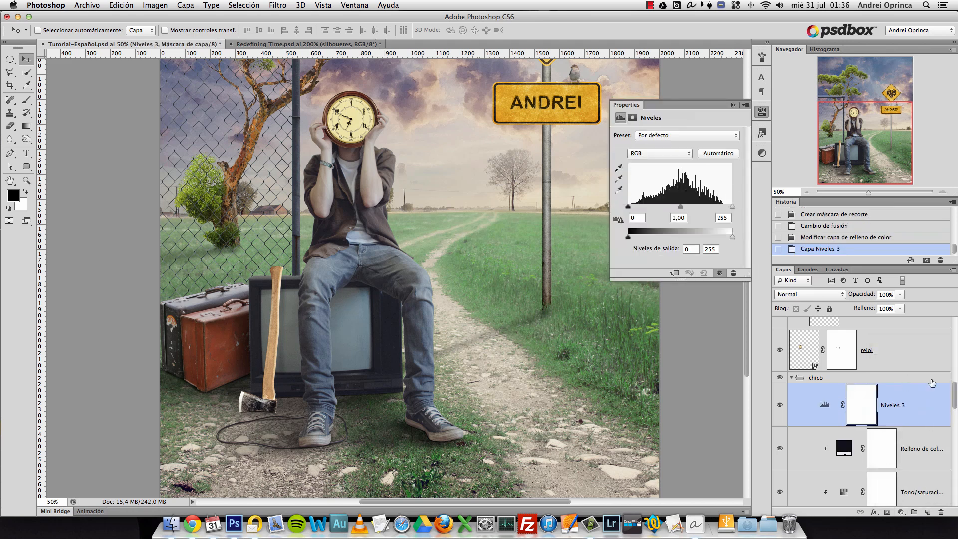
left_click(918, 427, "alt")
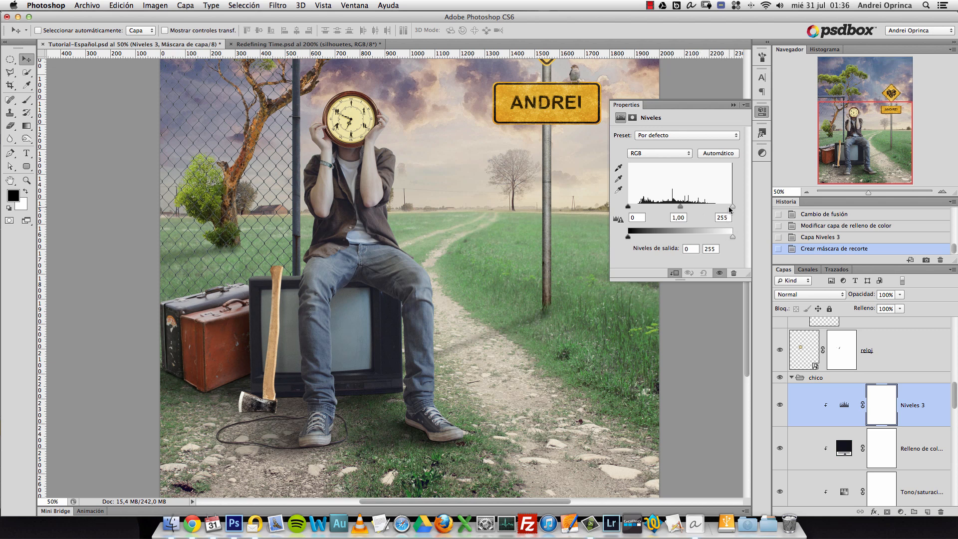
Set the Levels midtones to 0.89 and the white input to about 226, comparing the figure with the adjustment off and on
left_click_drag(732, 209, 726, 210)
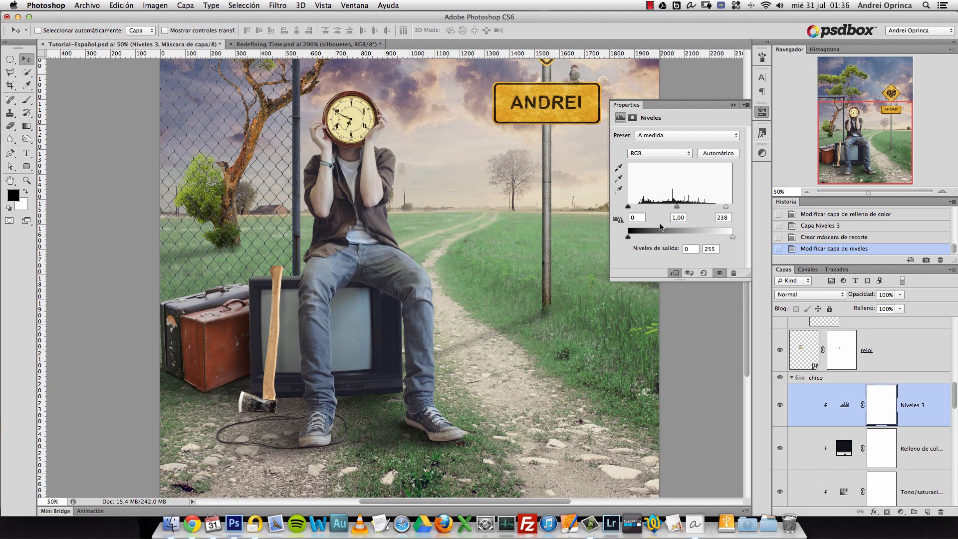
left_click_drag(678, 207, 680, 208)
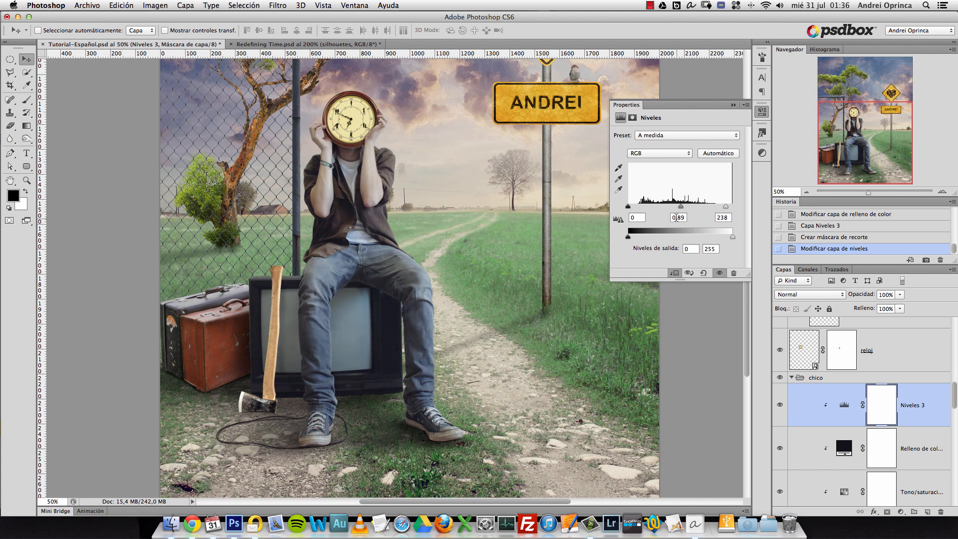
left_click_drag(726, 209, 721, 211)
left_click(778, 405)
left_click(775, 407)
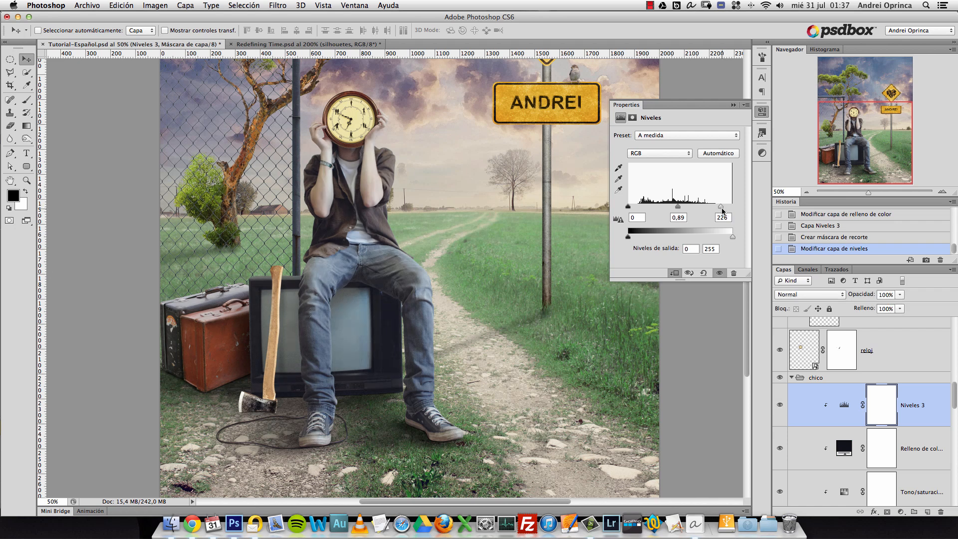
left_click_drag(723, 211, 720, 210)
left_click(733, 104)
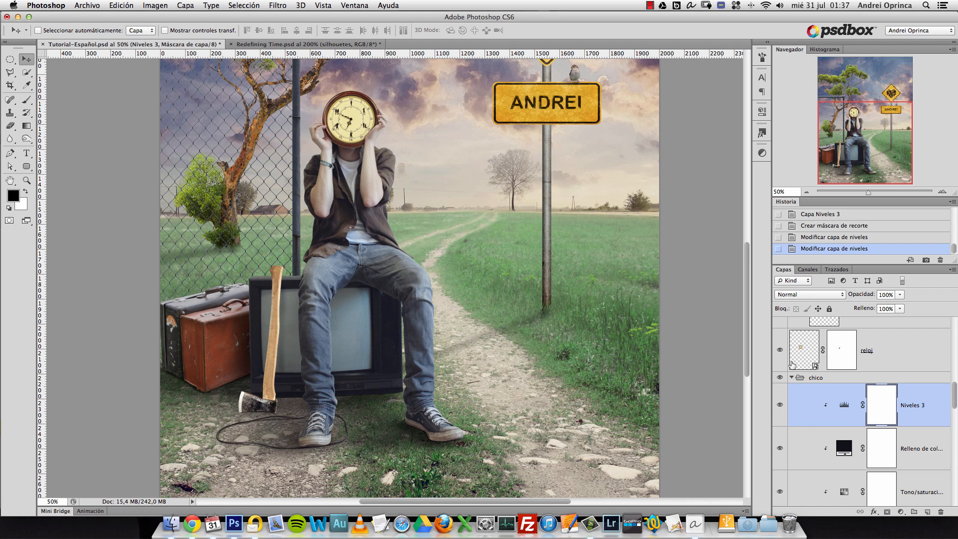
Collapse the chico group and clip the tapadera layer to the reloj clock layer
left_click(792, 378)
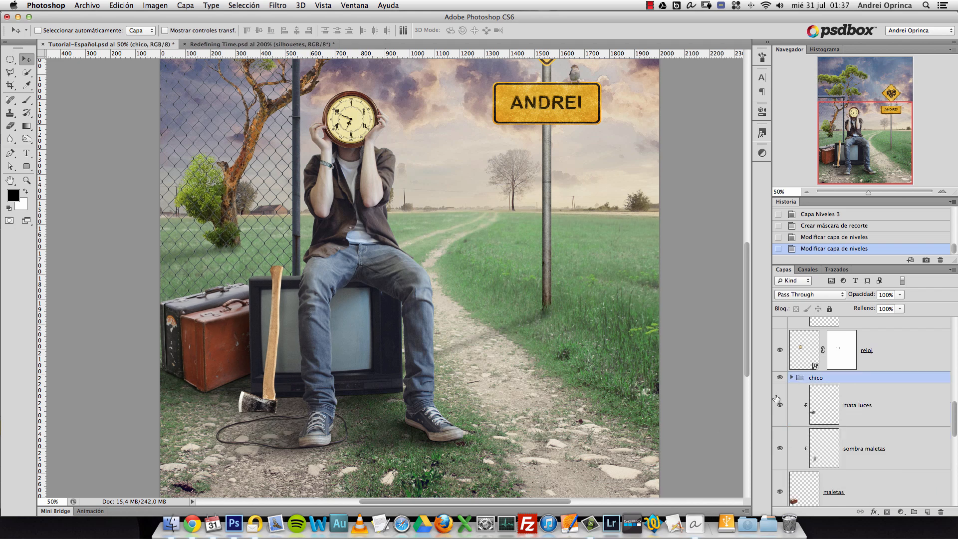
left_click(882, 350)
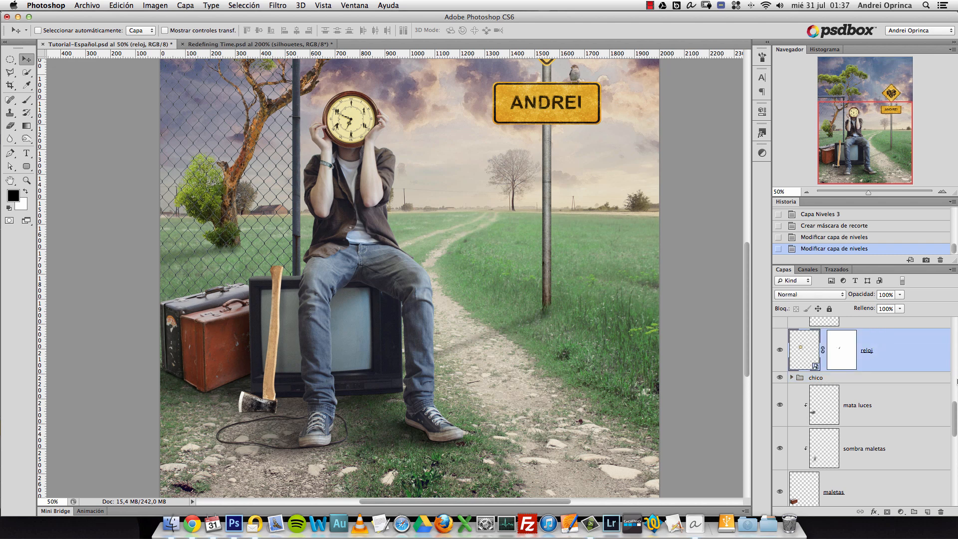
left_click_drag(954, 414, 957, 398)
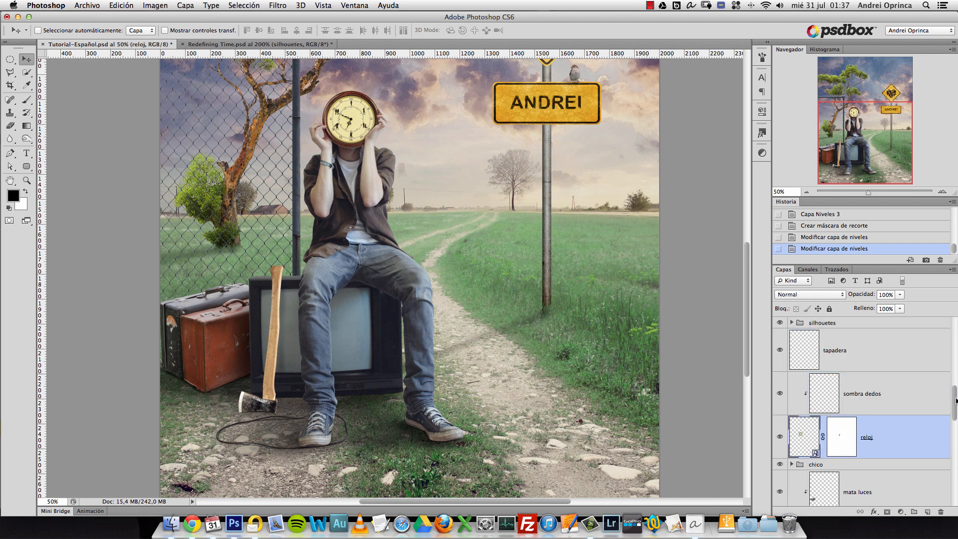
left_click(919, 405)
left_click(898, 364)
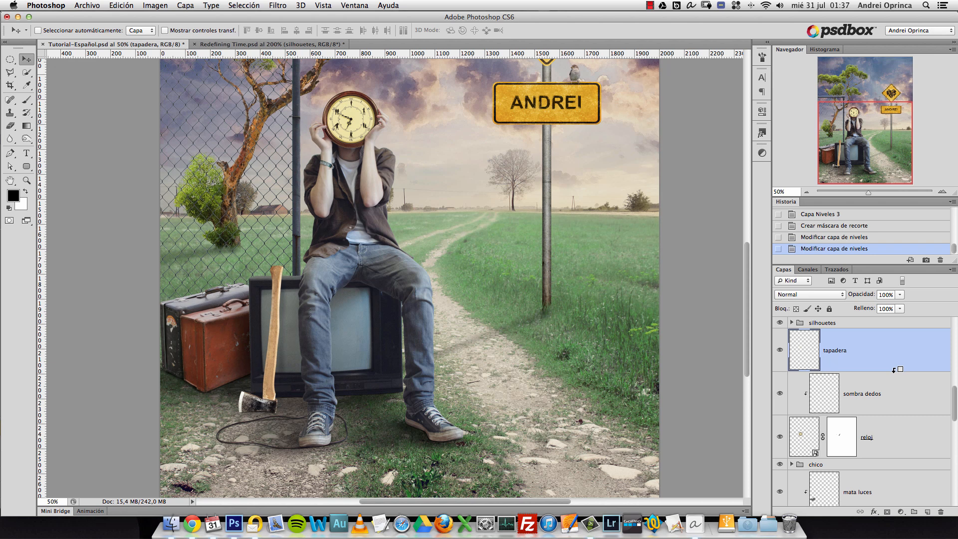
key("super+space")
left_click(370, 125)
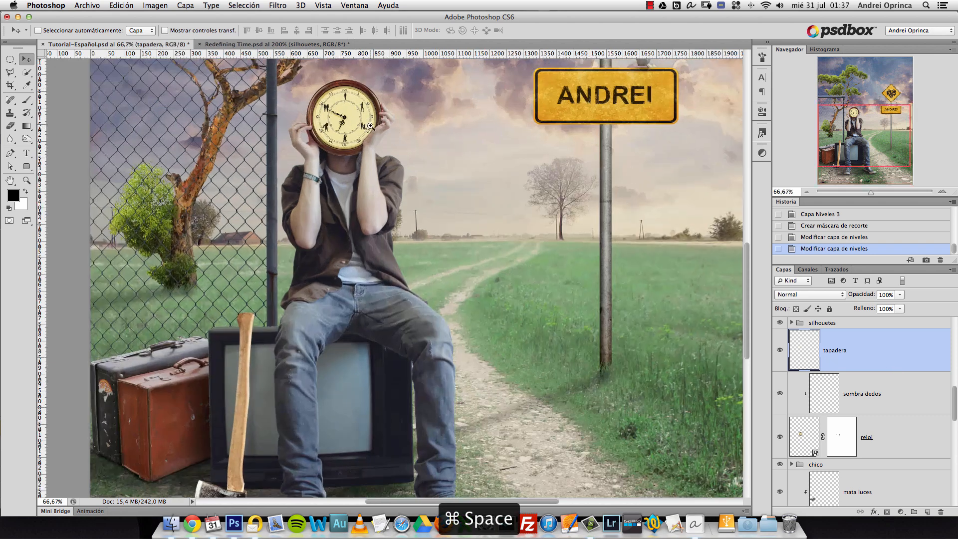
left_click(885, 372, "alt")
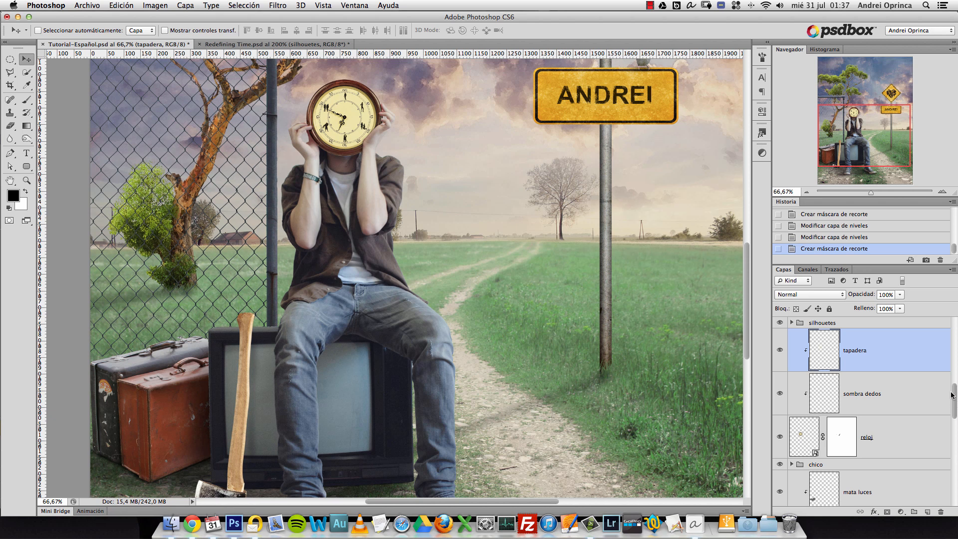
Add a Hue/Saturation adjustment above tapadera, clipped to the clock, and set its saturation to -34
left_click(928, 511)
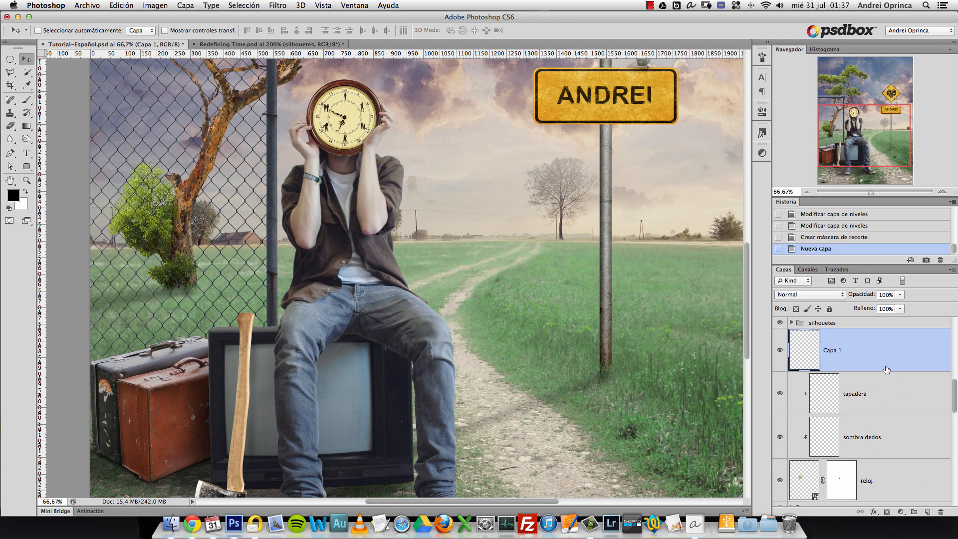
left_click_drag(927, 351, 940, 510)
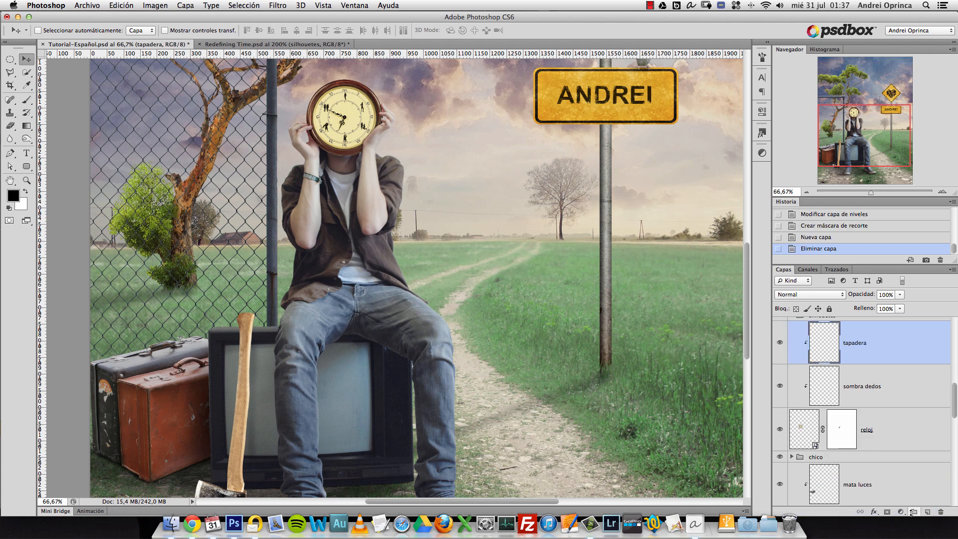
left_click_drag(956, 406, 957, 392)
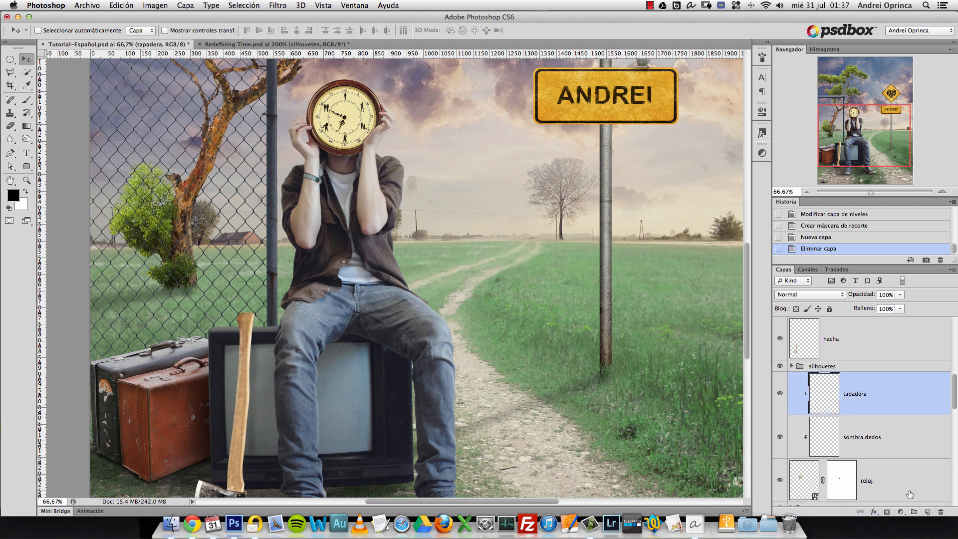
left_click(901, 512)
left_click(919, 409)
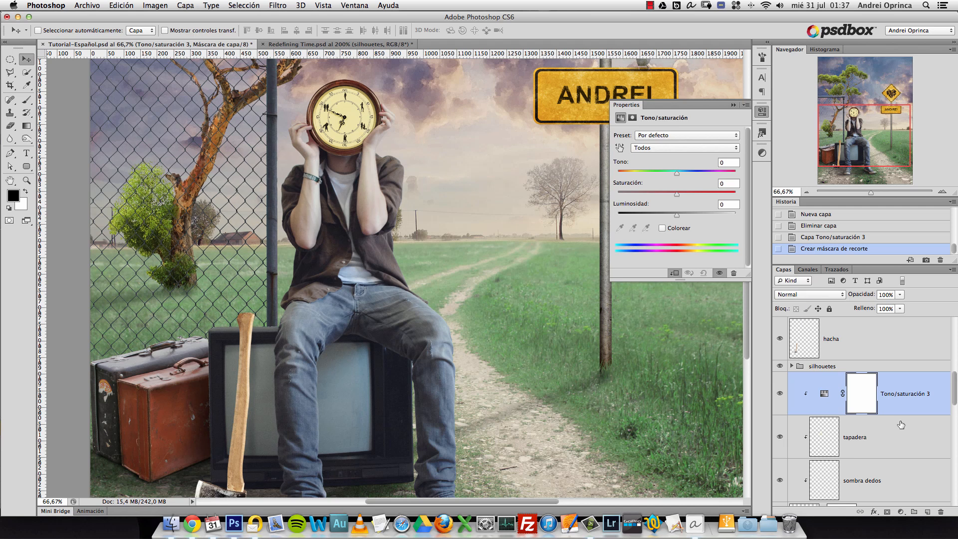
left_click_drag(671, 195, 657, 195)
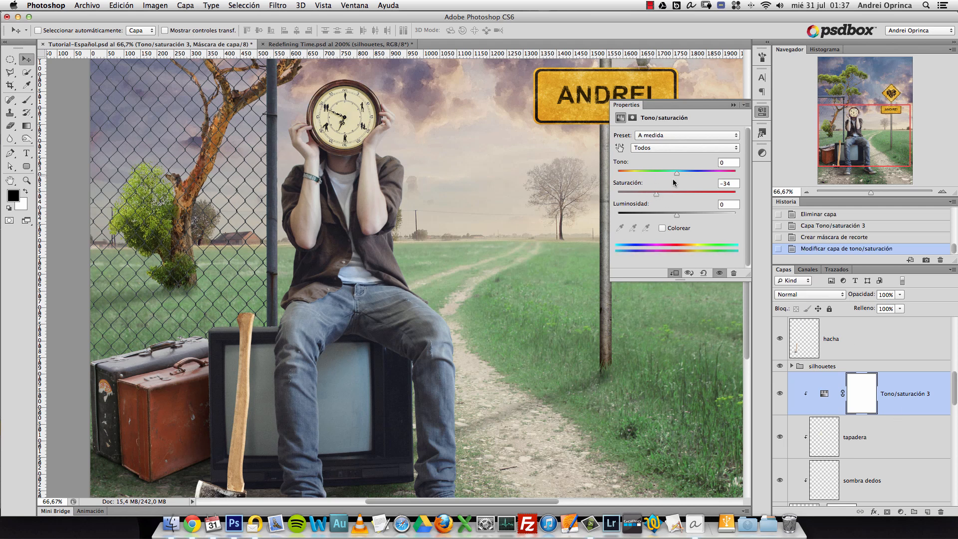
left_click(734, 105)
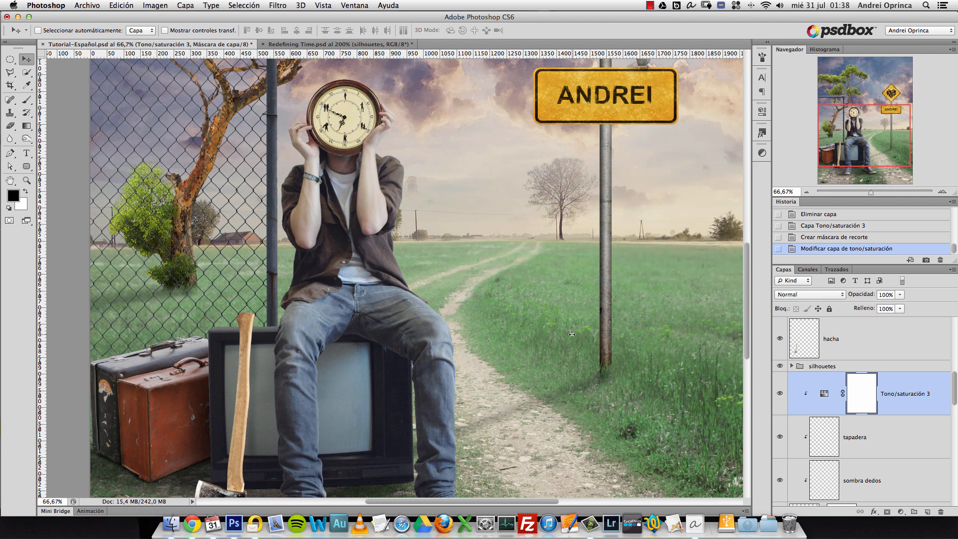
Group all the road sign layers, from layer 1 with the heart sign down to poste
left_click_drag(508, 254, 480, 313)
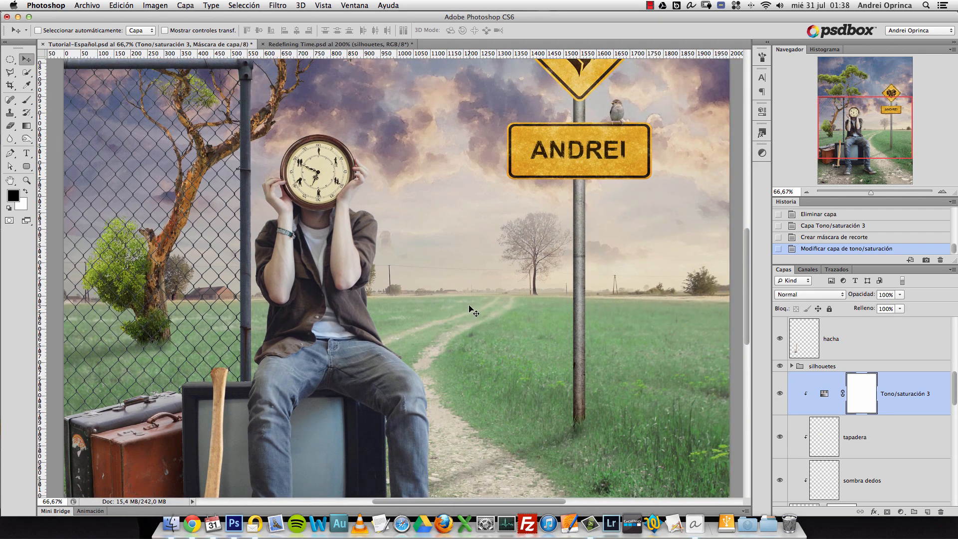
left_click_drag(568, 243, 404, 400)
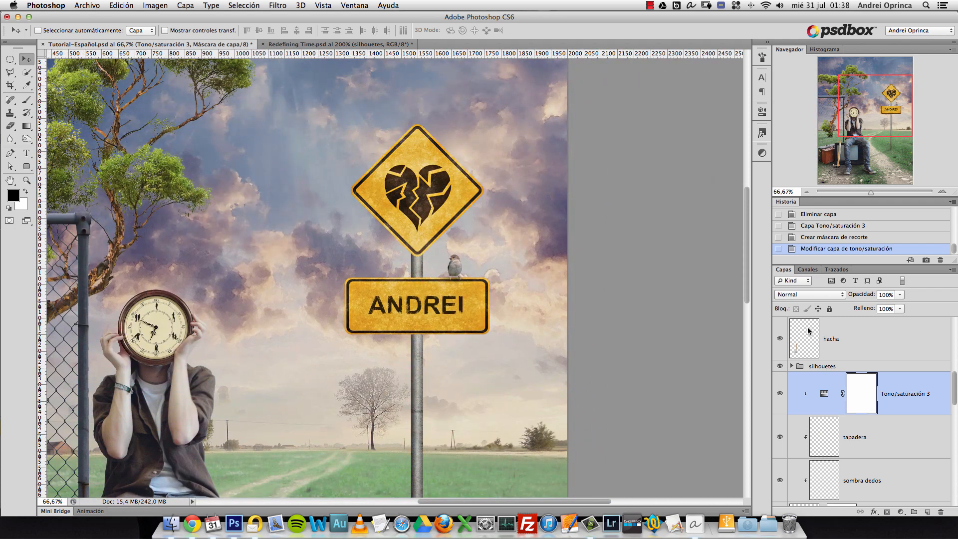
left_click(455, 185, "super")
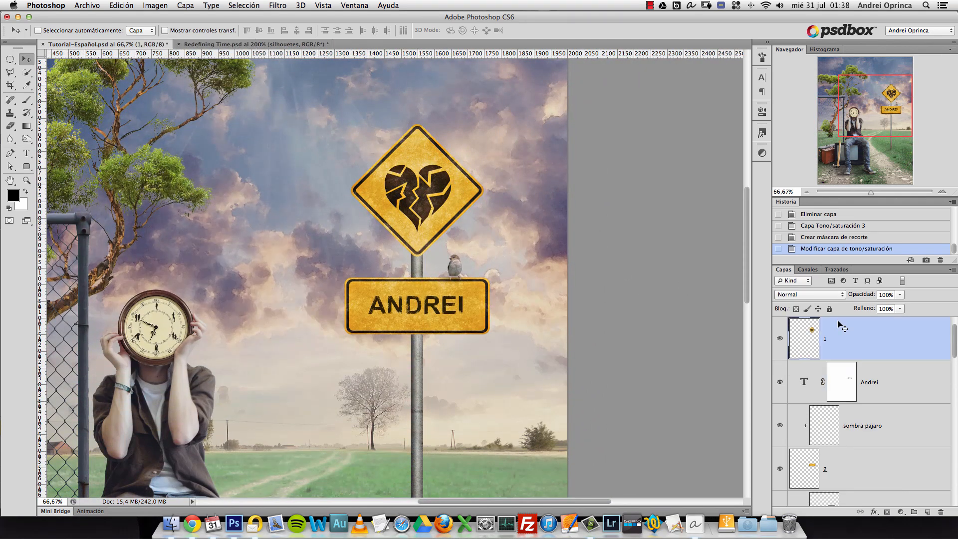
scroll(955, 339, "down", 1)
scroll(952, 335, "up", 2)
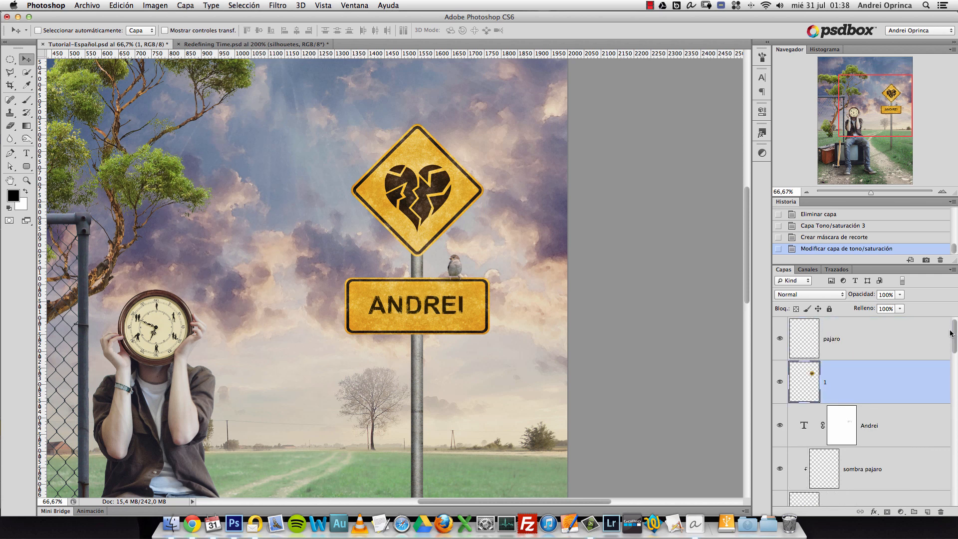
left_click_drag(951, 329, 951, 344)
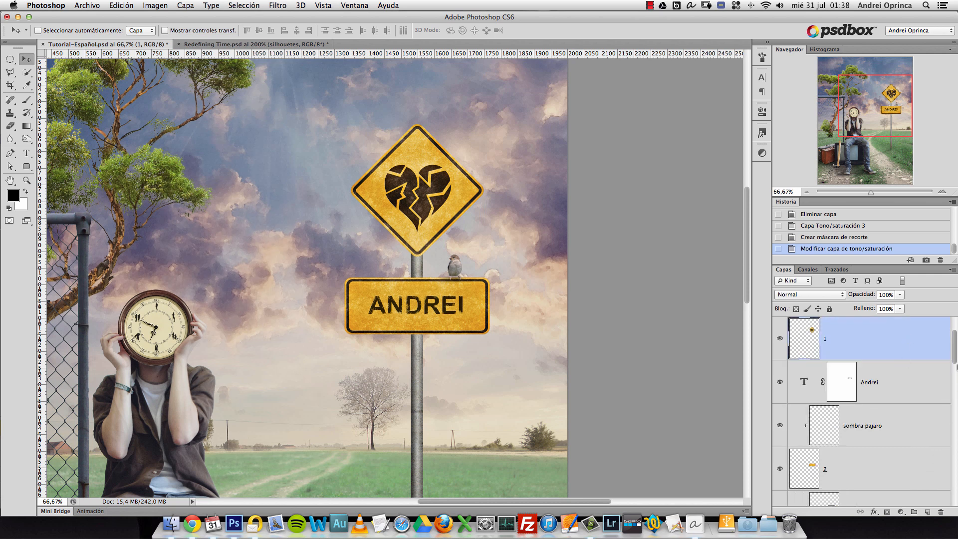
left_click_drag(955, 349, 953, 369)
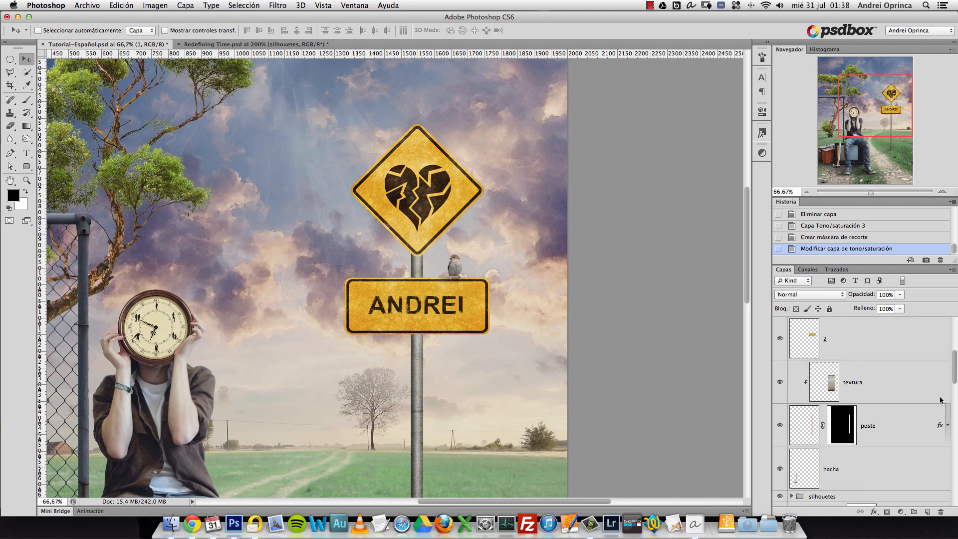
left_click(906, 429, "shift")
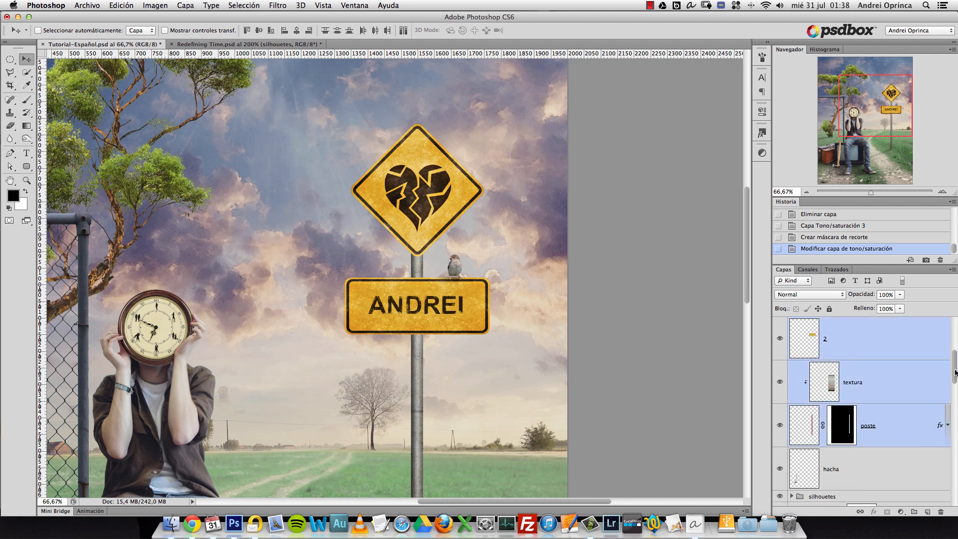
left_click_drag(955, 372, 957, 338)
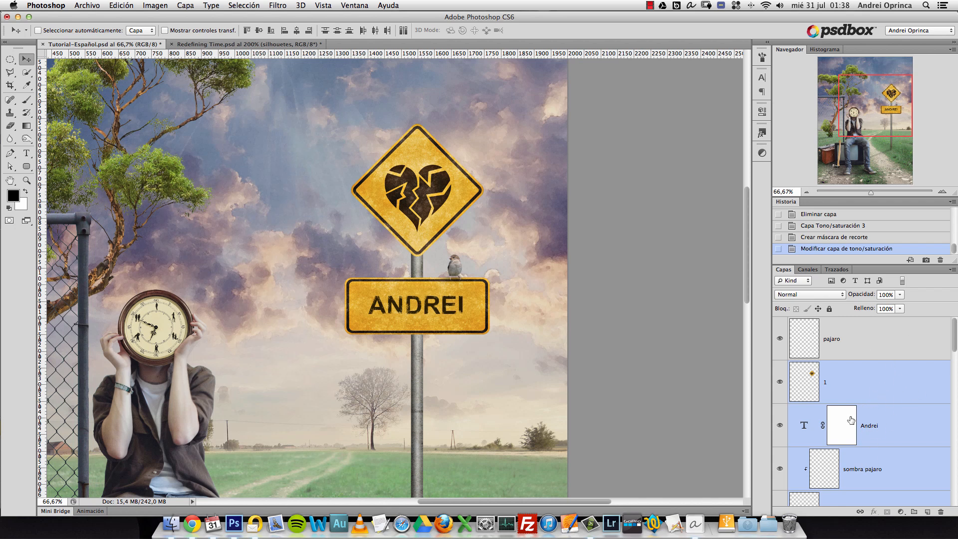
key("super+g")
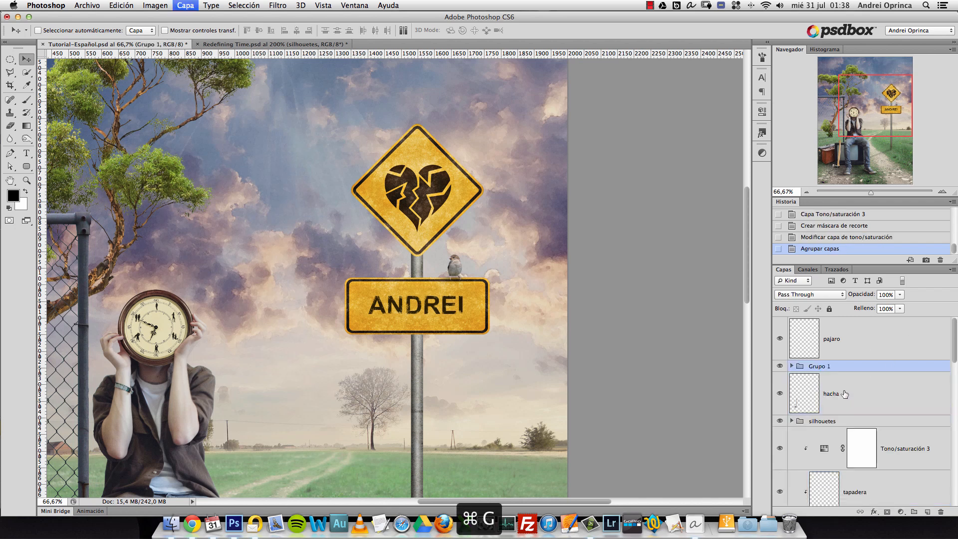
Rename the new road sign group as seña
double_click(820, 366)
type("seña")
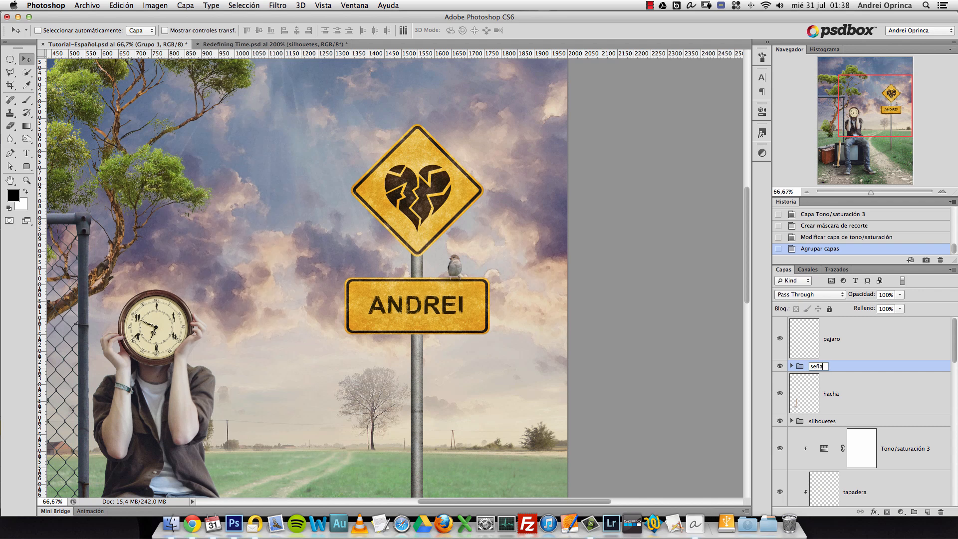
key("Return")
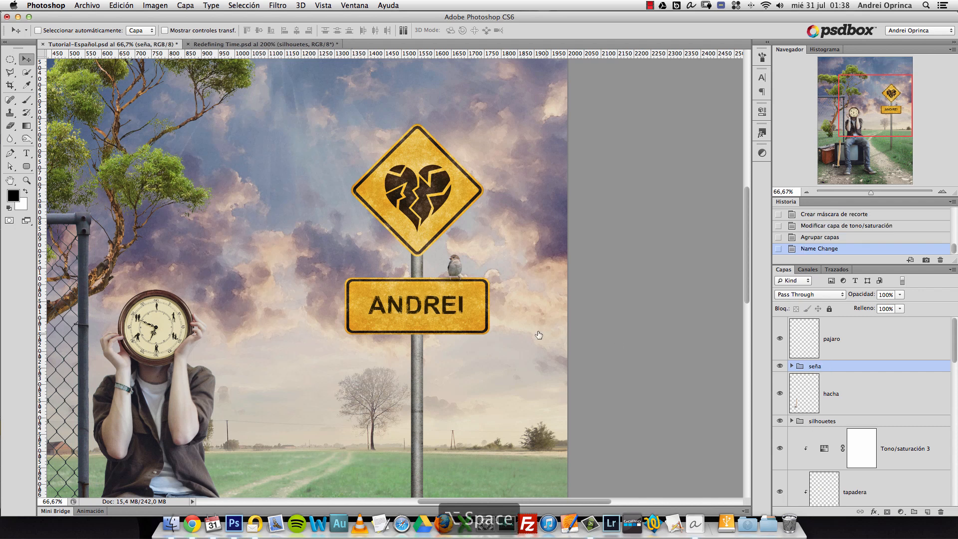
Correct the name of the road sign group from seña to señal
left_click(487, 313, "alt")
left_click(488, 316, "alt")
left_click(780, 366)
left_click(780, 366)
left_click(510, 183, "super")
left_click(510, 184, "super")
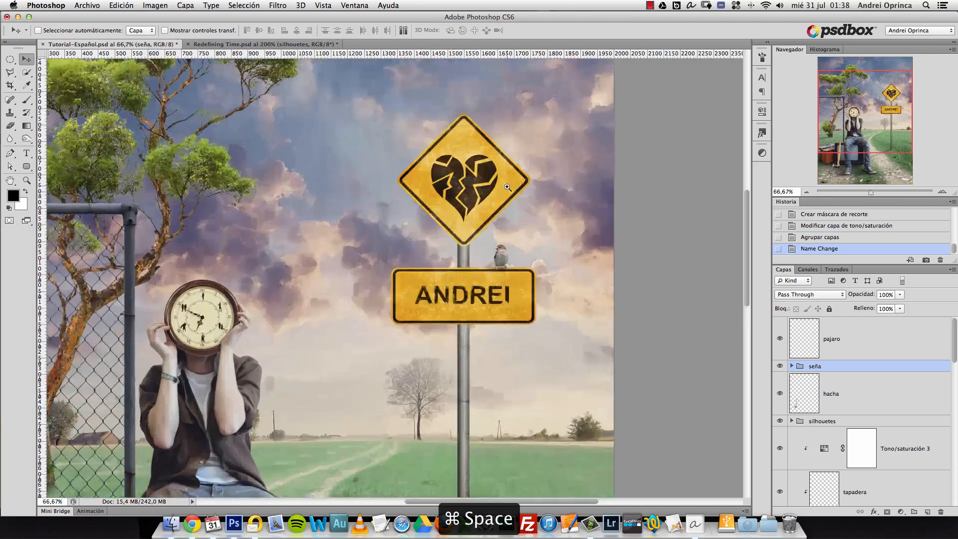
double_click(825, 366)
left_click(825, 366)
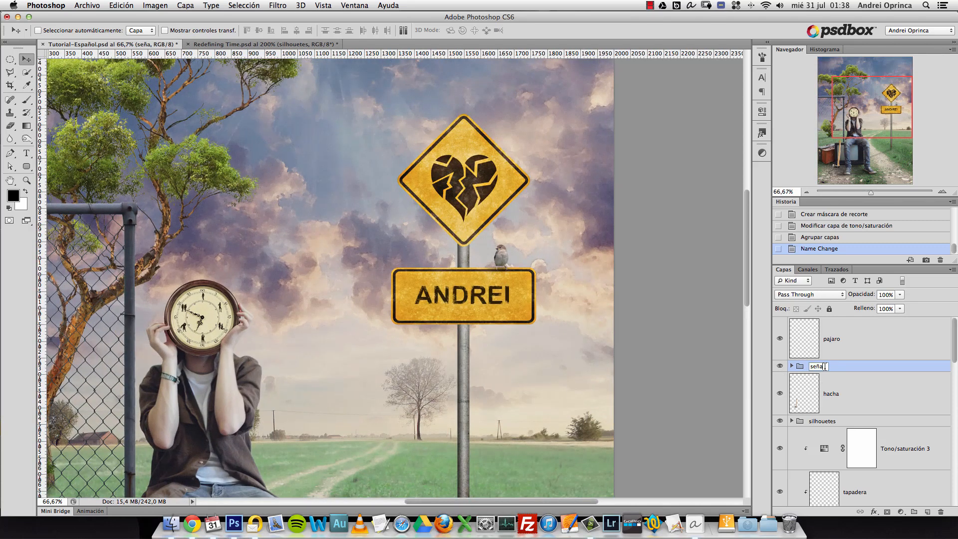
type("l")
key("Return")
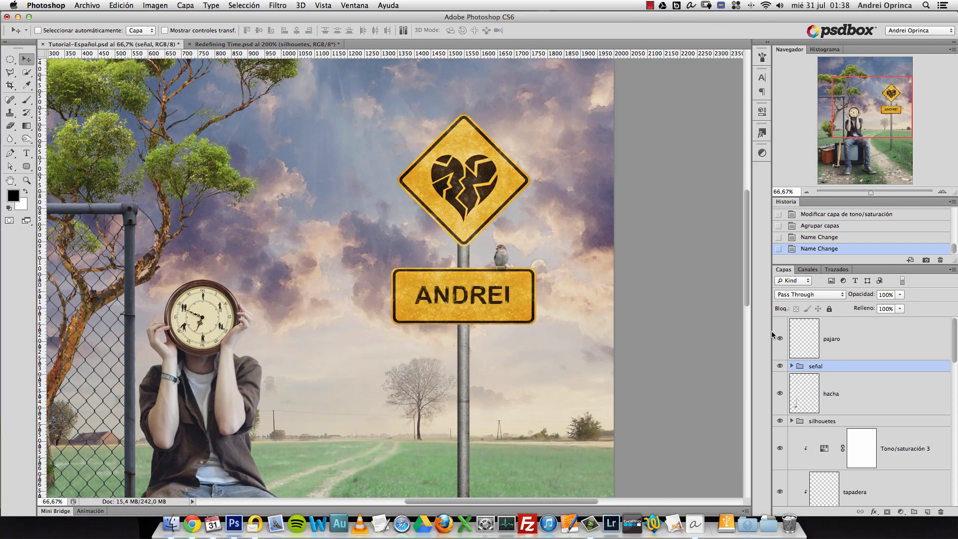
Add a Hue/Saturation adjustment above the señal group, clip it to the group, and set its saturation to -33
left_click(901, 512)
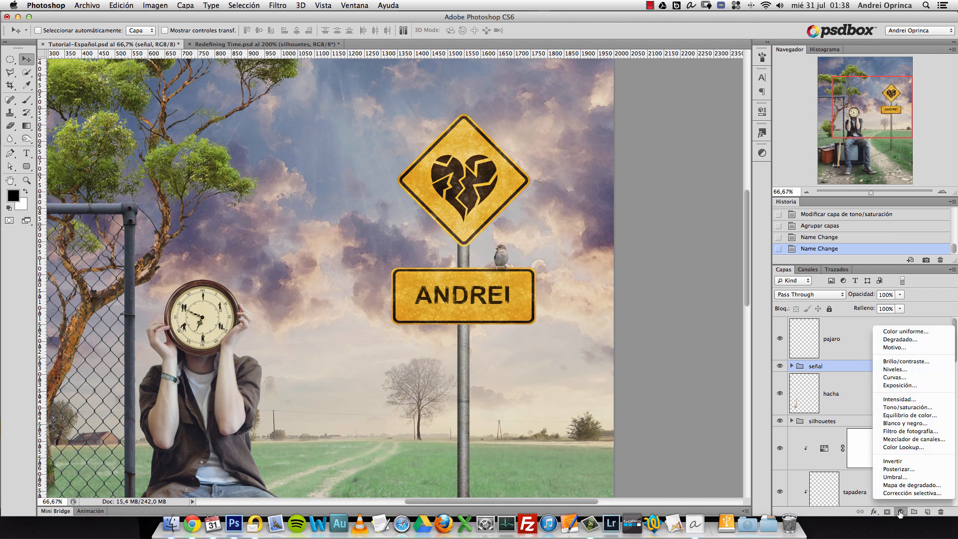
left_click(912, 408)
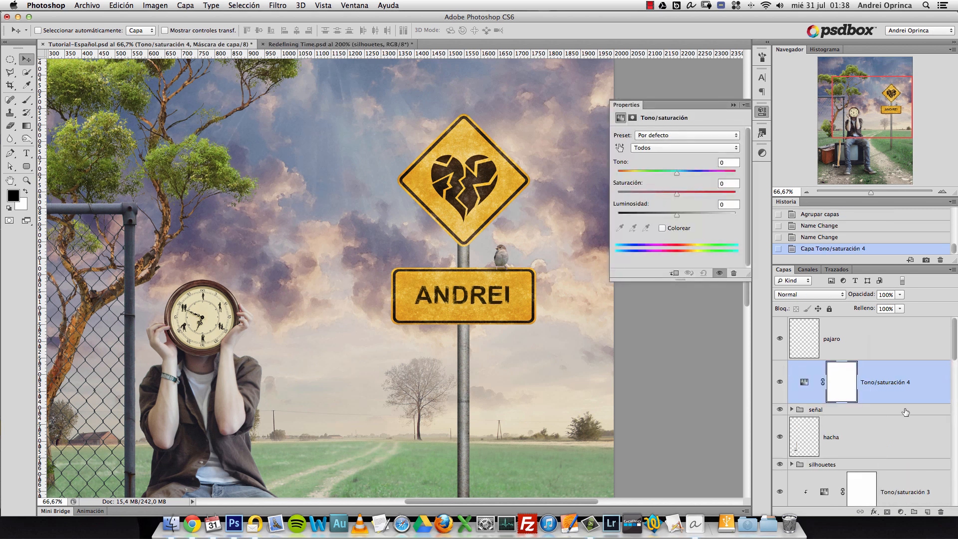
left_click(914, 403, "alt")
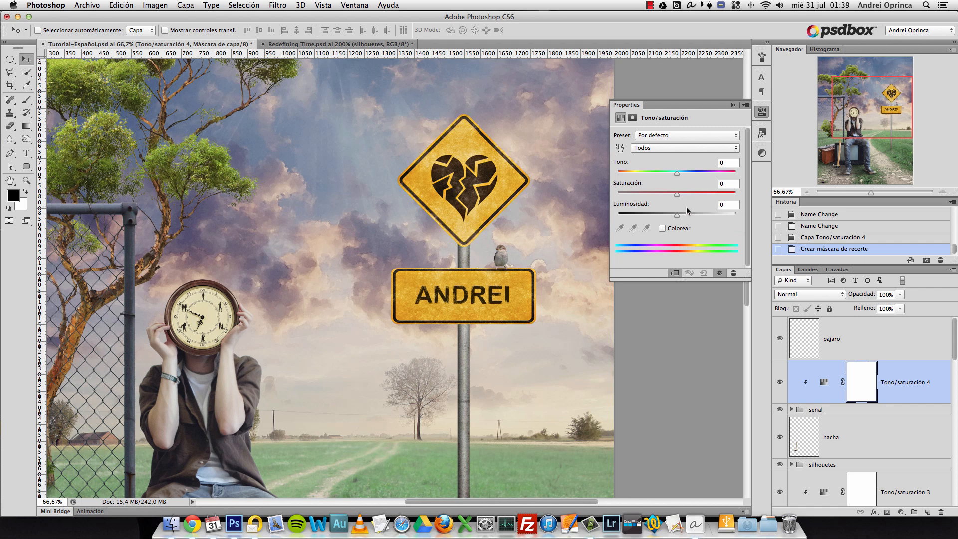
mouse_move(677, 195)
left_mouse_down()
mouse_move(652, 194)
mouse_move(665, 195)
left_mouse_up()
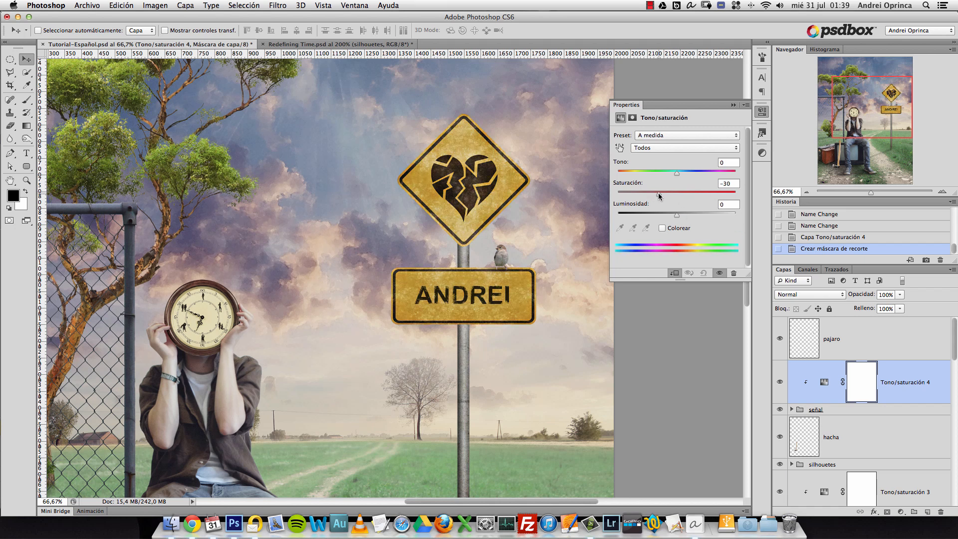
left_click_drag(657, 195, 657, 196)
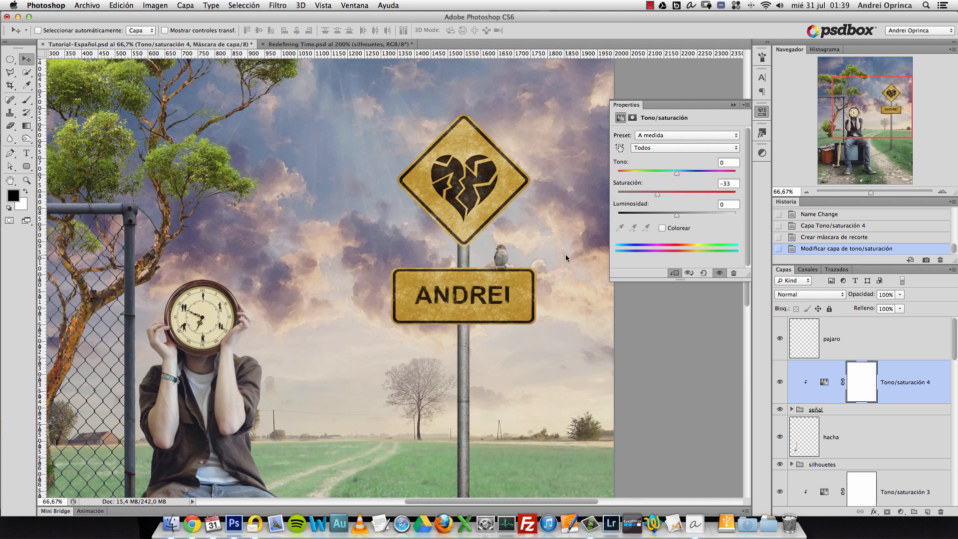
scroll(549, 267, "down", 3)
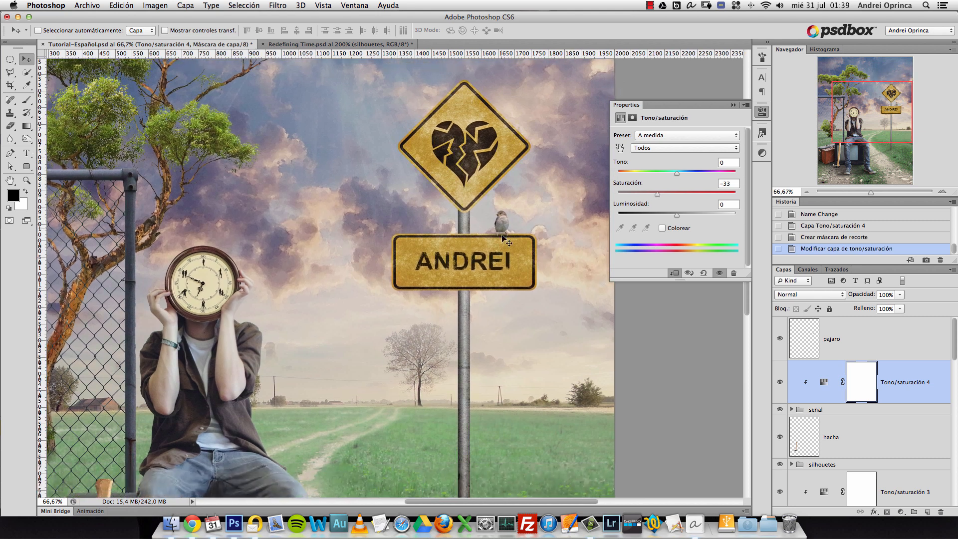
Add a Levels adjustment above the sign's Hue/Saturation layer, clip it to the señal group, and set the white input level to 236
left_click(901, 512)
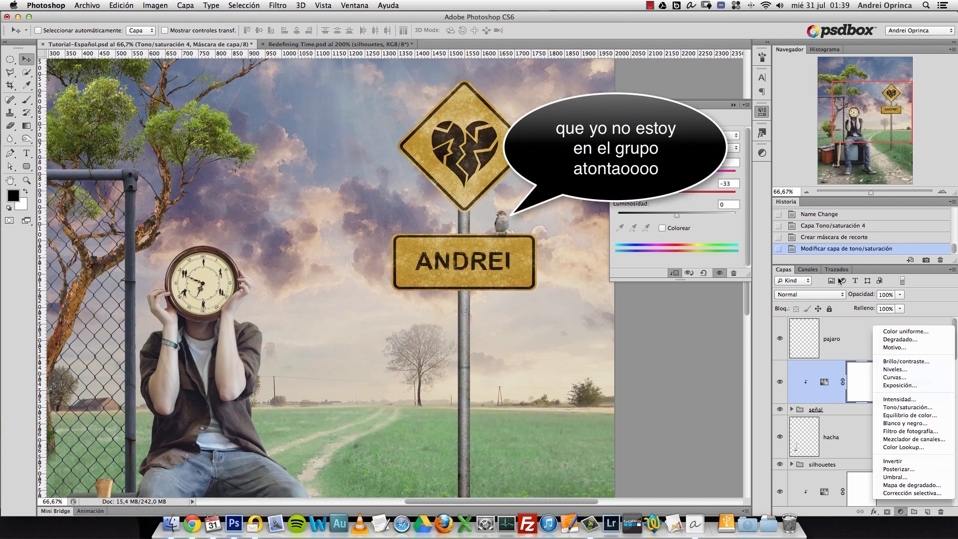
left_click(893, 369)
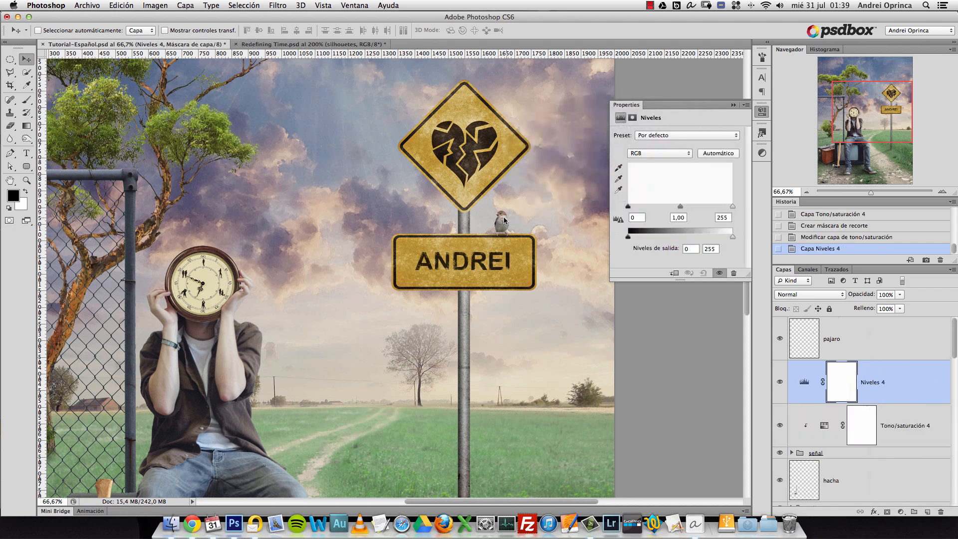
left_click(899, 409, "alt")
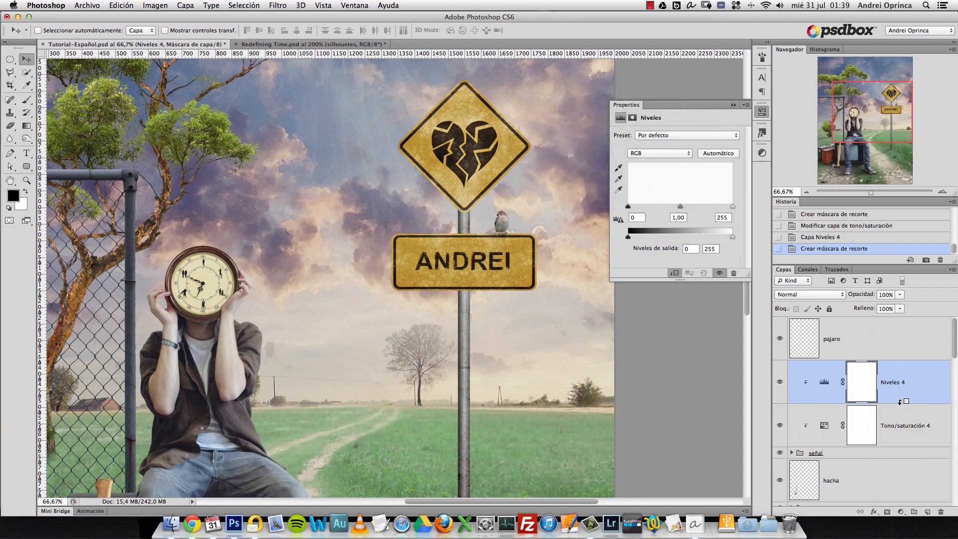
left_click(780, 426)
left_click(780, 426)
left_click_drag(734, 210, 726, 209)
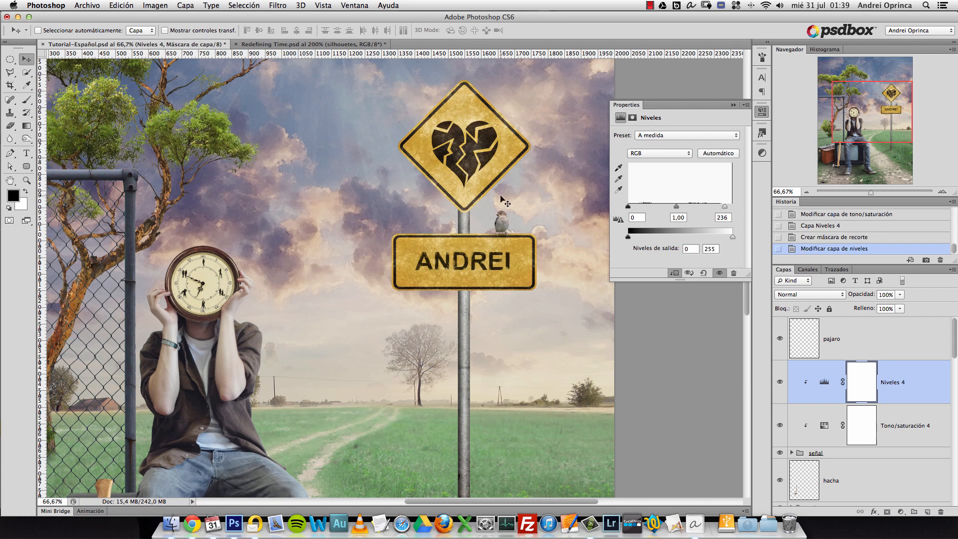
Lower the saturation slightly further in the Hue/Saturation adjustment clipped to the señal group
left_click(822, 428)
left_click_drag(656, 198, 652, 198)
left_click(734, 105)
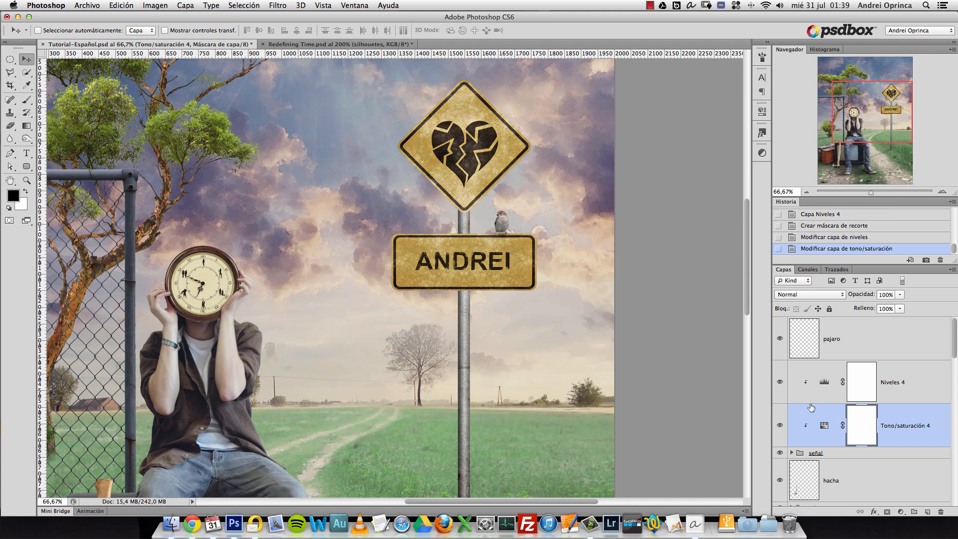
Reopen the Levels adjustment clipped to the señal group and keep its white input level at 236
left_click(822, 385)
double_click(829, 383)
left_click_drag(725, 206, 725, 206)
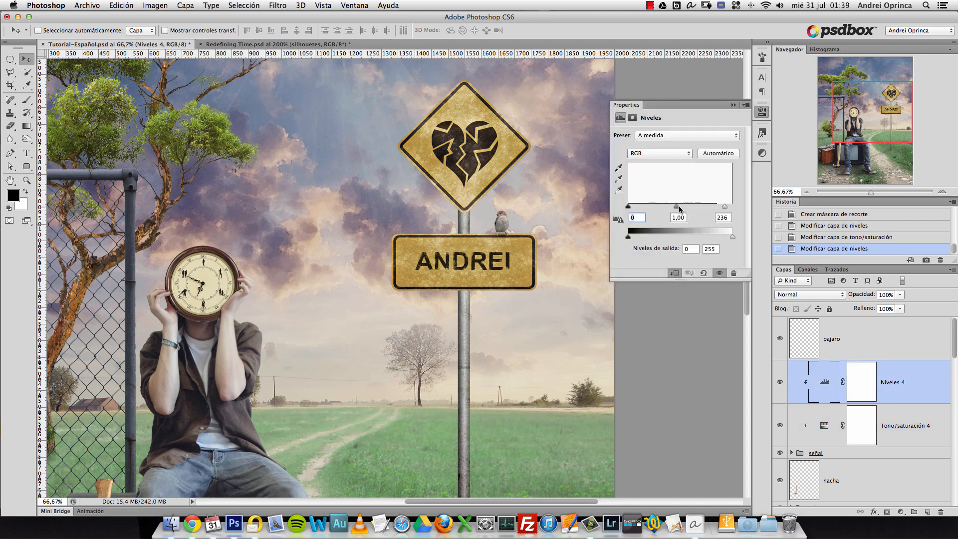
left_click(733, 104)
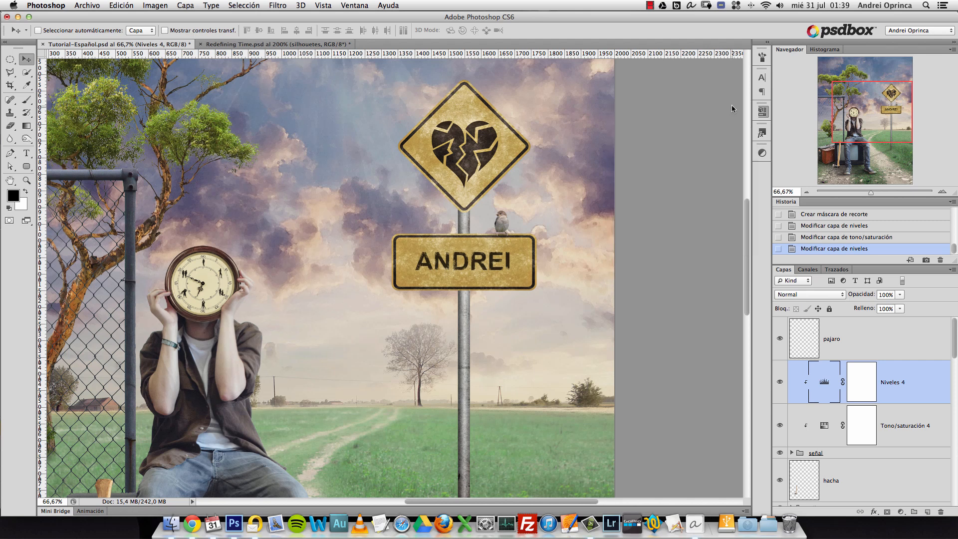
Add a Color Overlay effect to the arbol tree layer using the neutral grey 939393
left_click(806, 192)
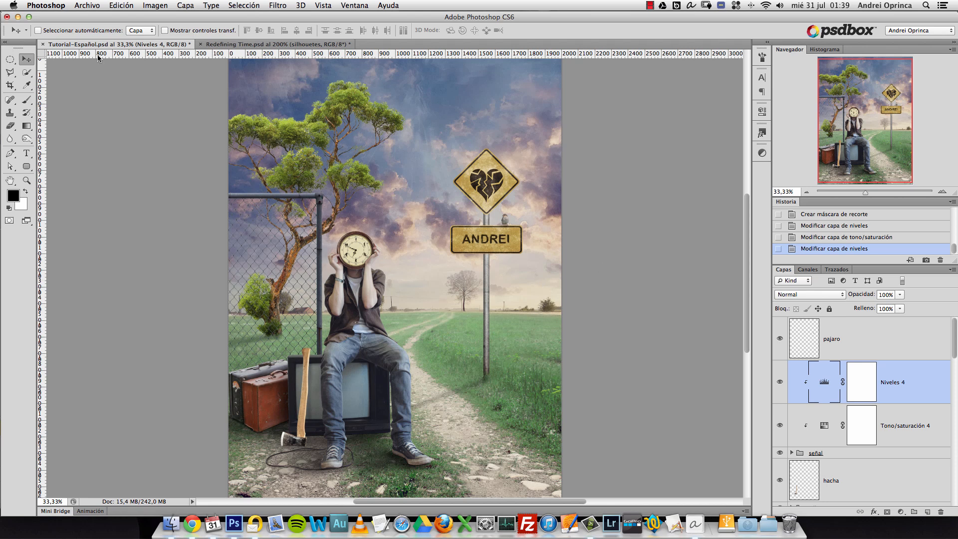
left_click(356, 109, "ctrl")
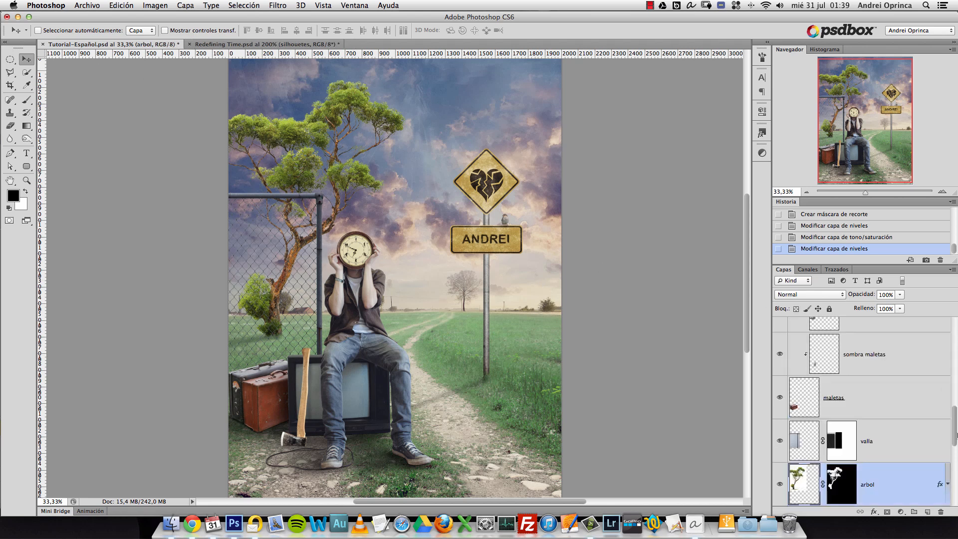
left_click_drag(957, 428, 956, 441)
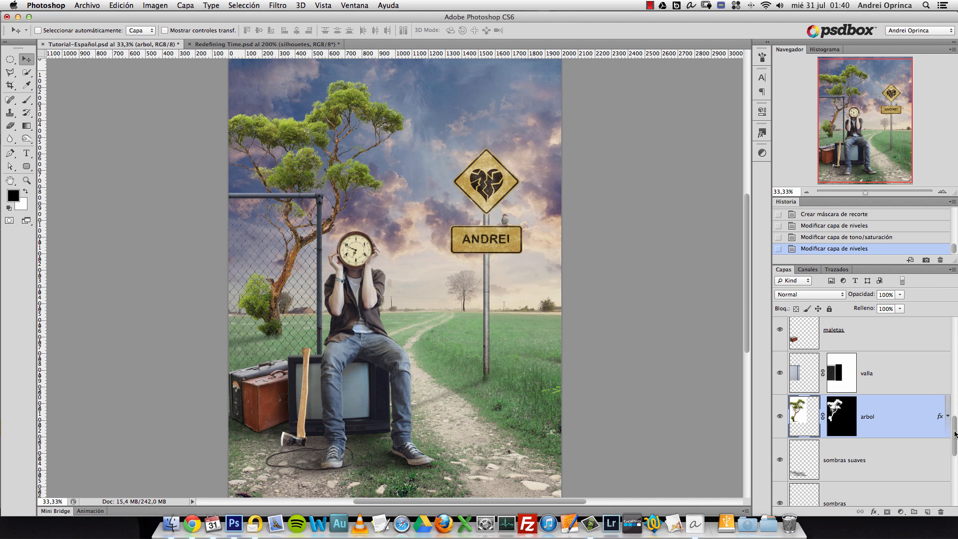
mouse_move(952, 436)
left_mouse_down()
mouse_move(953, 429)
mouse_move(954, 441)
left_mouse_up()
double_click(911, 416)
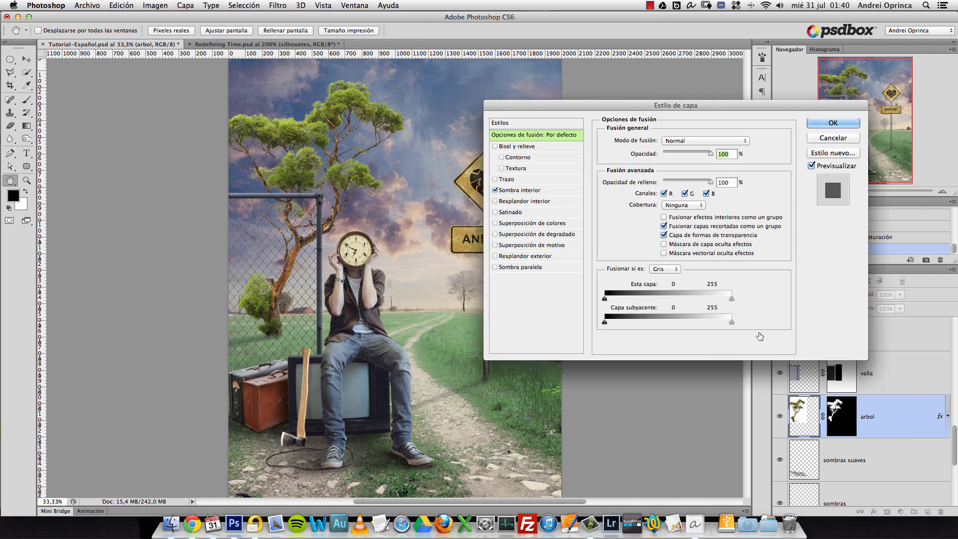
left_click(525, 223)
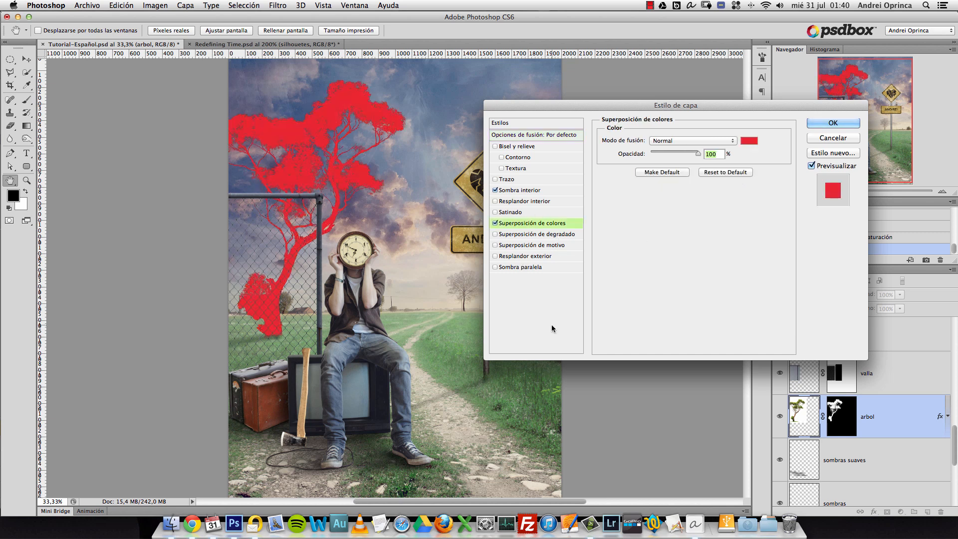
left_click(748, 141)
left_click(547, 267)
mouse_move(547, 268)
left_mouse_down()
mouse_move(484, 344)
mouse_move(472, 268)
mouse_move(425, 186)
left_mouse_up()
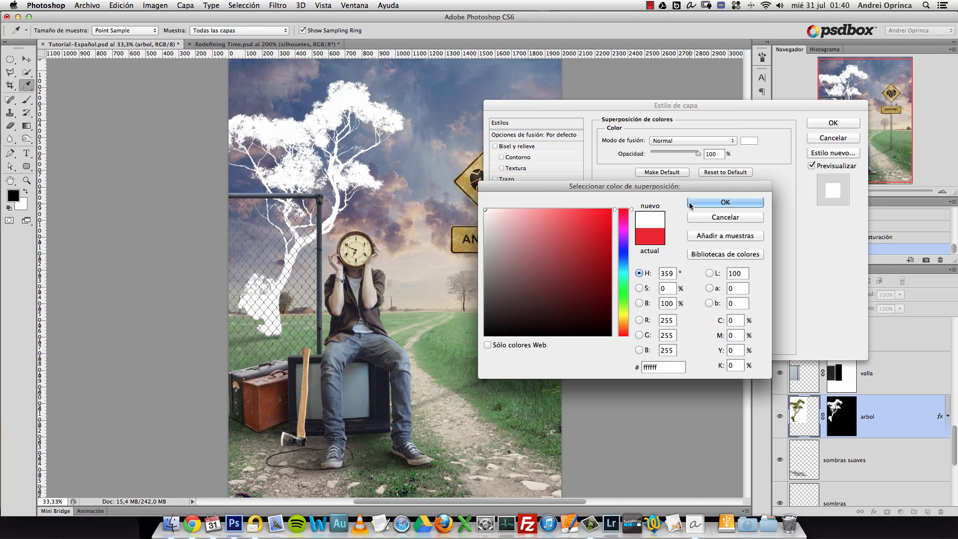
left_click_drag(548, 253, 464, 263)
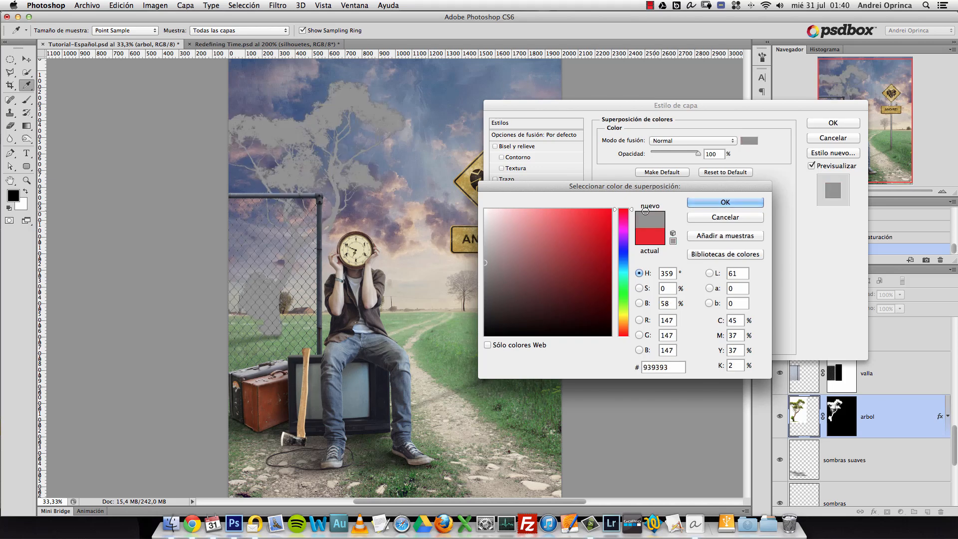
left_click(692, 202)
Set the tree's Color Overlay to Color blend mode with reduced opacity, and compare the tree with and without its effects
left_click(696, 141)
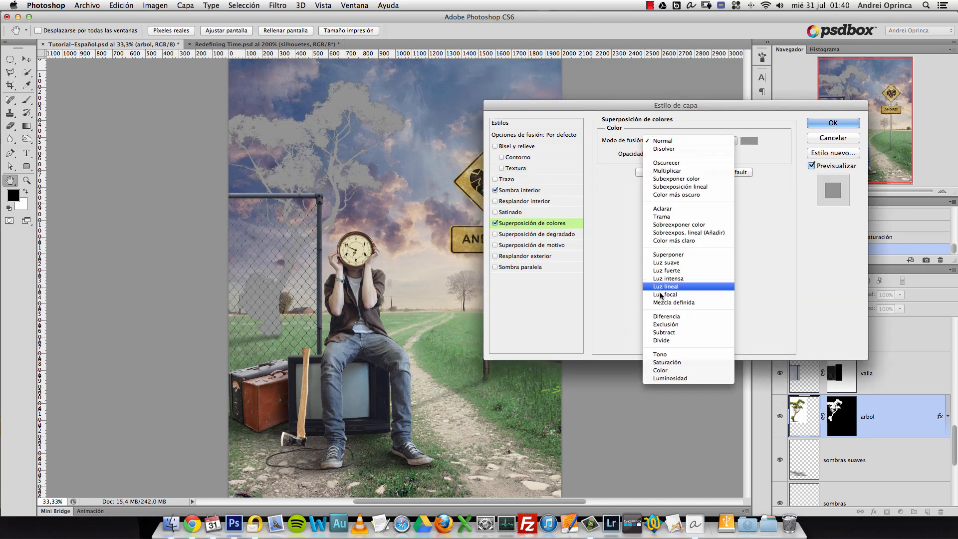
left_click(671, 371)
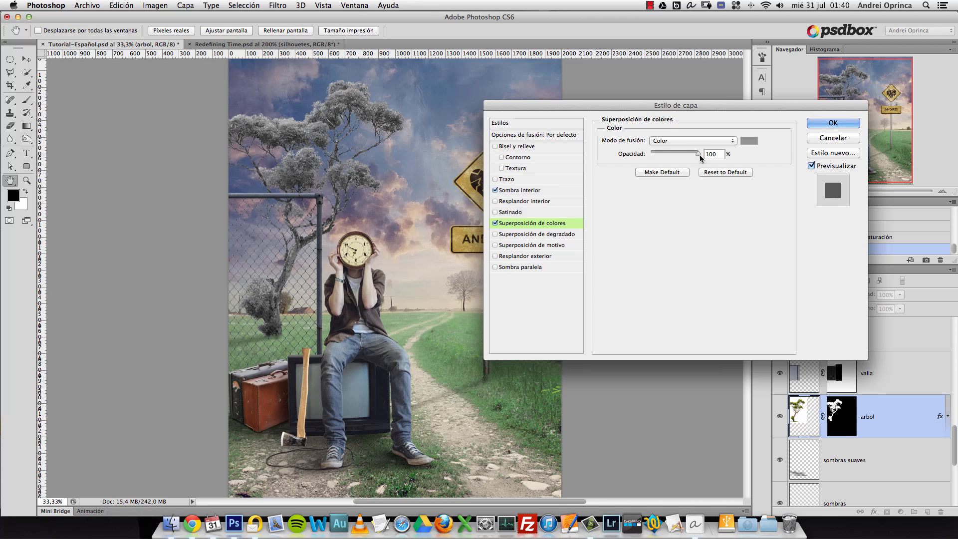
left_click_drag(699, 154, 674, 159)
left_click(809, 123)
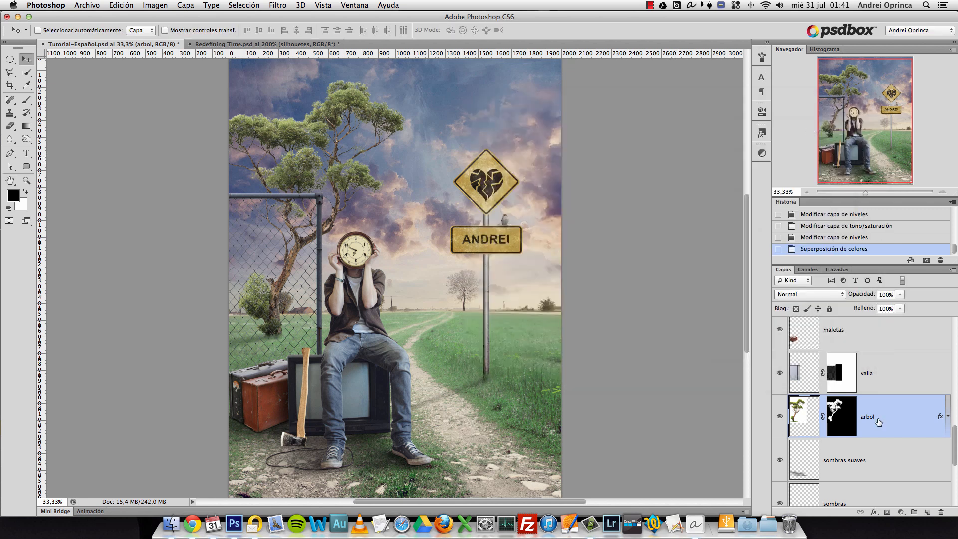
left_click(947, 416)
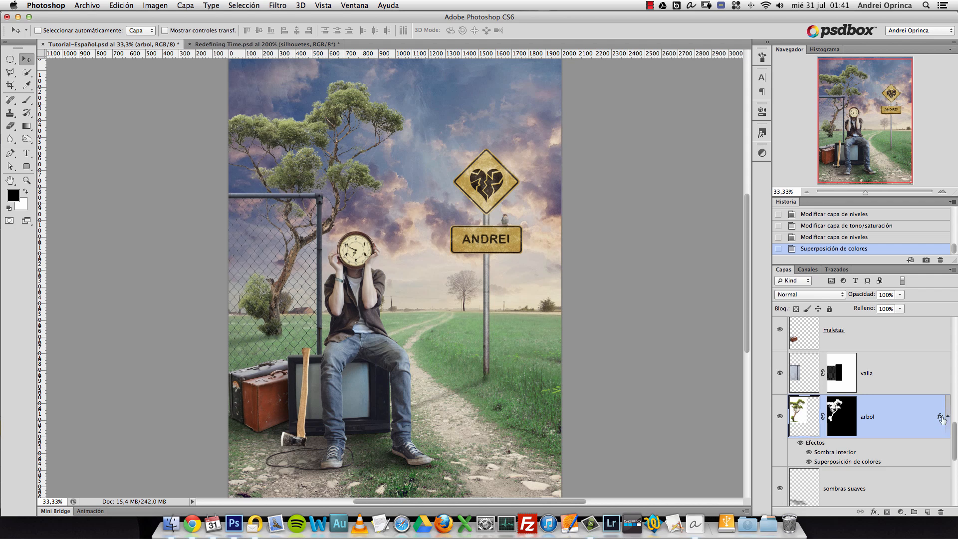
left_click(800, 443)
left_click(801, 443)
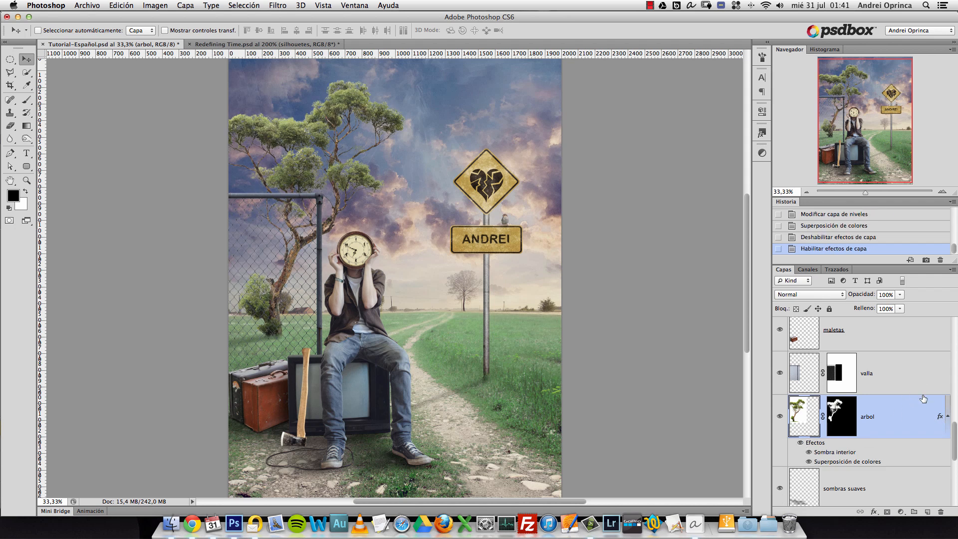
left_click(948, 416)
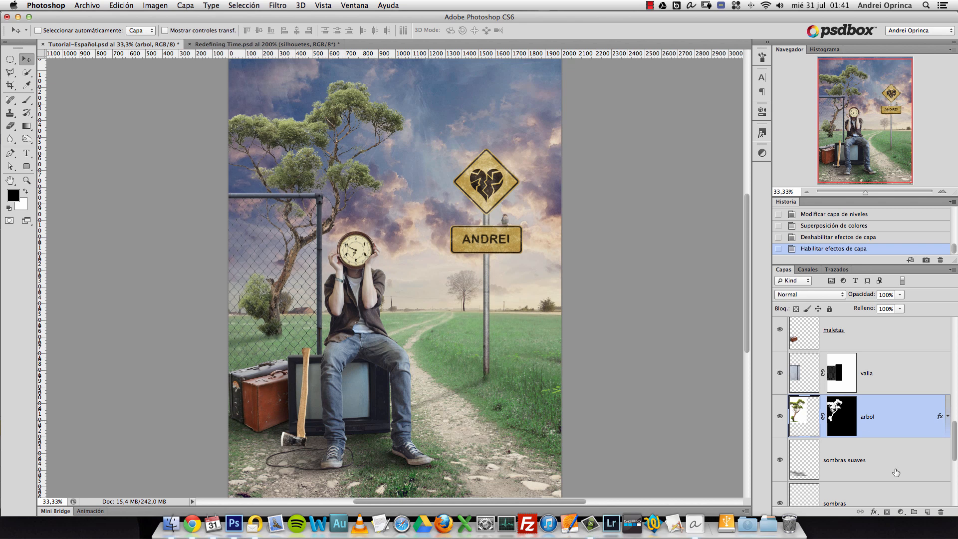
Add a Levels adjustment directly above the arbol layer and clip it to the tree
left_click(901, 512)
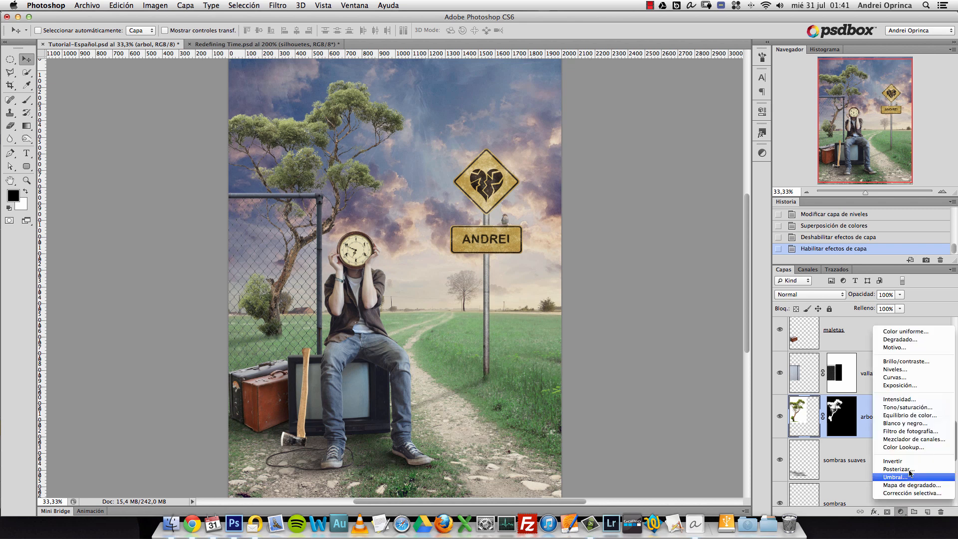
left_click(894, 370)
left_click_drag(888, 399, 884, 436)
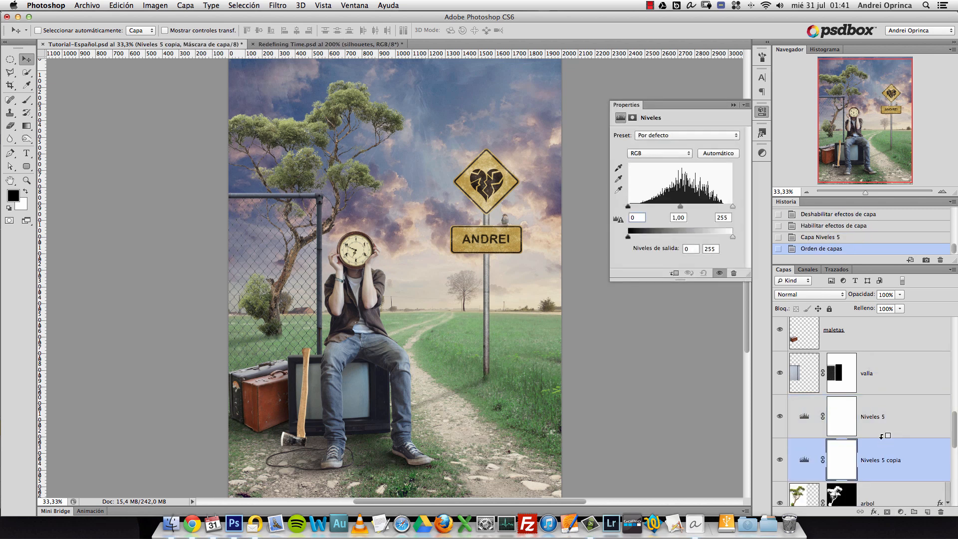
key("super+z")
key("super+alt+g")
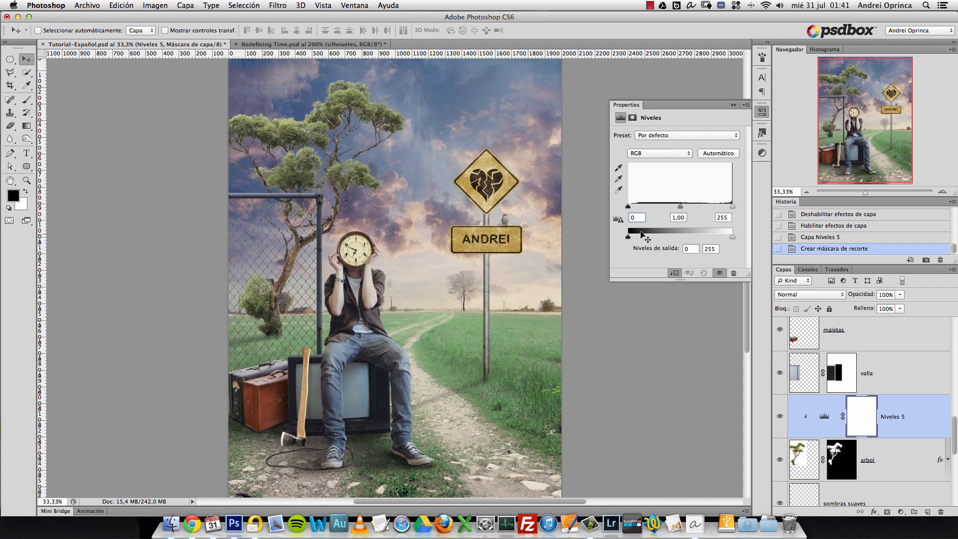
Set the midtone input of the tree's clipped Levels adjustment to 1.18 and compare the tree with and without it
left_click_drag(680, 207, 674, 207)
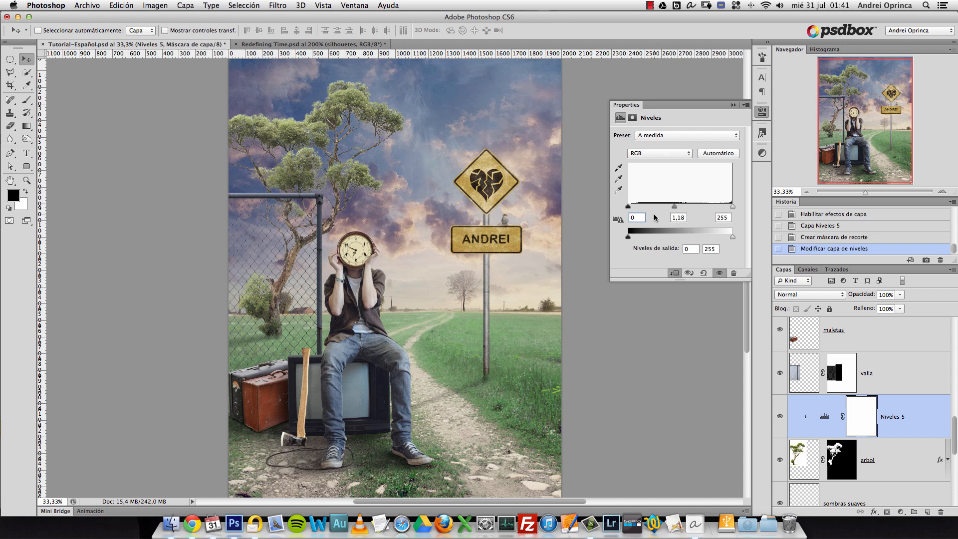
left_click(735, 106)
left_click(781, 418)
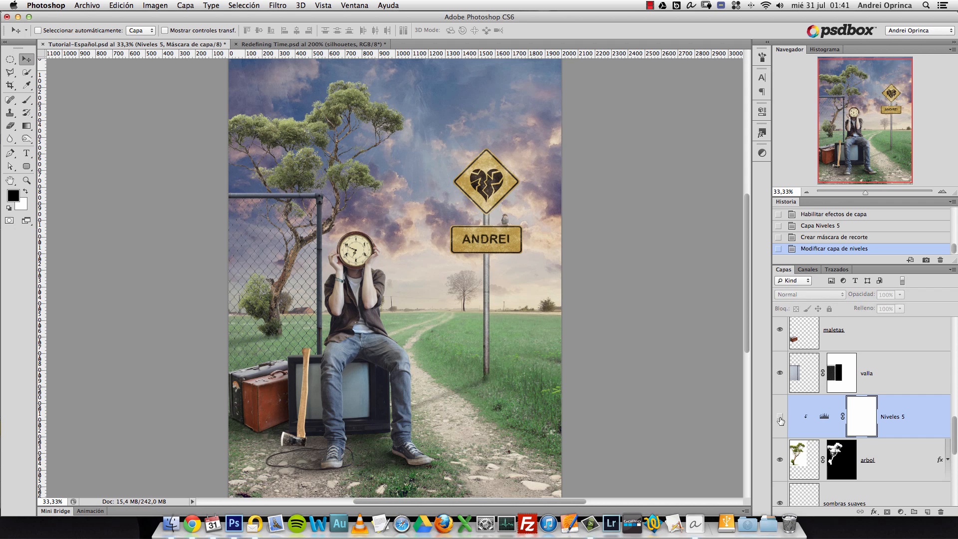
left_click(780, 418)
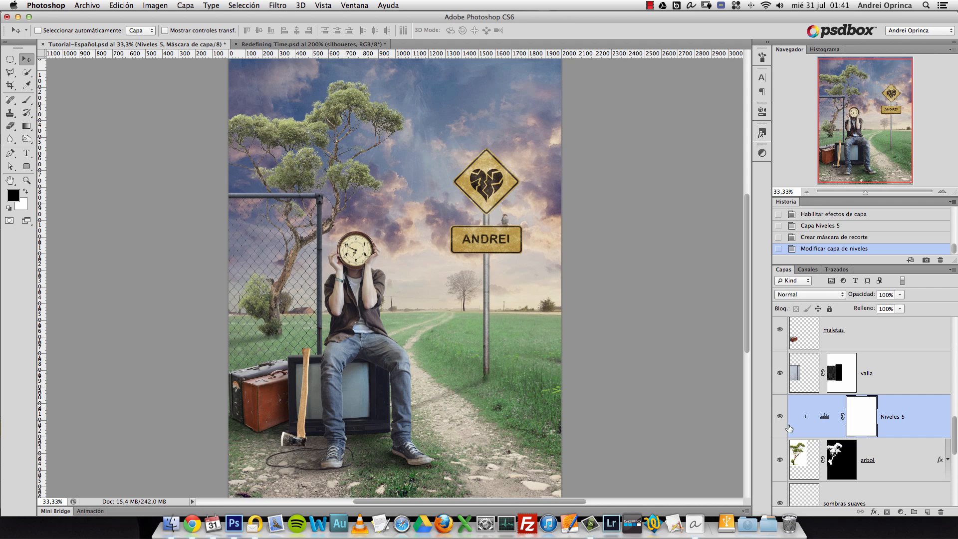
Select the hacha layer containing the axe in front of the television
left_click(305, 416, "super")
left_click(306, 415, "super")
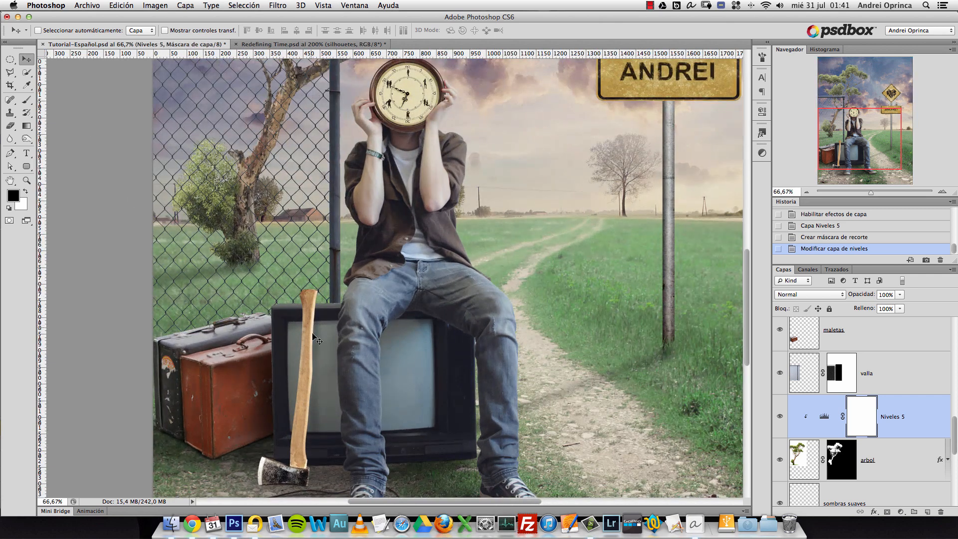
left_click(305, 352, "super")
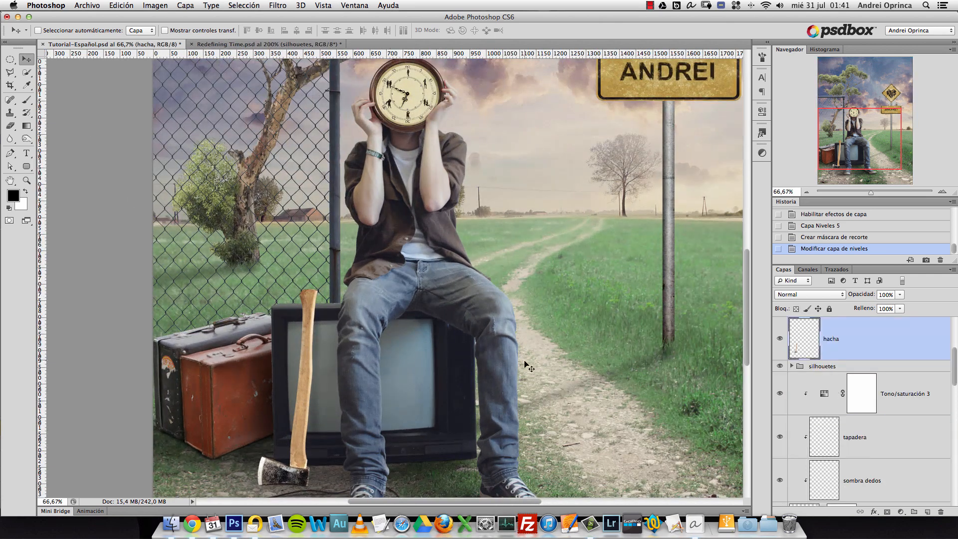
double_click(905, 349)
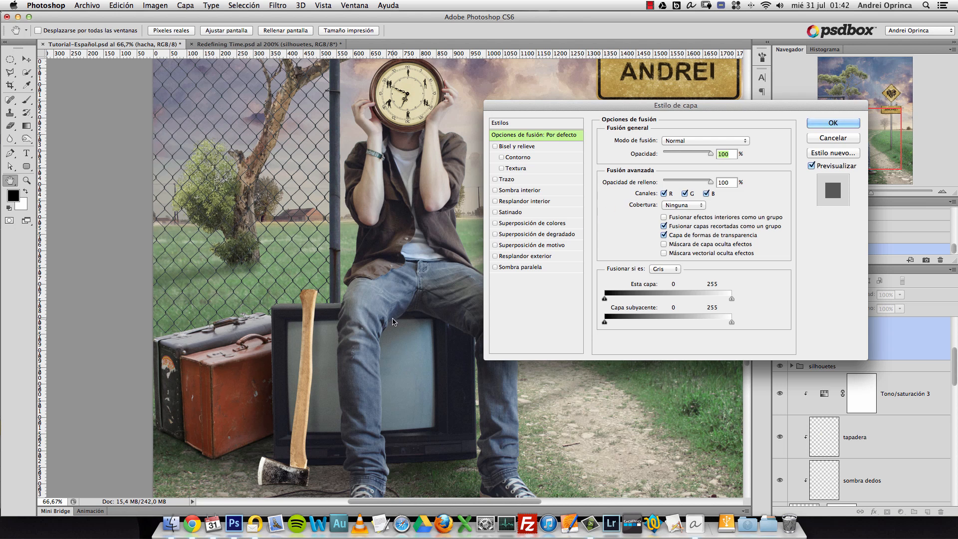
left_click_drag(323, 317, 323, 280)
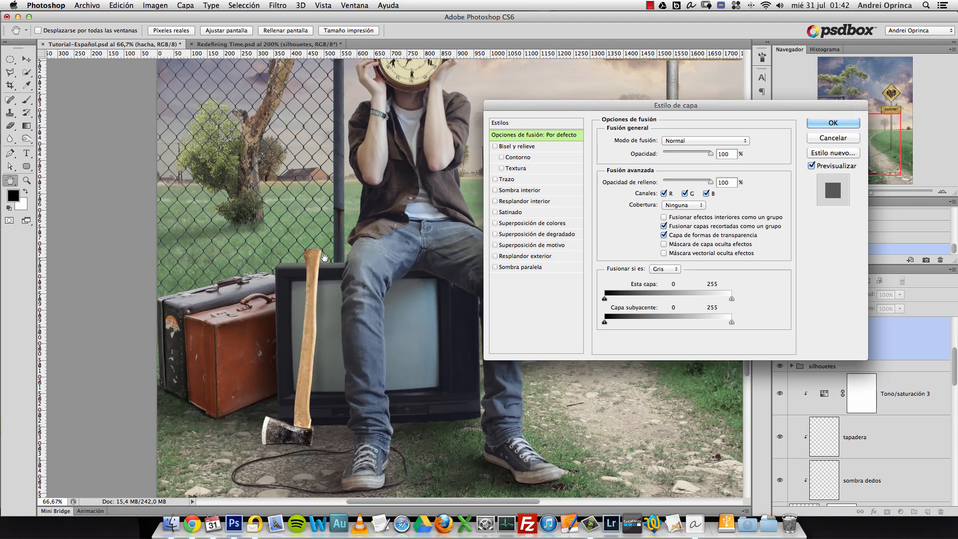
left_click(327, 382, "super")
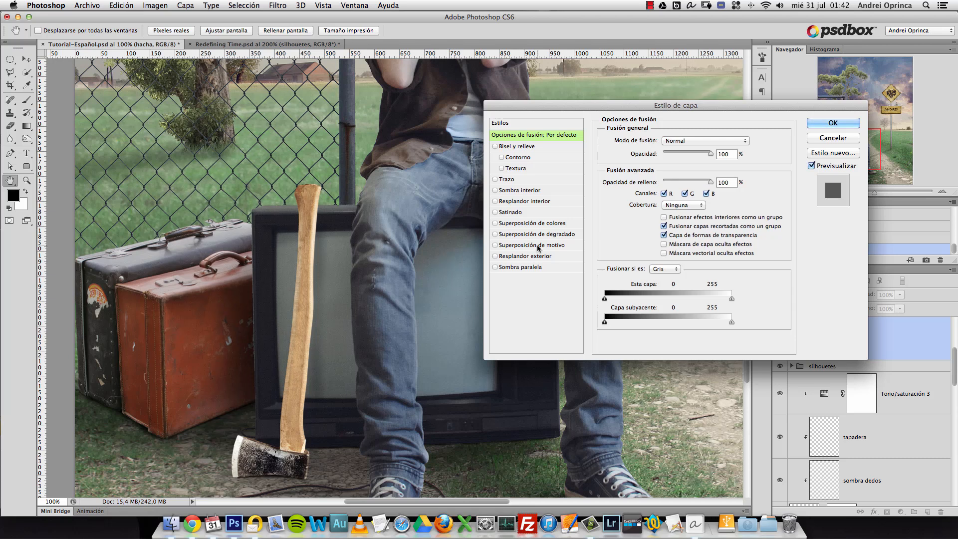
left_click(536, 224)
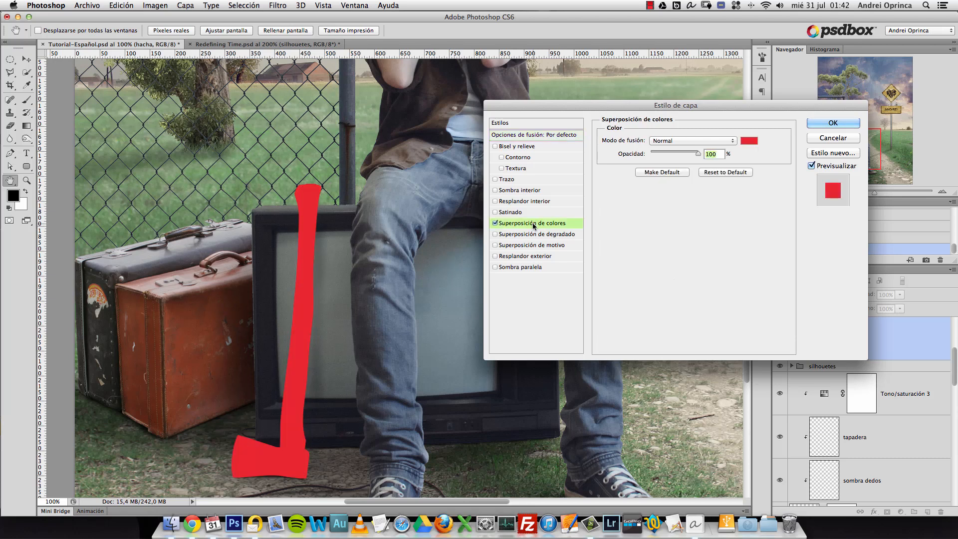
left_click(750, 141)
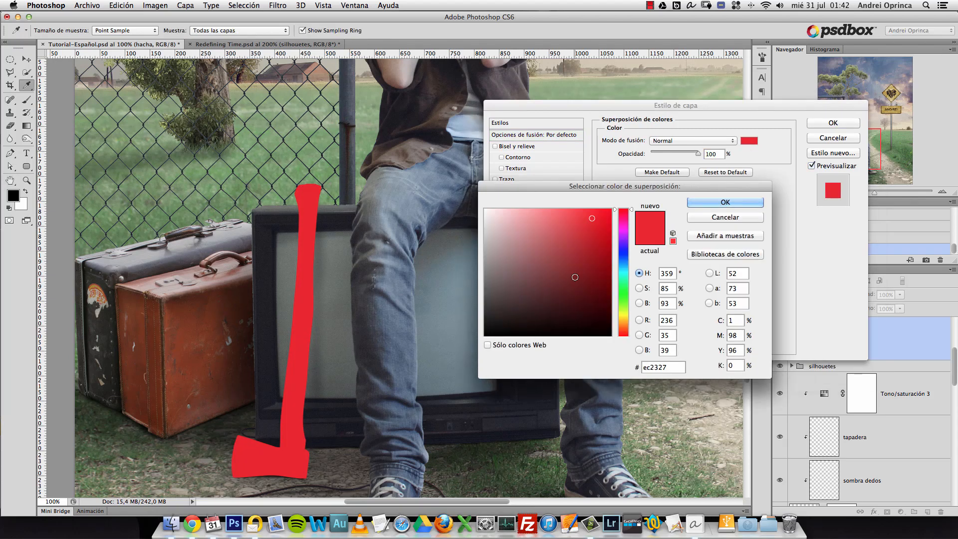
left_click(484, 284)
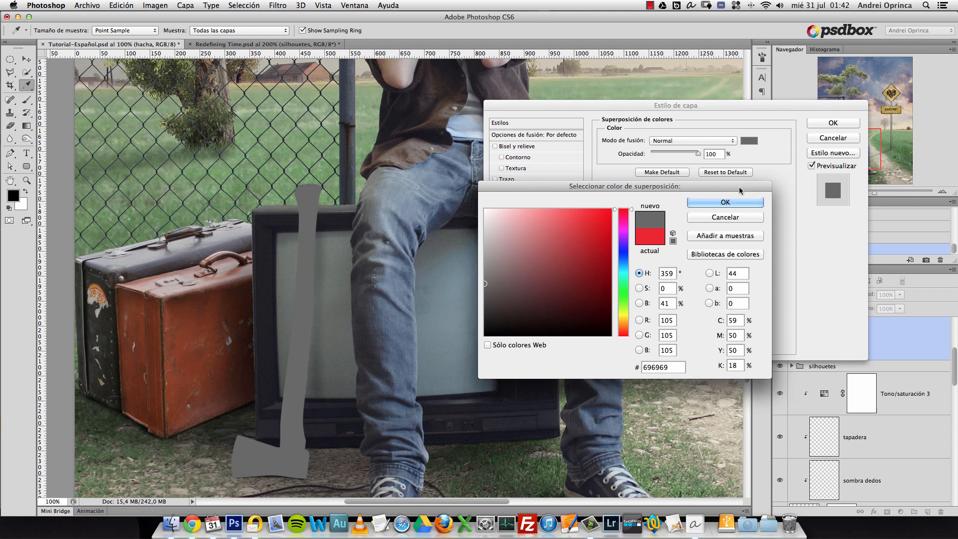
left_click(726, 203)
left_click_drag(696, 154, 672, 159)
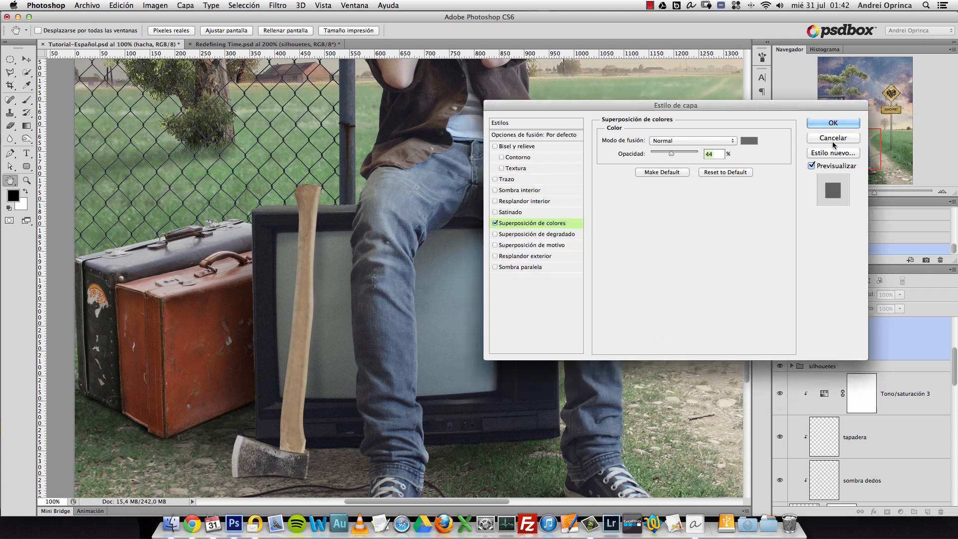
key("Return")
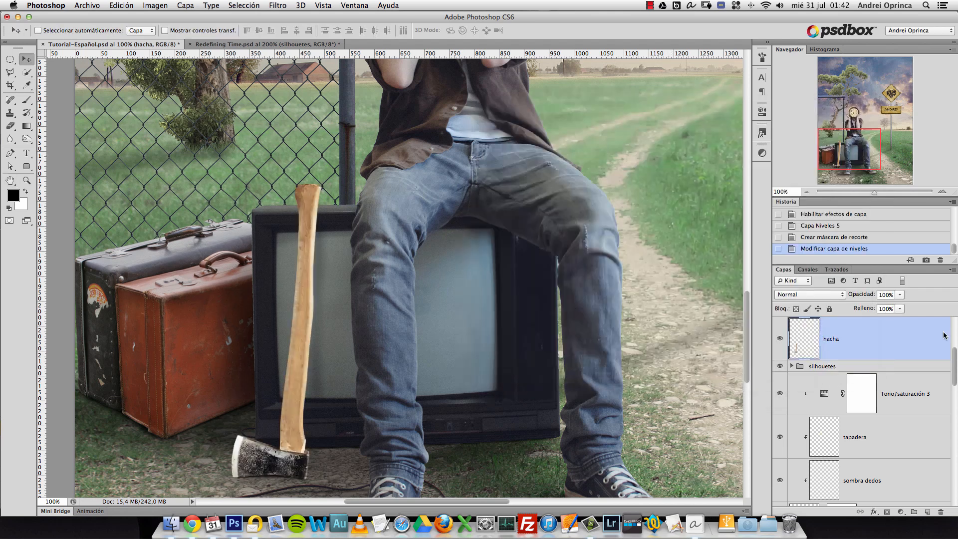
Add a Hue/Saturation adjustment clipped to the hacha layer and set its saturation to -50
left_click(901, 512)
left_click(907, 407)
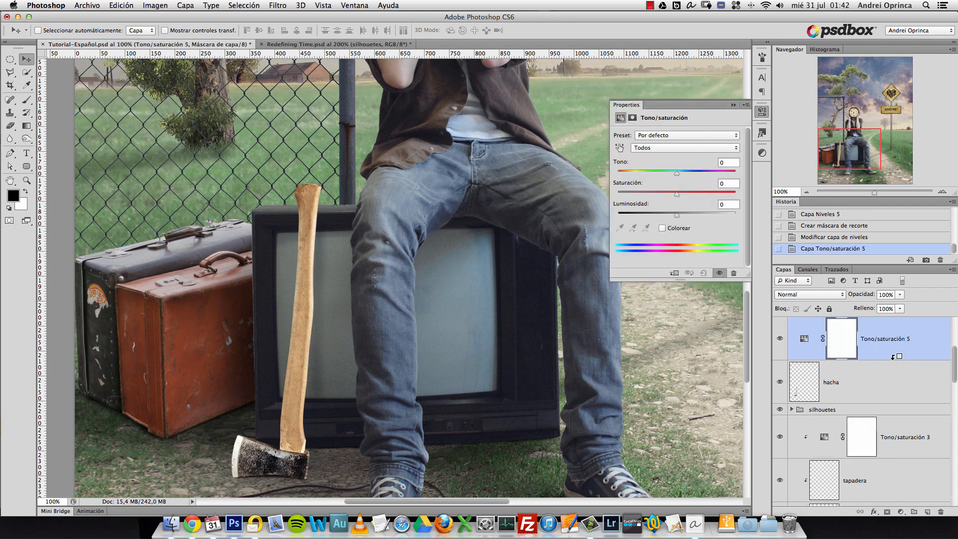
left_click(893, 357, "alt")
left_click_drag(677, 194, 652, 194)
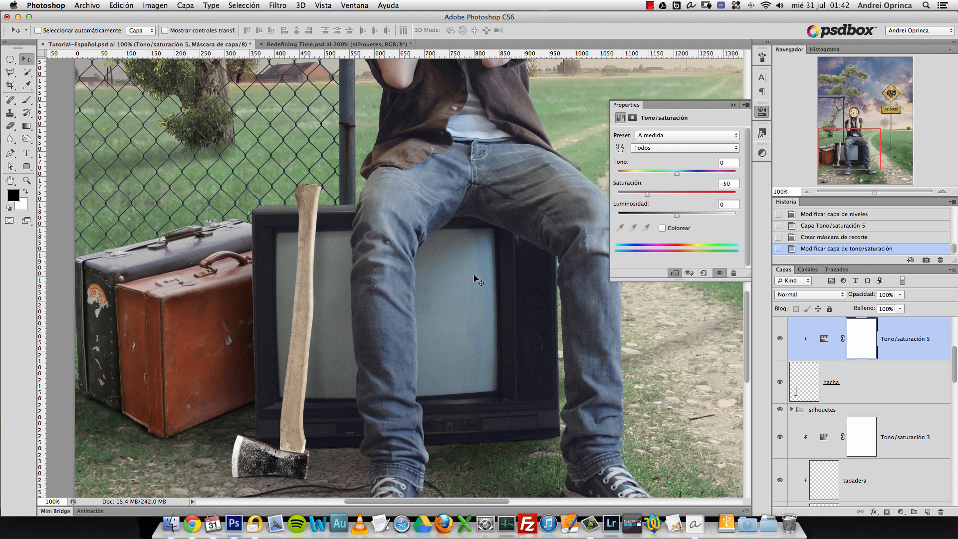
scroll(437, 299, "down", 3)
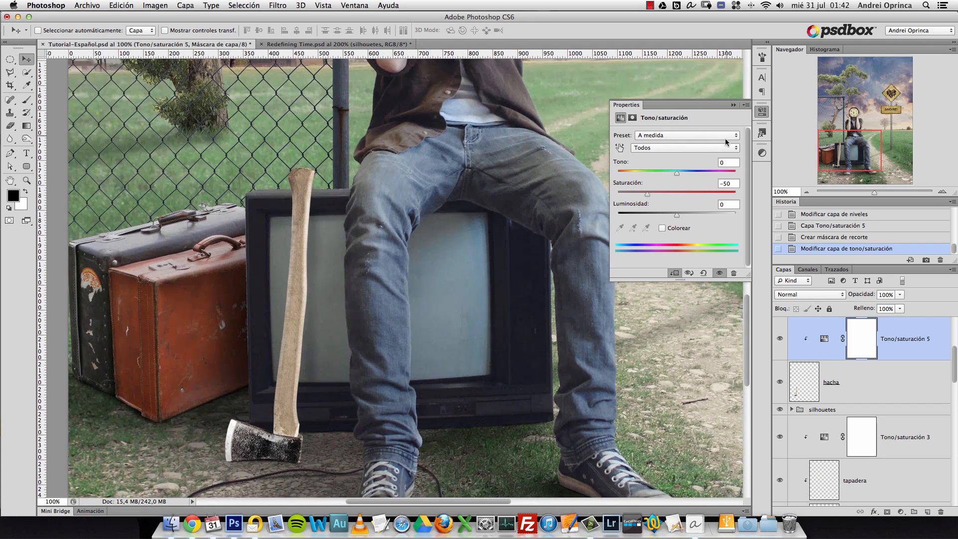
left_click(734, 105)
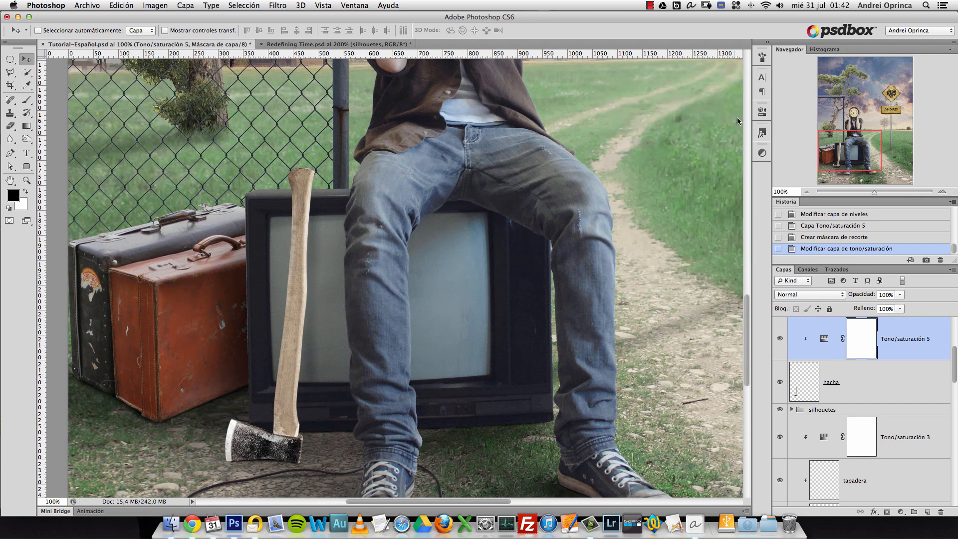
Add an Inner Shadow to the hacha layer without global light, using a 0° angle, 10 px distance and 4 px size
double_click(903, 380)
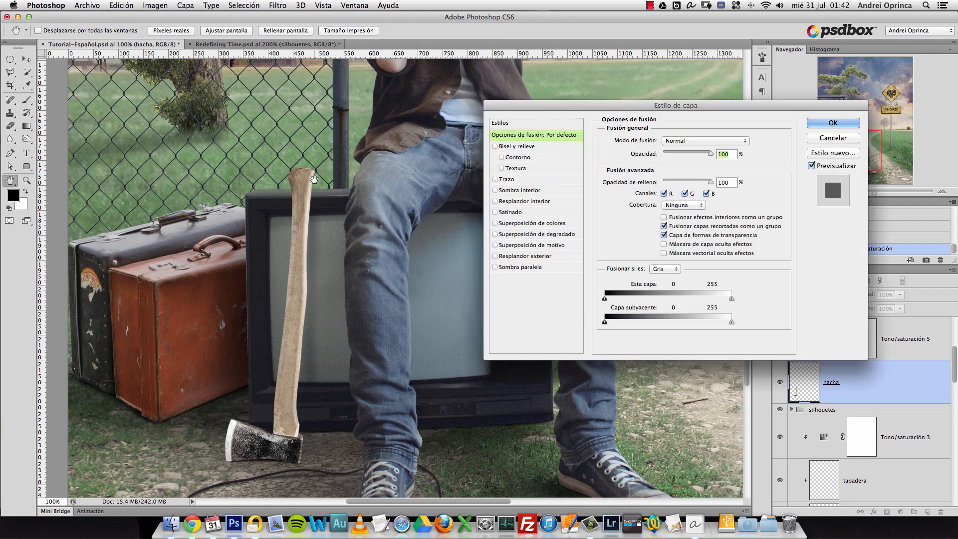
left_click(531, 191)
left_click(705, 171)
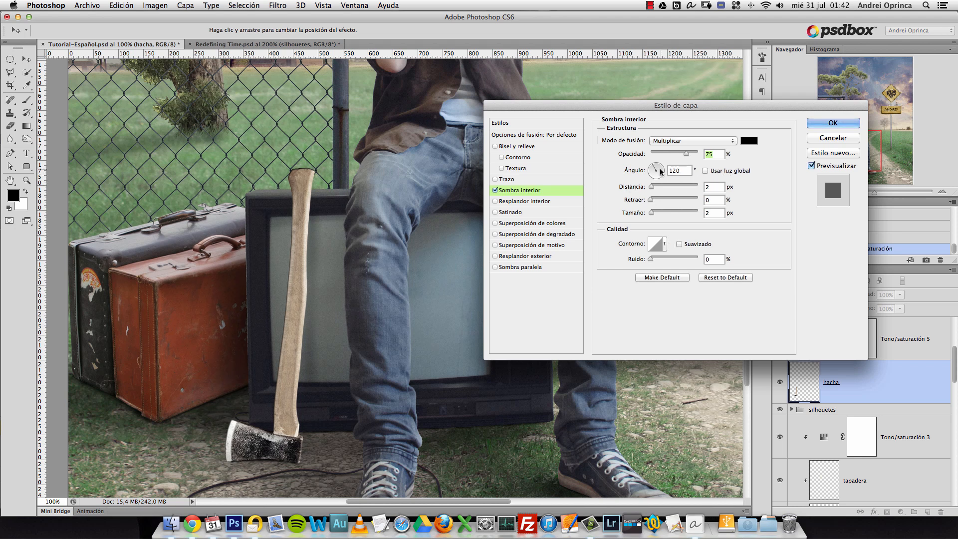
left_click_drag(661, 171, 666, 171)
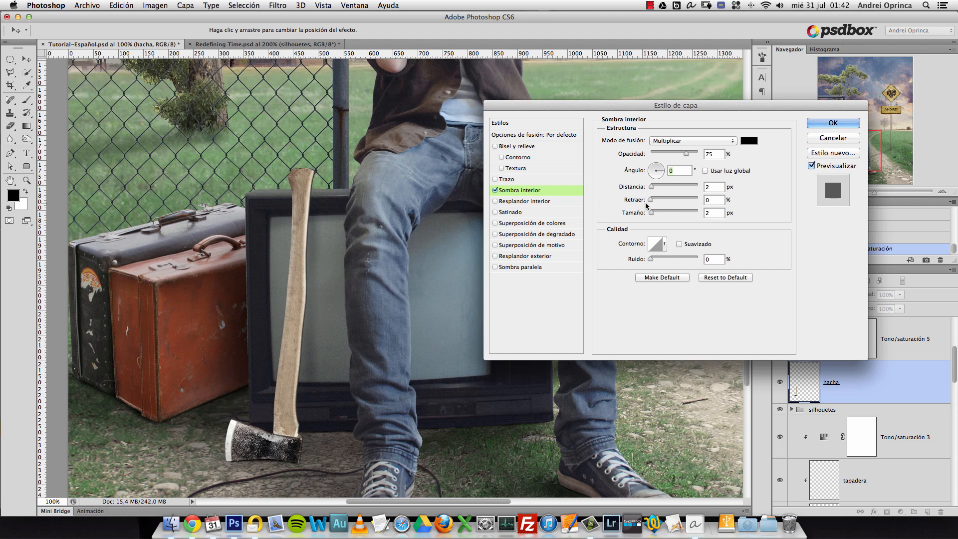
left_click(653, 188)
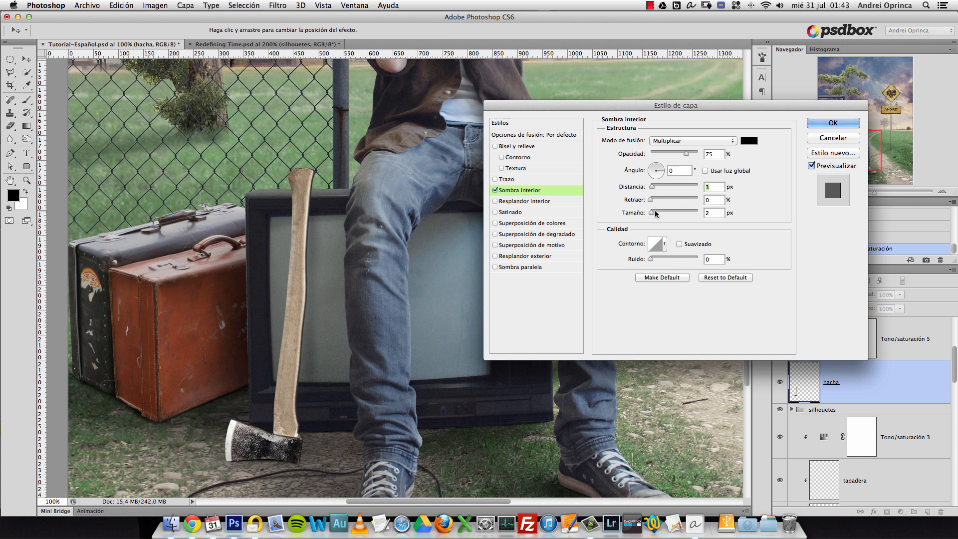
left_click_drag(652, 214, 652, 216)
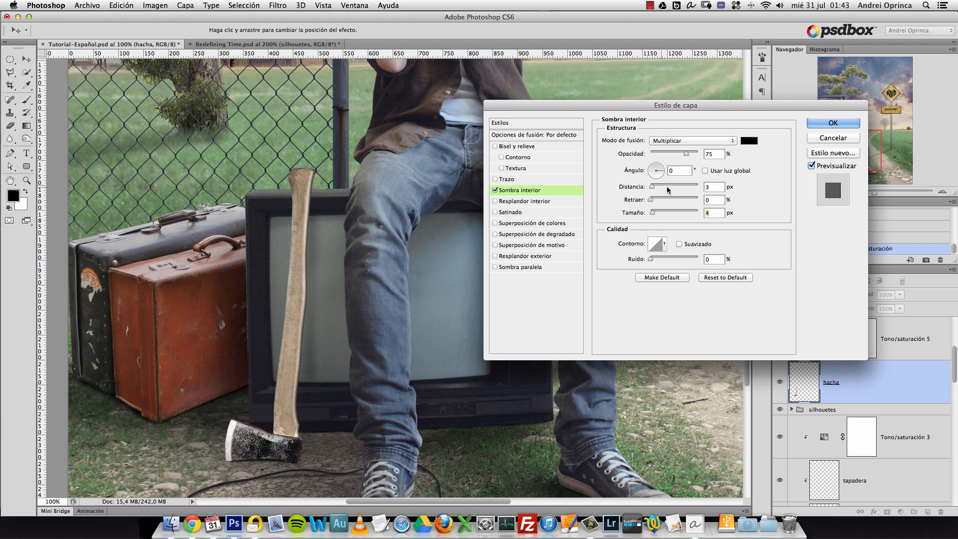
left_click_drag(651, 189, 655, 189)
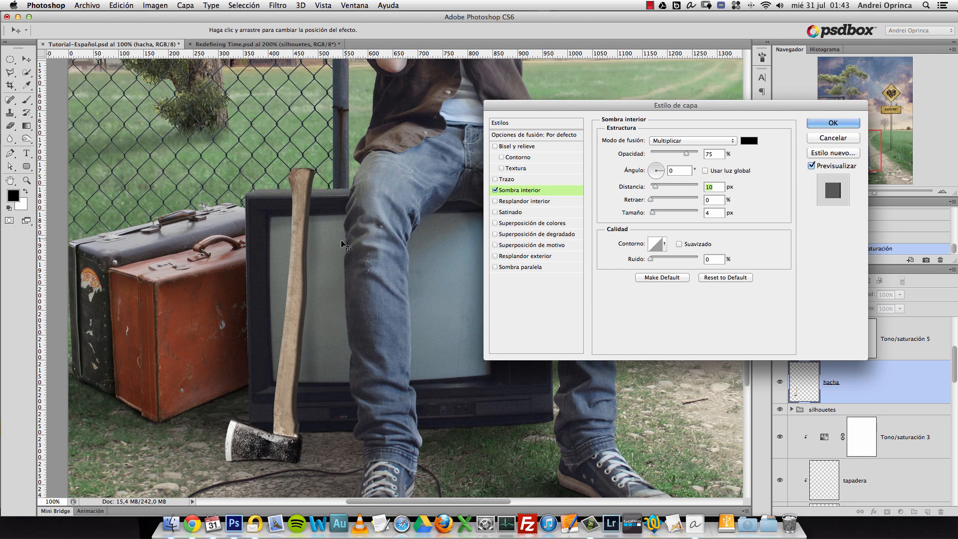
Try Overlay (Superponer) on the axe's inner shadow, and settle on the Hard Light (Luz fuerte) blend mode
left_click(304, 243, "super")
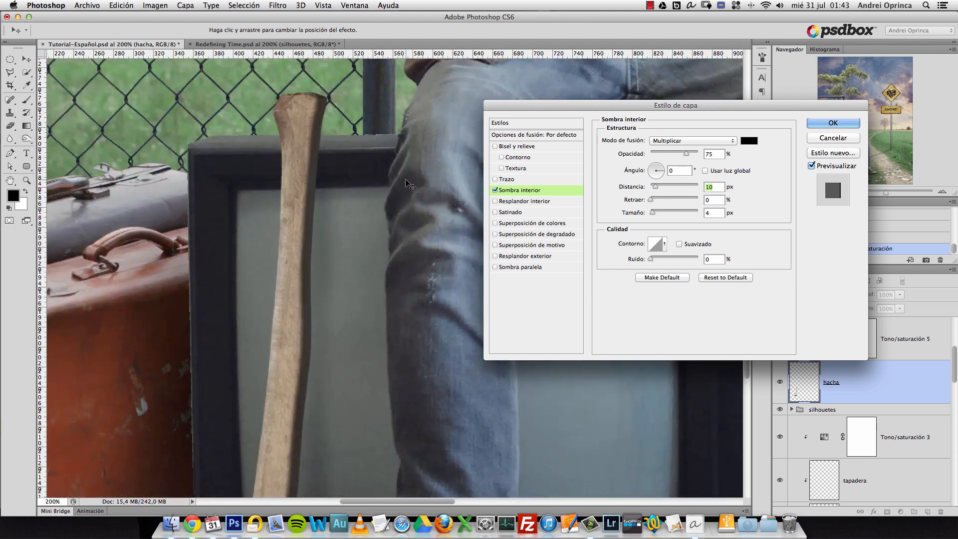
scroll(393, 199, "up", 2)
scroll(393, 199, "right", 2)
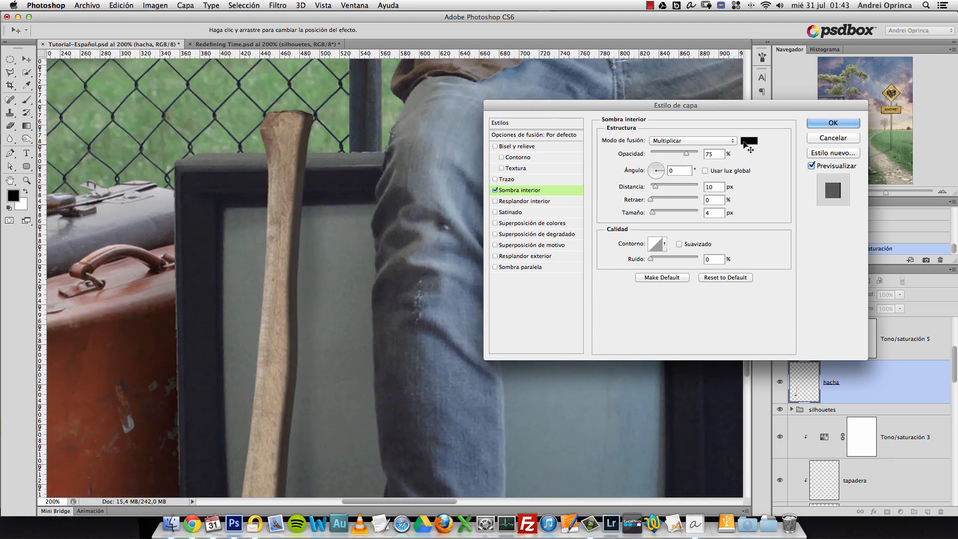
left_click(721, 142)
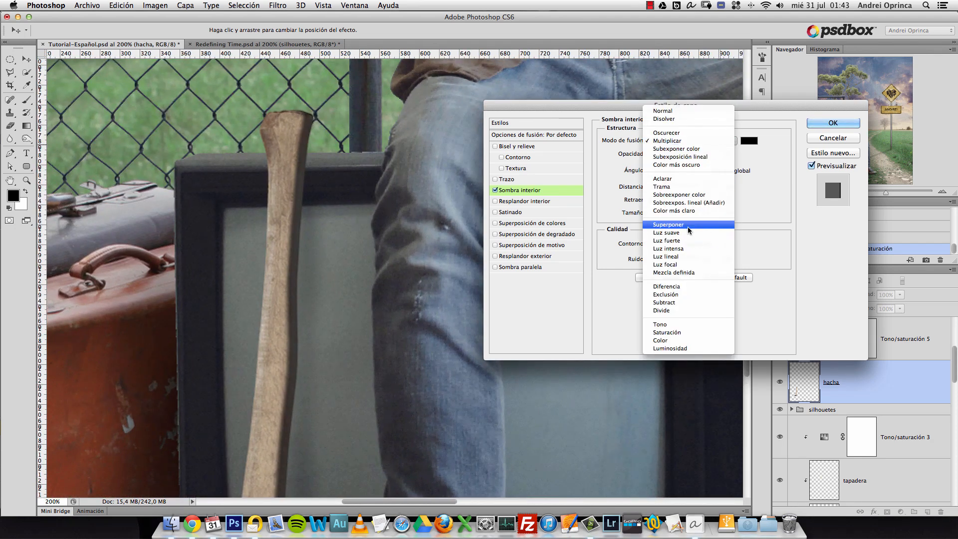
left_click(676, 230)
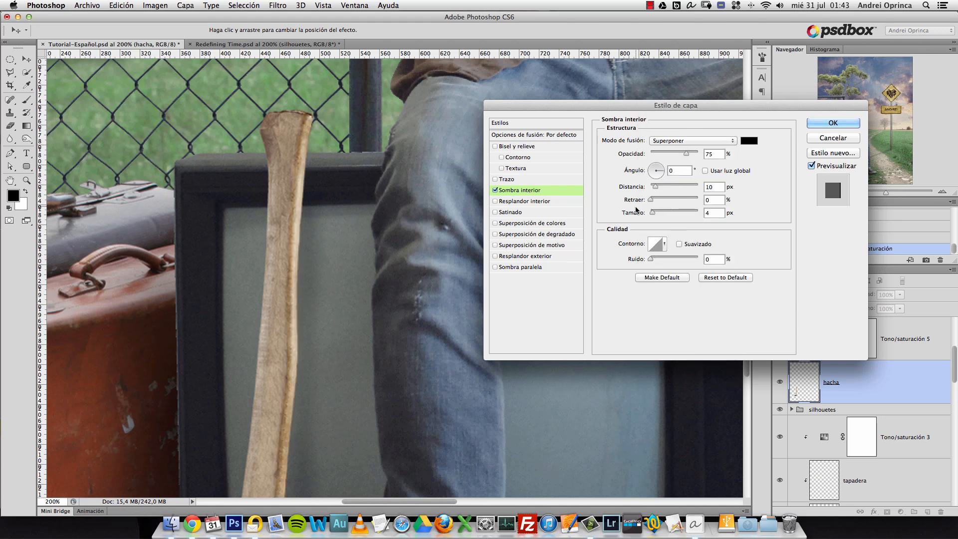
left_click(690, 141)
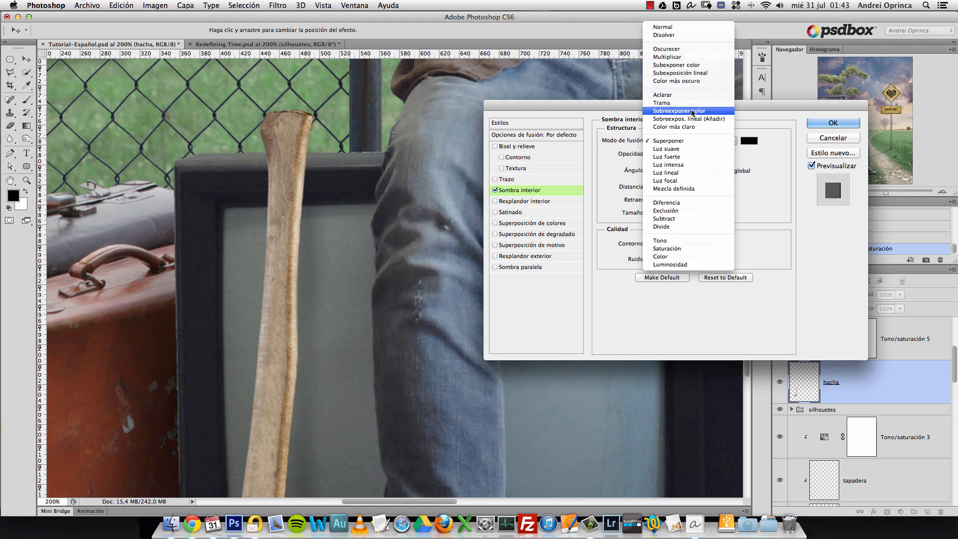
left_click(680, 159)
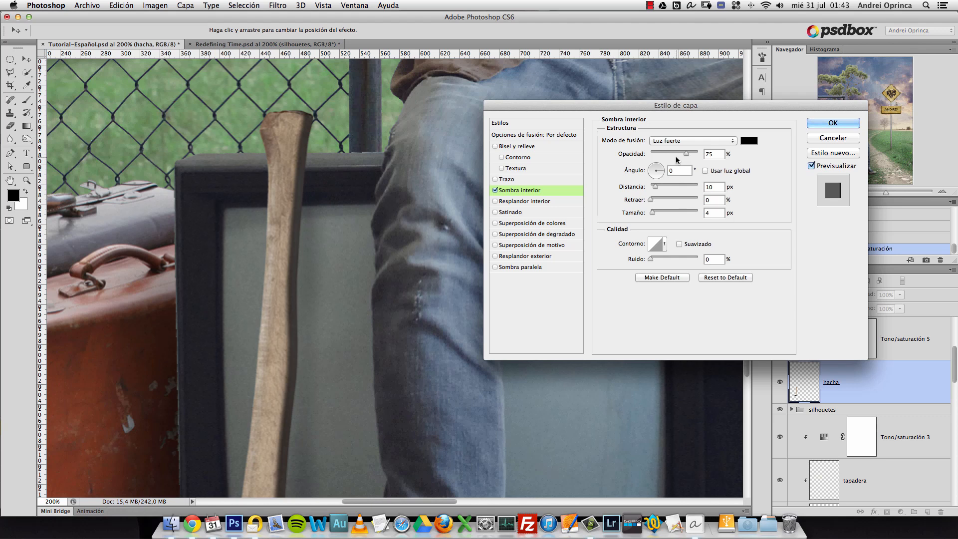
Set the inner shadow's colour to a darkened brown, 5d554b, based on a sample from the axe handle
left_click(746, 141)
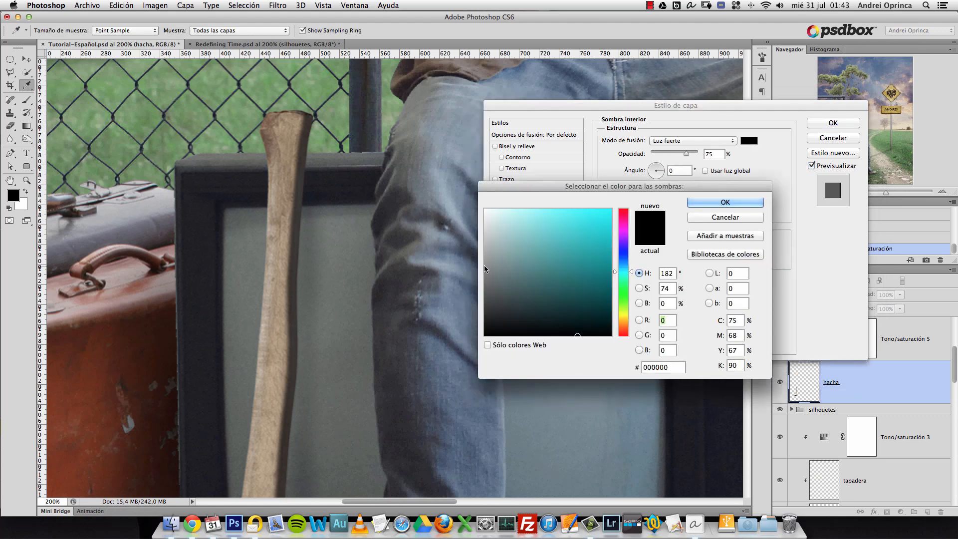
left_click(488, 297)
left_click(498, 297)
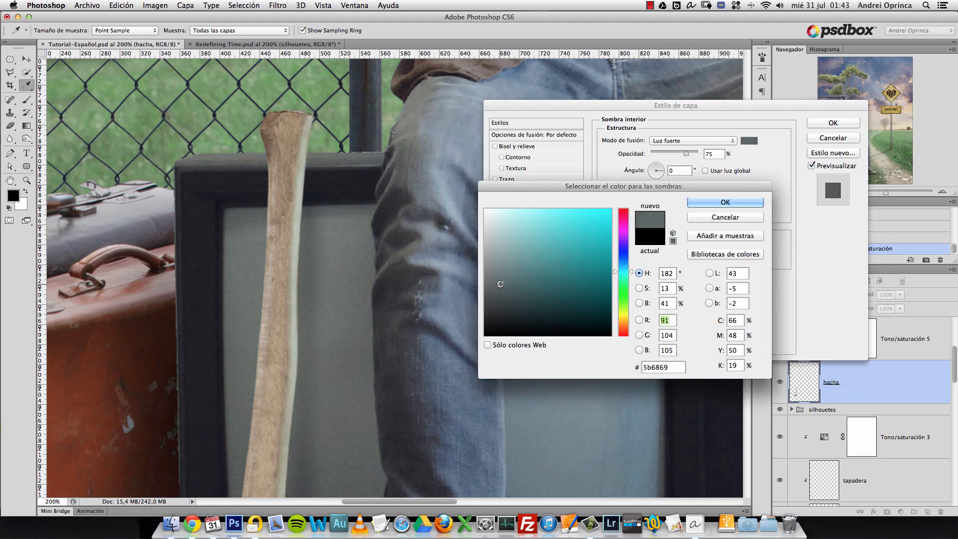
left_click(297, 314)
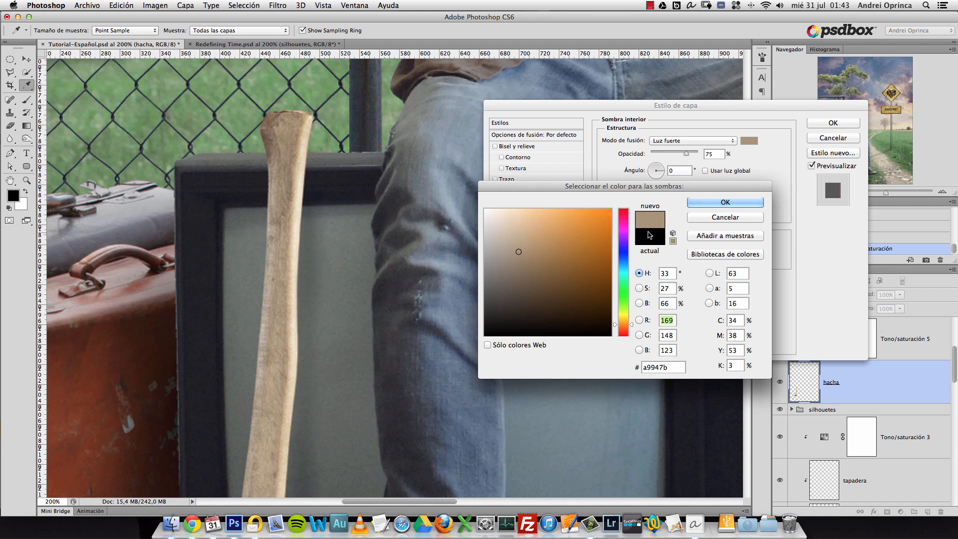
left_click_drag(517, 261, 508, 291)
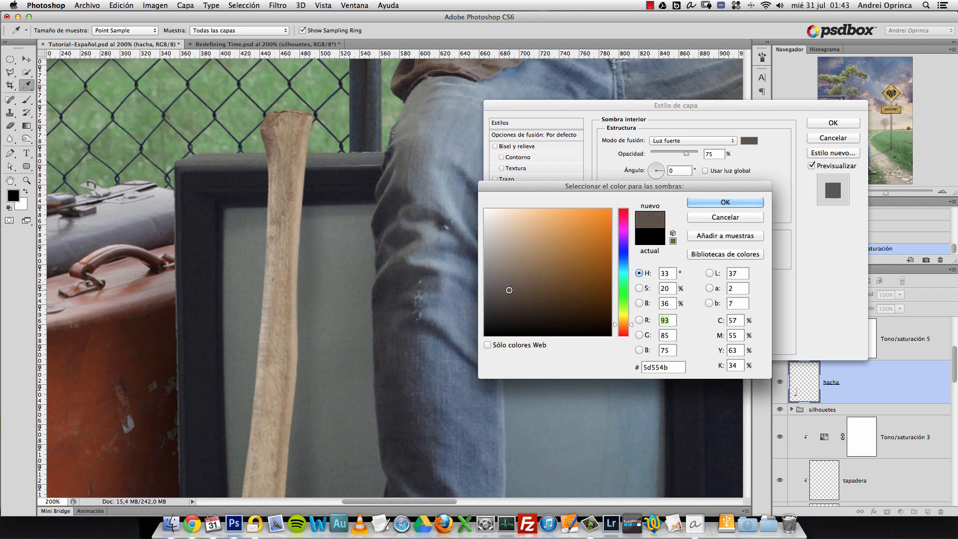
left_click(724, 202)
Set the inner shadow's distance to 5 px, size to 8 px and opacity to 100%, and darken its brown colour
left_click_drag(652, 211, 653, 188)
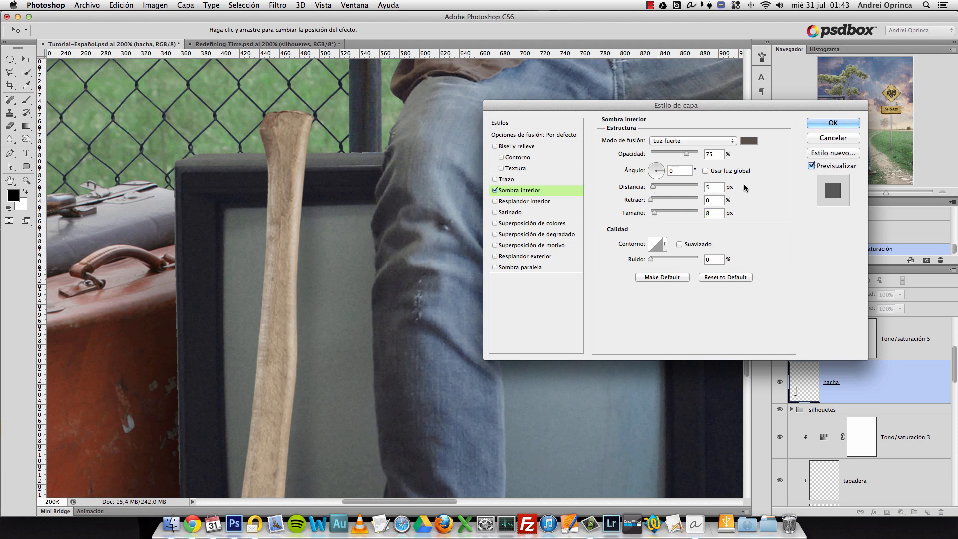
left_click(747, 140)
left_click(726, 215)
left_click_drag(692, 156, 728, 153)
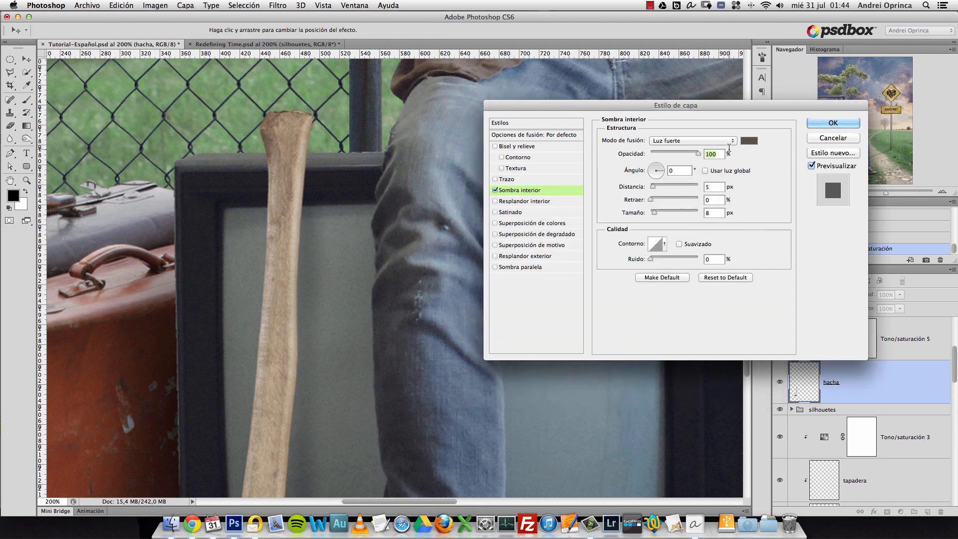
left_click(749, 141)
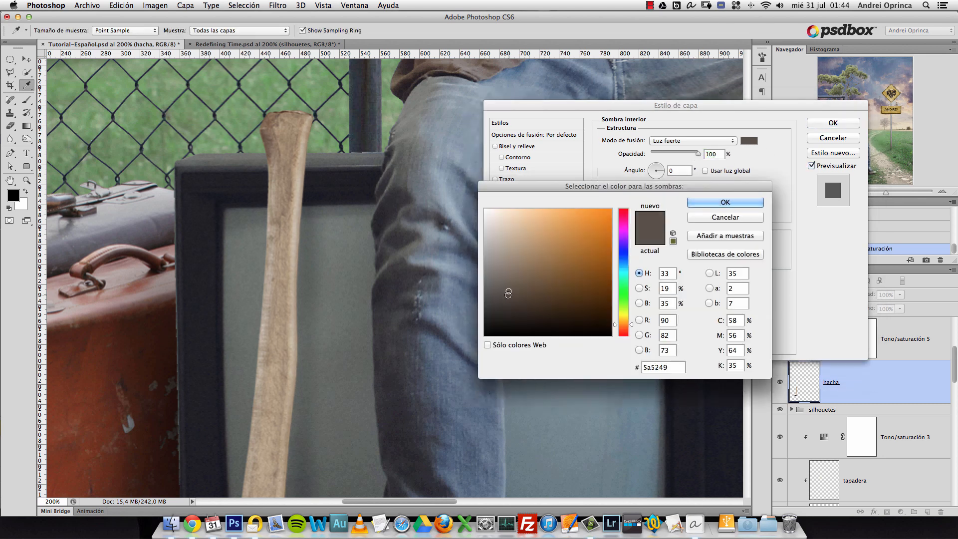
left_click(702, 202)
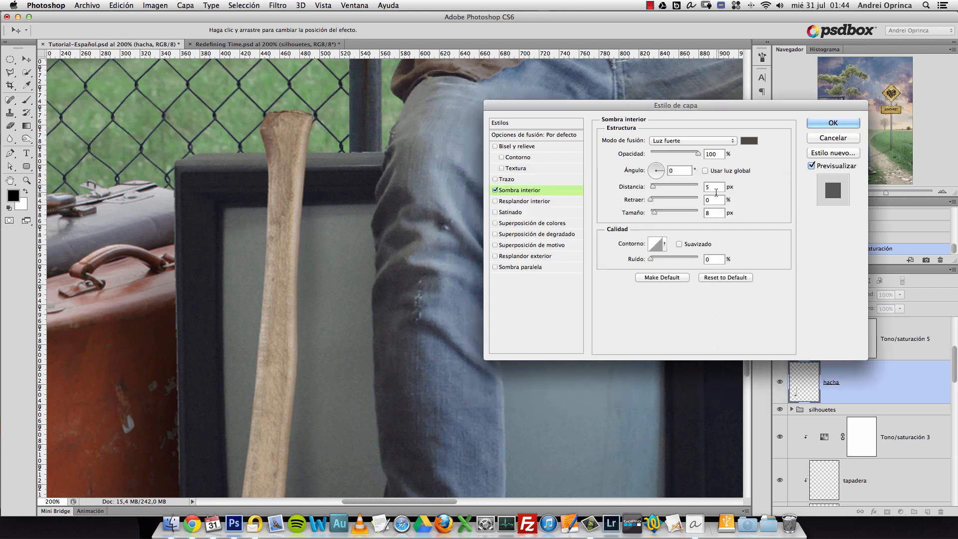
Set the axe's inner shadow to a distance of 6 px and a size of 7 px
left_click_drag(722, 189, 665, 223)
type("6")
type("7")
Try Luz intensa, Superponer, Color más oscuro, Oscurecer and Sobreexponer color on the axe's inner shadow, and return to Luz fuerte
left_click(685, 140)
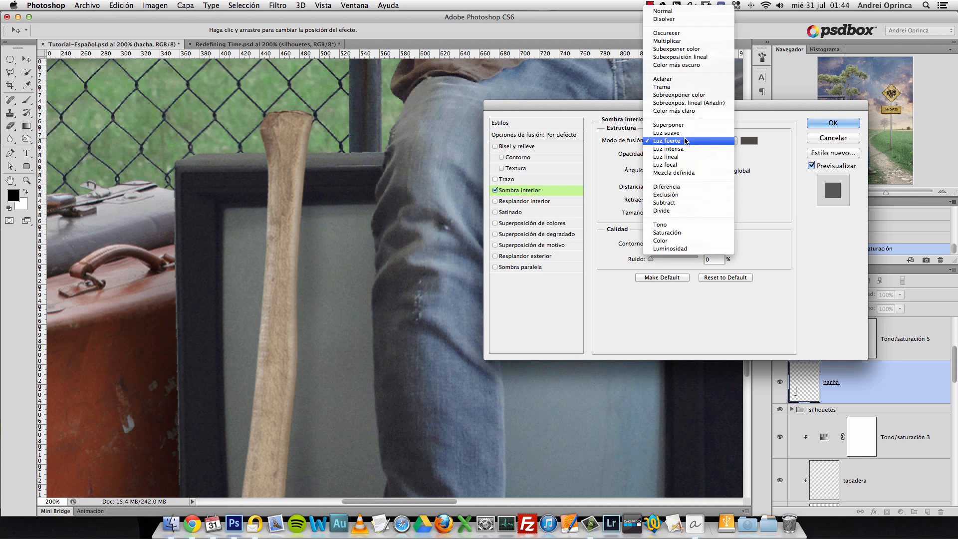
left_click(680, 150)
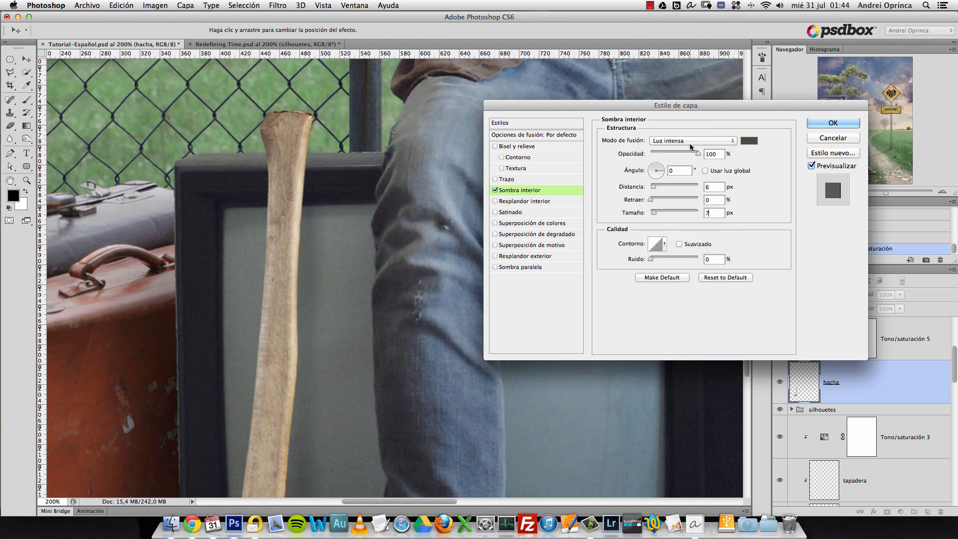
left_click(687, 140)
left_click(678, 117)
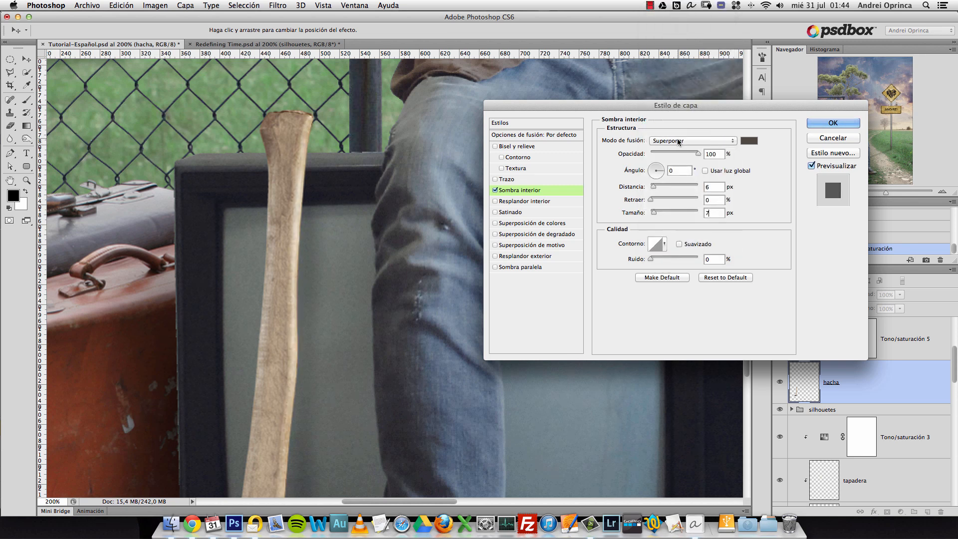
left_click(677, 138)
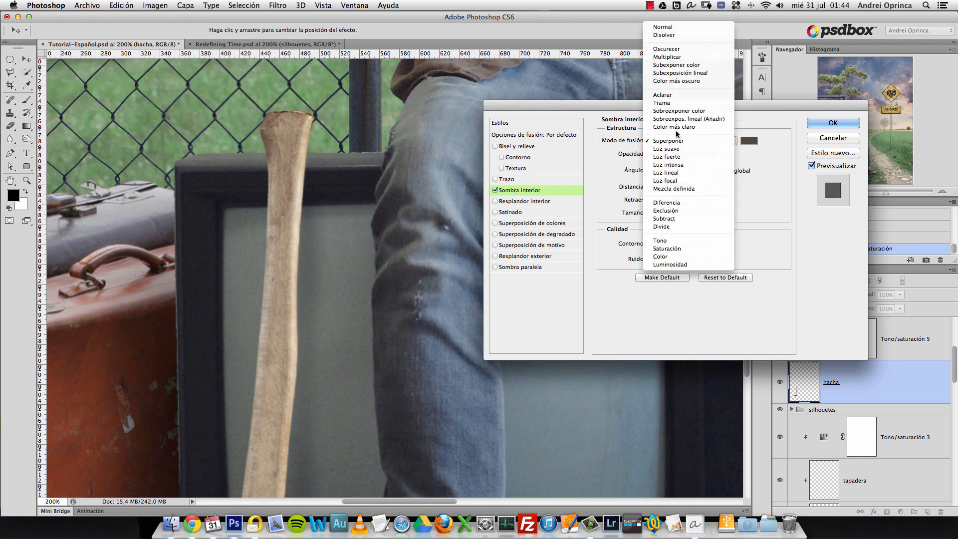
left_click(684, 82)
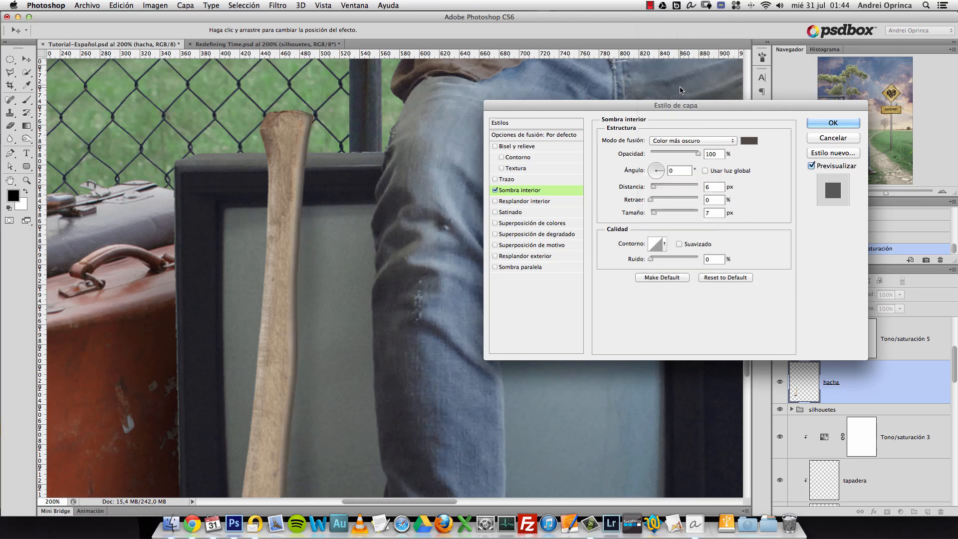
left_click(679, 141)
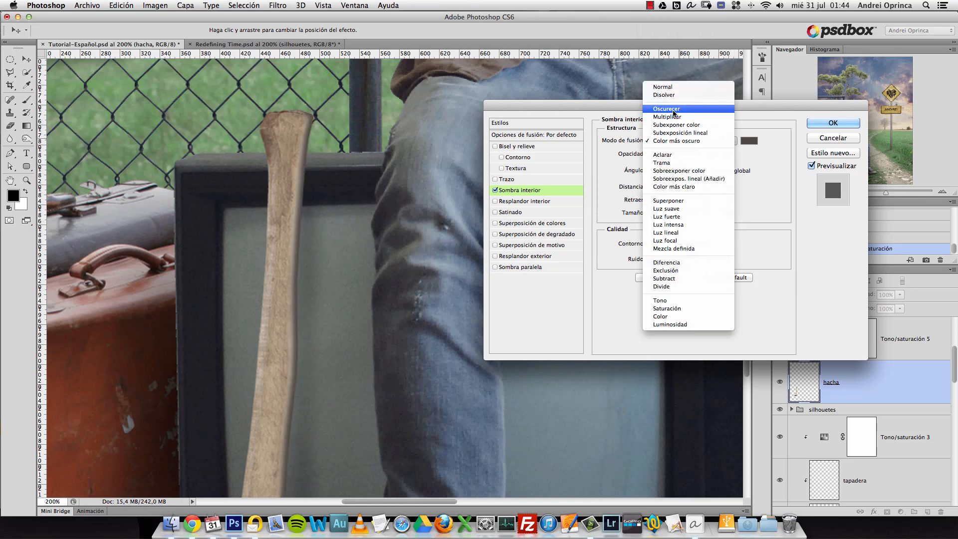
left_click(675, 109)
left_click(692, 142)
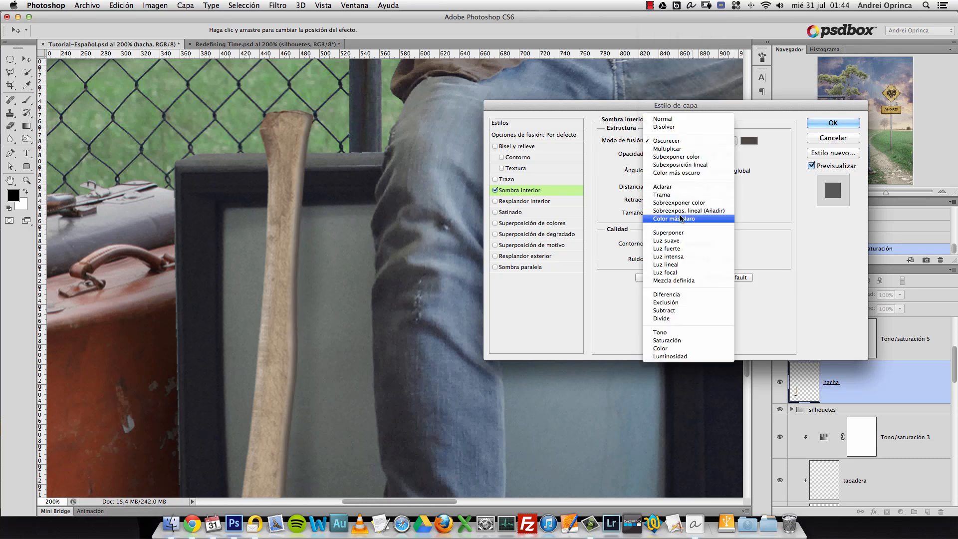
left_click(681, 202)
left_click(682, 141)
left_click(677, 188)
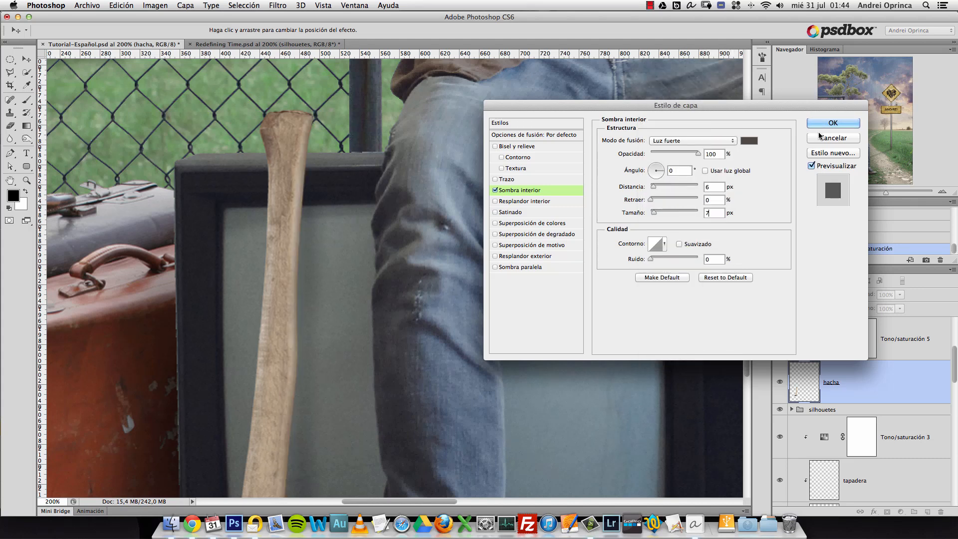
Apply the inner shadow to the axe and compare the hacha layer with its effects off and on
left_click(832, 123)
left_click(806, 192)
left_click(806, 192)
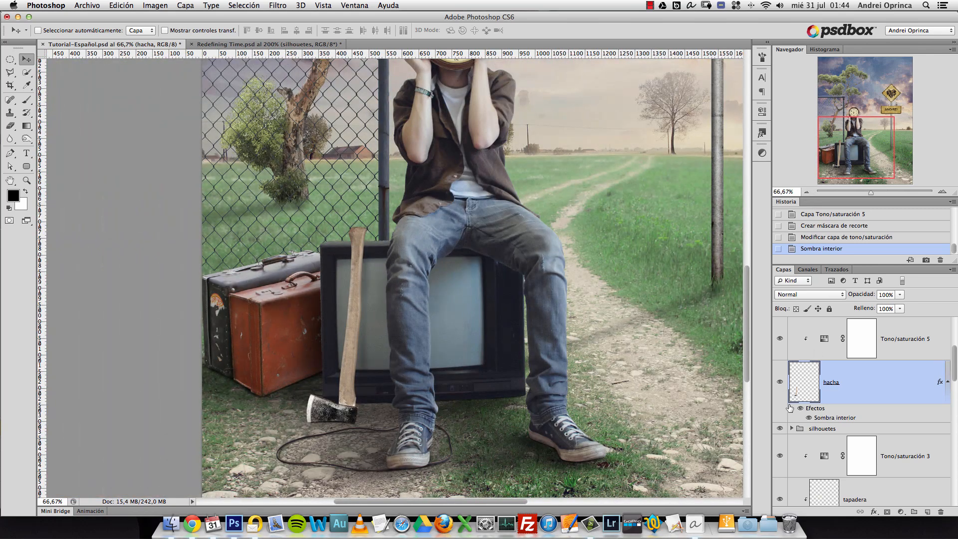
left_click(800, 408)
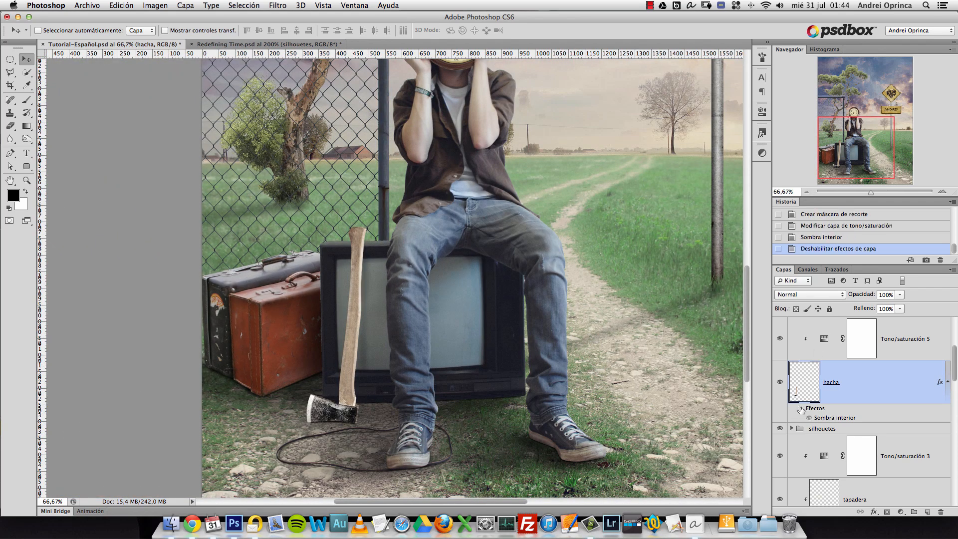
left_click(800, 408)
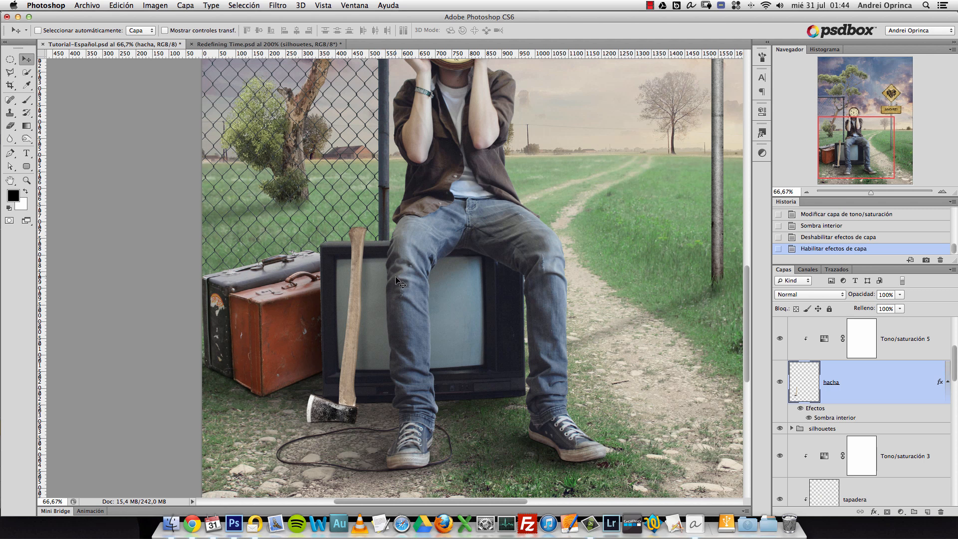
Select the sombras suaves layer for painting near the axe and shoe, with the Brush at 23% opacity and 24% flow
left_click(336, 442, "super")
left_click(336, 443, "super")
left_click_drag(450, 397, 416, 255)
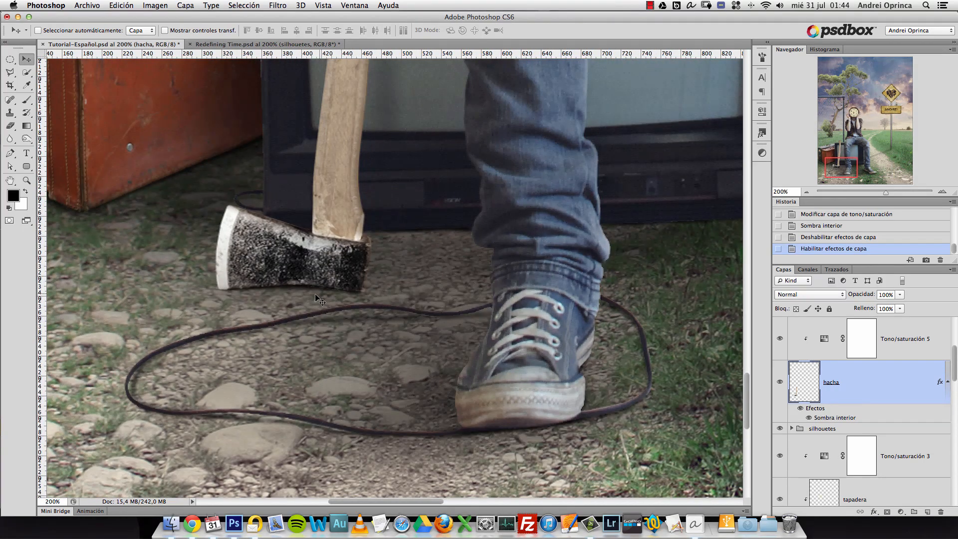
left_click_drag(952, 369, 953, 461)
left_click(902, 435)
left_click(877, 400)
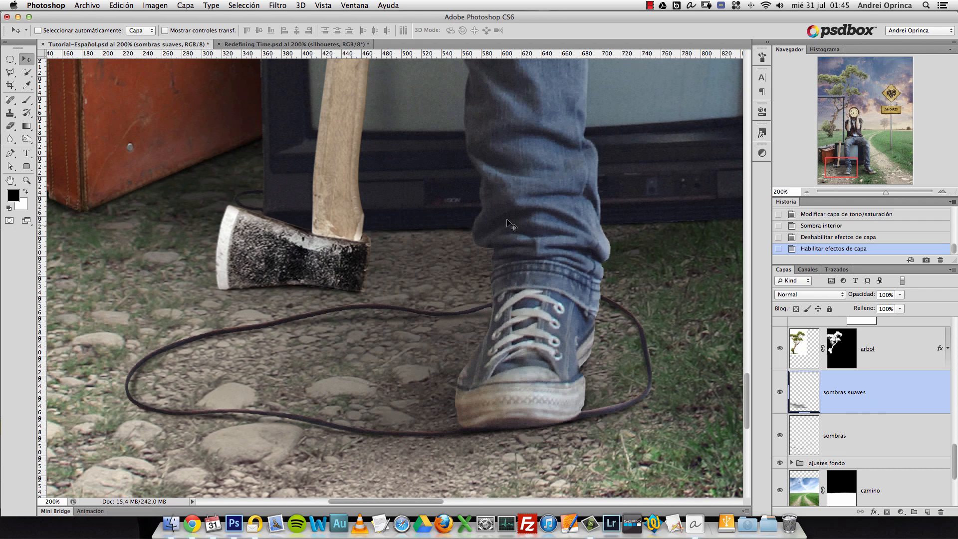
key("b")
left_click(286, 30)
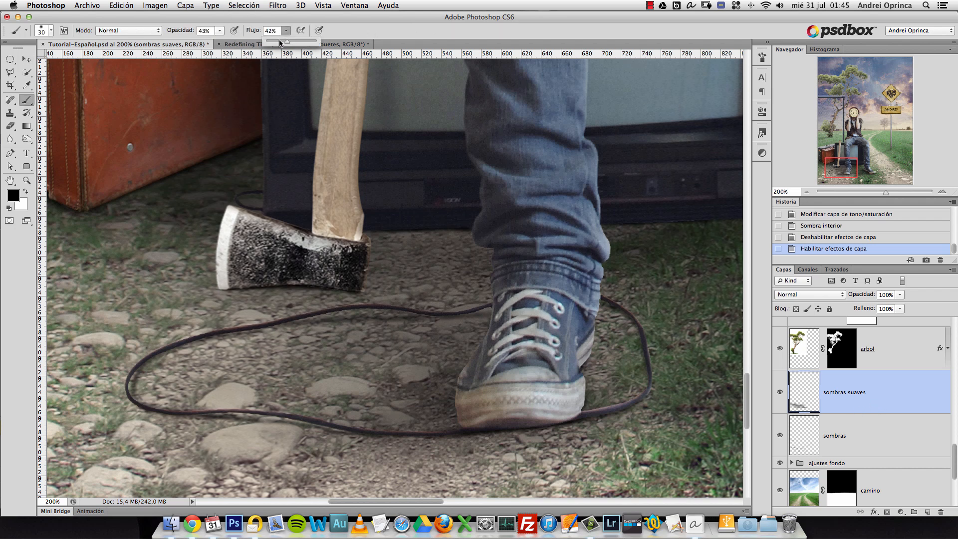
left_click(219, 31)
Paint soft black shadow strokes on the ground along the sole of the shoe beside the axe
mouse_move(564, 416)
left_mouse_down()
mouse_move(462, 431)
mouse_move(579, 428)
mouse_move(467, 432)
mouse_move(590, 411)
mouse_move(461, 428)
left_mouse_up()
right_click(570, 380)
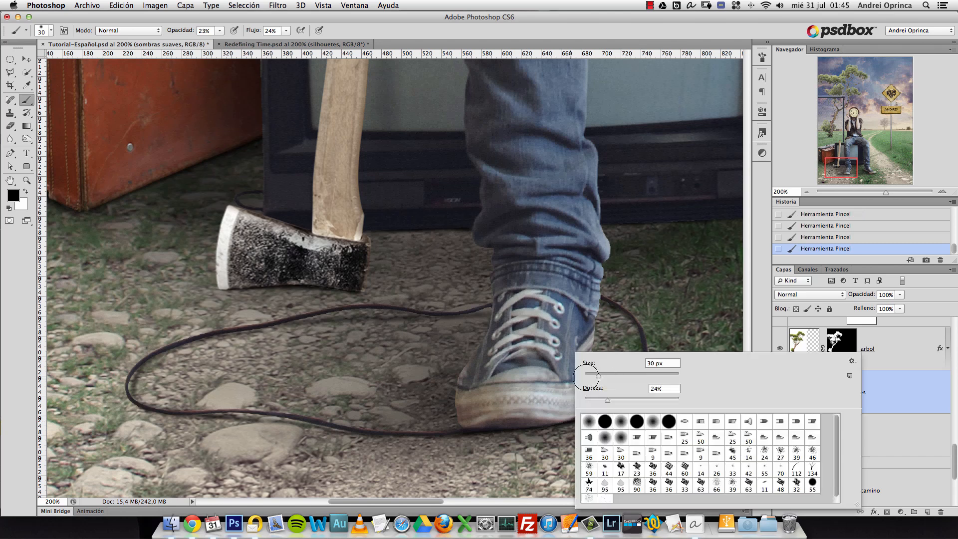
key("Return")
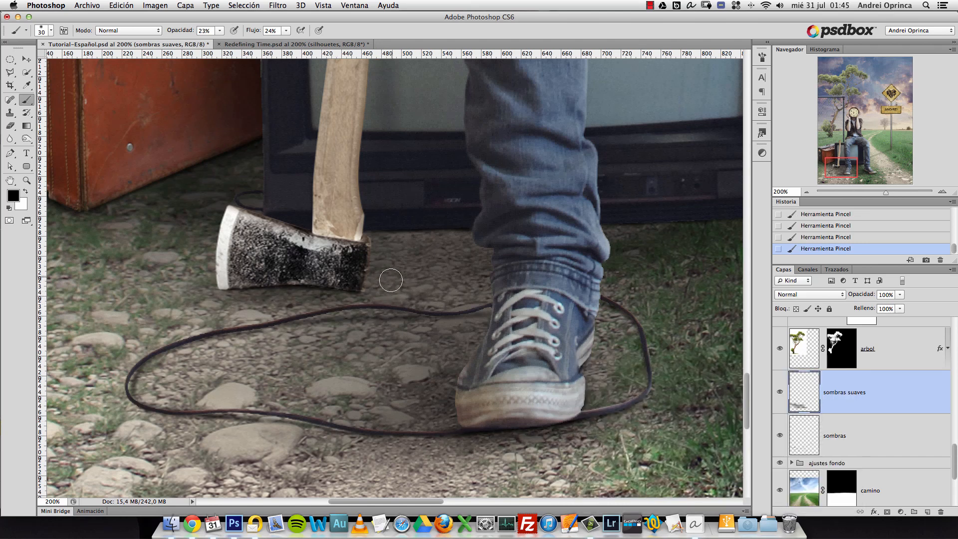
Examine the whole composite at several magnifications, from the figure and ground up to the sign, tree and sky
left_click(402, 257, "super")
left_click(397, 259, "alt")
left_click(398, 260, "alt")
left_click(402, 261, "alt")
left_click(401, 261, "alt")
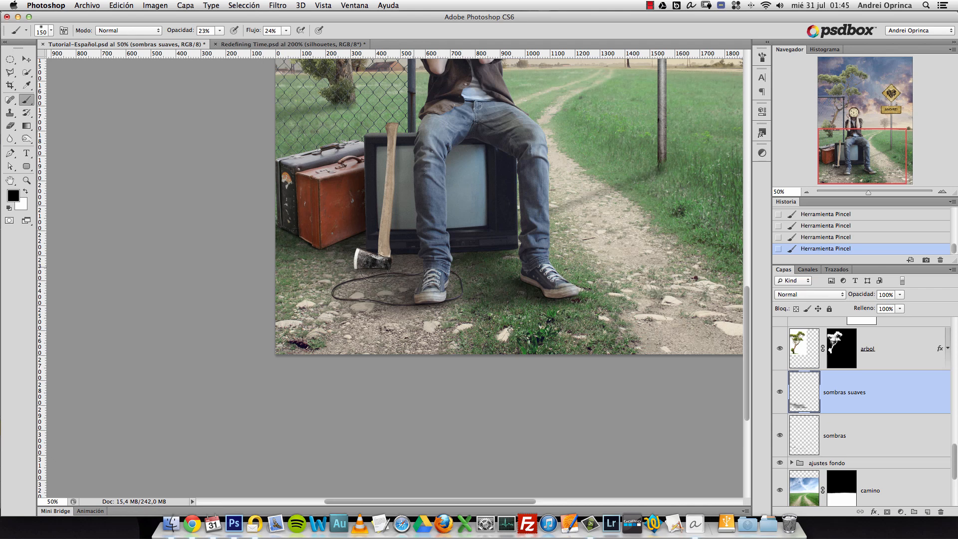
left_click_drag(562, 197, 493, 319)
mouse_move(486, 221)
left_mouse_down()
mouse_move(487, 296)
mouse_move(524, 259)
mouse_move(477, 352)
left_mouse_up()
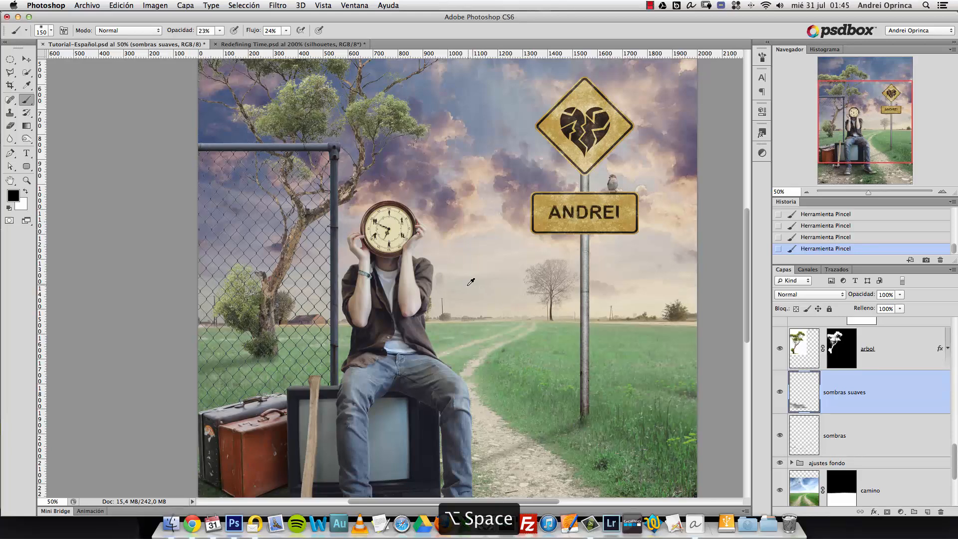
left_click(464, 288, "alt")
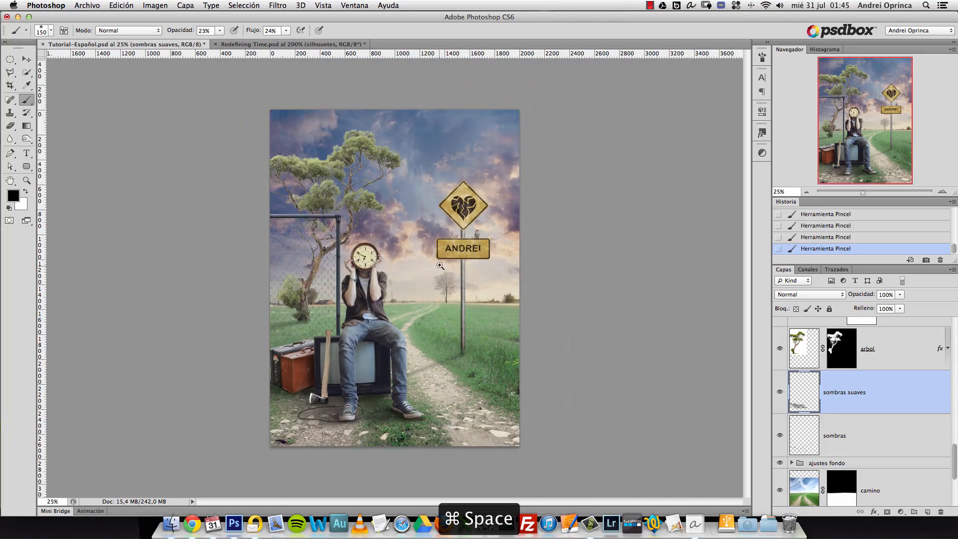
left_click(439, 267, "super")
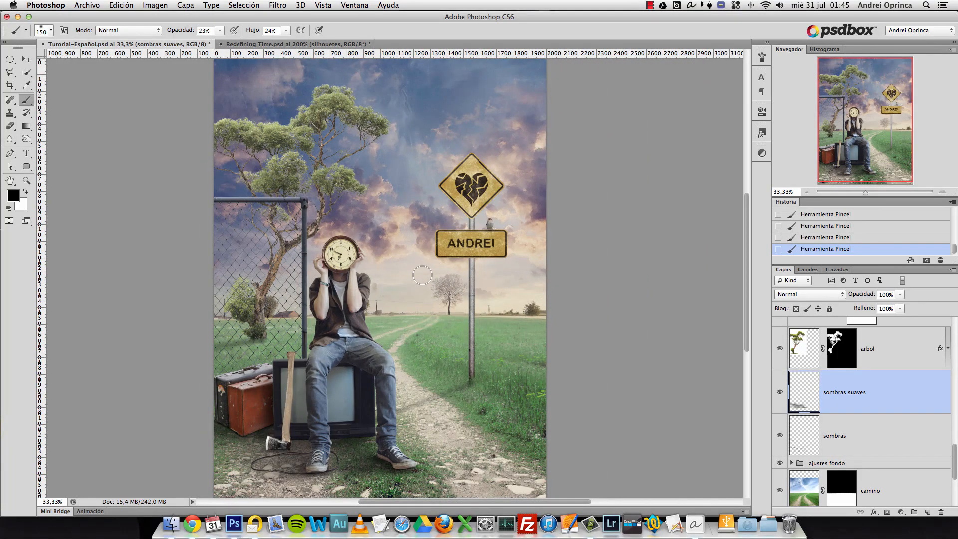
left_click(396, 175, "super")
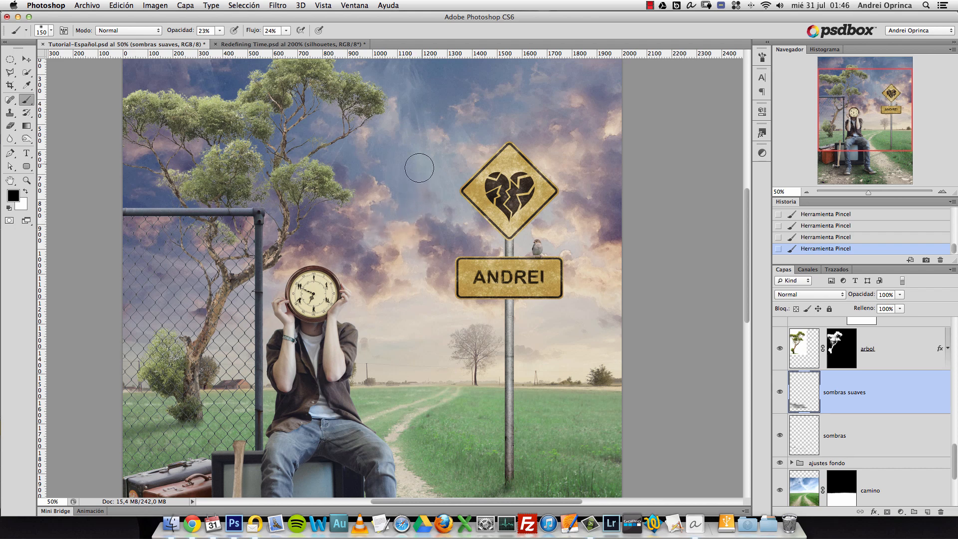
left_click(391, 250, "alt")
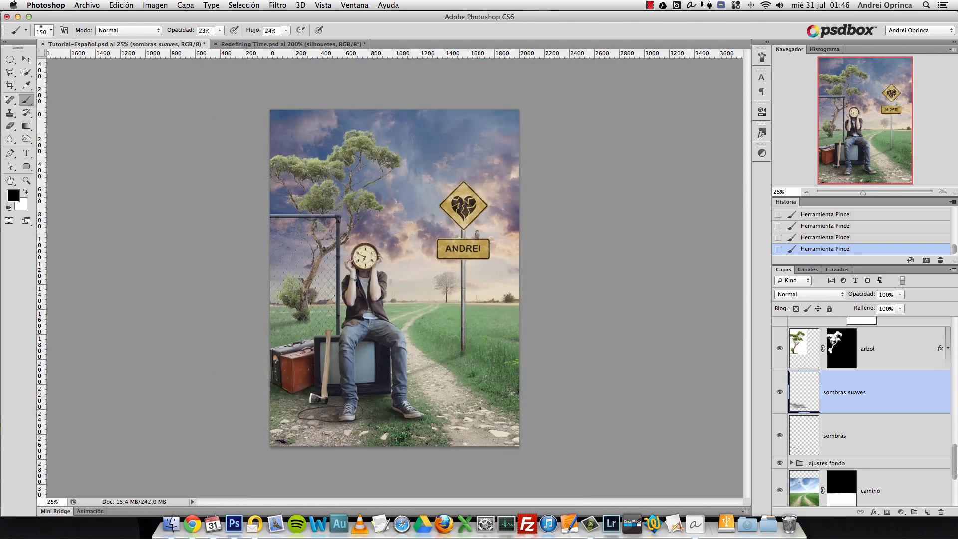
Add a new layer named luz above the pajaro layer and set its blend mode to Screen (Trama)
left_click_drag(955, 455, 957, 336)
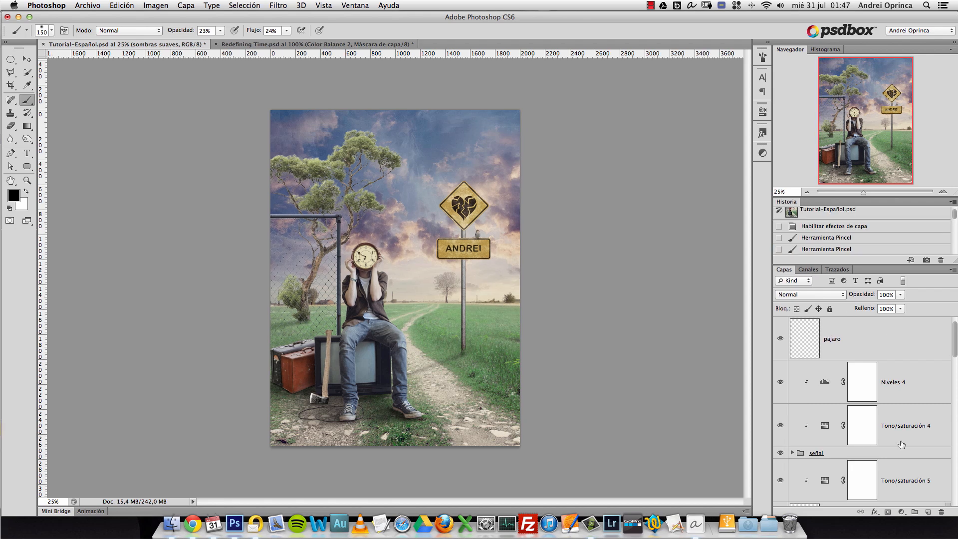
key("super+space")
left_click(519, 307)
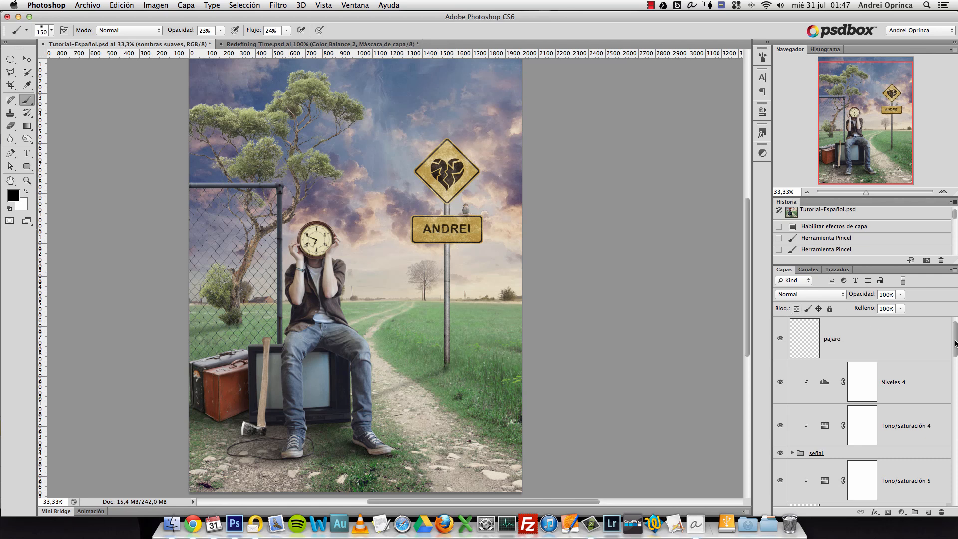
left_click(920, 345)
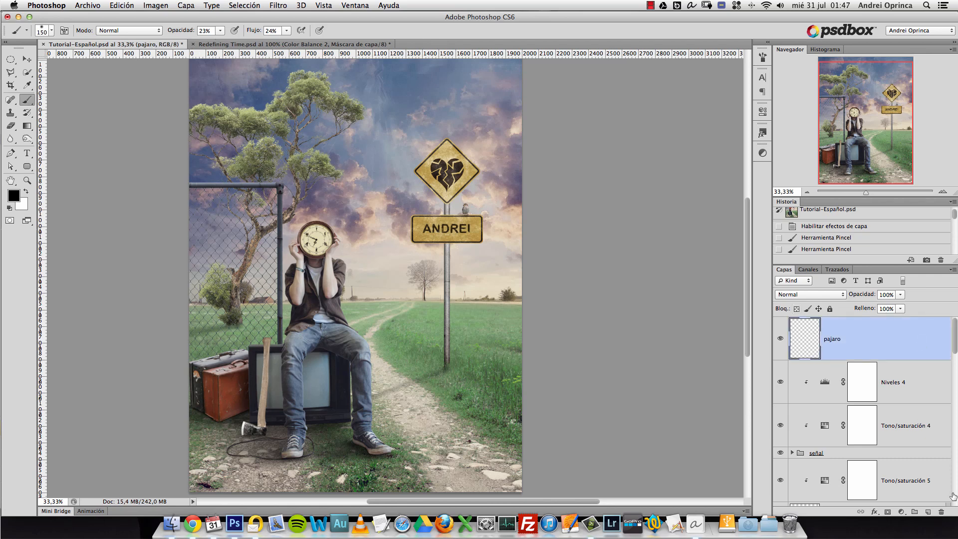
left_click(928, 512)
double_click(833, 339)
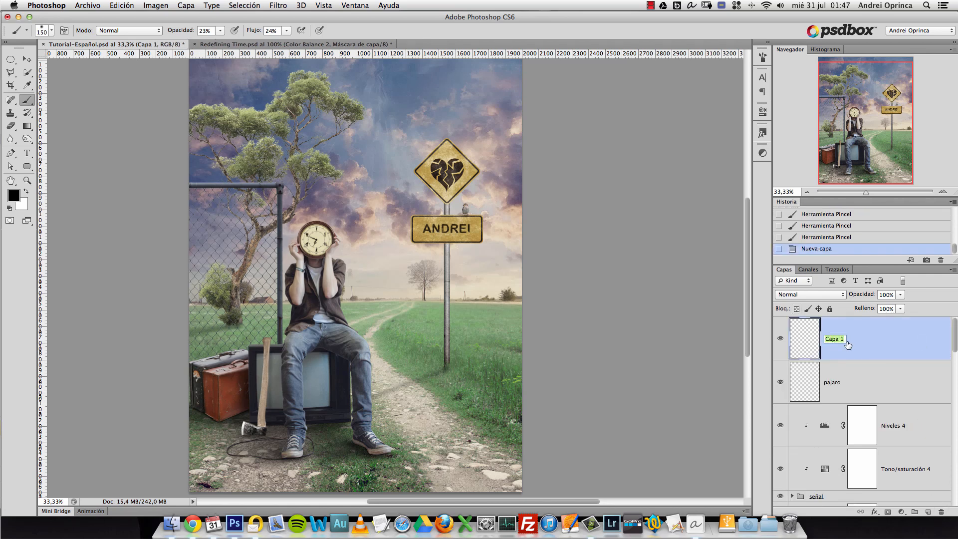
type("luz")
key("Return")
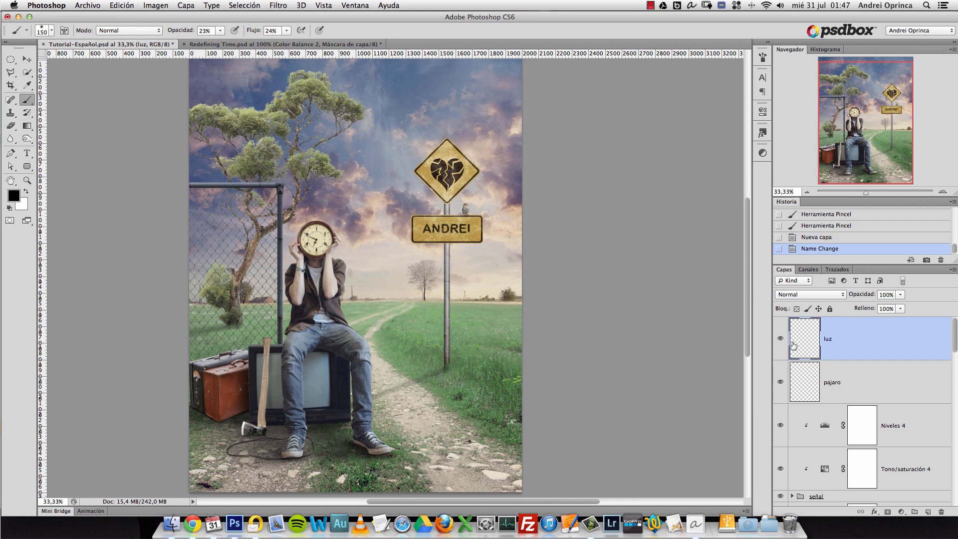
left_click(790, 298)
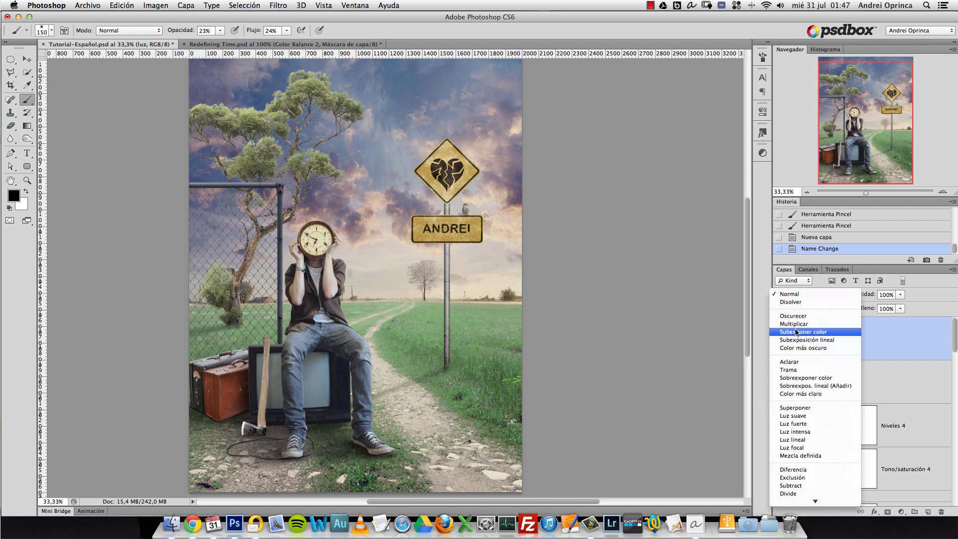
left_click(788, 374)
Set the Brush to 100% opacity and 100% flow, and enlarge its soft tip to cover a broad area of sky
left_click(220, 31)
left_click_drag(224, 42, 329, 44)
left_click(287, 31)
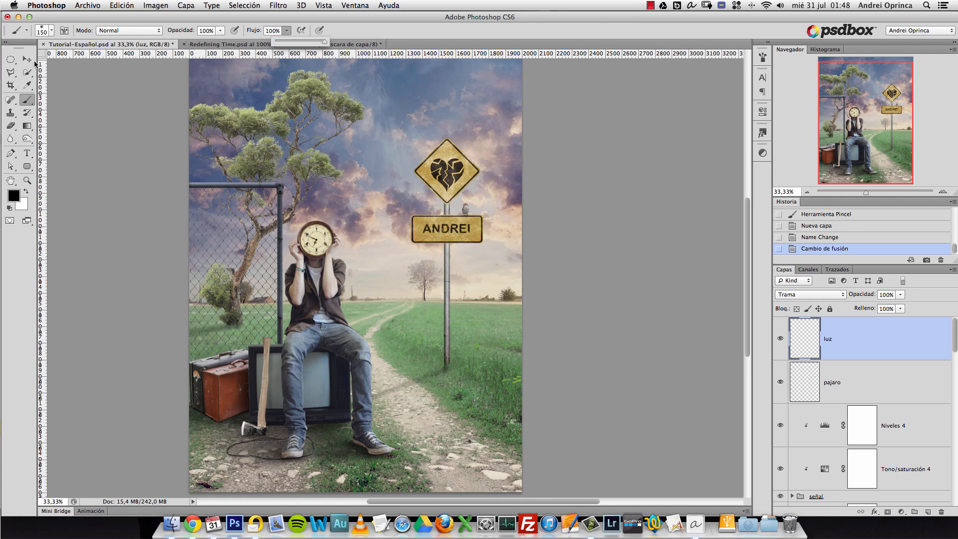
right_click(375, 204)
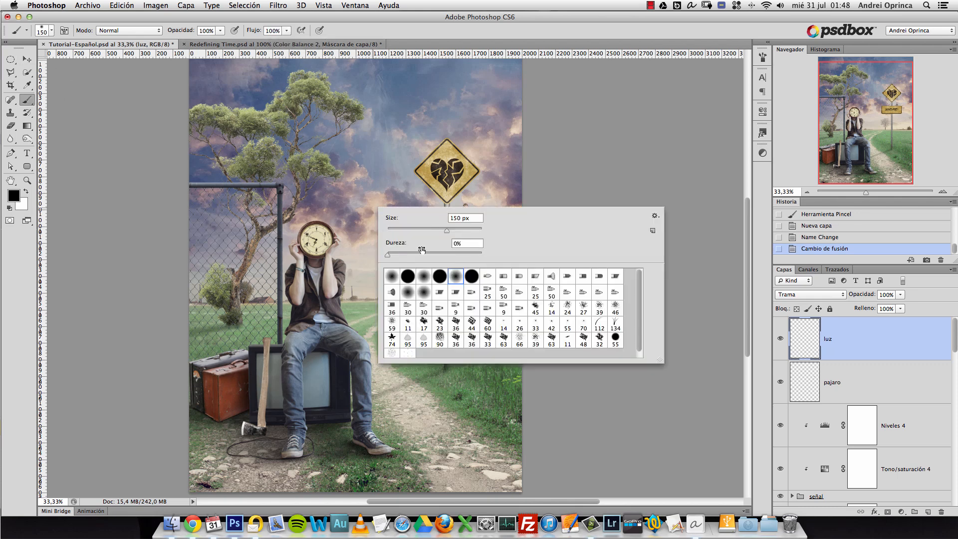
left_click_drag(453, 231, 466, 231)
left_click(885, 346)
key("bracketleft")
key("bracketleft")
key("bracketleft")
key("bracketleft")
key("bracketleft")
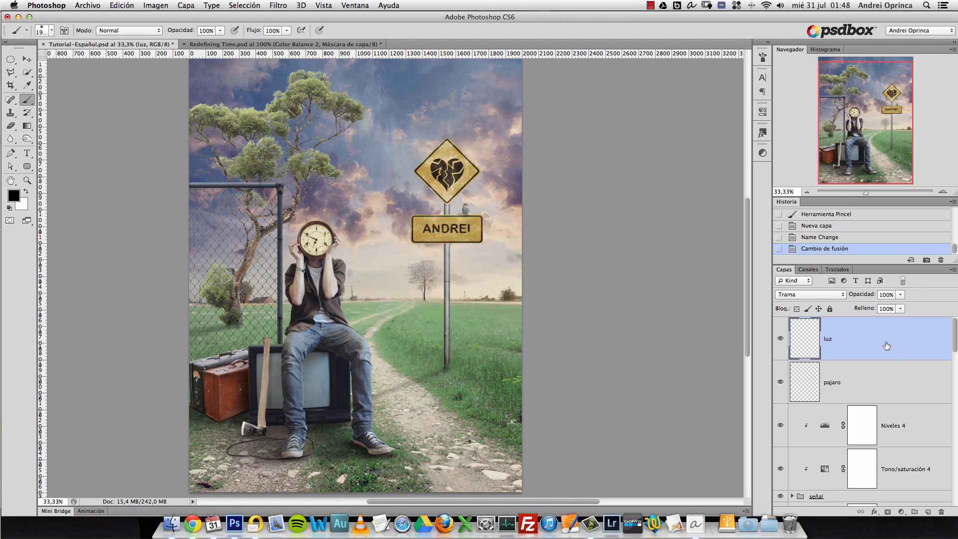
key("bracketleft")
key("bracketleft")
key("bracketleft")
key("bracketleft")
Set the foreground colour to a muted golden brown, 93805b
left_click(14, 196)
left_click_drag(624, 334, 624, 325)
left_click_drag(510, 252, 520, 268)
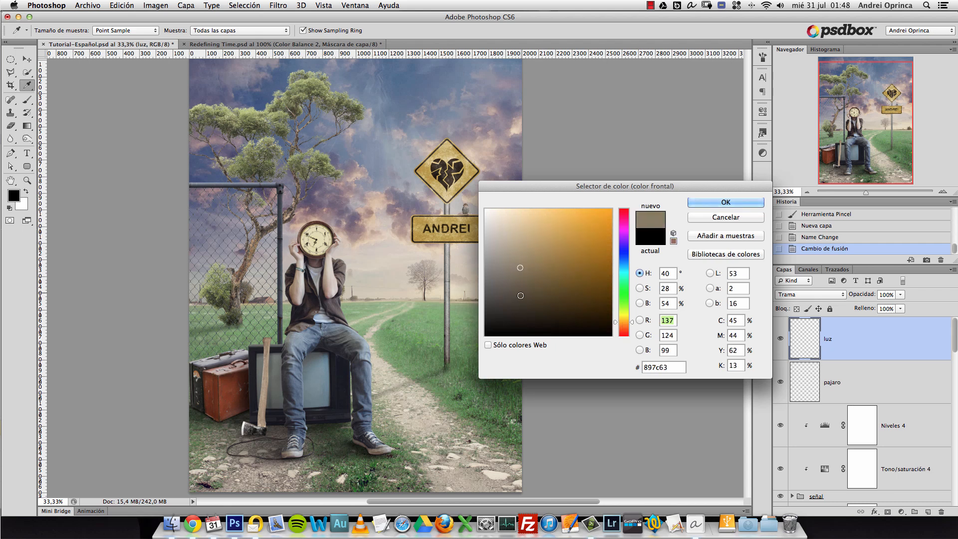
left_click(726, 201)
Paint a soft glow with the large brush on the luz layer, around the horizon between the figure and the signpost
key("b")
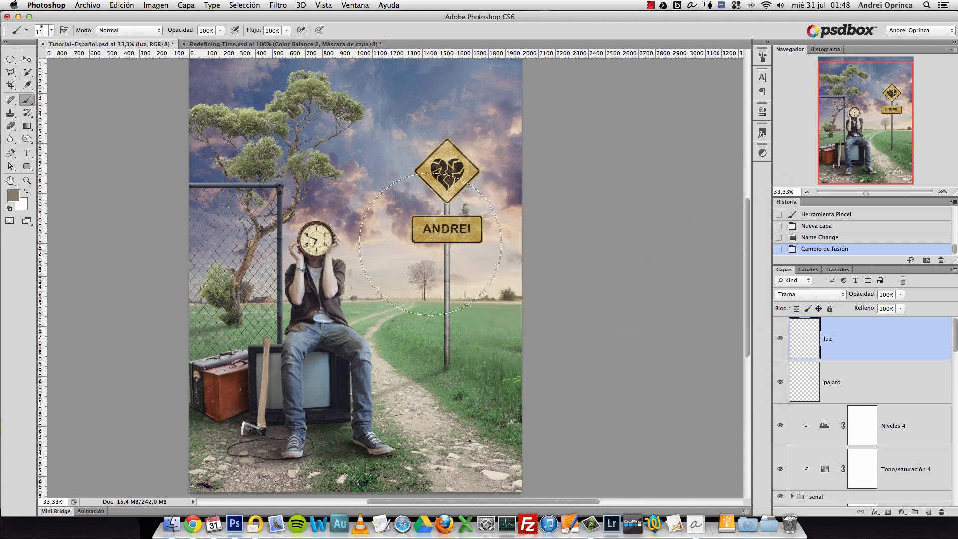
left_click(379, 243)
left_click(379, 243)
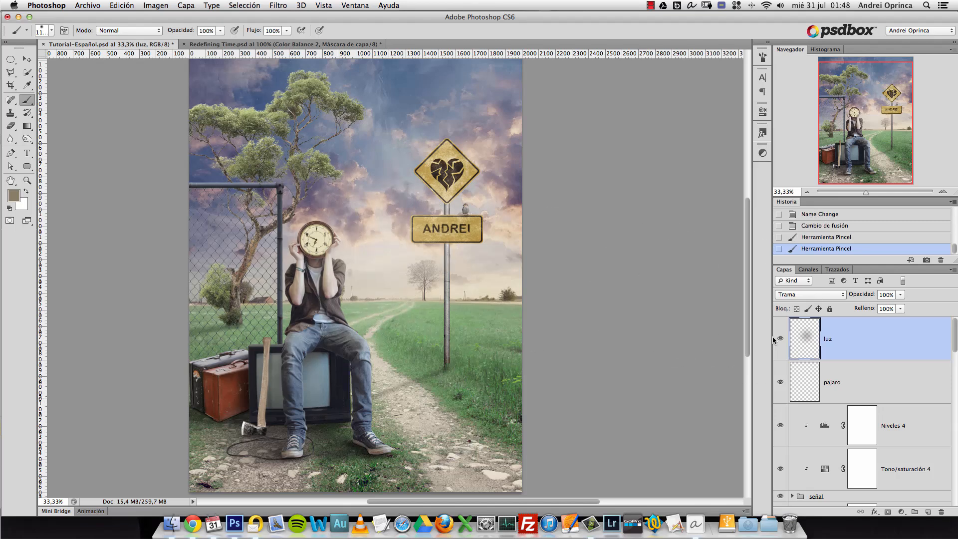
Paint another soft golden-brown 93805b glow on the luz layer between the figure and the signpost, and compare the image with the layer hidden
left_click(13, 195)
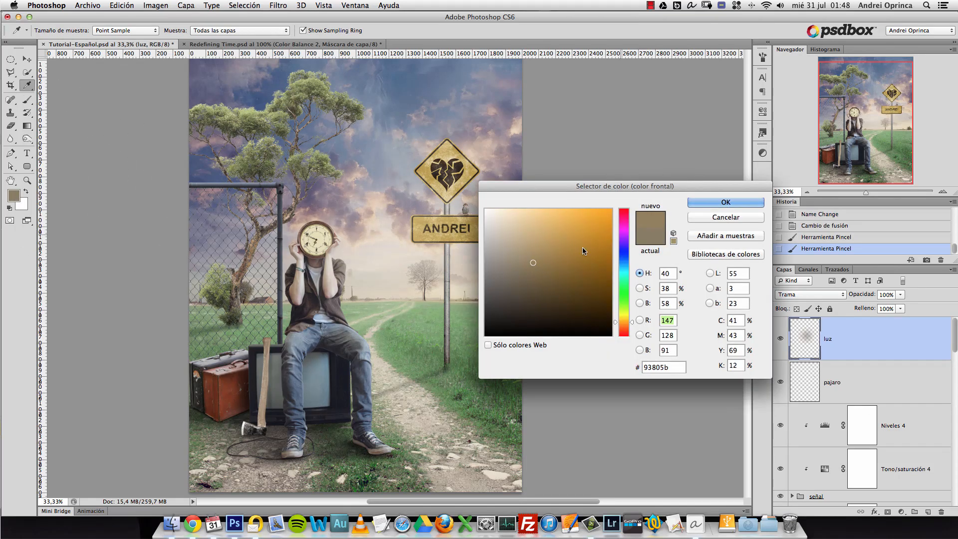
left_click(698, 202)
left_click_drag(378, 242, 349, 220)
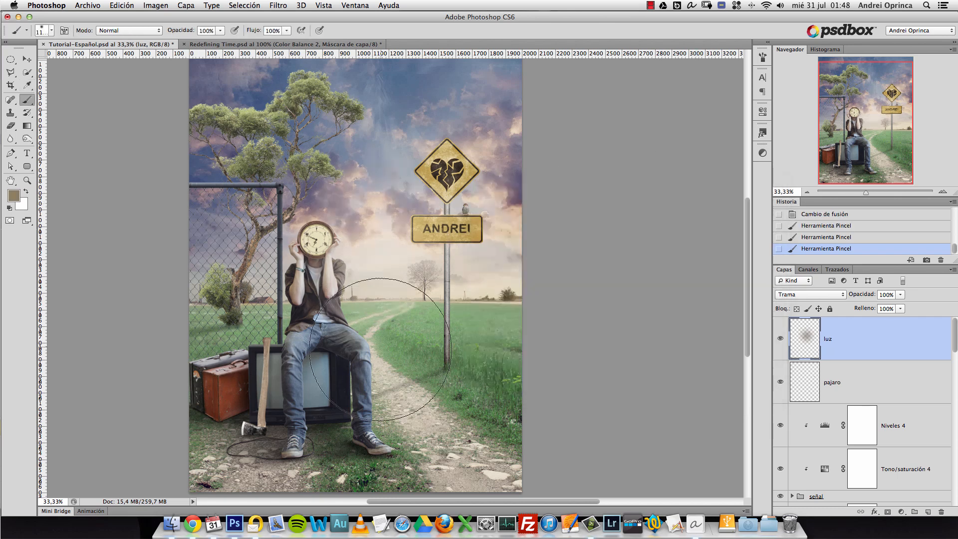
left_click(780, 338)
left_click(781, 340)
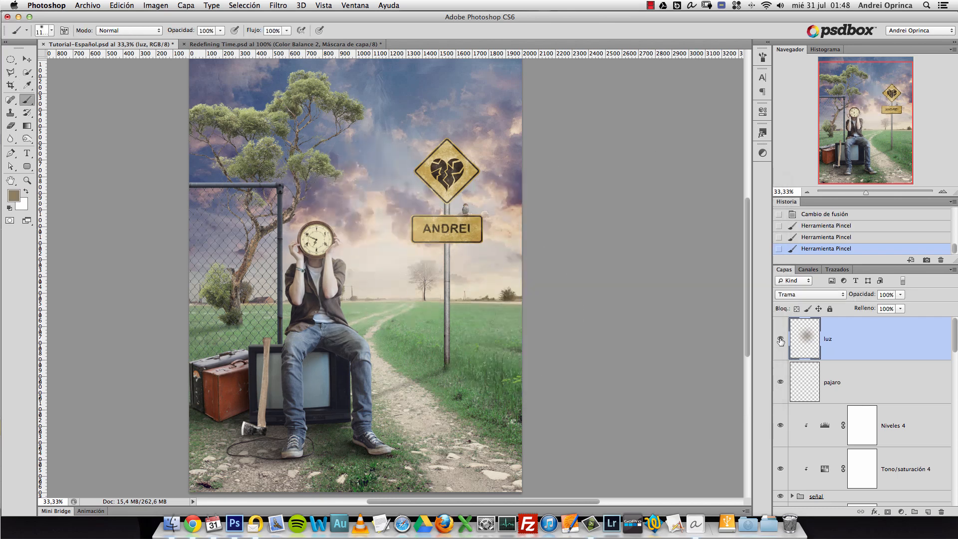
left_click(779, 340)
left_click(779, 341)
Reduce the brush to 400 px and set the foreground colour to a lighter golden beige, b29d74
key("bracketleft")
left_click(19, 199)
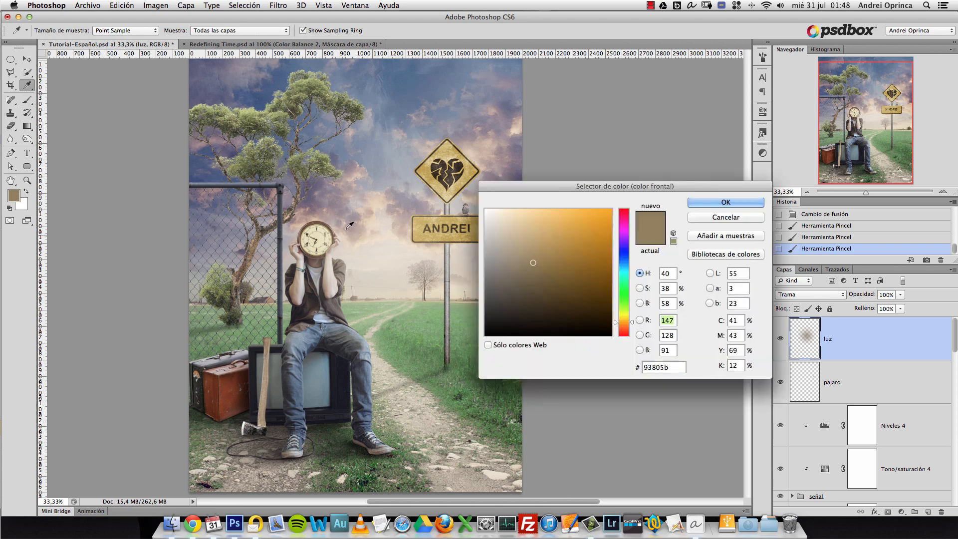
left_click(529, 247)
left_click(709, 202)
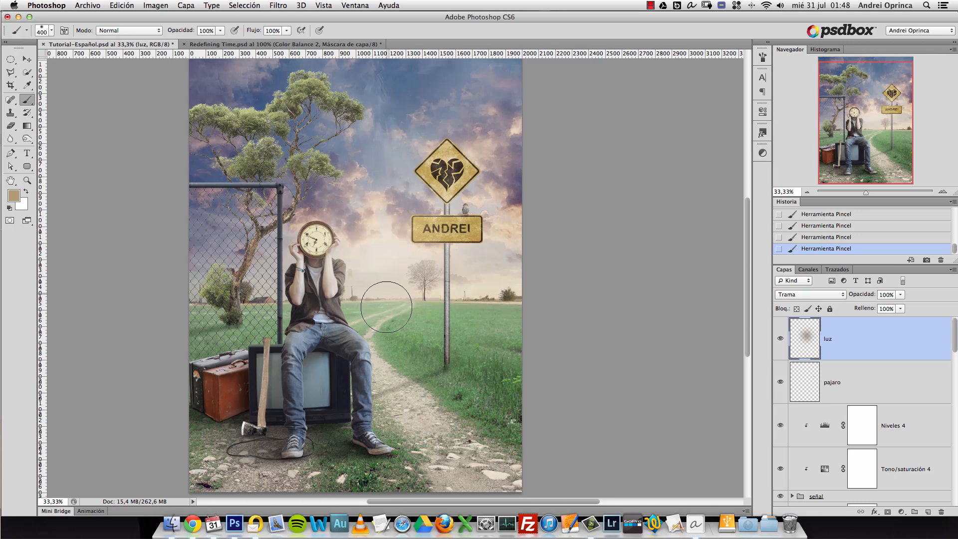
Set the foreground colour to pale beige c7b797 with a 600 px brush, and compare the image with the luz layer hidden
left_click(20, 198)
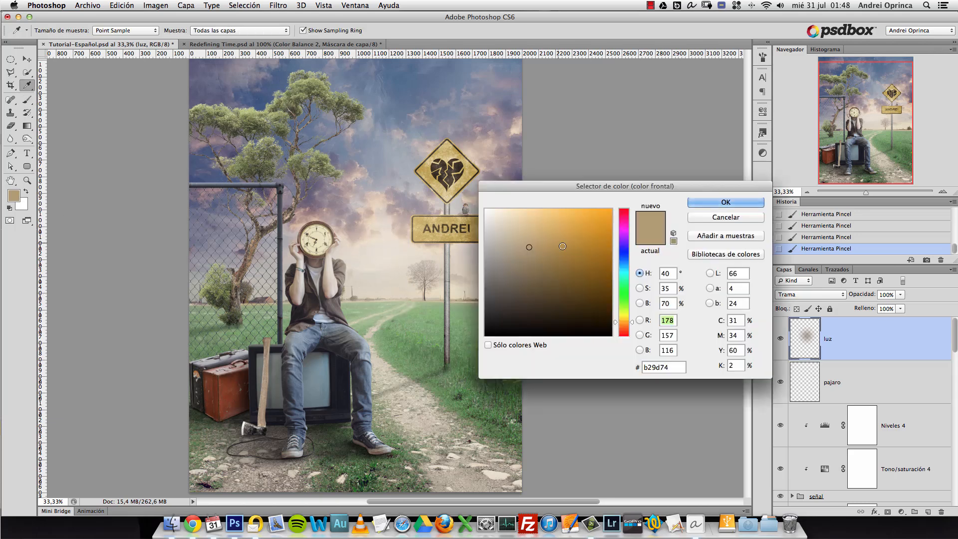
left_click(708, 202)
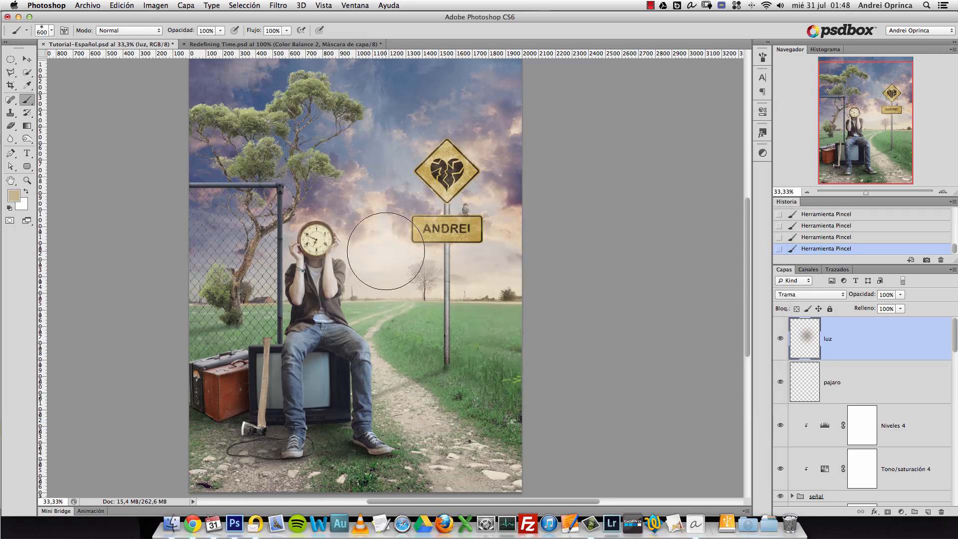
left_click(781, 339)
left_click(781, 339)
mouse_move(414, 292)
left_mouse_down()
mouse_move(388, 317)
mouse_move(402, 278)
mouse_move(397, 283)
left_mouse_up()
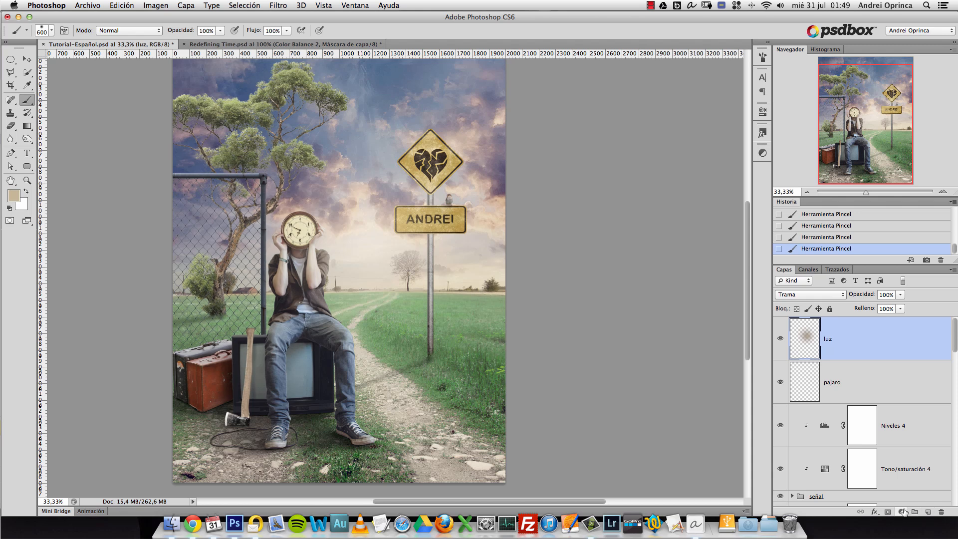
Add a Gradient Map (Mapa de degradado) adjustment layer above luz and open its gradient for editing
left_click(902, 512)
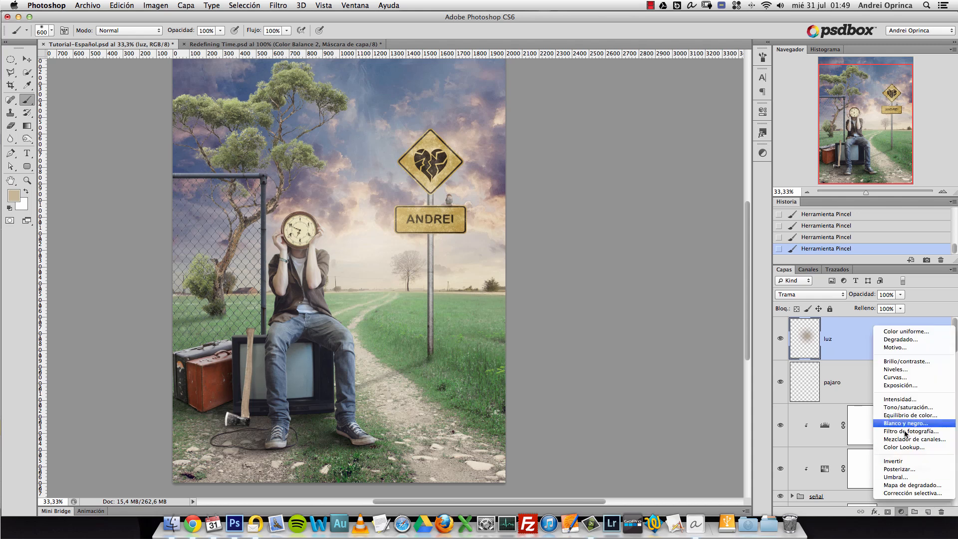
left_click(909, 487)
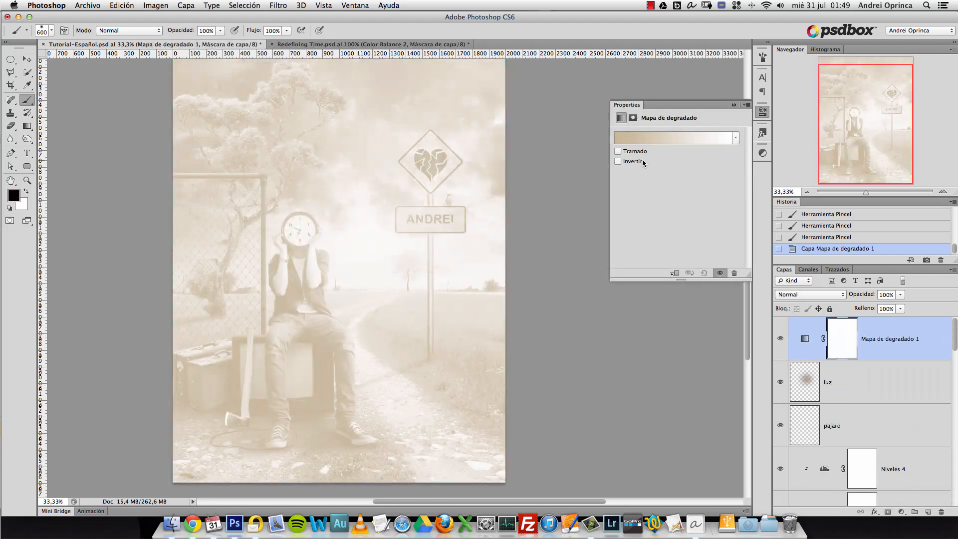
left_click(651, 137)
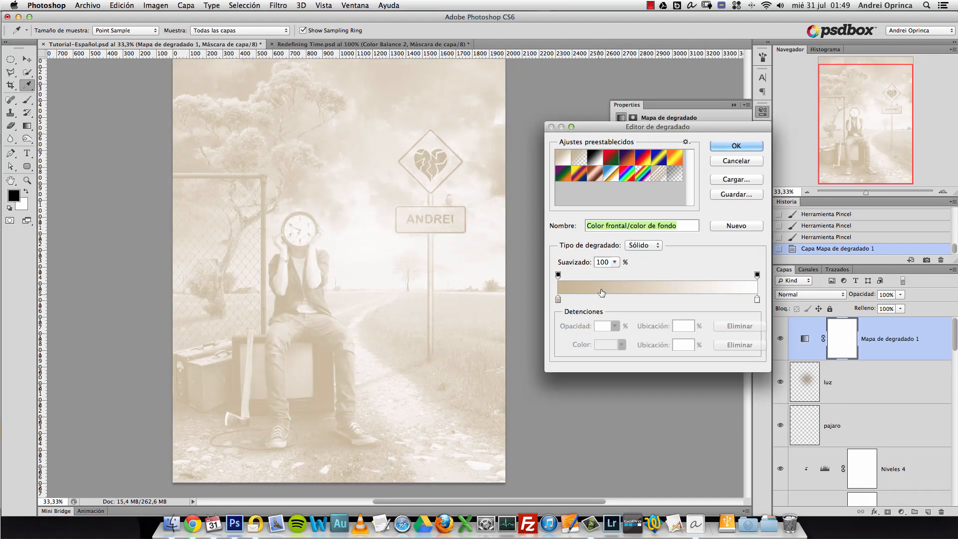
left_click(559, 300)
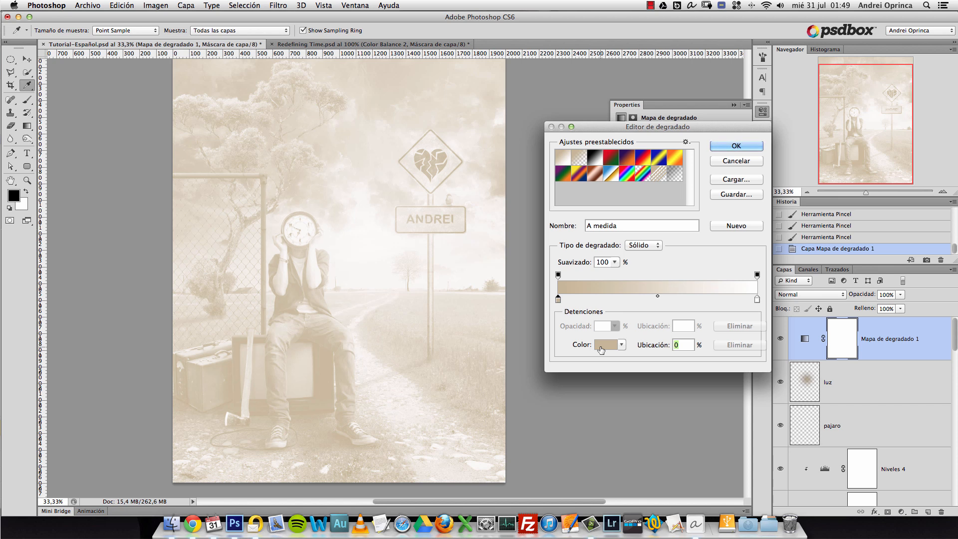
left_click(557, 301)
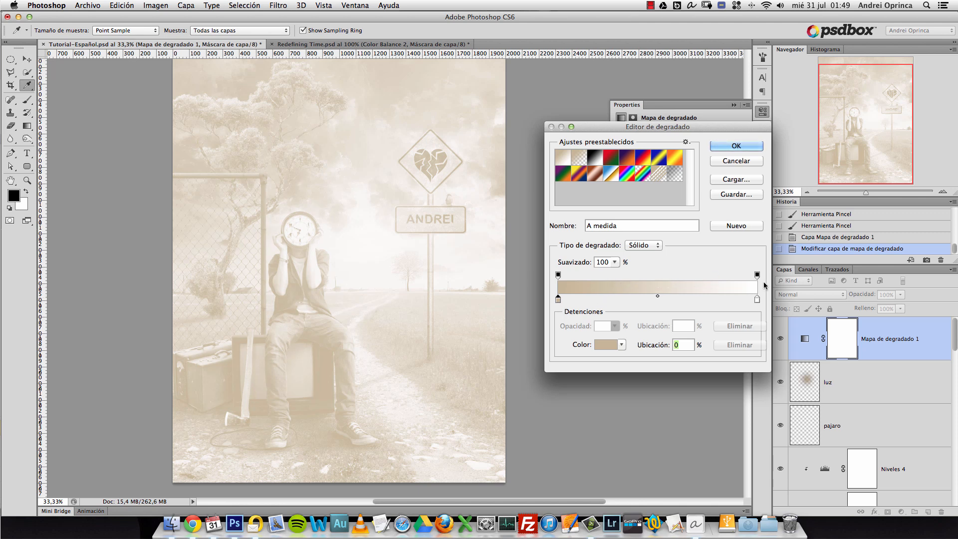
Try adding extra colour stops in the middle of the gradient, such as one at 44%, and remove them
left_click(757, 299)
left_click(646, 301)
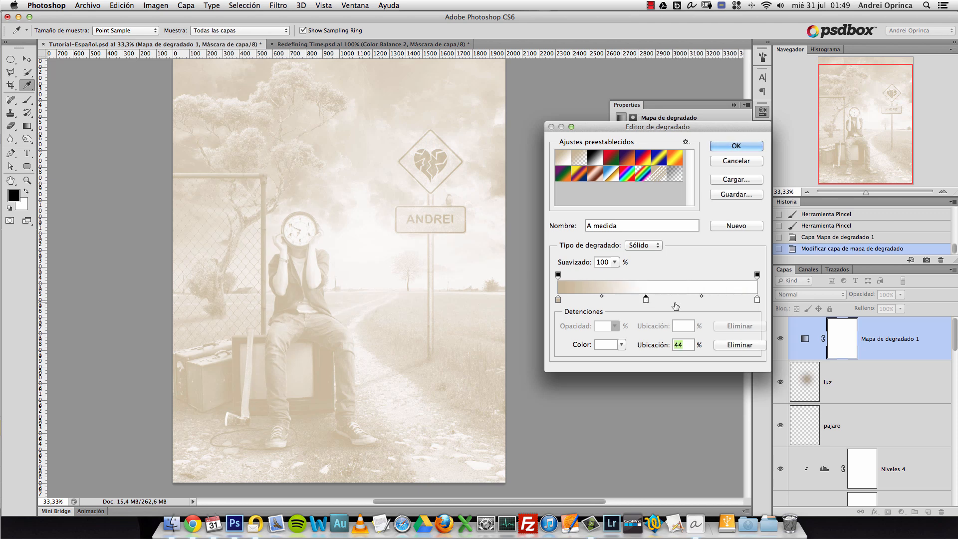
left_click(676, 302)
left_click(744, 348)
left_click(646, 299)
left_click(743, 344)
Set the gradient's 0% colour stop to a warm orange brown, c09264
left_click(558, 300)
left_click(606, 344)
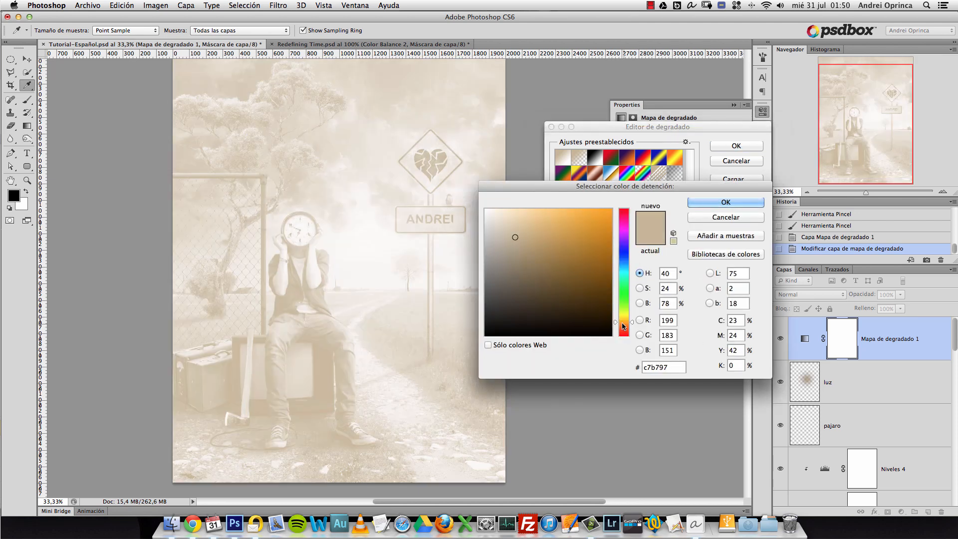
left_click(623, 326)
left_click(545, 240)
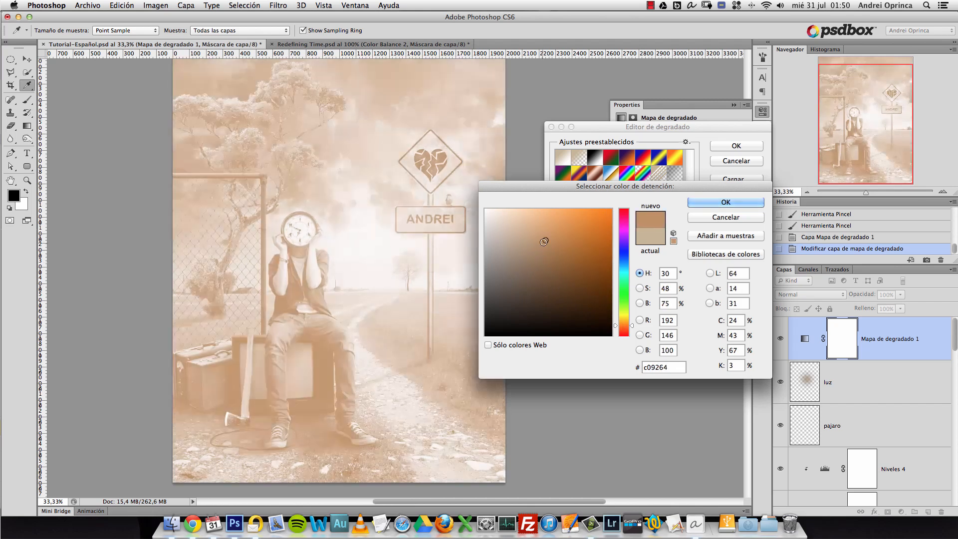
left_click(702, 202)
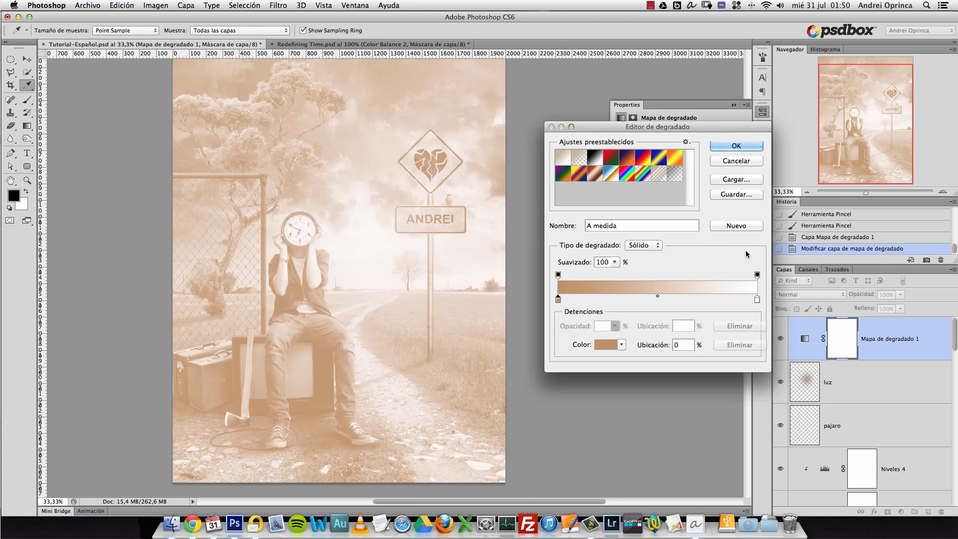
Set the gradient's 100% colour stop to a pale cream, f0e4c4
left_click(757, 300)
left_click(606, 344)
left_click_drag(630, 316, 625, 320)
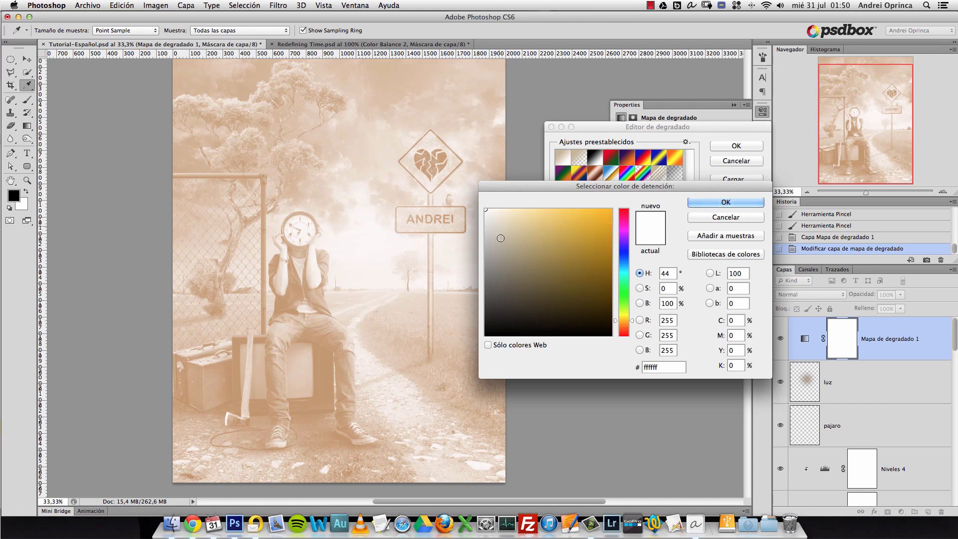
left_click(509, 225)
left_click(518, 216)
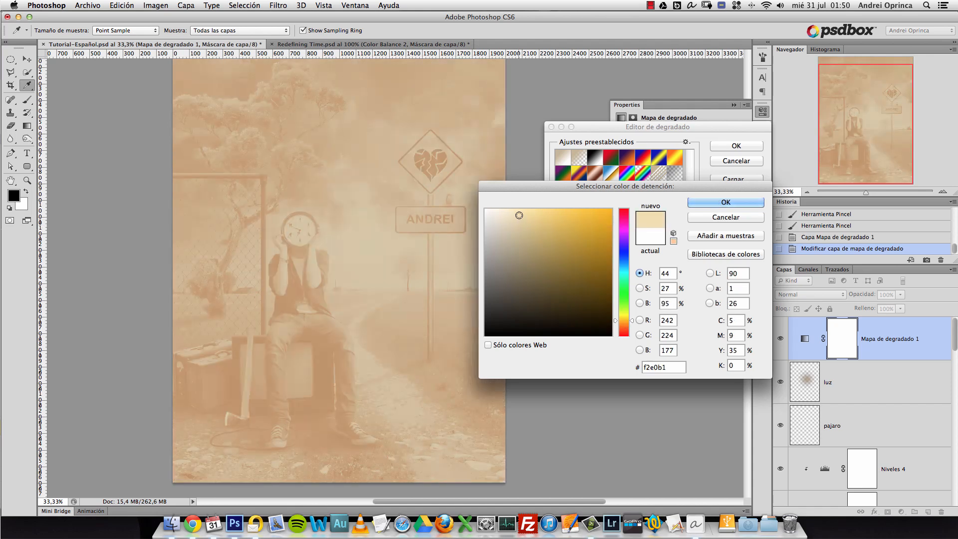
left_click(699, 203)
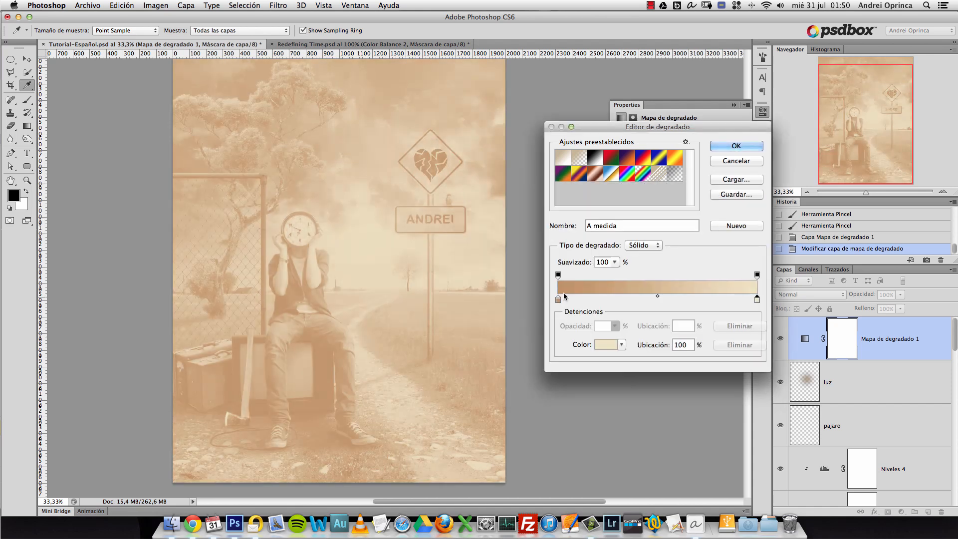
Shift the hue of the gradient's 0% colour stop to 23° for a redder brown
left_click(558, 300)
left_click(606, 344)
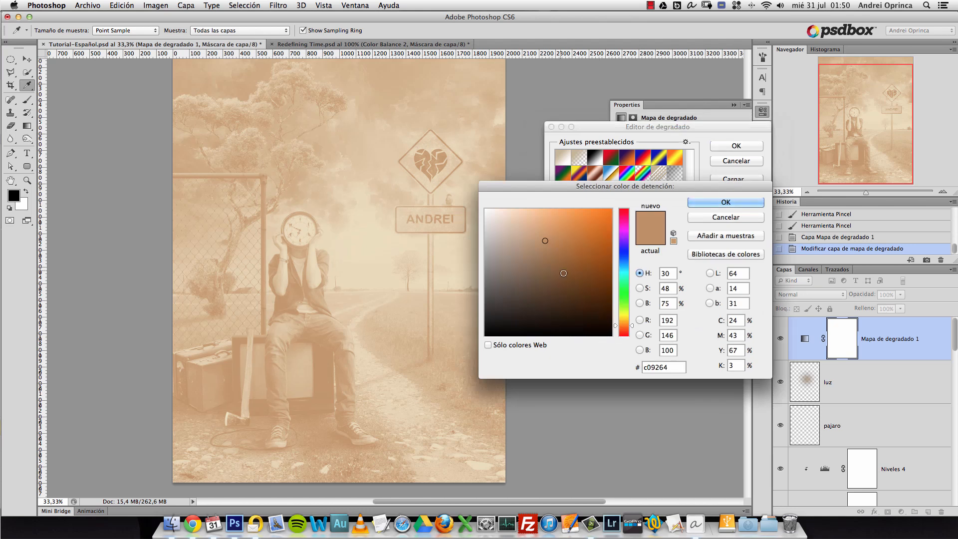
left_click_drag(624, 328, 624, 327)
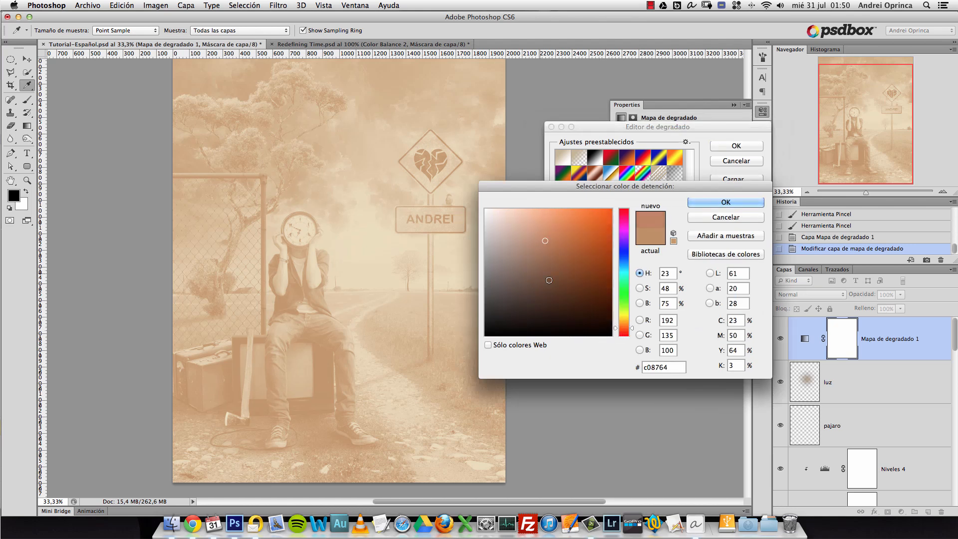
left_click(718, 202)
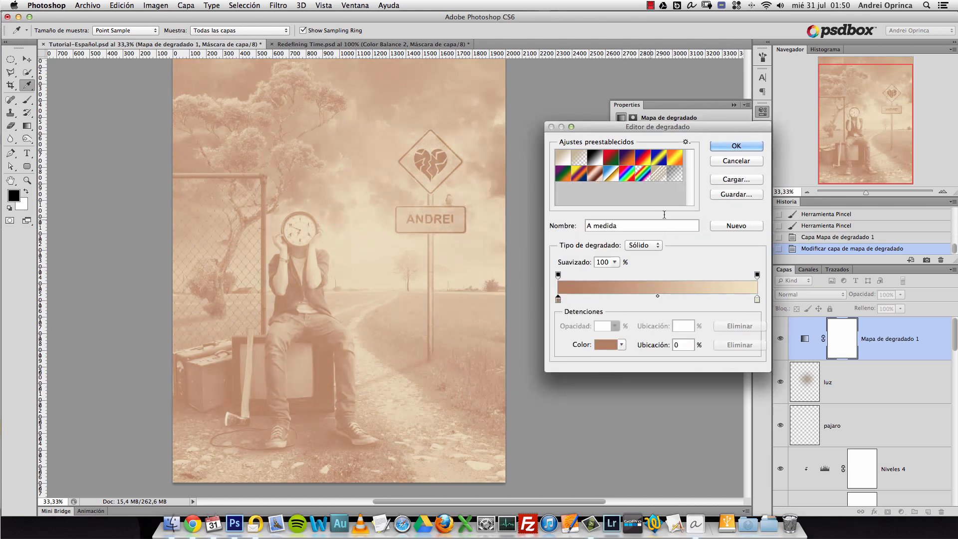
Set the gradient's 100% colour stop to a light peach, f5dbb8, judging it against the image
left_click(757, 300)
left_click(605, 344)
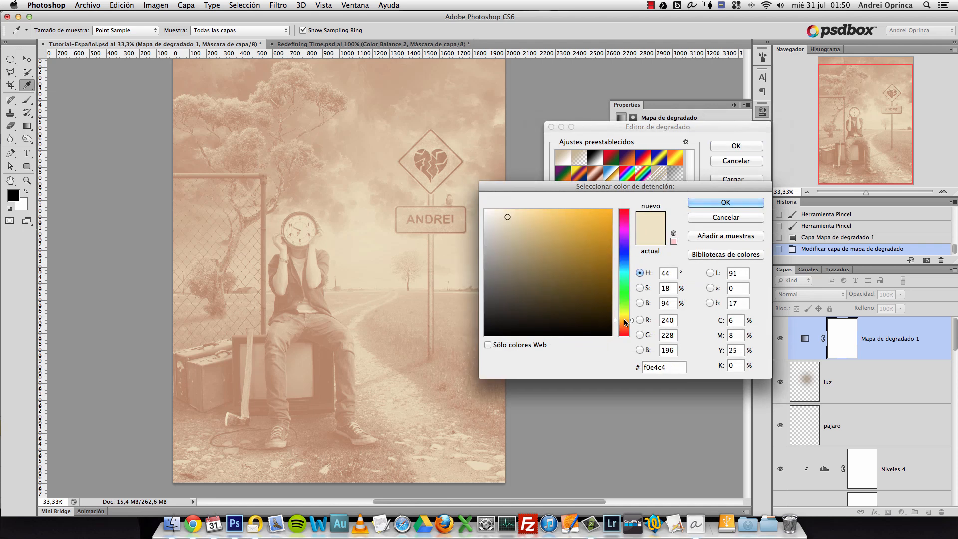
left_click_drag(504, 227, 496, 224)
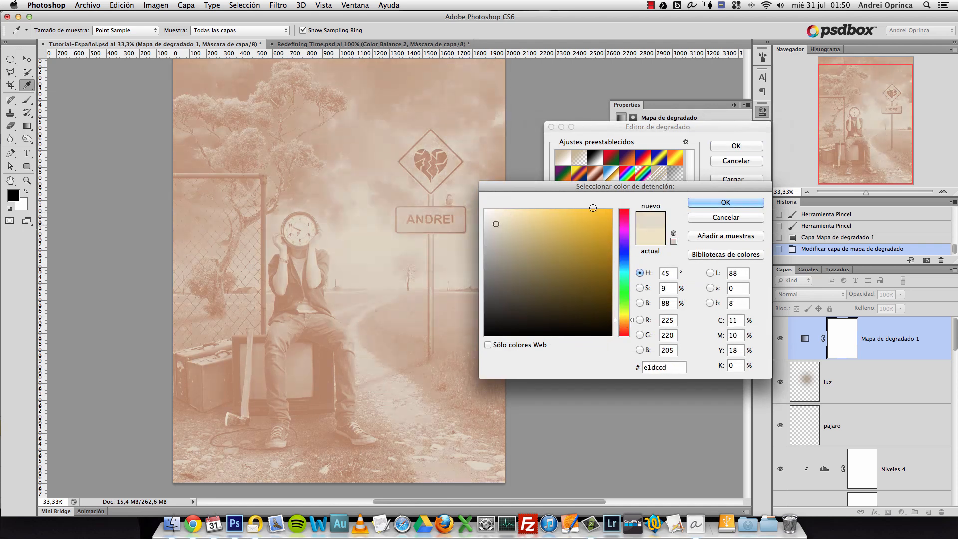
left_click_drag(665, 187, 438, 216)
left_click_drag(303, 264, 295, 247)
left_click(398, 356)
left_click_drag(399, 357, 399, 355)
left_click(289, 242)
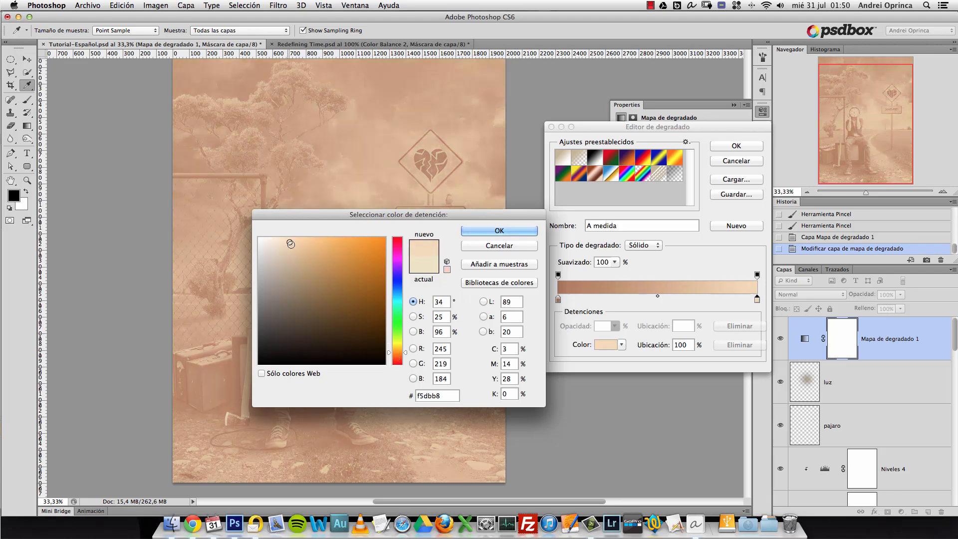
left_click(504, 231)
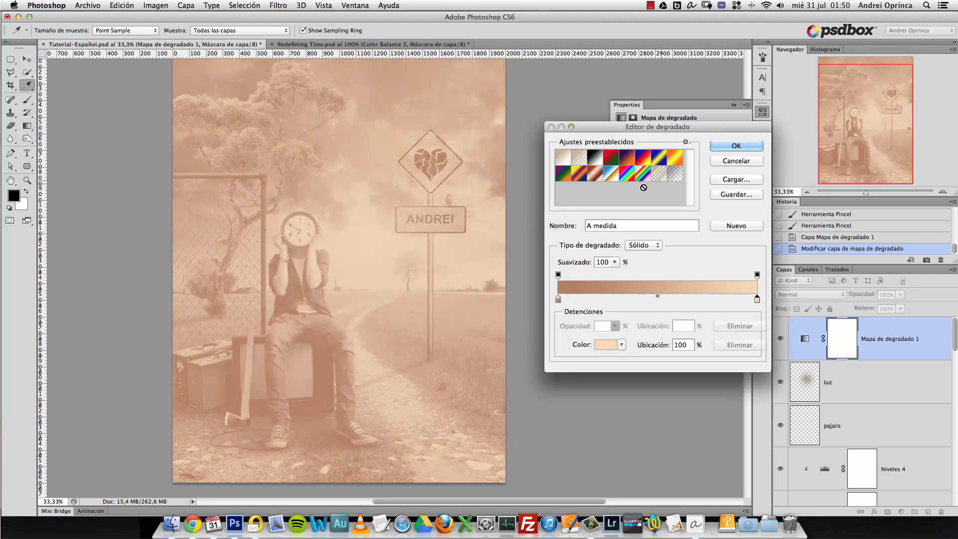
Accept the edited gradient and set the Gradient Map layer's blend mode to Screen (Trama)
left_click(737, 145)
left_click(733, 105)
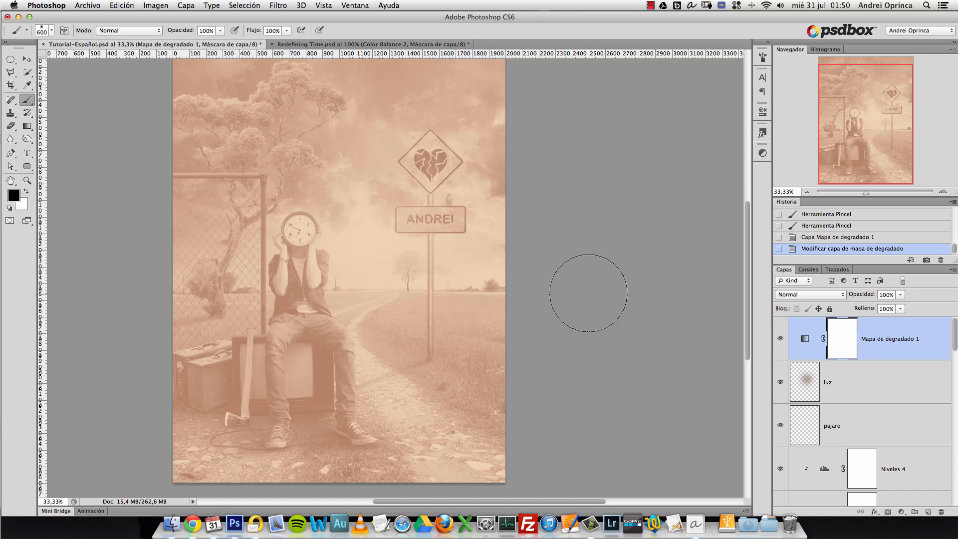
left_click(798, 295)
left_click(794, 371)
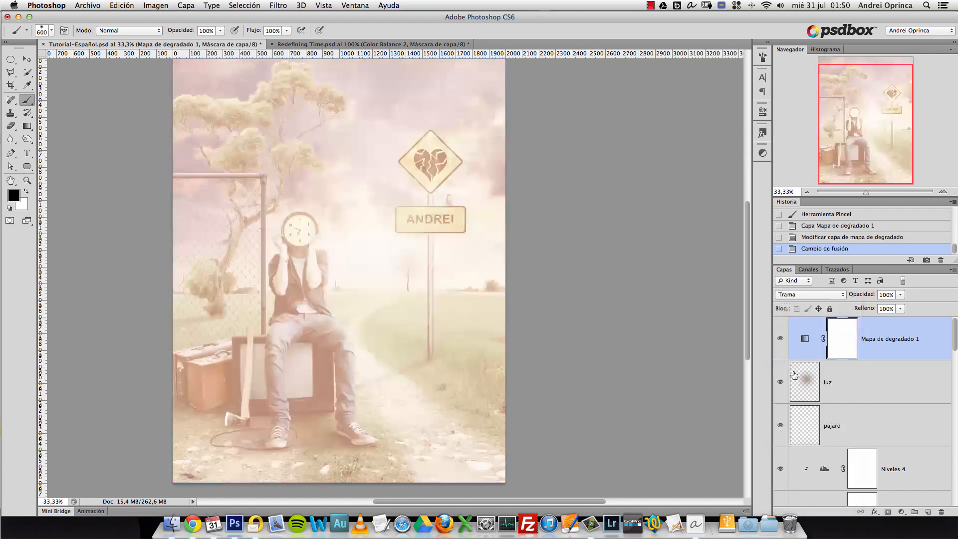
Set the Gradient Map layer's opacity to 12% and compare the image with the layer hidden and shown
left_click(901, 294)
left_click(860, 305)
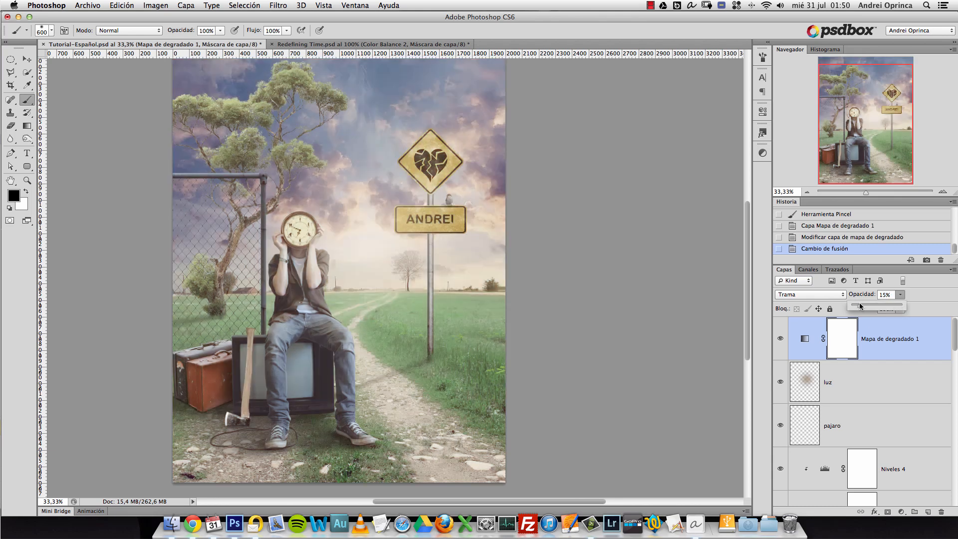
left_click_drag(860, 308, 857, 308)
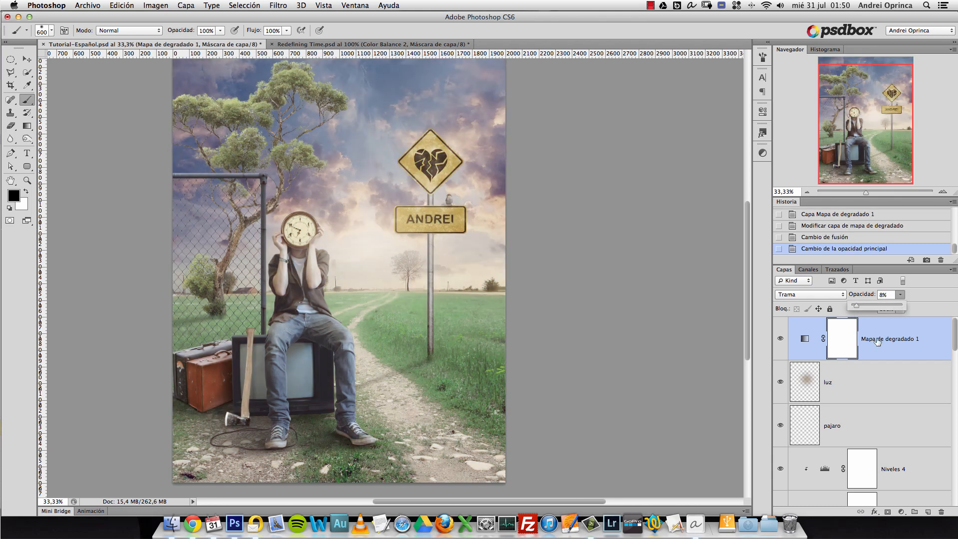
left_click(894, 294)
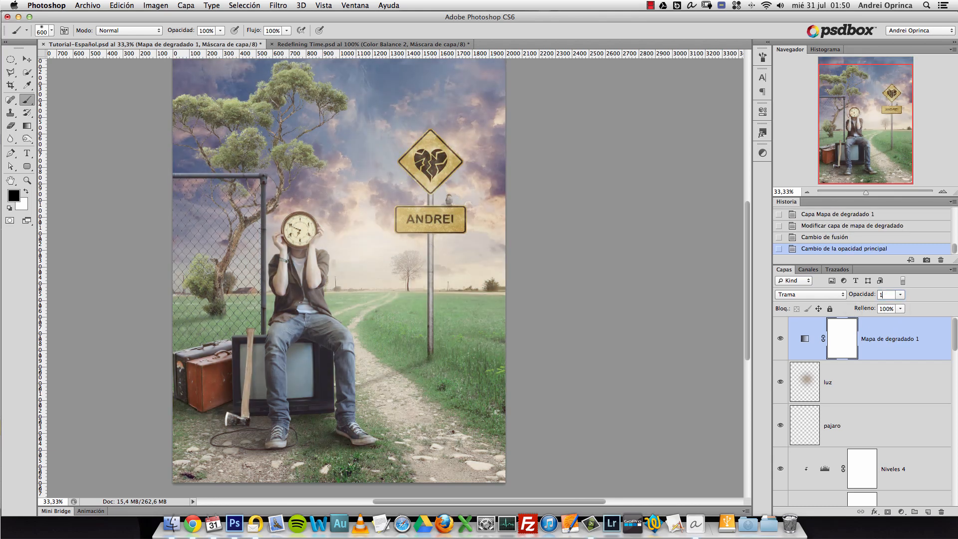
left_click(898, 336)
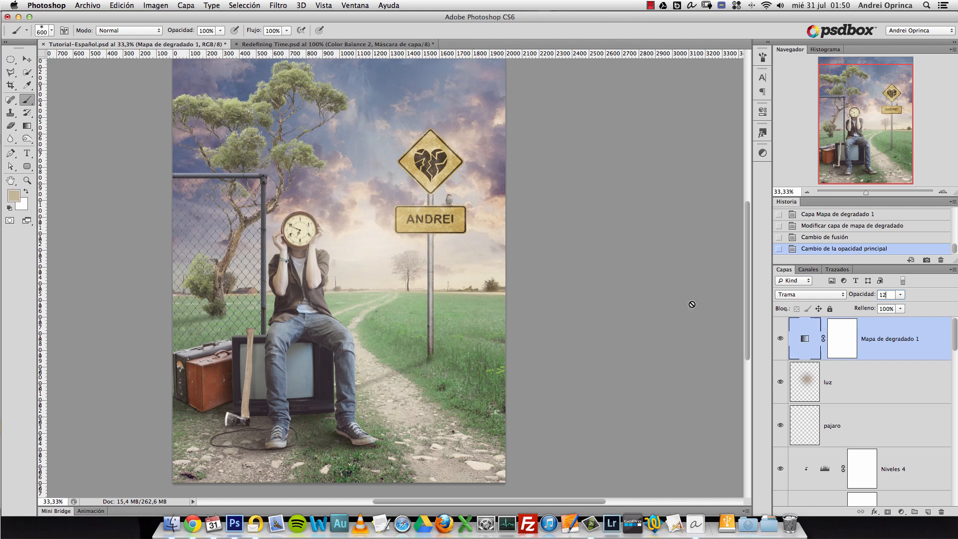
left_click(779, 340)
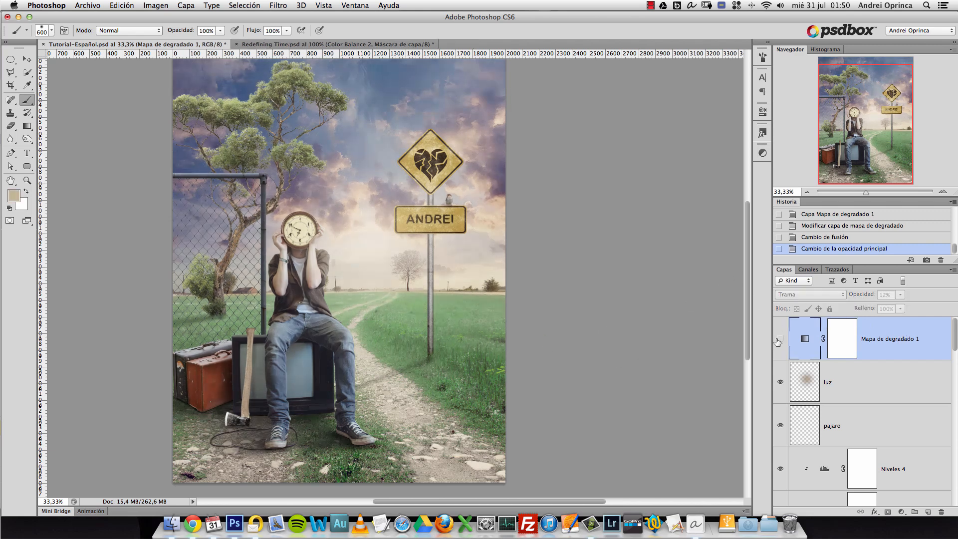
left_click(779, 341)
left_click(777, 342)
left_click(777, 341)
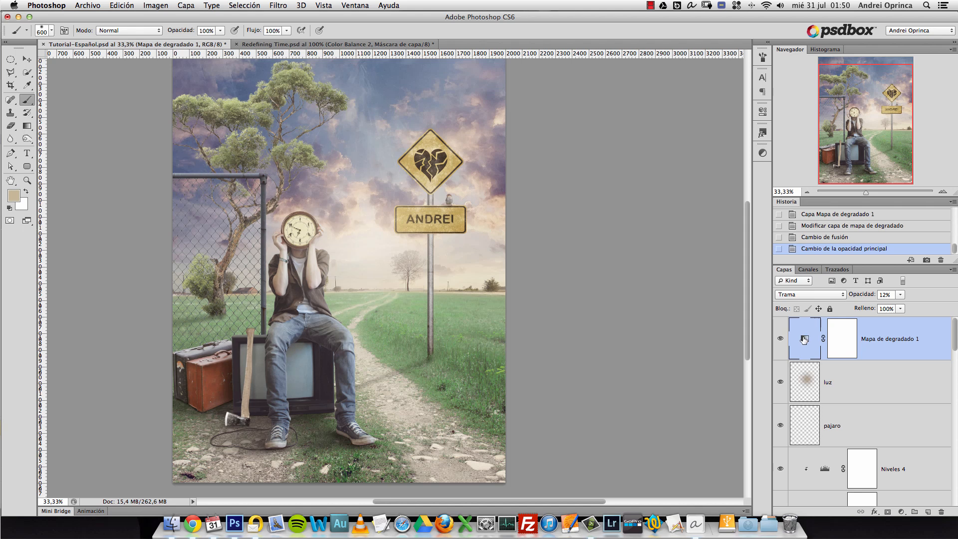
Edit the Gradient Map's gradient again and set its 0% colour stop to a muted brown, 93775b
left_click(781, 341)
left_click(780, 340)
double_click(803, 340)
left_click(622, 145)
left_click(558, 300)
double_click(558, 299)
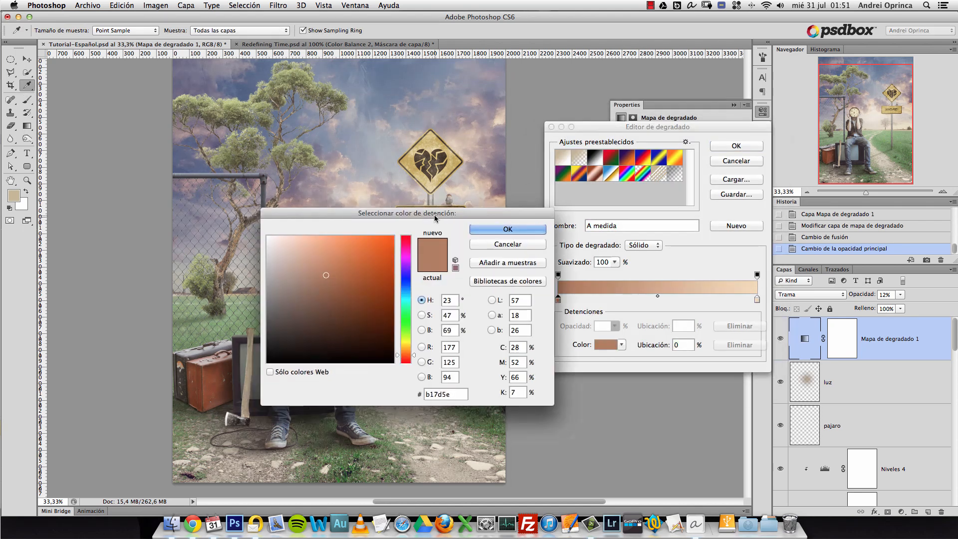
mouse_move(469, 261)
left_mouse_down()
mouse_move(451, 246)
mouse_move(451, 259)
mouse_move(439, 257)
left_mouse_up()
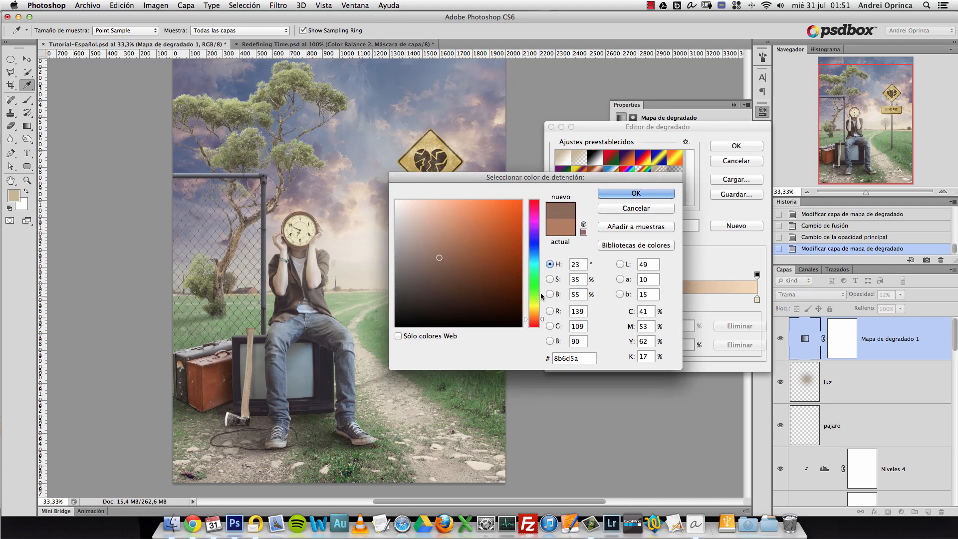
left_click_drag(535, 321, 535, 319)
left_click_drag(449, 263, 443, 254)
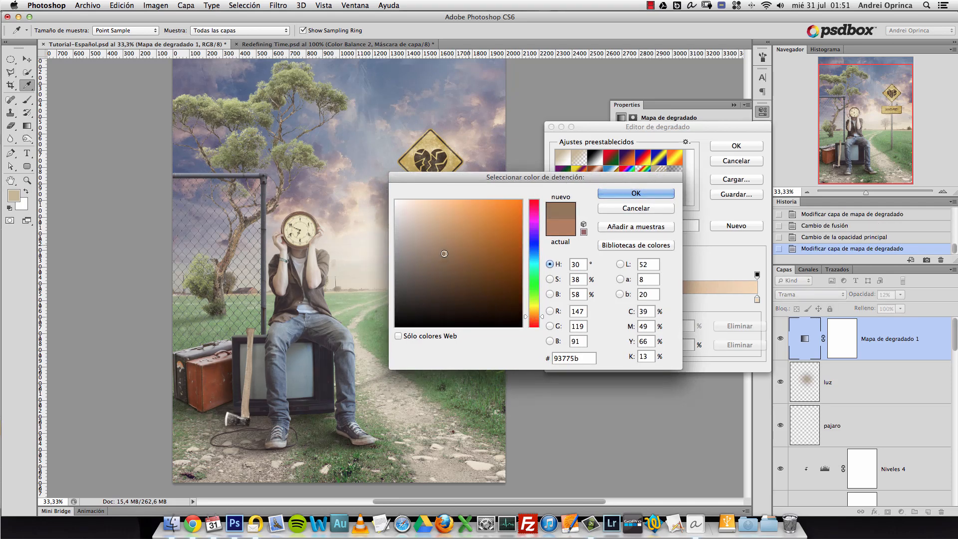
left_click(613, 194)
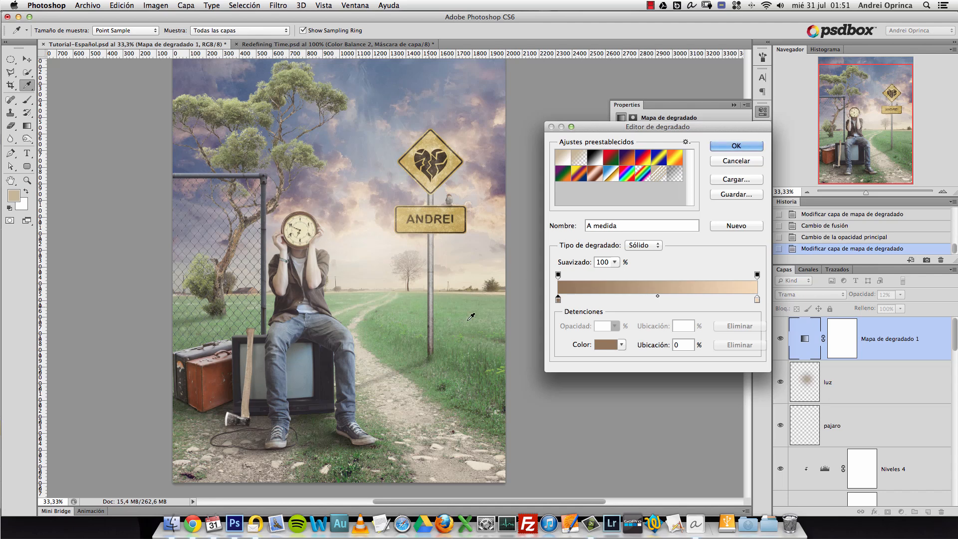
Try cyan and cream tones for the gradient's 100% colour stop, settling on a light yellowish beige
left_click(757, 299)
left_click(615, 344)
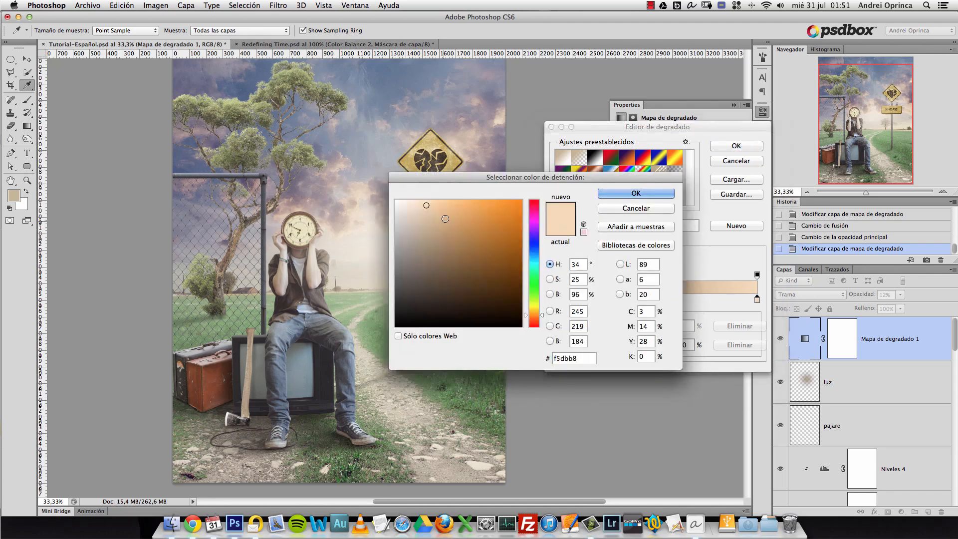
left_click_drag(454, 221, 398, 202)
left_click(533, 261)
mouse_move(459, 222)
left_mouse_down()
mouse_move(460, 232)
mouse_move(508, 248)
mouse_move(503, 199)
left_mouse_up()
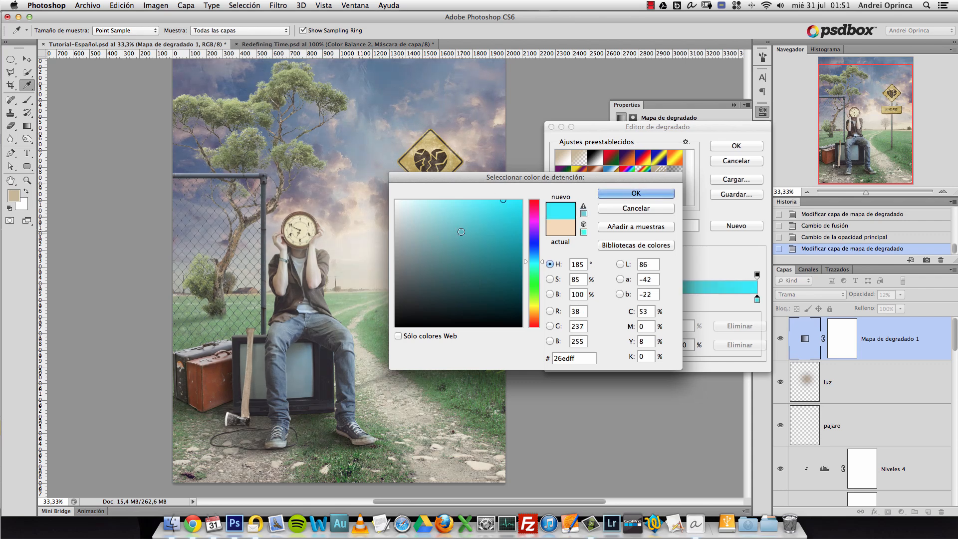
left_click_drag(461, 226, 412, 201)
left_click(534, 317)
left_click_drag(534, 318, 534, 313)
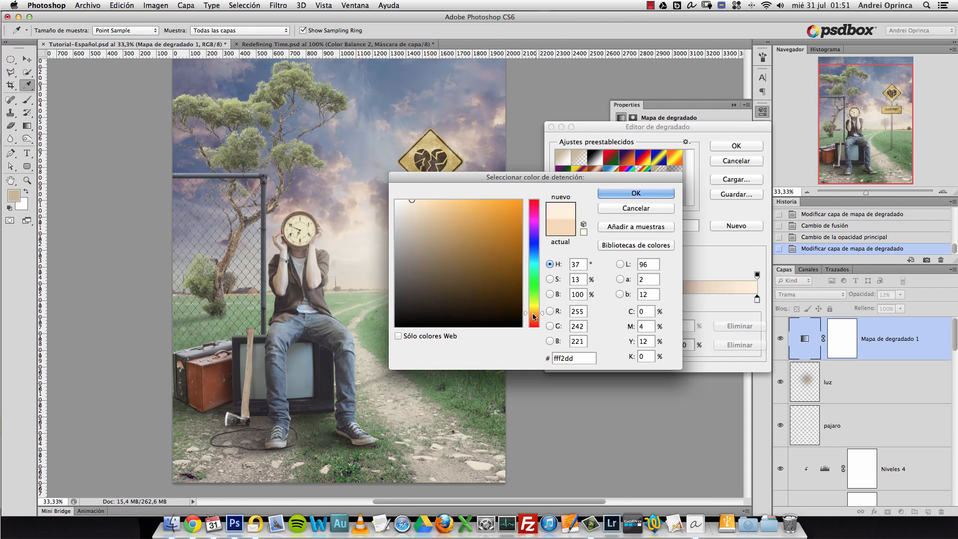
left_click(431, 210)
left_click(627, 193)
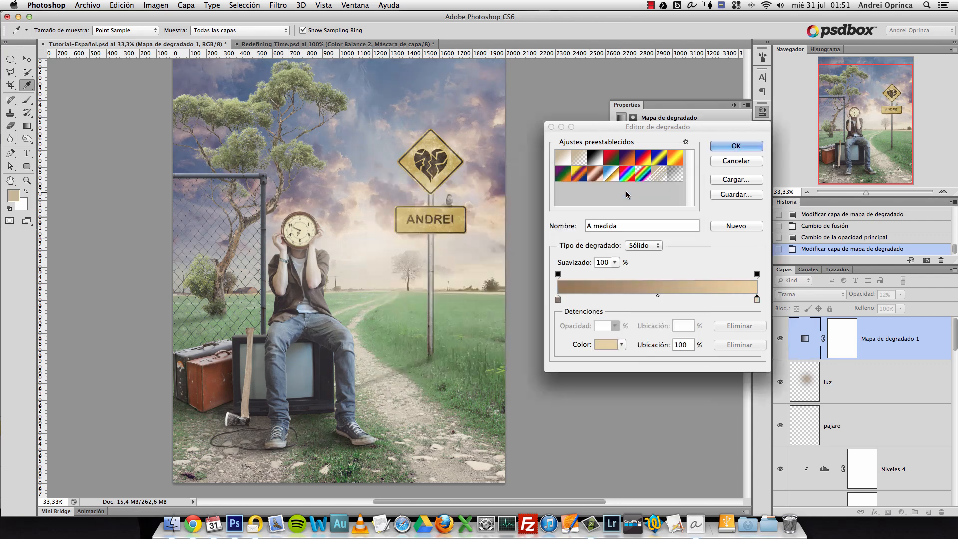
Accept the edited gradient and compare the image with the Gradient Map layer hidden and shown
left_click(736, 145)
left_click(734, 105)
left_click(779, 339)
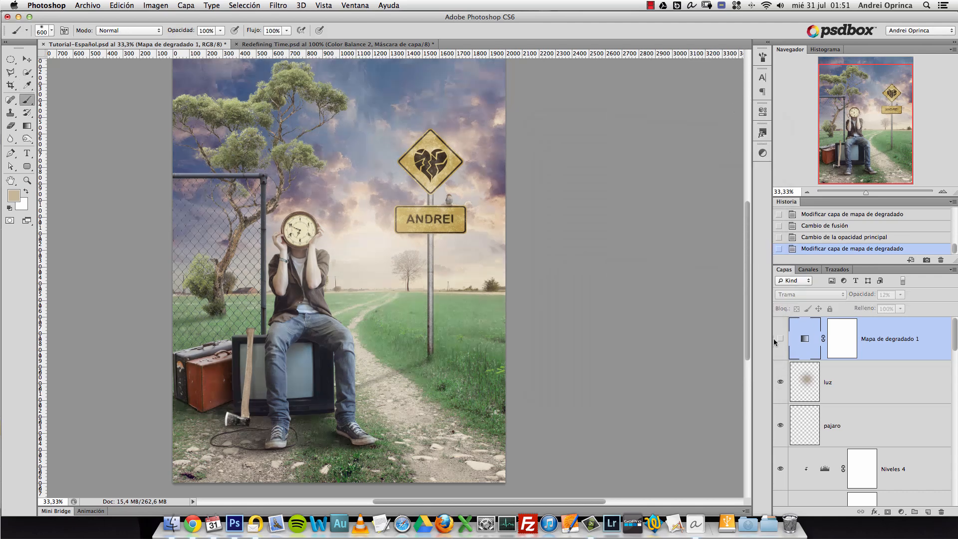
left_click(780, 339)
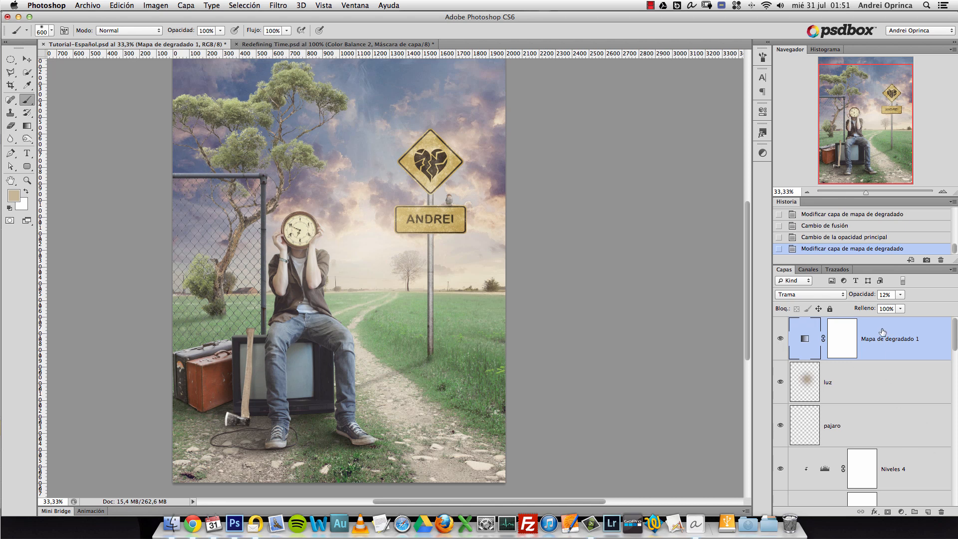
Add a Color Balance adjustment layer on top and set its shadows (Sombras) to -8 cyan-red and +5 yellow-blue
left_click(901, 511)
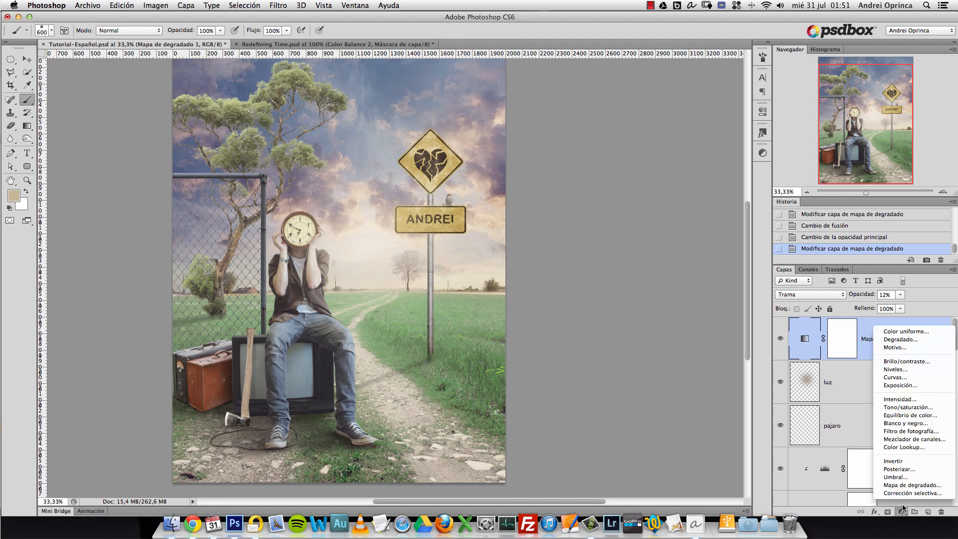
left_click(920, 415)
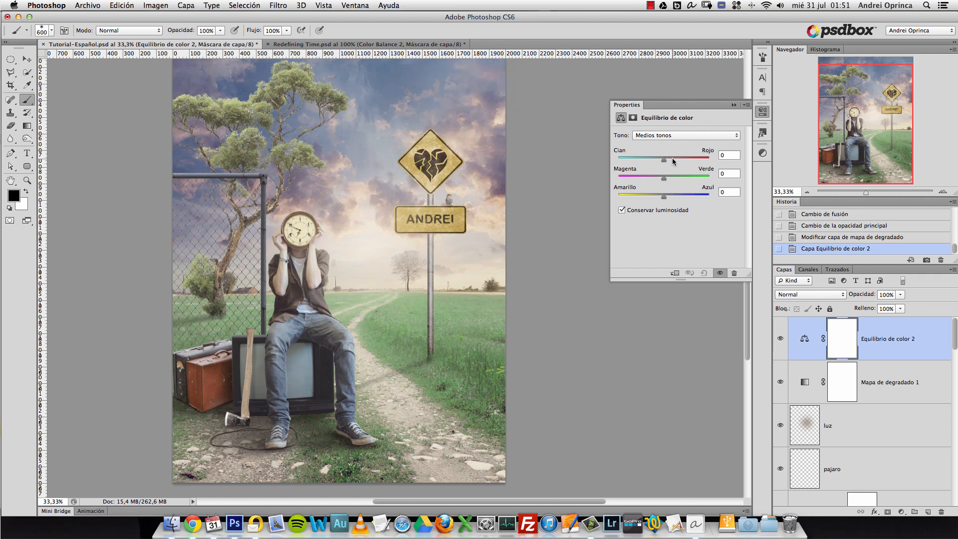
left_click(671, 136)
left_click(667, 129)
left_click(669, 138)
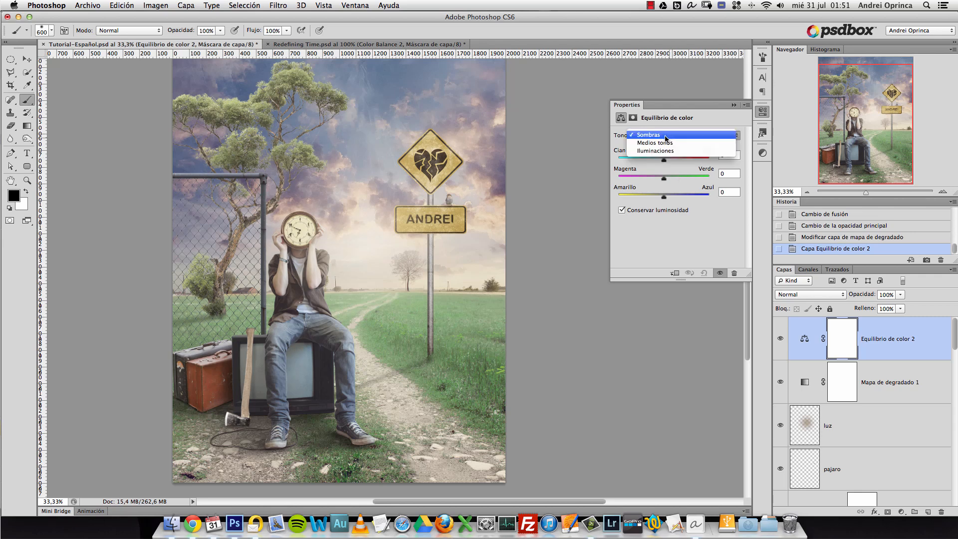
left_click(708, 118)
left_click(672, 136)
left_click(679, 248)
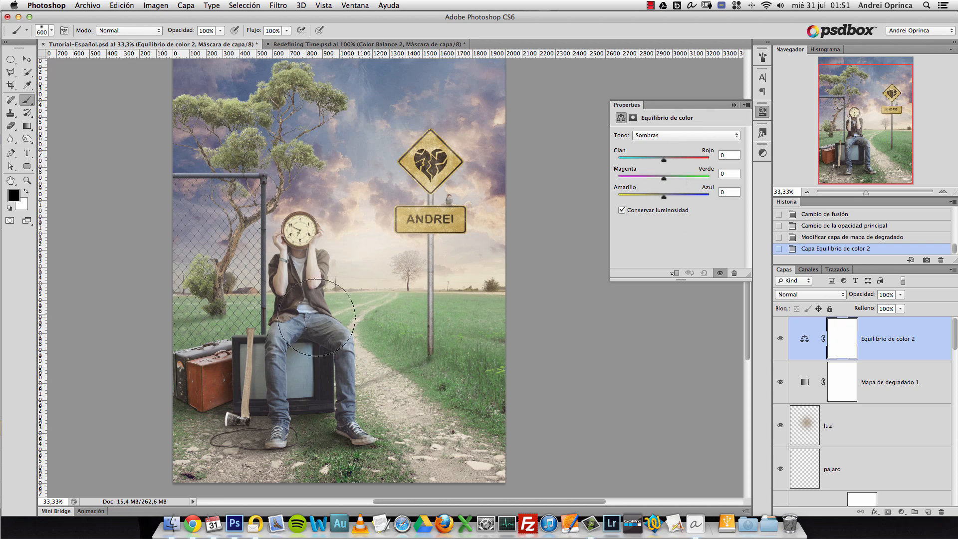
left_click_drag(663, 198, 667, 198)
left_click_drag(664, 161, 660, 161)
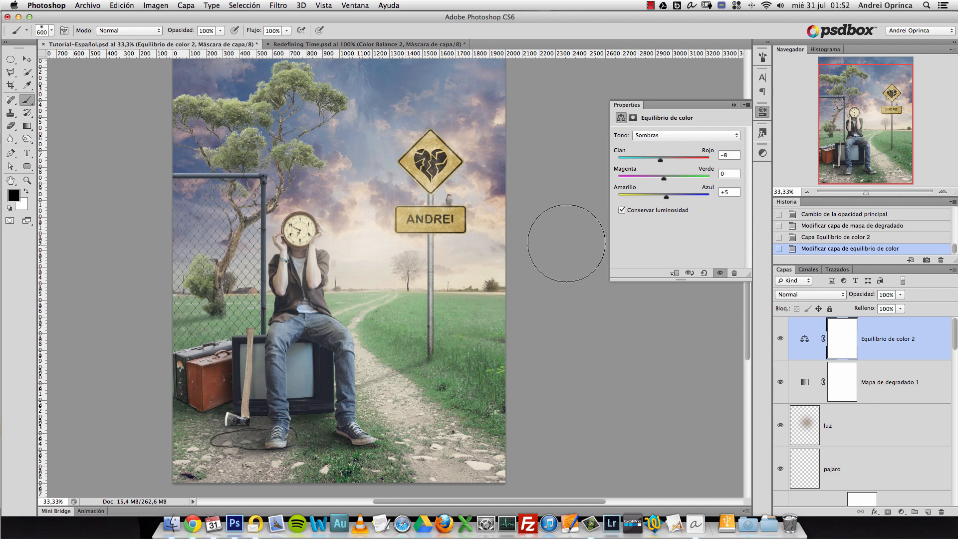
Set the Color Balance highlights (Iluminaciones) to +5 cyan-red and -9 yellow-blue
left_click(667, 137)
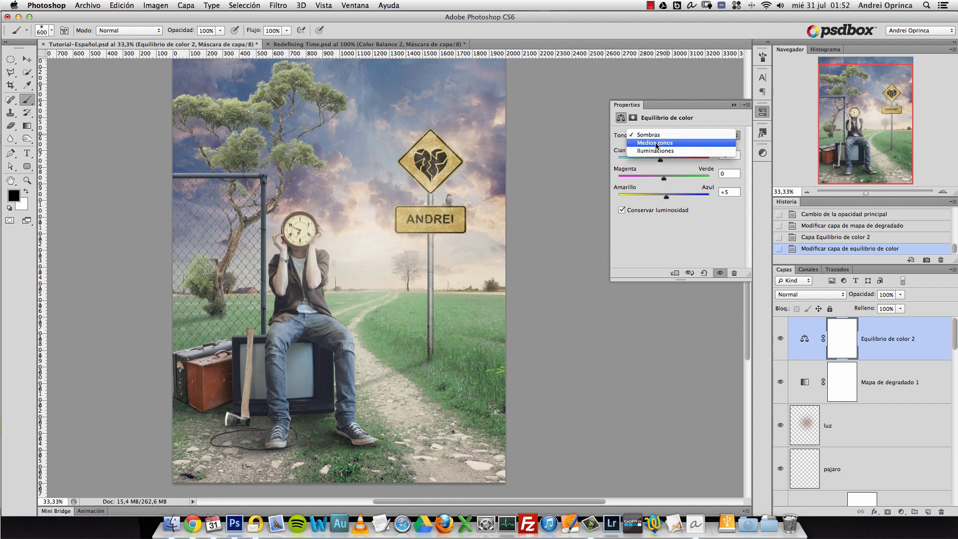
left_click(662, 145)
left_click(677, 137)
left_click(669, 144)
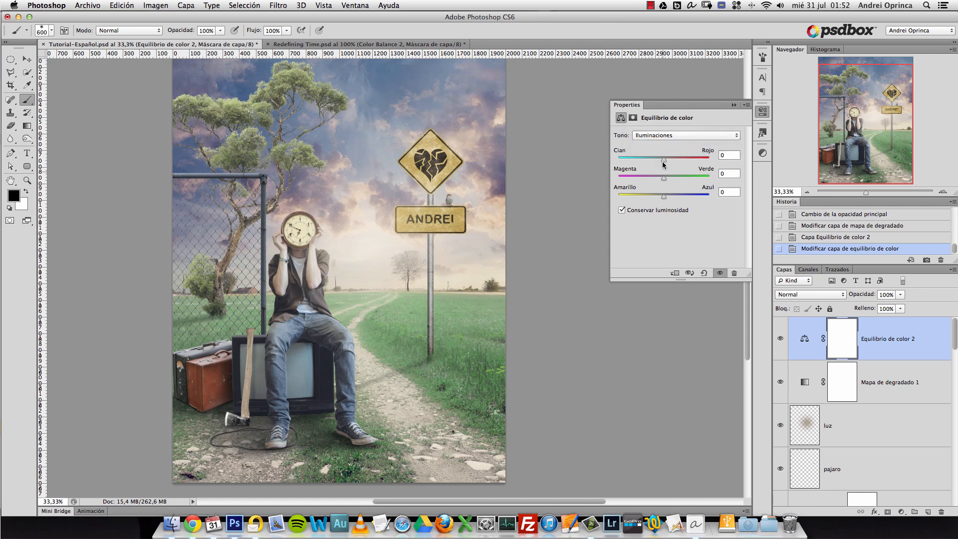
left_click_drag(662, 197, 662, 197)
left_click_drag(663, 159, 667, 181)
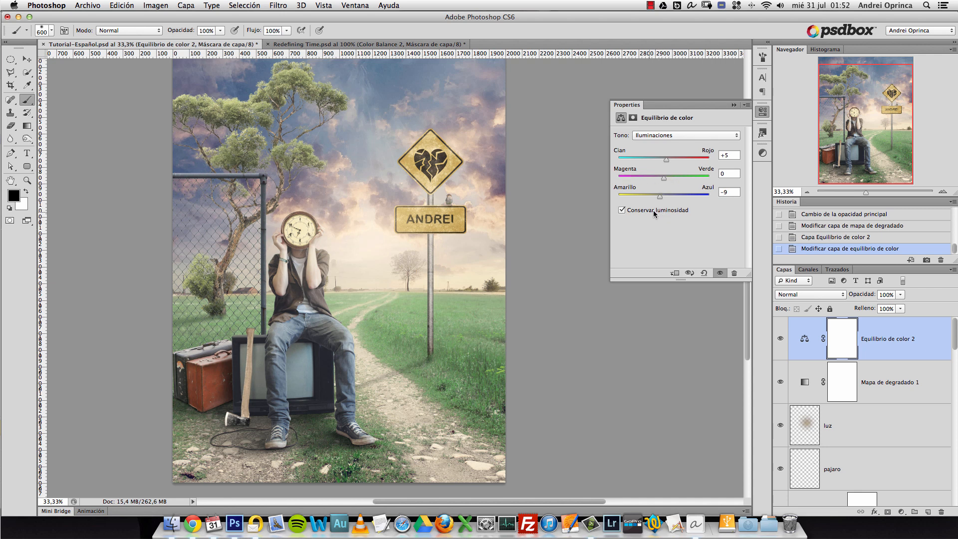
Fine-tune the cyan-red and yellow-blue balance of the Color Balance midtones, with magenta-green set to 0
left_click(679, 140)
left_click(678, 131)
left_click_drag(664, 160, 669, 182)
left_click(720, 175)
type("0")
left_click_drag(666, 162, 658, 164)
left_click_drag(668, 197, 665, 197)
left_click_drag(660, 160, 661, 161)
mouse_move(665, 198)
left_mouse_down()
mouse_move(685, 196)
mouse_move(675, 198)
left_mouse_up()
left_click(664, 159)
left_click_drag(666, 161, 660, 162)
Compare the image repeatedly with the Color Balance layer hidden and shown
left_click(734, 104)
left_click(780, 339)
left_click(780, 340)
left_click(779, 340)
left_click(780, 340)
left_click(780, 339)
left_click(780, 340)
left_click(780, 340)
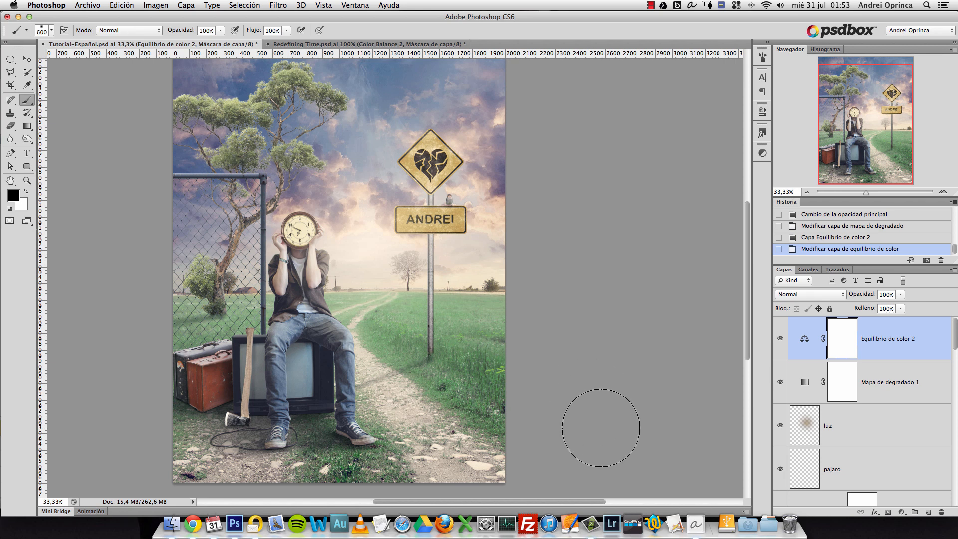
Stamp all visible layers into a new merged layer above the Color Balance layer
key("ctrl+shift+super+e")
left_click(935, 339)
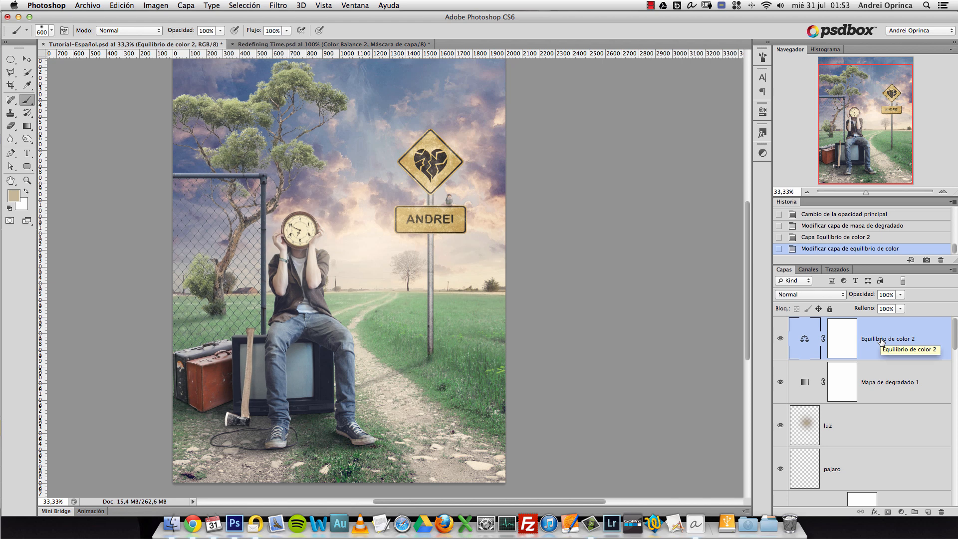
key("super+alt+shift+e")
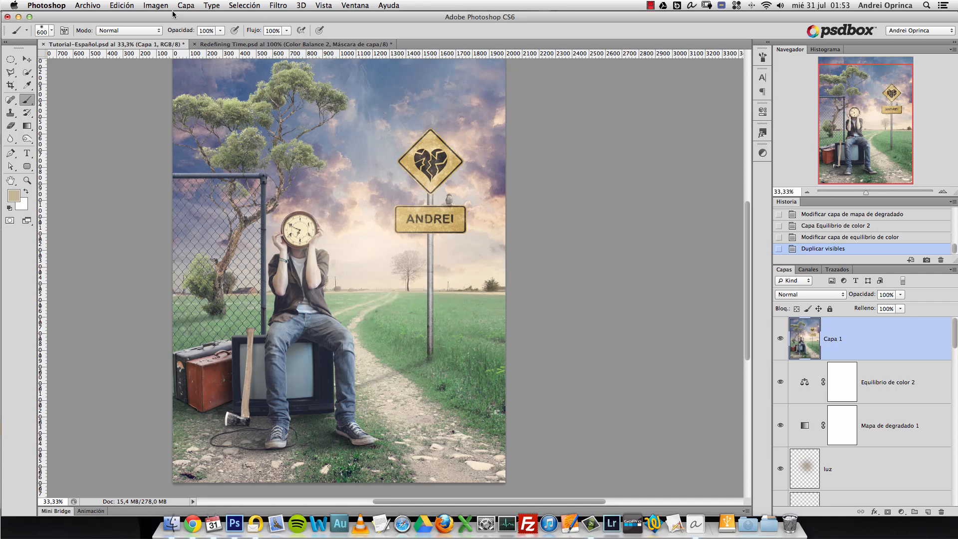
Start the Lighting Effects filter on the merged layer and set the spotlight's intensity to 13 and hotspot (Haz de luz) to 50
left_click(273, 6)
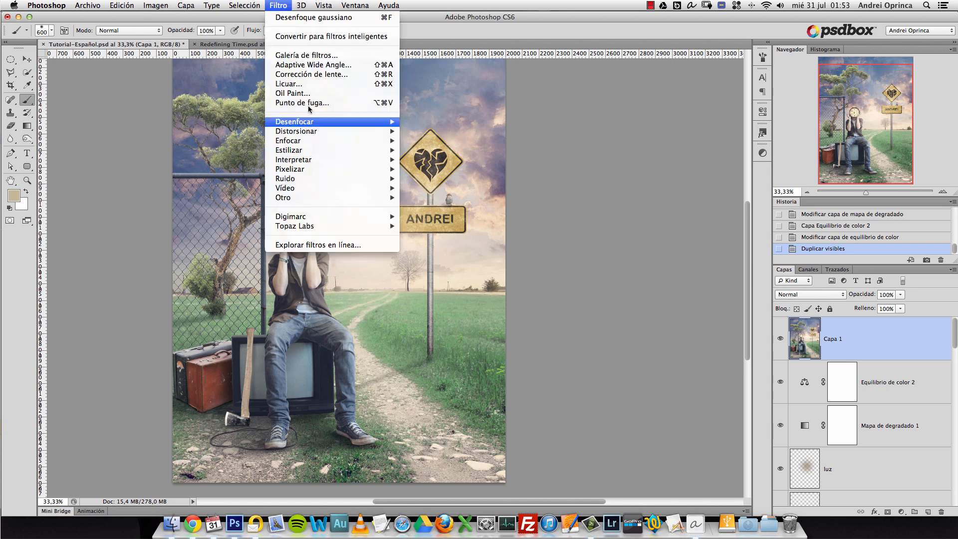
mouse_move(341, 152)
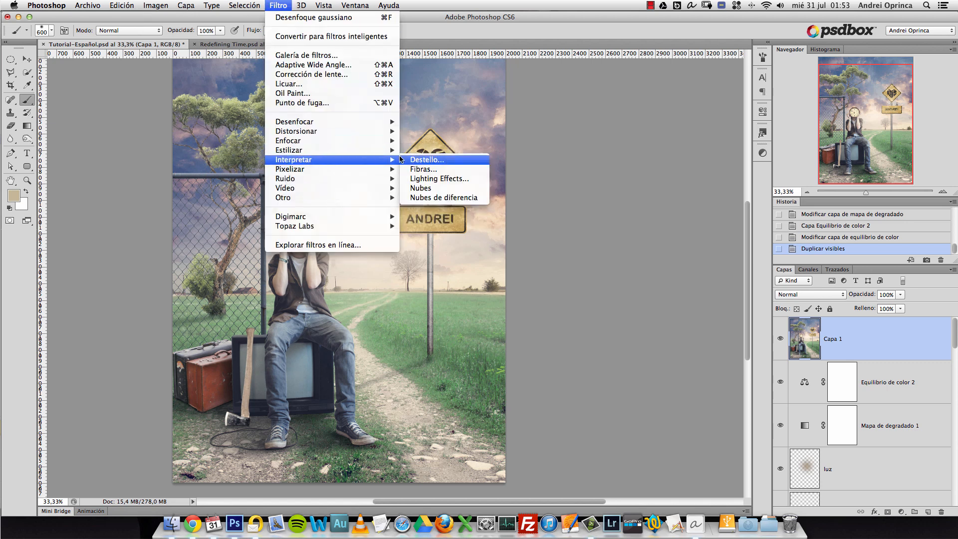
left_click(448, 179)
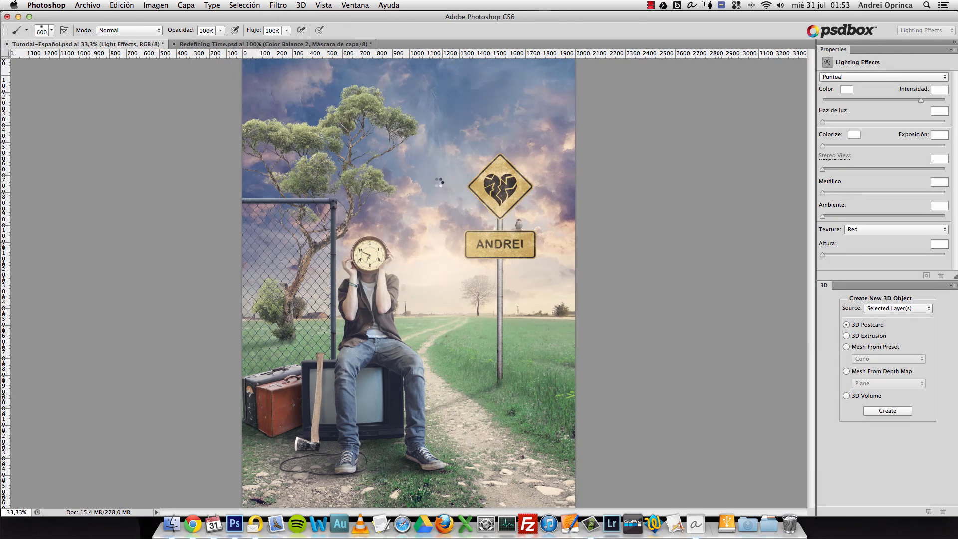
key("alt")
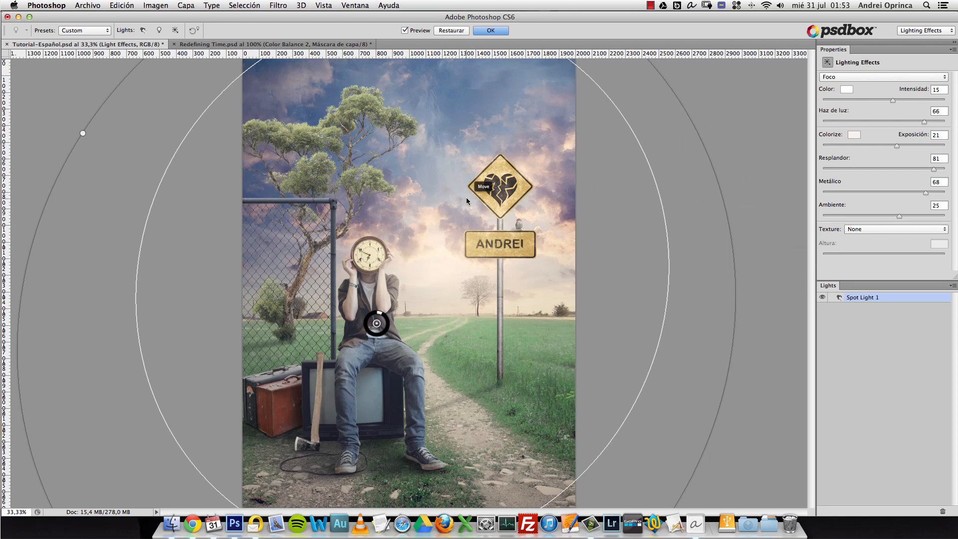
scroll(467, 201, "down", 5)
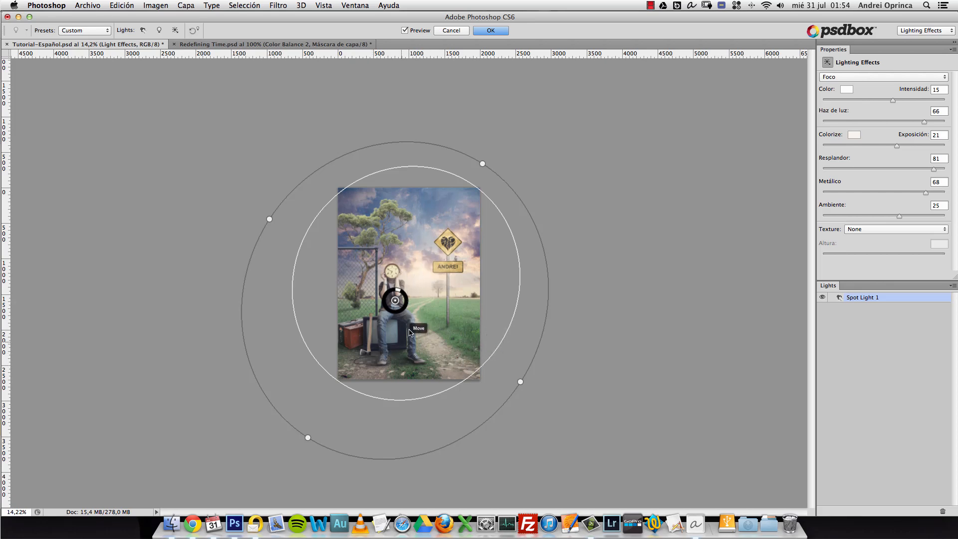
left_click_drag(895, 101, 916, 120)
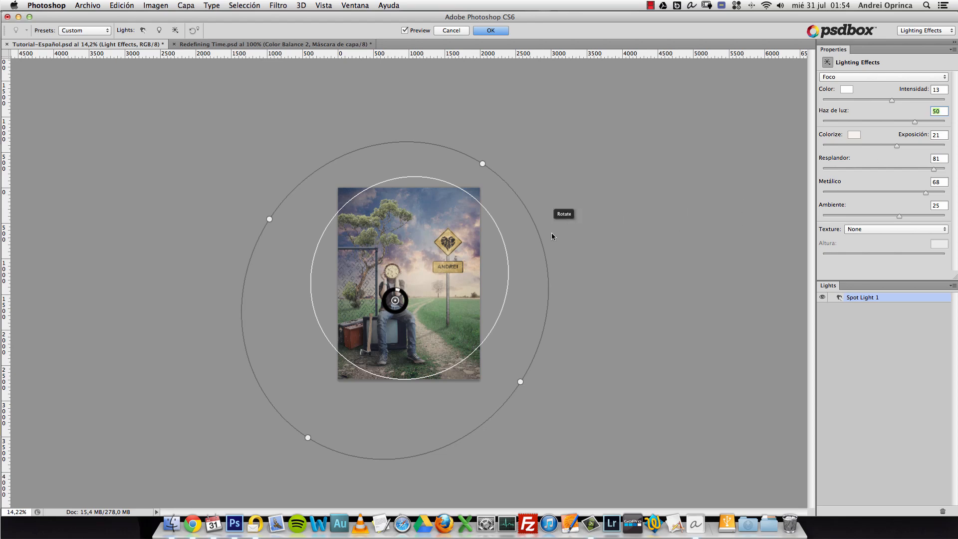
Reshape the spotlight into a near circle, centre it on the image and widen its hotspot (Haz de luz) to 63
left_click_drag(483, 164, 474, 175)
left_click_drag(394, 300, 410, 279)
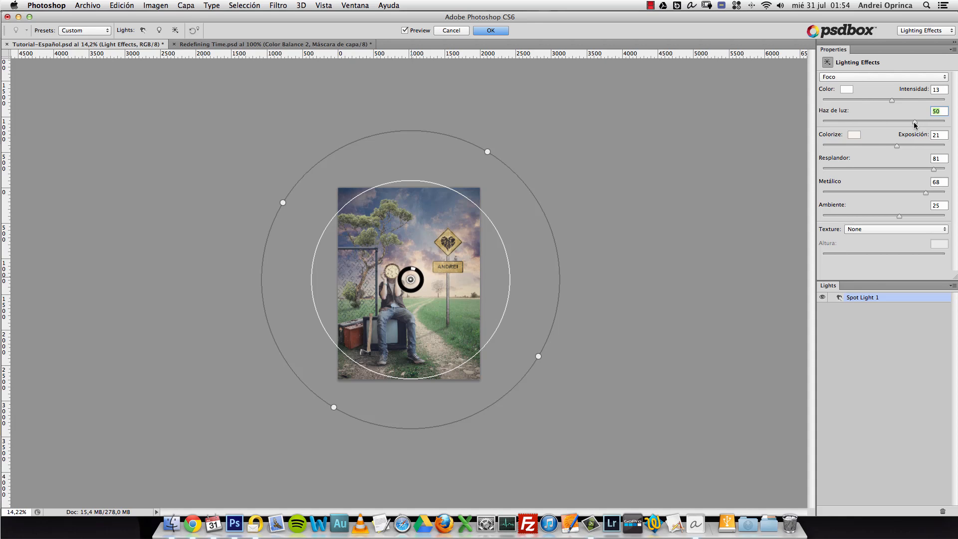
left_click_drag(923, 124, 923, 122)
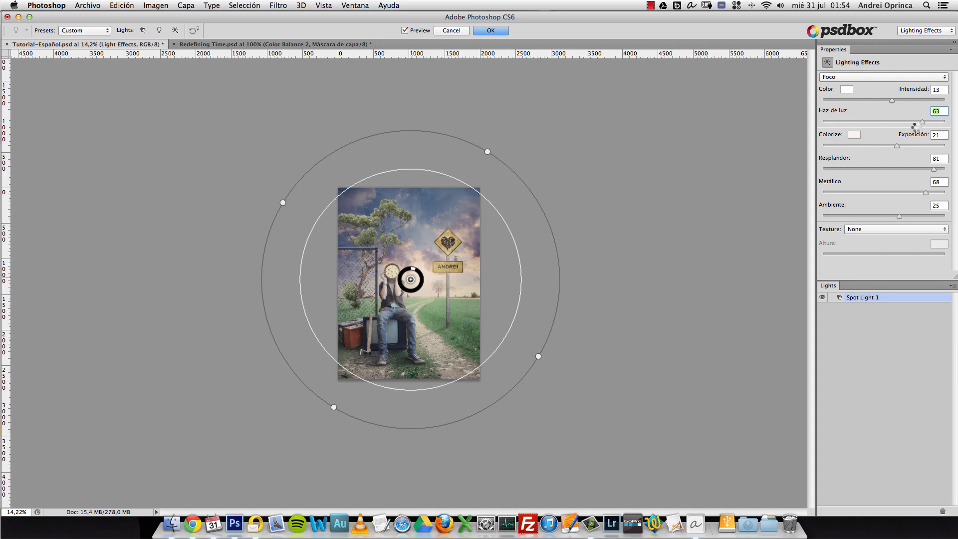
Set the spotlight's ambient colour to off-white f8f4ed and its exposure to 29, and apply the Lighting Effects filter
left_click(856, 136)
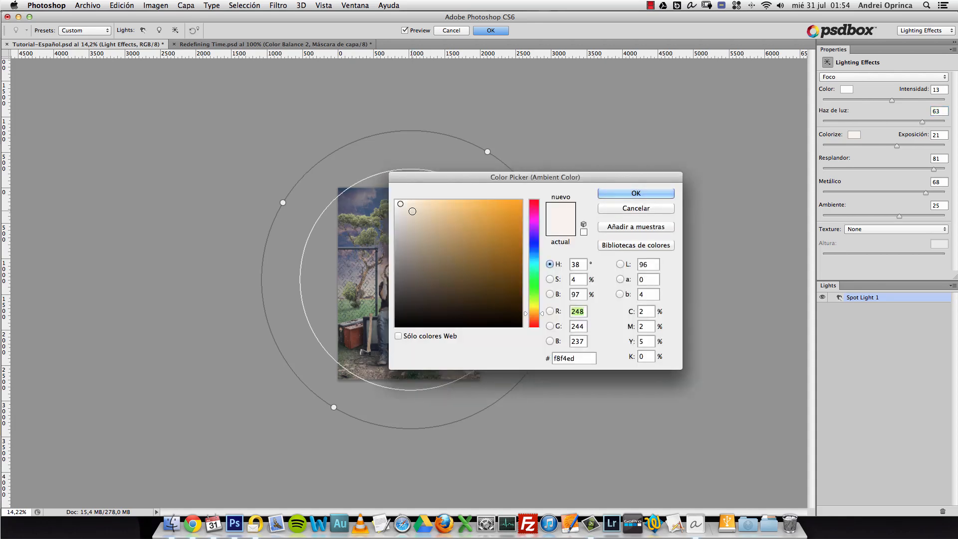
left_click(609, 190)
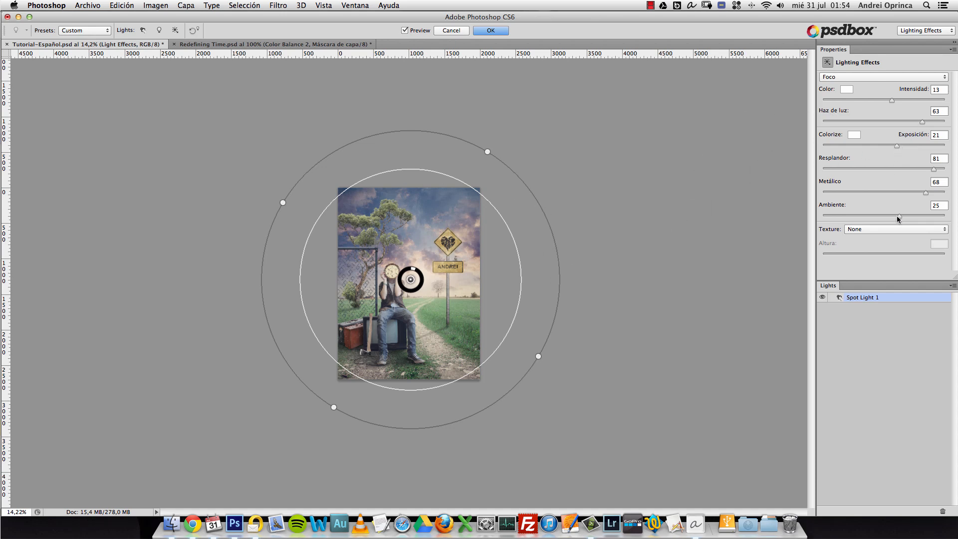
left_click_drag(897, 145, 899, 145)
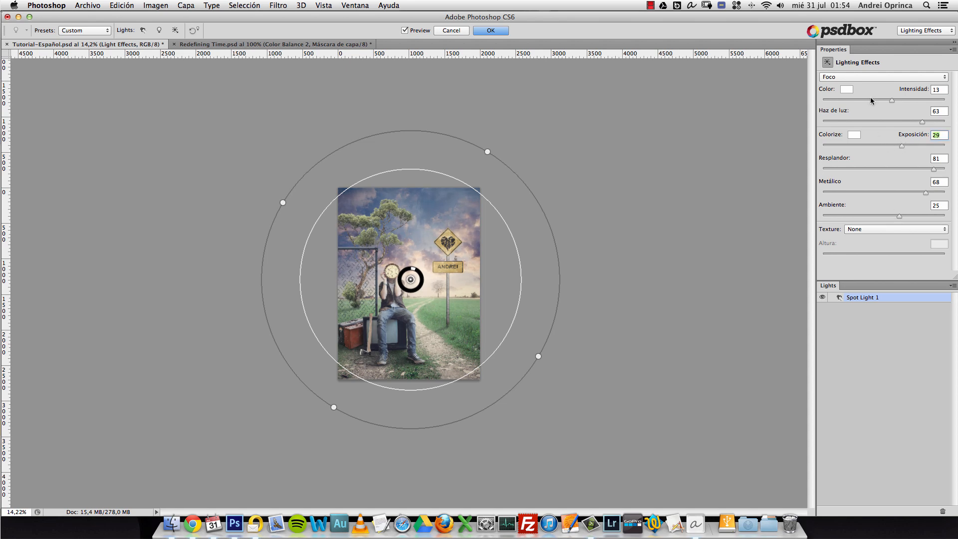
key("Return")
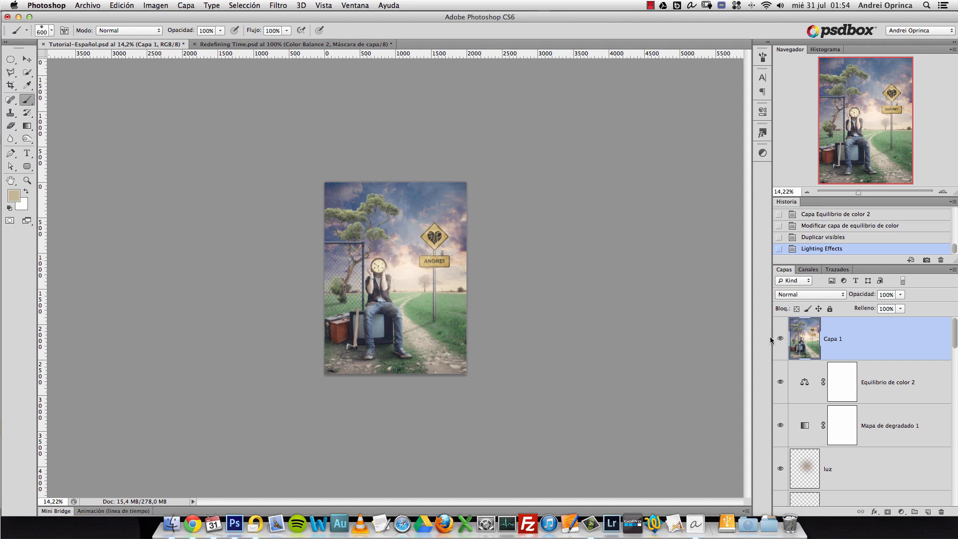
key("super+space")
left_click(499, 287)
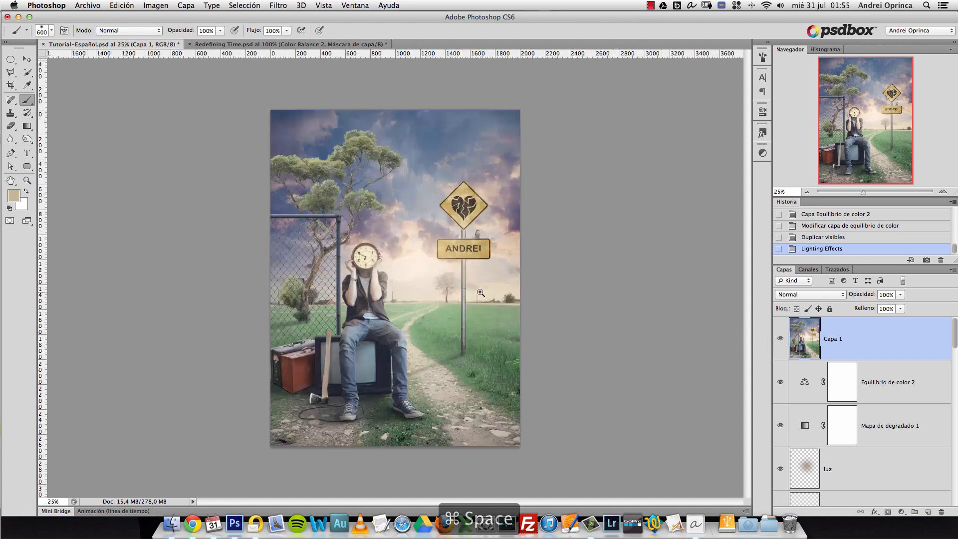
left_click(480, 292)
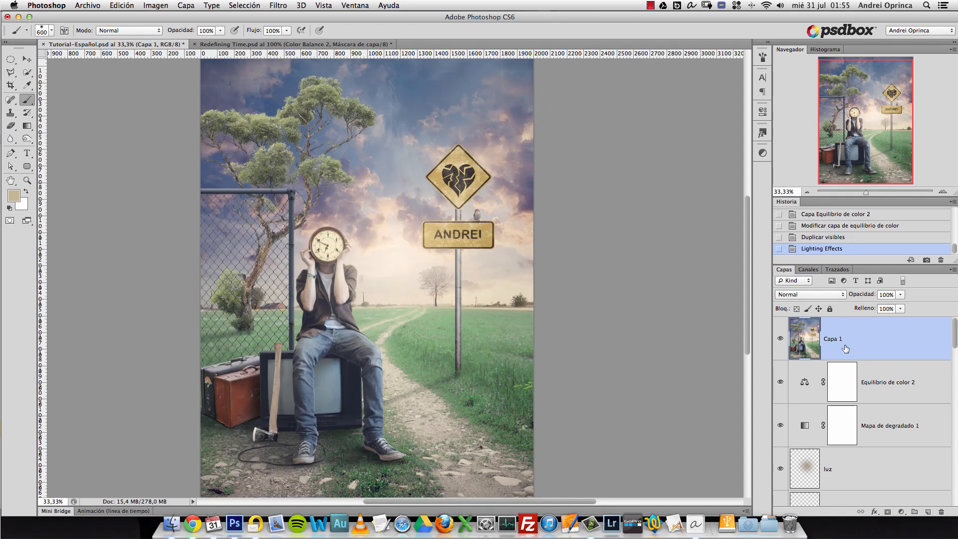
Compare the image with and without the Lighting Effects layer Capa 1
left_click(780, 341)
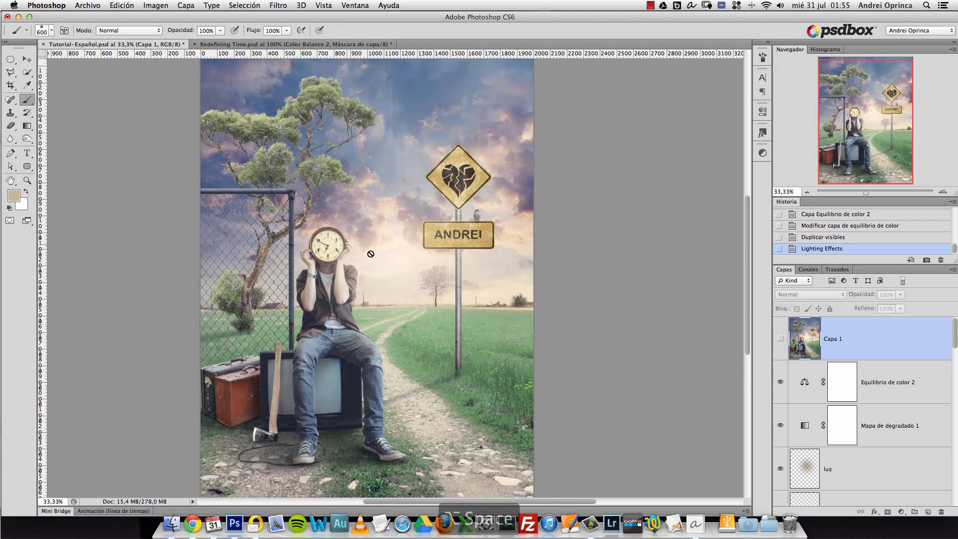
left_click(341, 242, "alt")
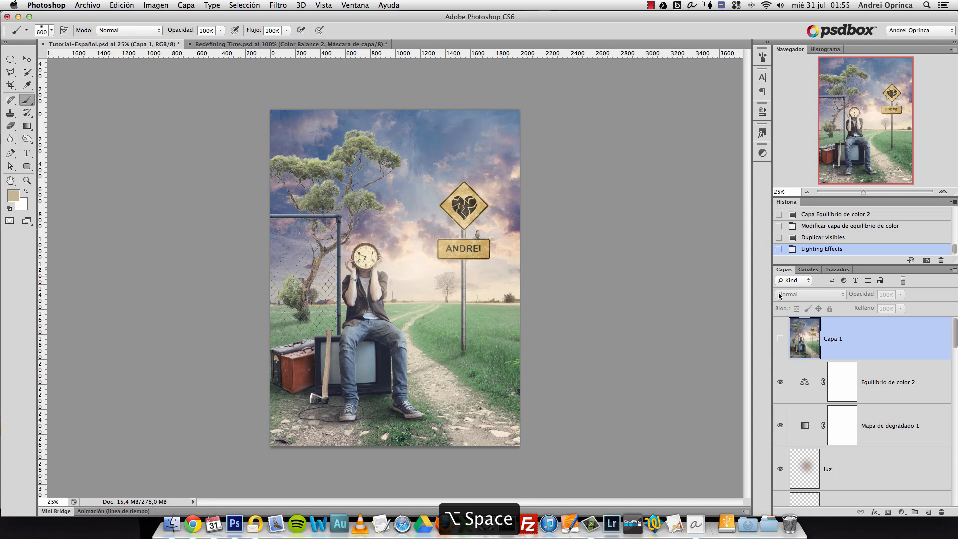
left_click(780, 339)
left_click(779, 340)
left_click(780, 340)
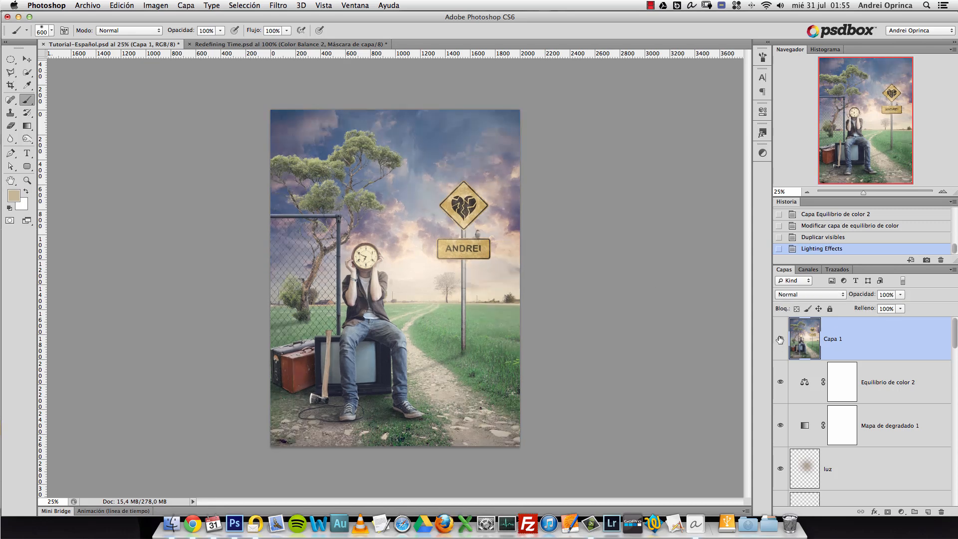
left_click(781, 339)
left_click(781, 338)
key("bracketleft")
key("bracketleft")
key("bracketleft")
key("bracketleft")
left_click(780, 340)
left_click(780, 339)
left_click(780, 339)
left_click(780, 339)
left_click(781, 340)
left_click(781, 340)
Start the Topaz Detail 2 filter on the merged layer Capa 1 and choose the Interior Strong Detail preset
left_click(282, 7)
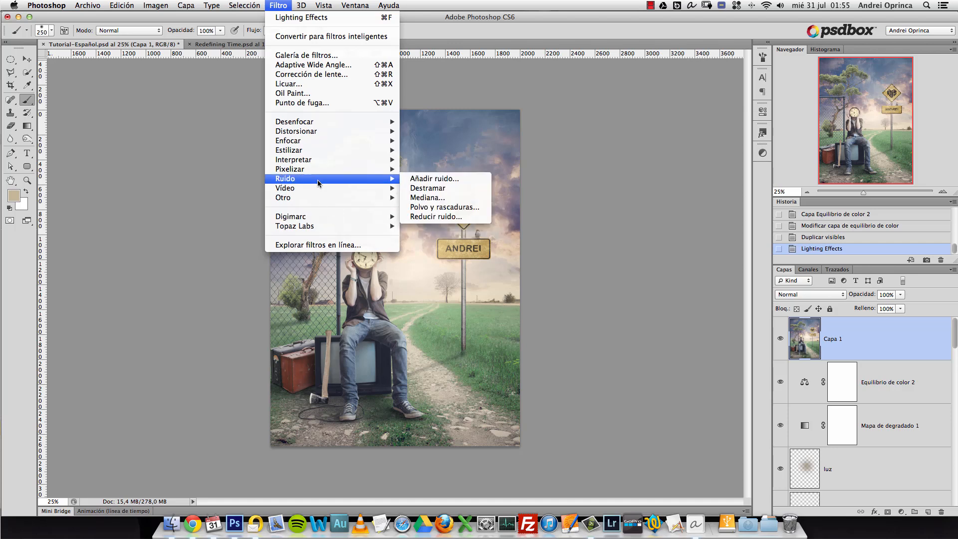
mouse_move(337, 228)
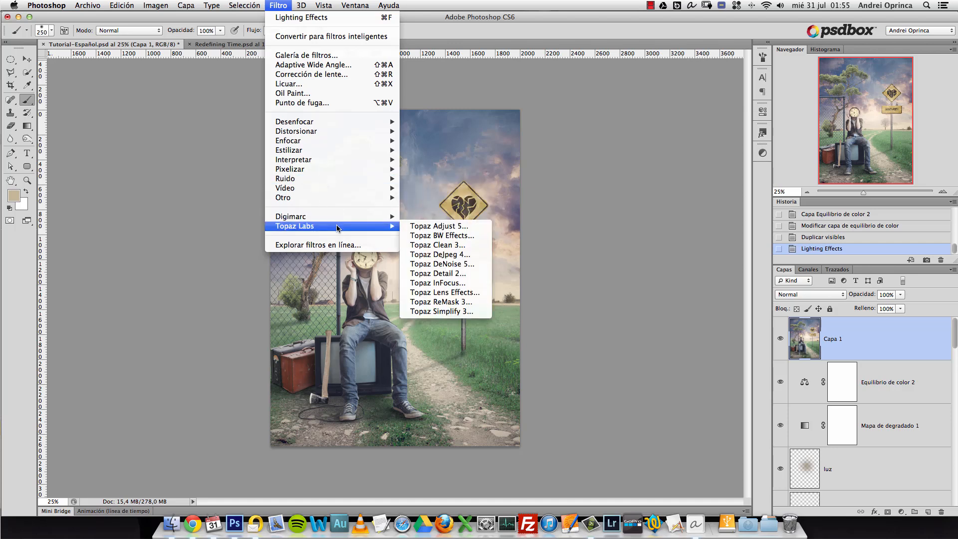
left_click(449, 274)
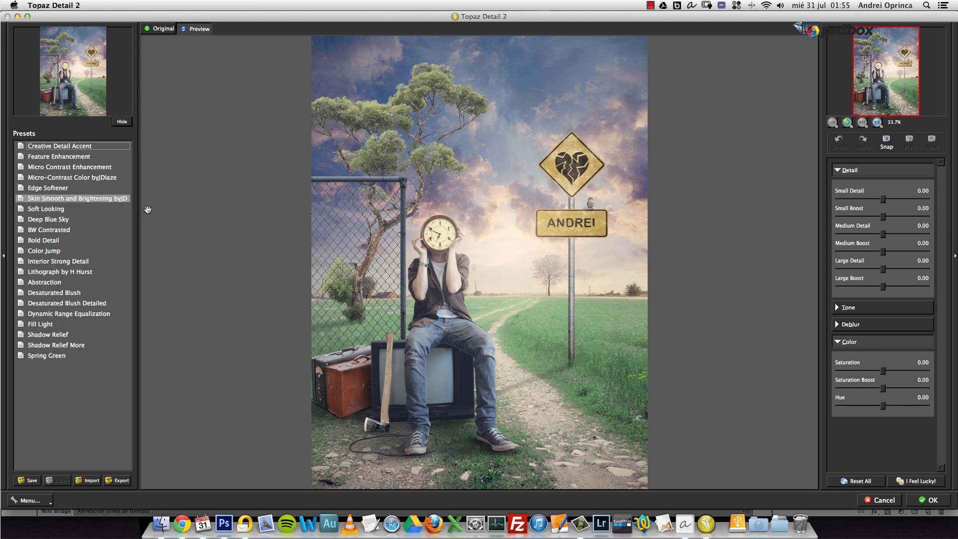
left_click(52, 242)
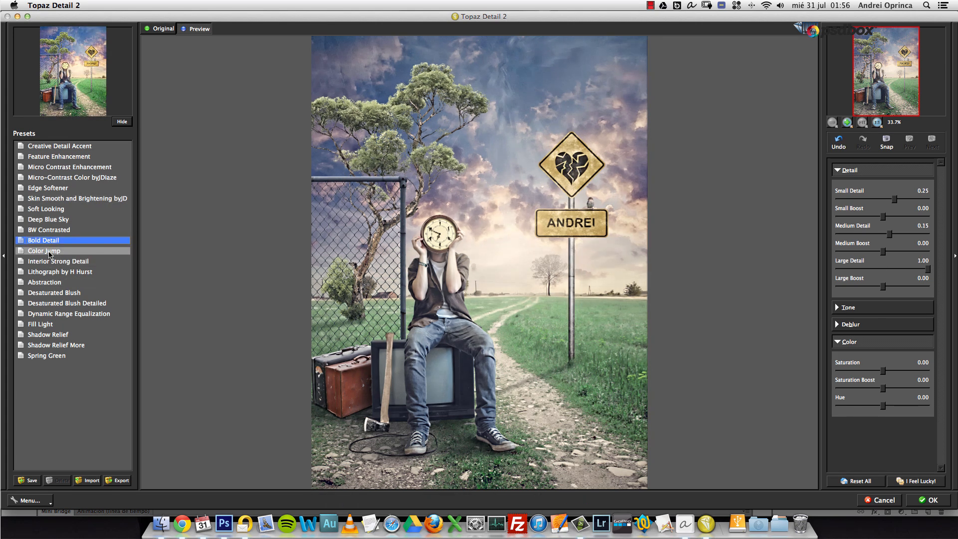
left_click(62, 262)
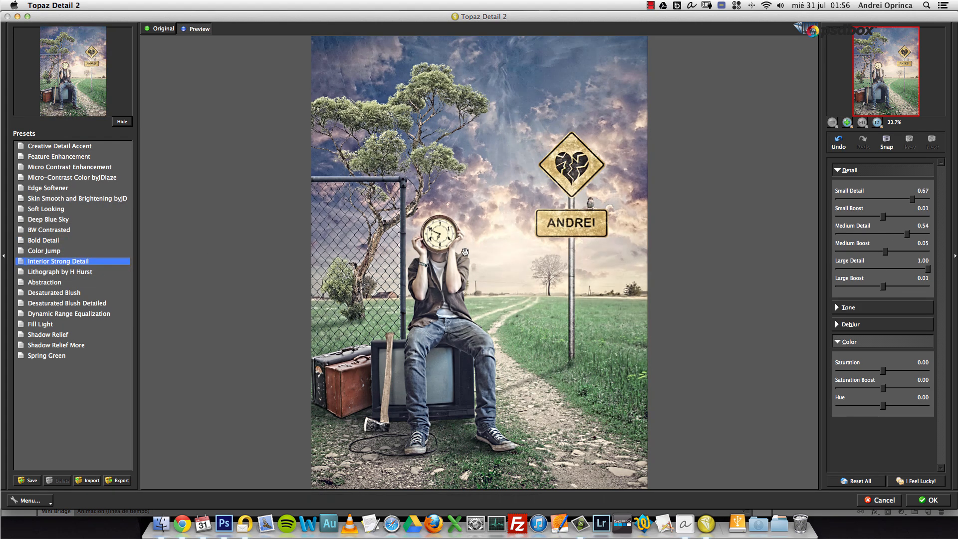
Set Small Detail to 0.43, Medium Detail to 0.09 and Large Detail to 0.20 in the filter
left_click_drag(912, 198, 902, 198)
left_click_drag(927, 269, 895, 269)
left_click_drag(907, 234, 888, 235)
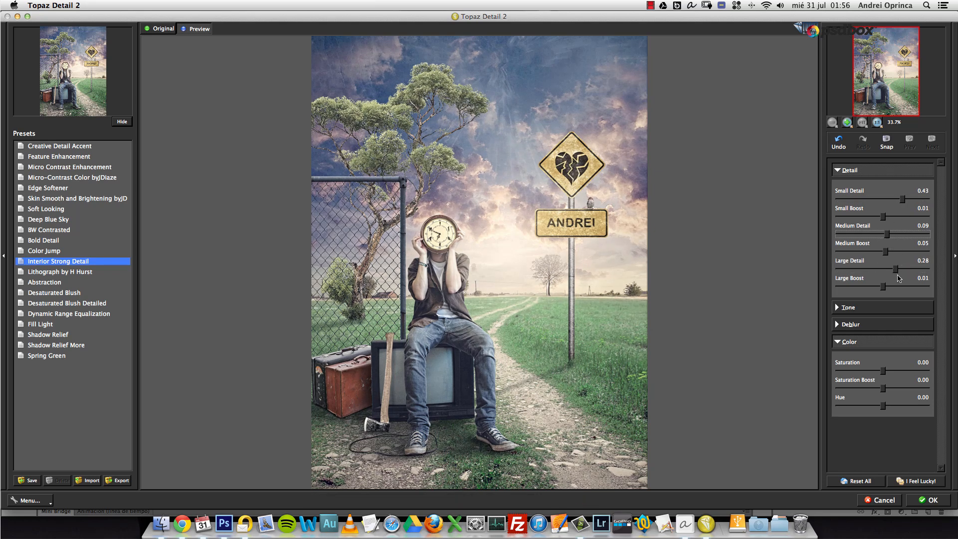
left_click_drag(897, 269, 893, 272)
Set Saturation Boost to -0.12 and tone-balance the image with Cyan-Red 0.19, Magenta-Green -0.01 and Yellow-Blue -0.17
left_click_drag(881, 390, 872, 390)
left_click_drag(872, 392, 879, 393)
left_click(842, 308)
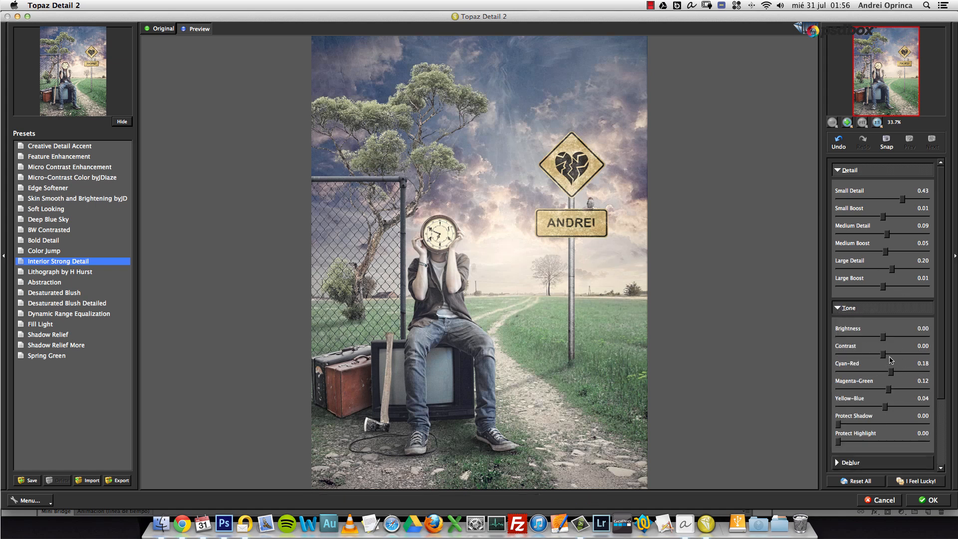
left_click_drag(892, 373, 875, 407)
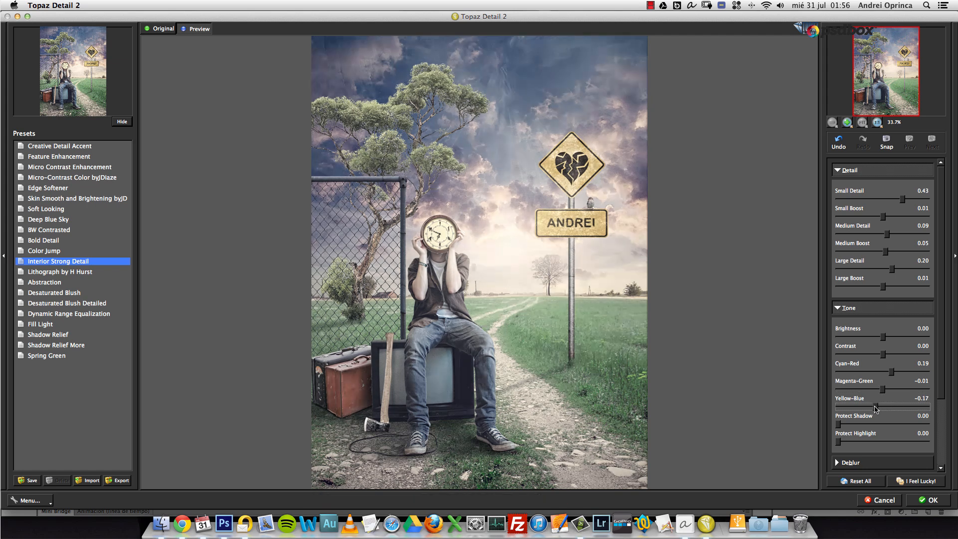
right_click(697, 335)
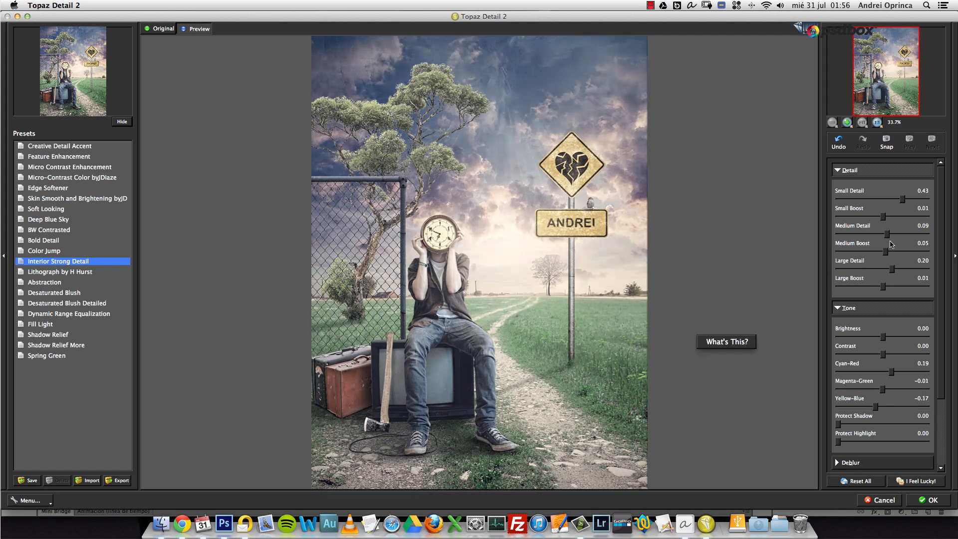
Set the filter's Hue to 0.57 and apply Topaz Detail 2 to the merged layer
left_click(841, 312)
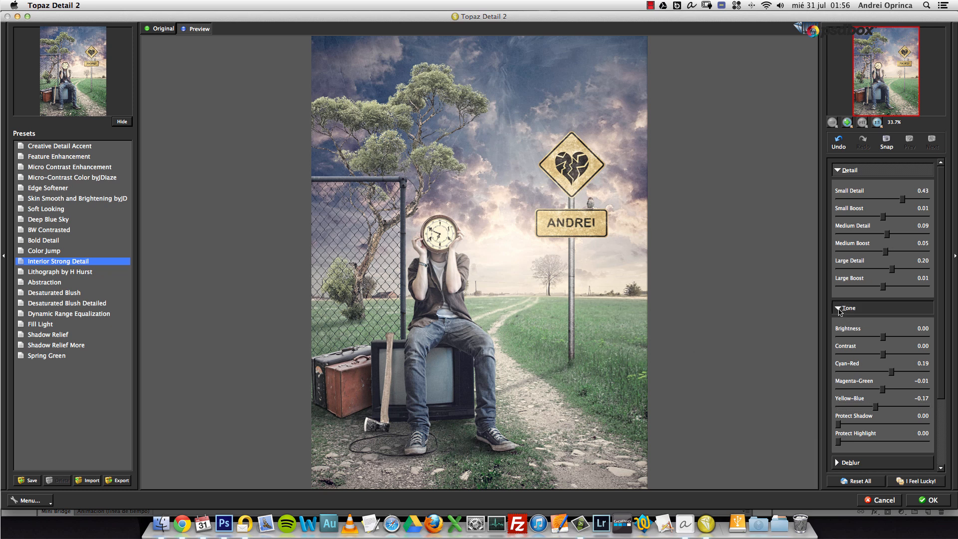
left_click(841, 308)
left_click_drag(882, 406, 908, 407)
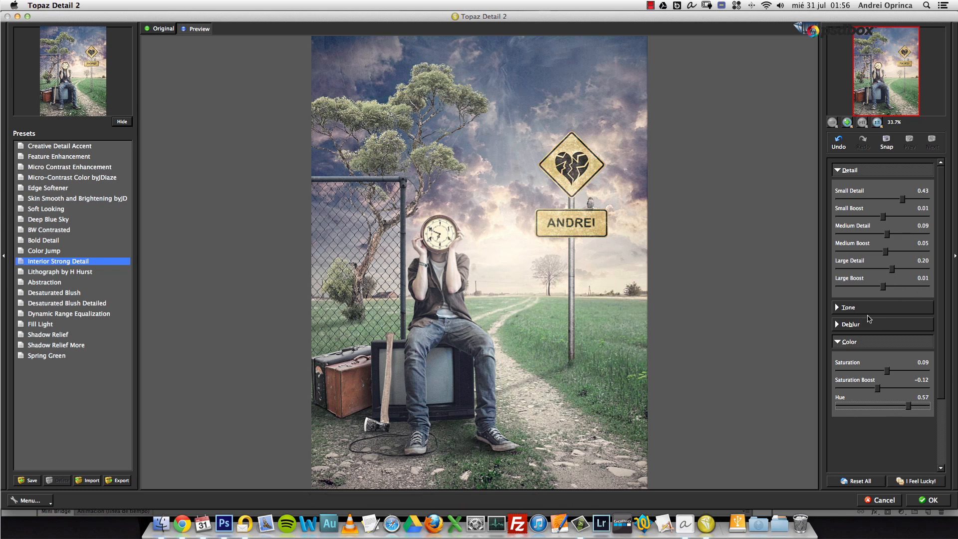
left_click(839, 310)
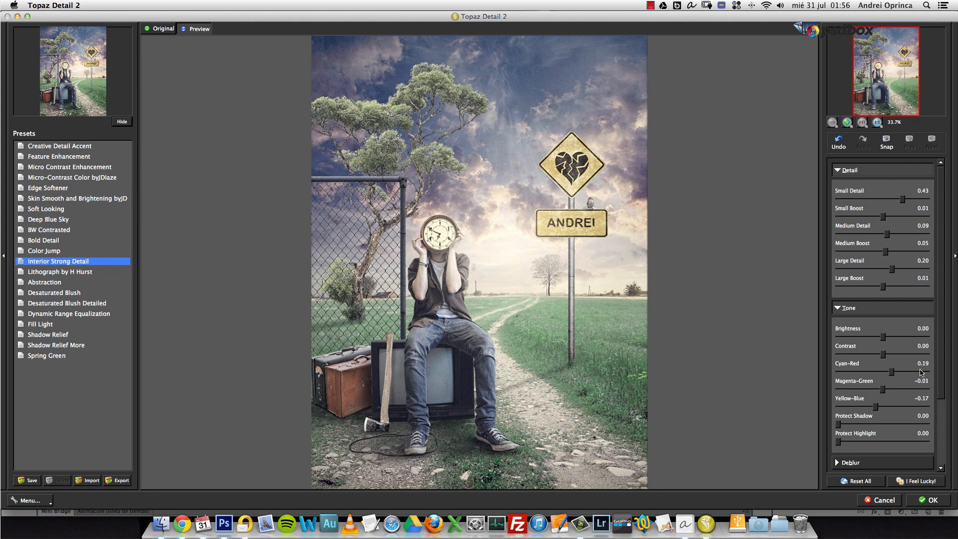
left_click(926, 500)
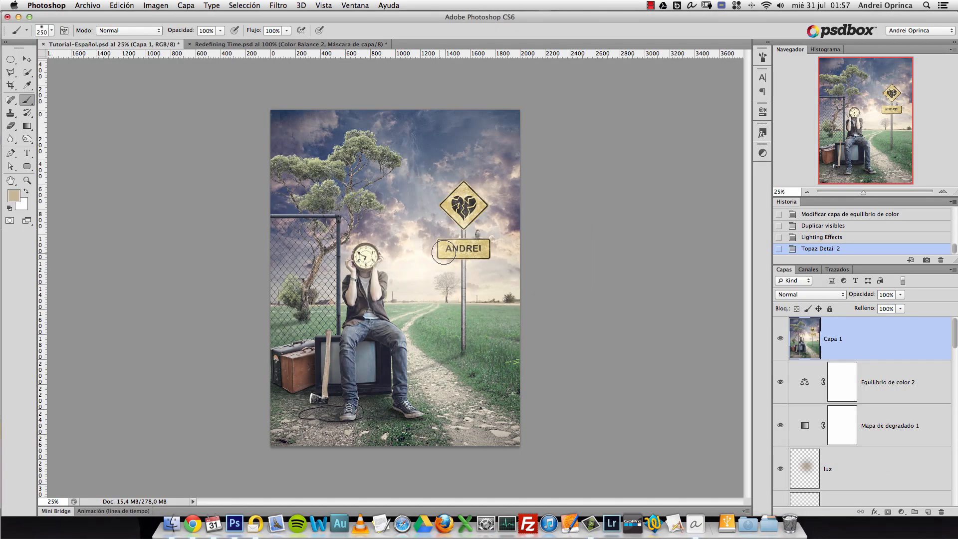
Compare the image with and without the Topaz-filtered layer Capa 1
key("super+plus")
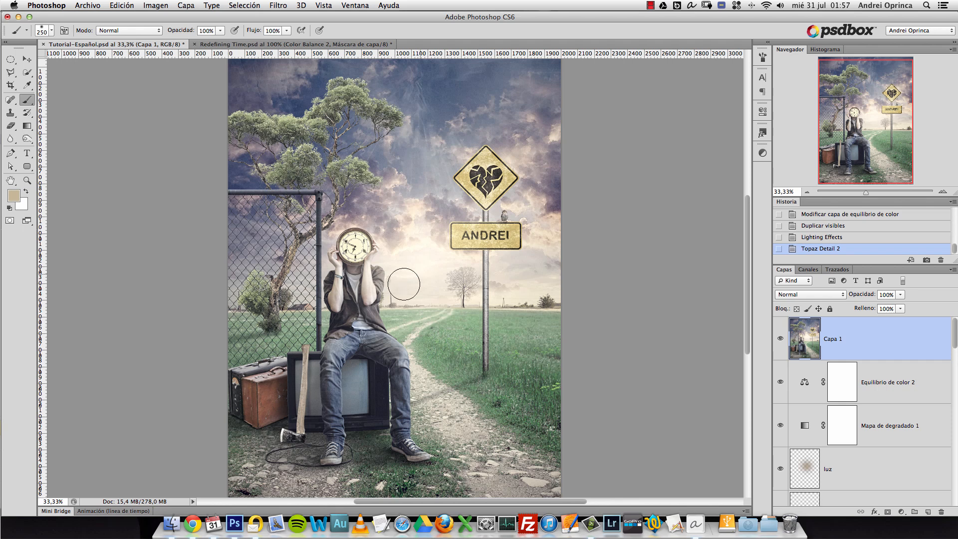
left_click(780, 338)
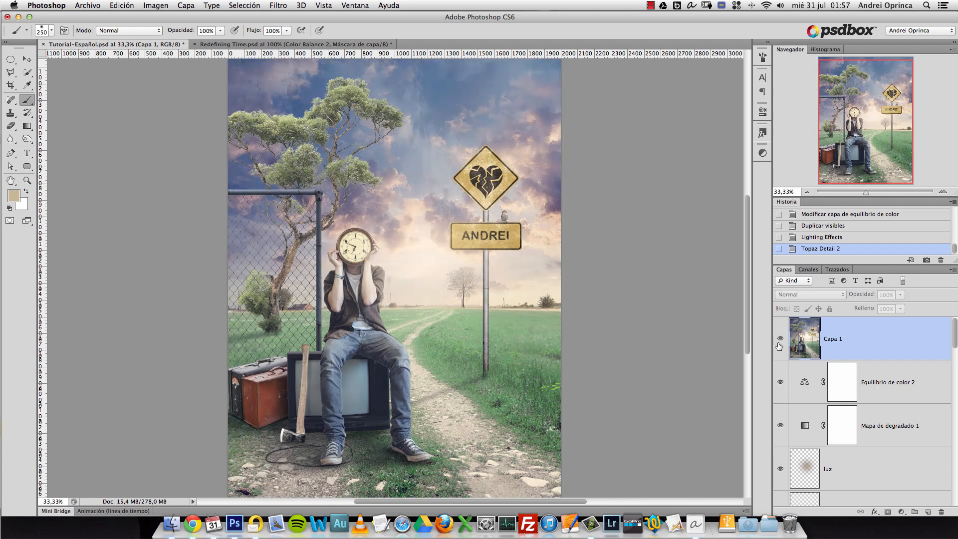
left_click(779, 340)
left_click(780, 341)
left_click(780, 340)
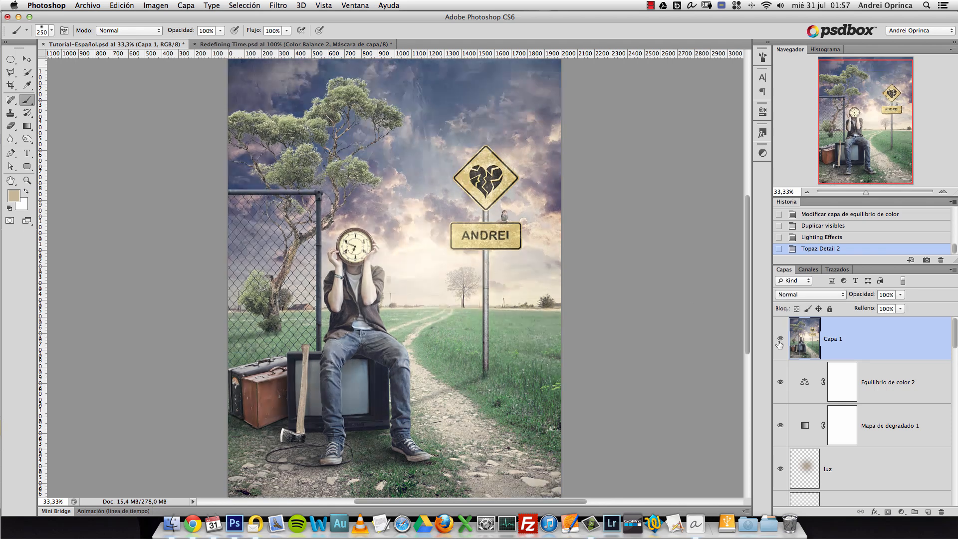
Undo the Topaz Detail 2 filter by returning to the Lighting Effects history state
left_click(780, 341)
left_click(858, 381)
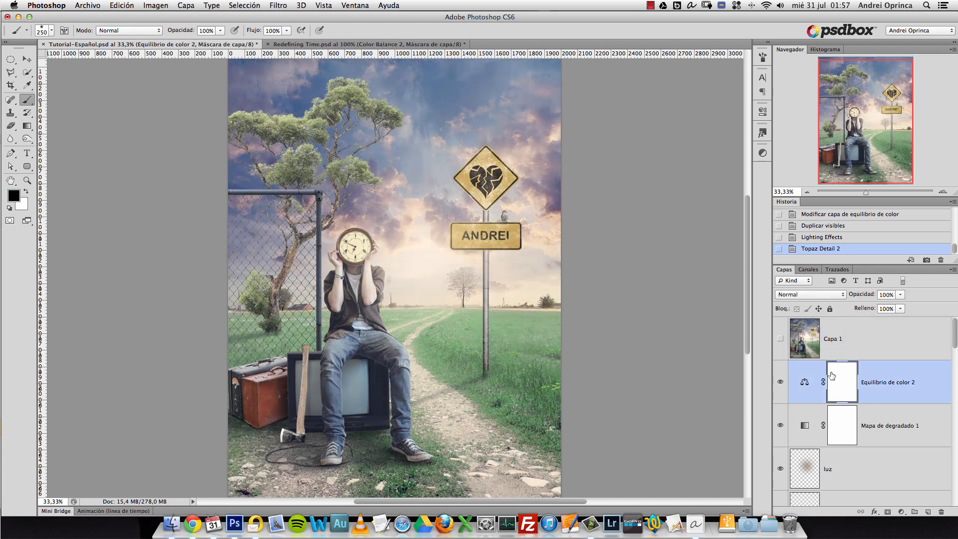
left_click(831, 239)
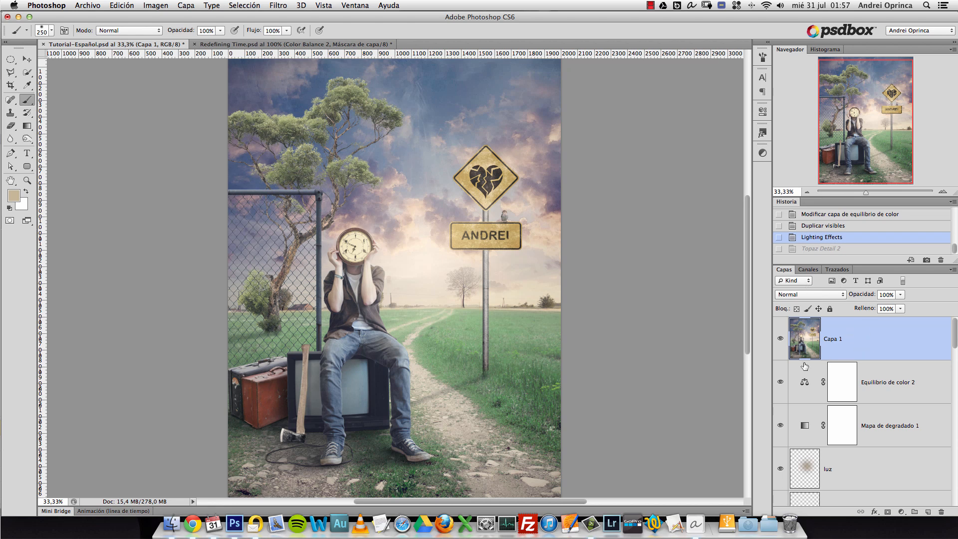
Start the Shadows/Highlights (Sombras/iluminaciones) adjustment on Capa 1 and set the shadows' amount to 32%
left_click(156, 5)
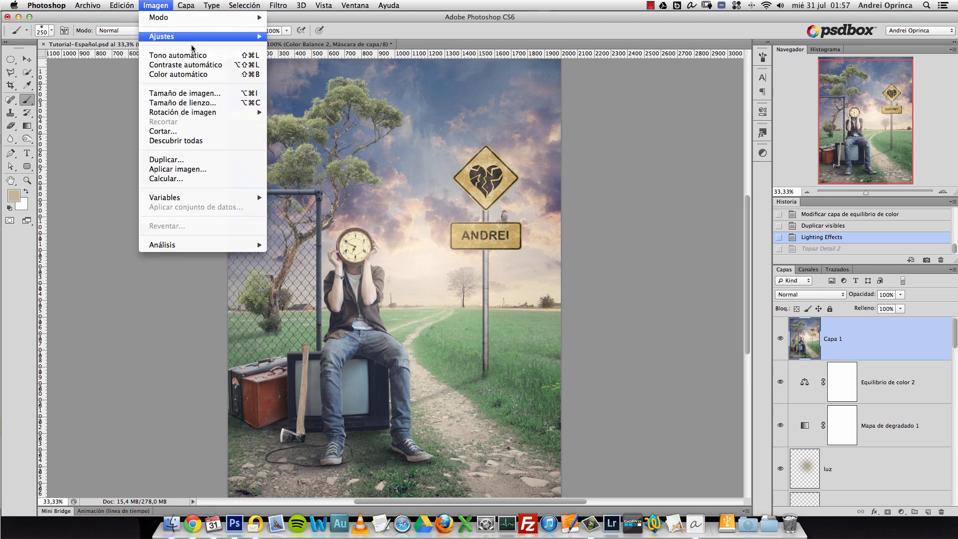
mouse_move(217, 38)
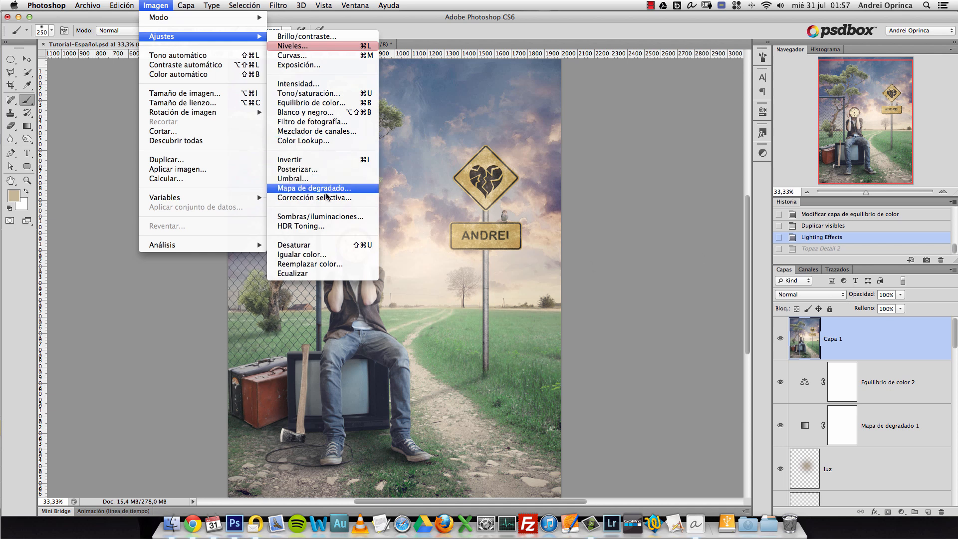
left_click(320, 216)
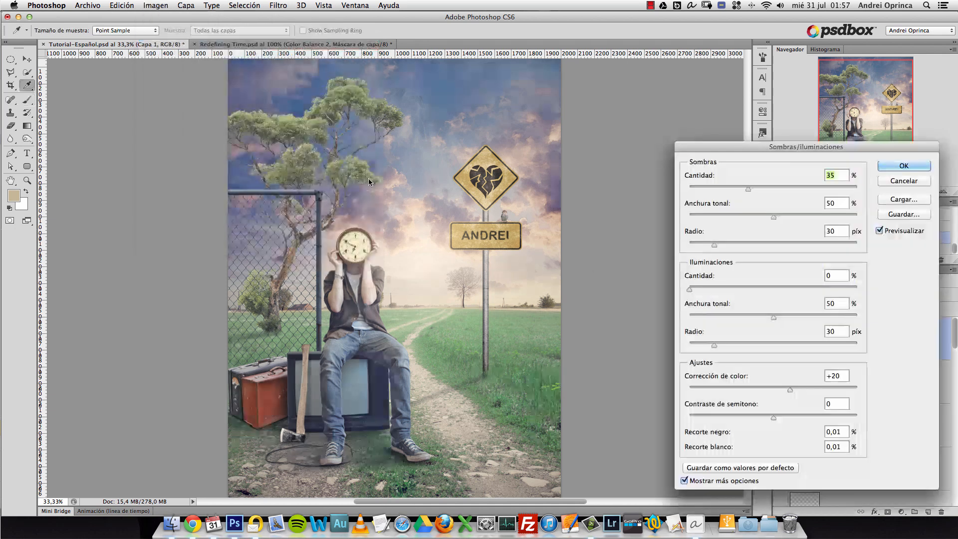
left_click_drag(828, 147, 679, 115)
key("alt")
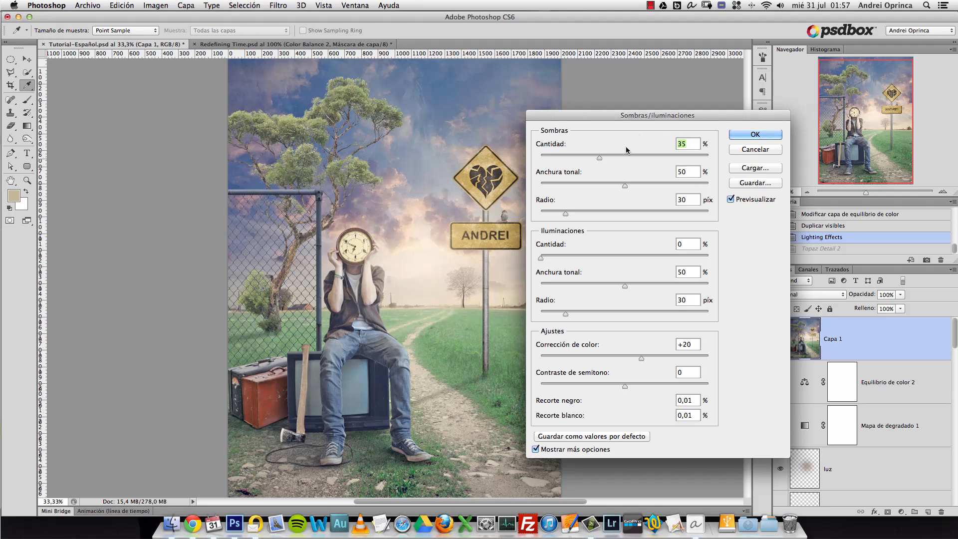
left_click_drag(600, 159, 669, 161)
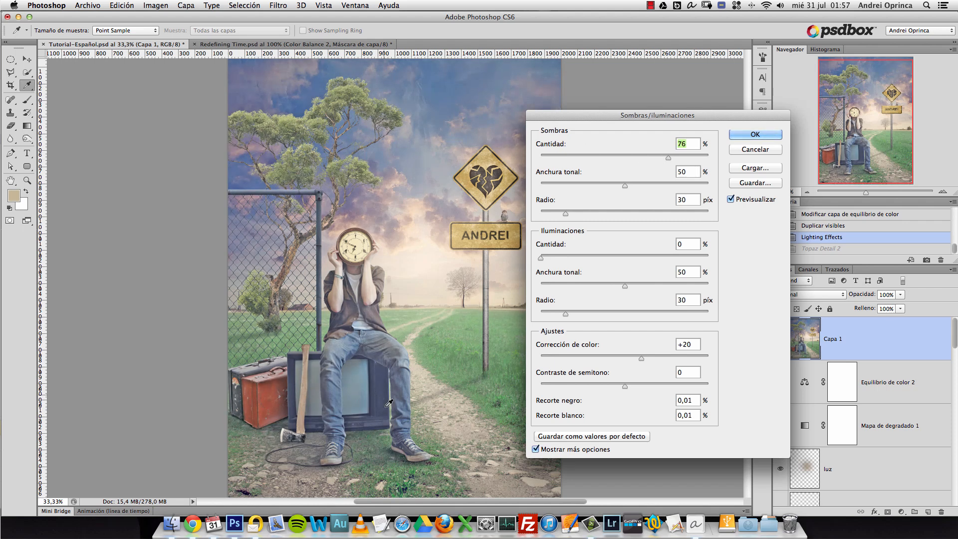
left_click_drag(674, 160, 539, 158)
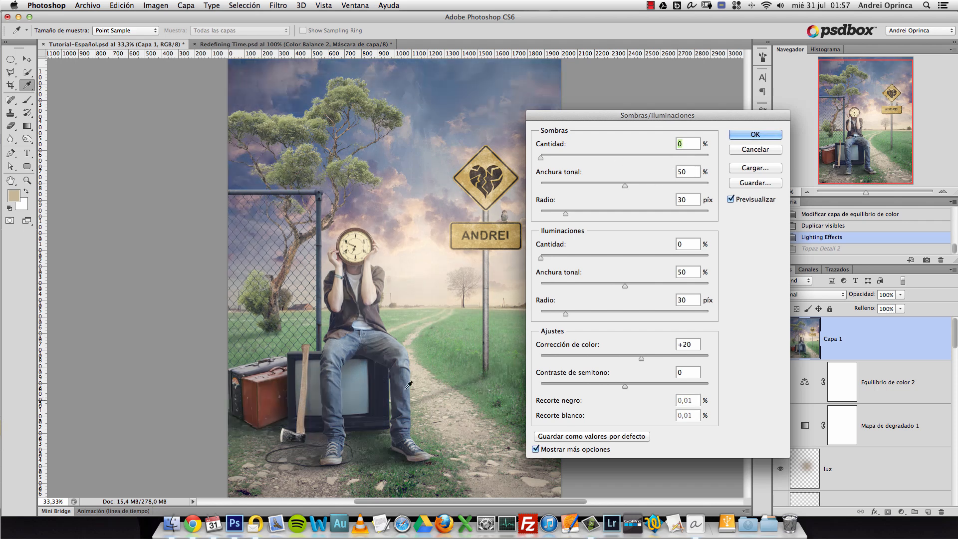
left_click_drag(542, 159, 594, 158)
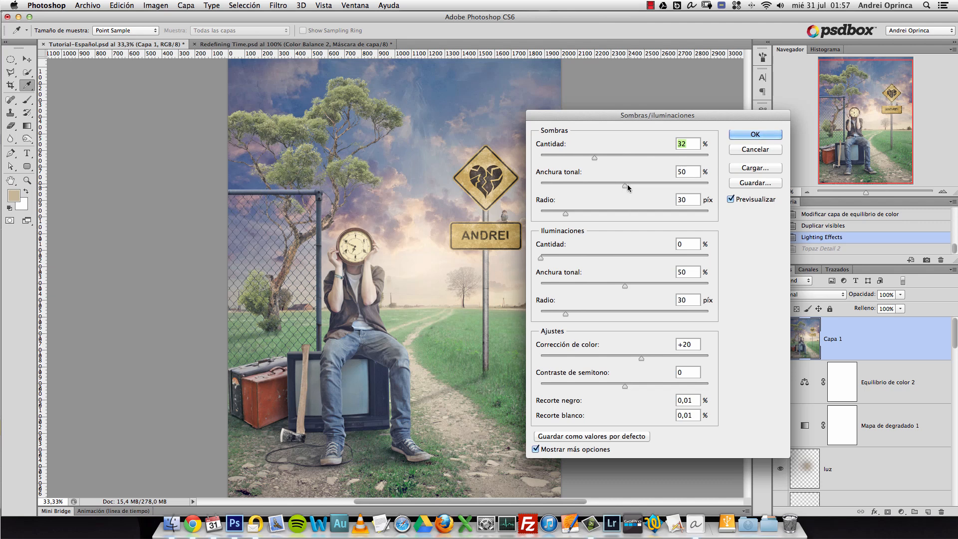
Set the shadows' tonal width (Anchura tonal) to 27% and radius to 65 px
left_click_drag(624, 186, 585, 183)
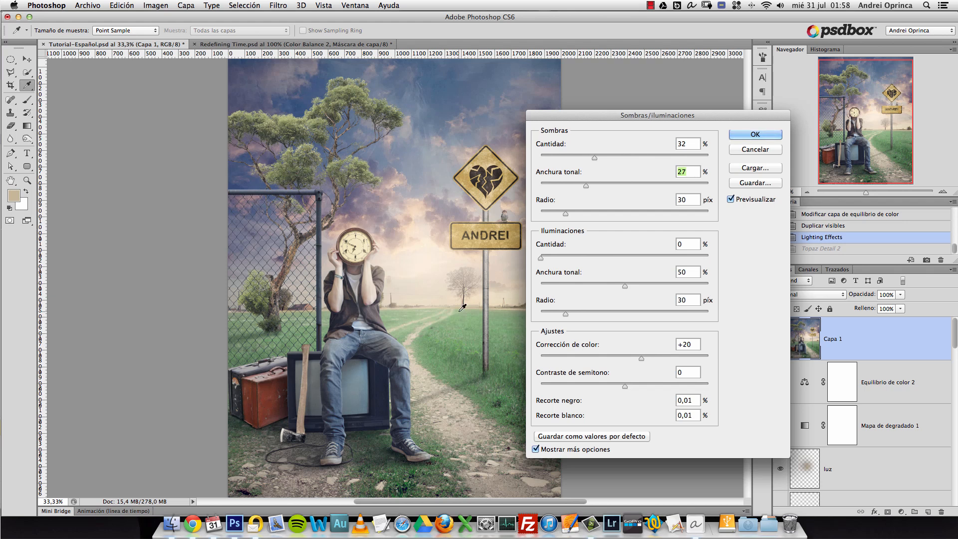
left_click_drag(566, 214, 591, 223)
mouse_move(583, 214)
left_mouse_down()
mouse_move(567, 216)
mouse_move(596, 216)
left_mouse_up()
Set the highlights' (Iluminaciones) amount to 6%, tonal width to 32% and radius to 54 px
mouse_move(543, 259)
left_mouse_down()
mouse_move(608, 257)
mouse_move(551, 259)
left_mouse_up()
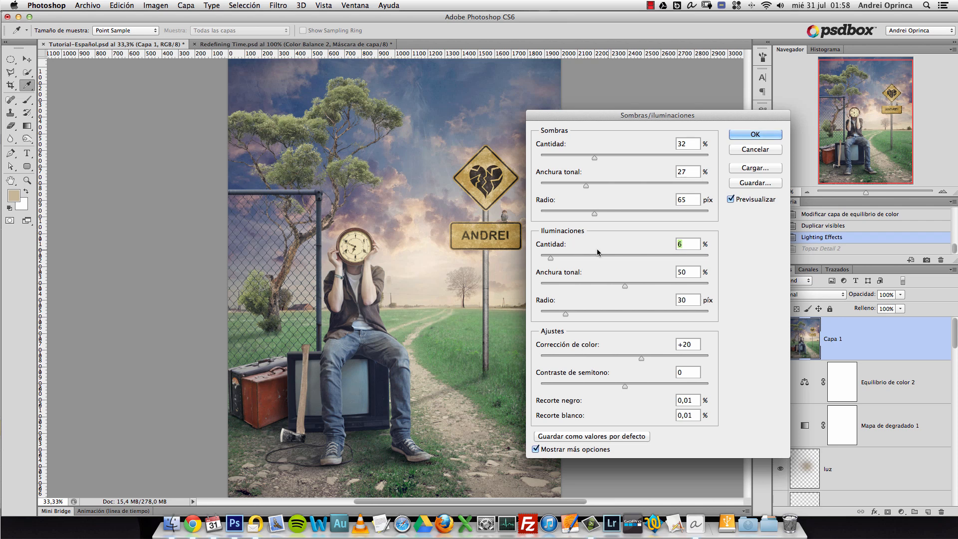
left_click_drag(625, 284, 587, 296)
mouse_move(605, 285)
left_mouse_down()
mouse_move(620, 284)
mouse_move(594, 285)
left_mouse_up()
left_click_drag(568, 316, 585, 317)
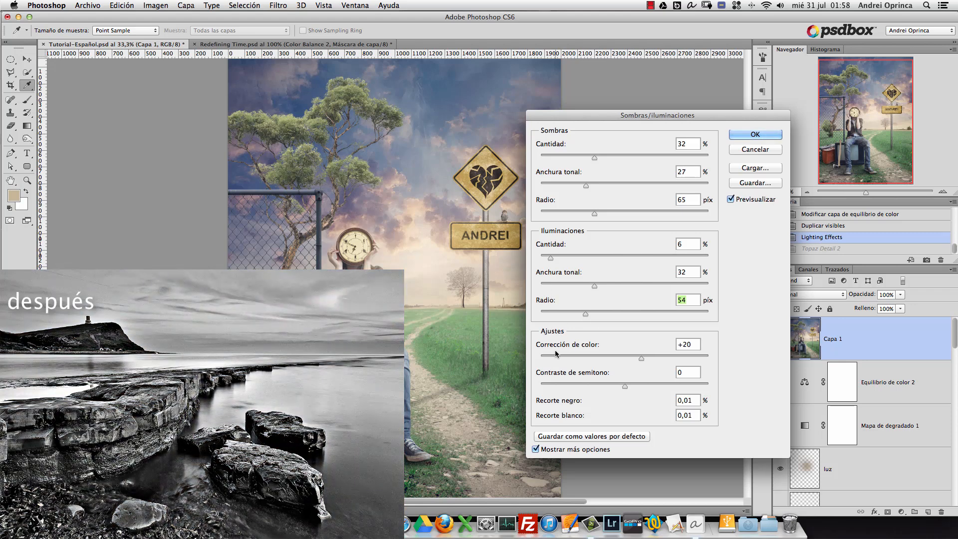
Set colour correction to -4 and midtone contrast (Contraste de semitono) to +12, and apply the Shadows/Highlights adjustment
left_click_drag(641, 358, 636, 387)
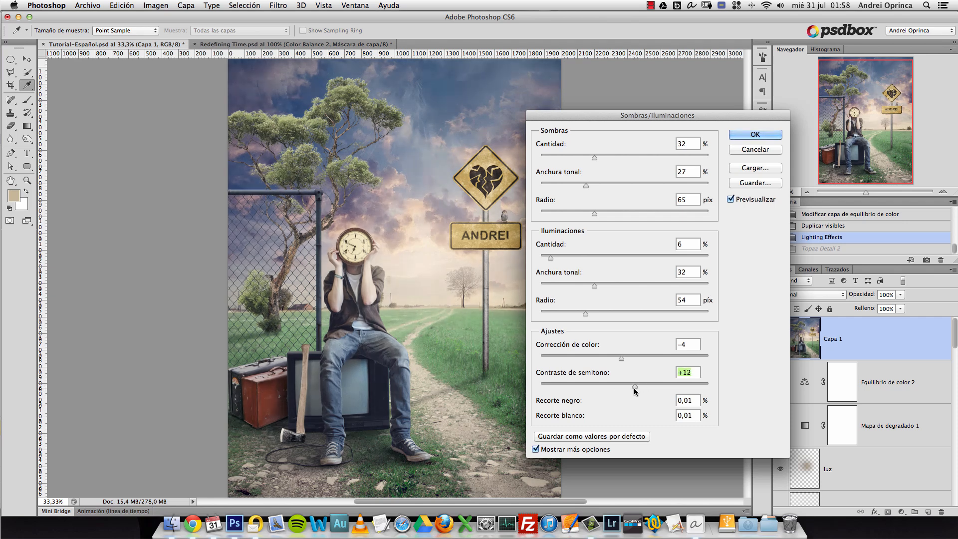
left_click(754, 136)
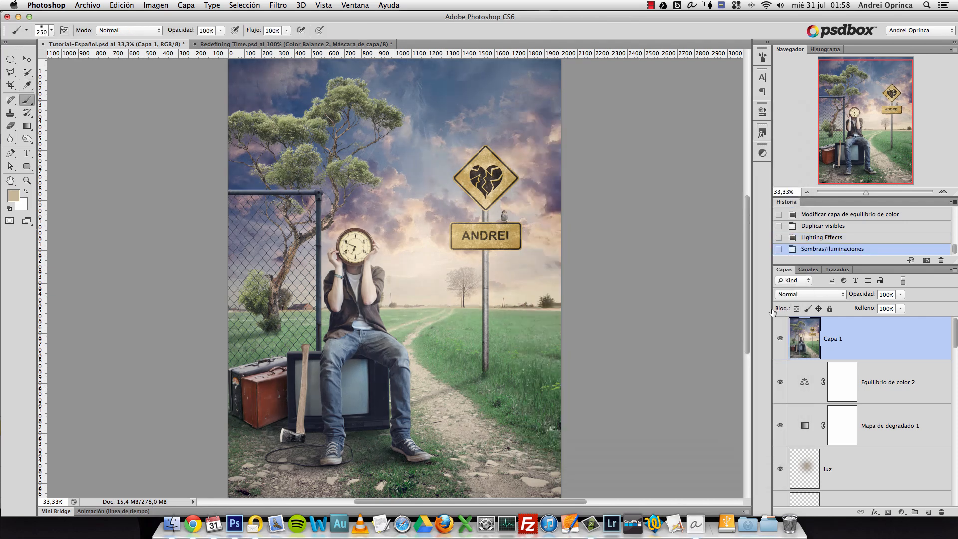
Compare the image with and without the Shadows/Highlights-adjusted layer Capa 1
left_click(780, 341)
left_click(780, 342)
left_click_drag(375, 402, 371, 378)
left_click_drag(439, 267, 430, 282)
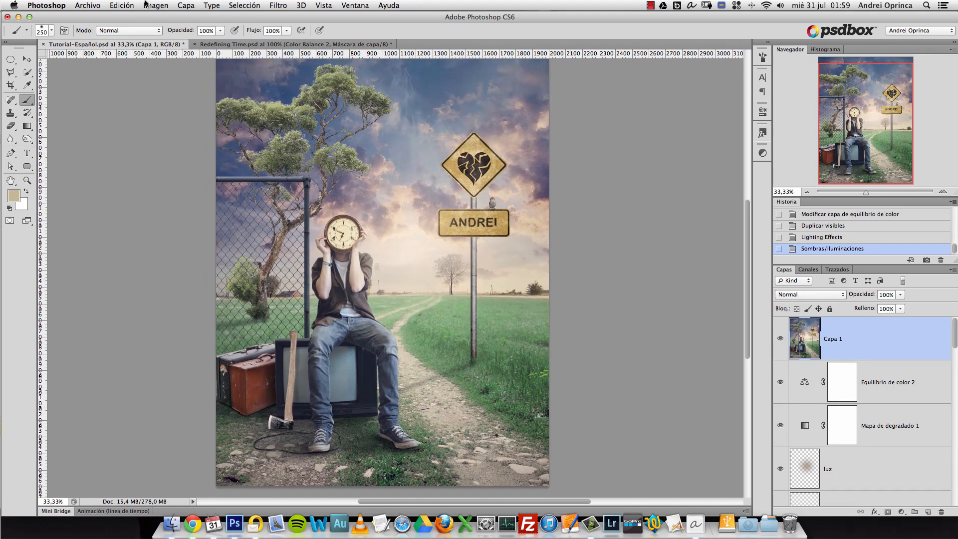
Open the Filter Gallery for Capa 1 with the Pinceladas effect and inspect its preview from the tree down to the clock-headed man
left_click(185, 5)
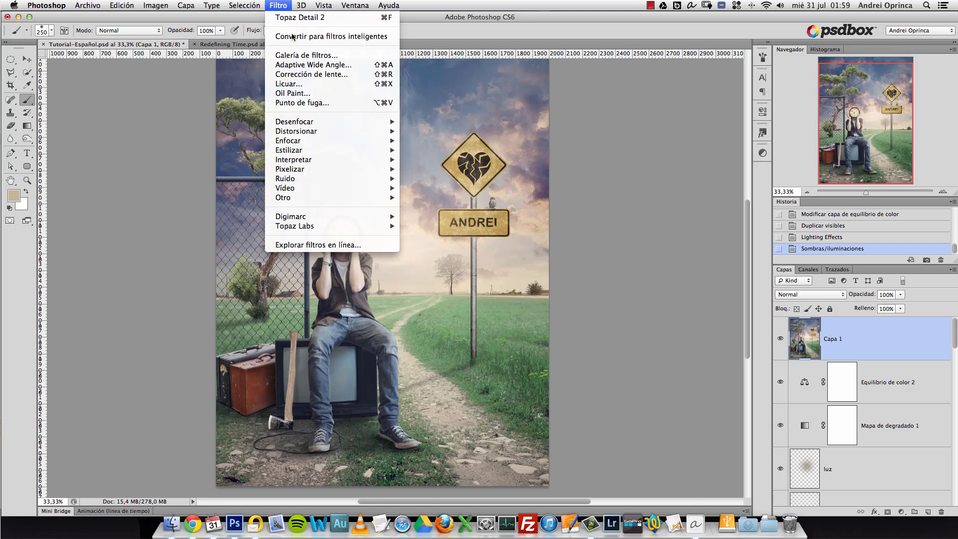
mouse_move(307, 141)
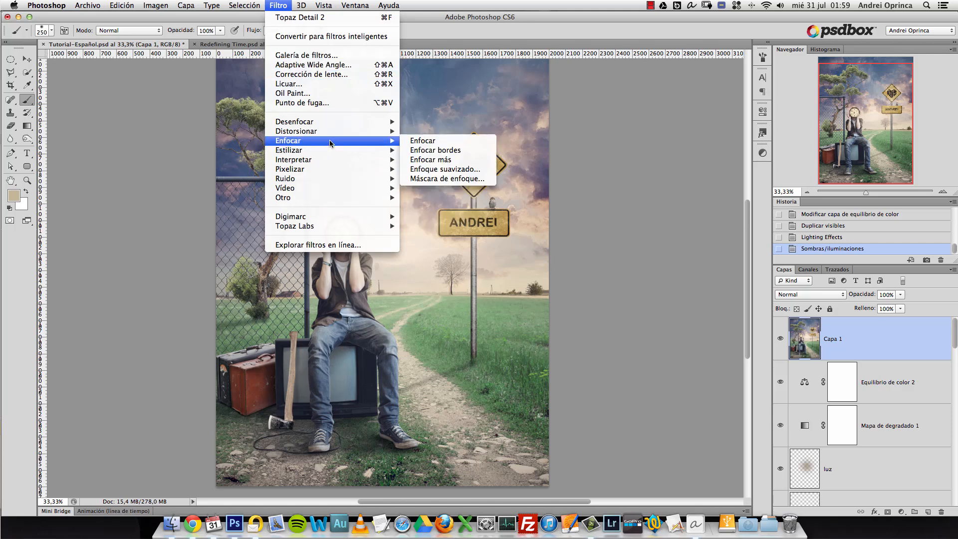
left_click(325, 56)
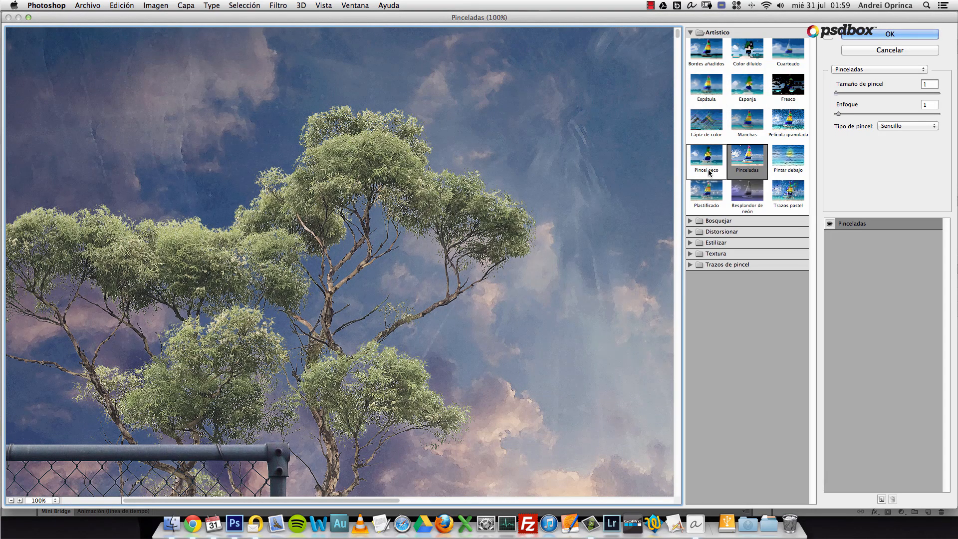
left_click_drag(560, 291, 534, 186)
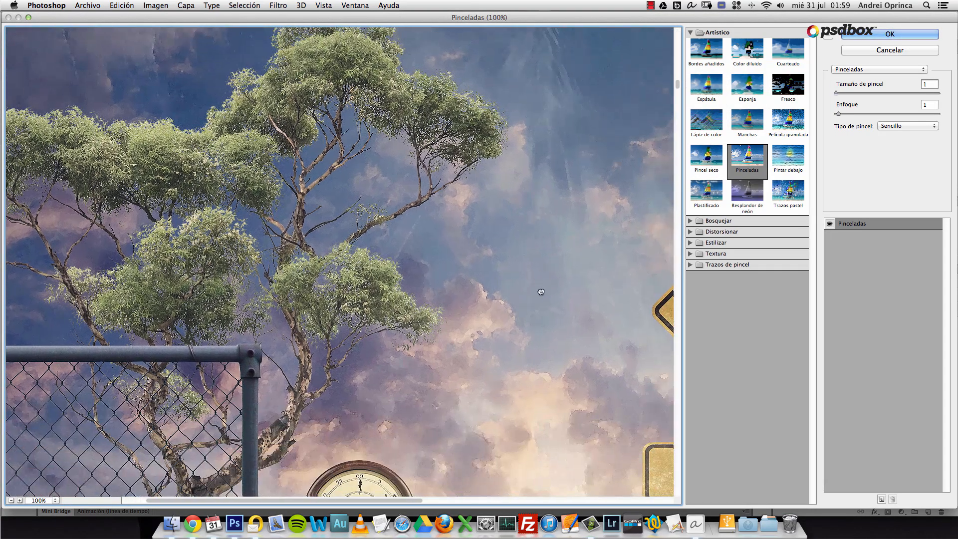
left_click_drag(539, 280, 534, 230)
left_click_drag(532, 305, 489, 183)
left_click_drag(508, 290, 503, 192)
left_click_drag(480, 254, 509, 221)
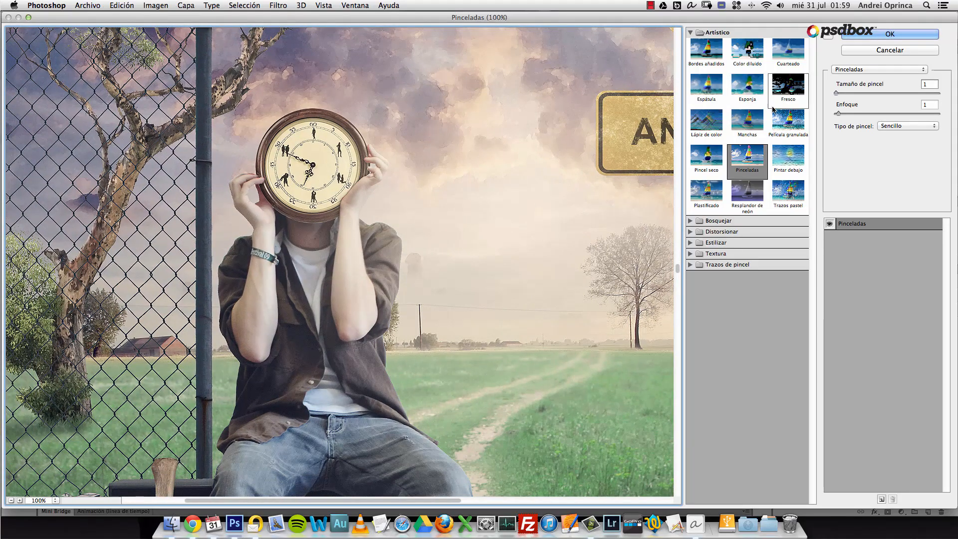
Compare the preview with and without Pinceladas, and apply it with brush size 1, sharpness (Enfoque) 1 and brush type Sencillo
left_click(933, 104)
left_click(929, 84)
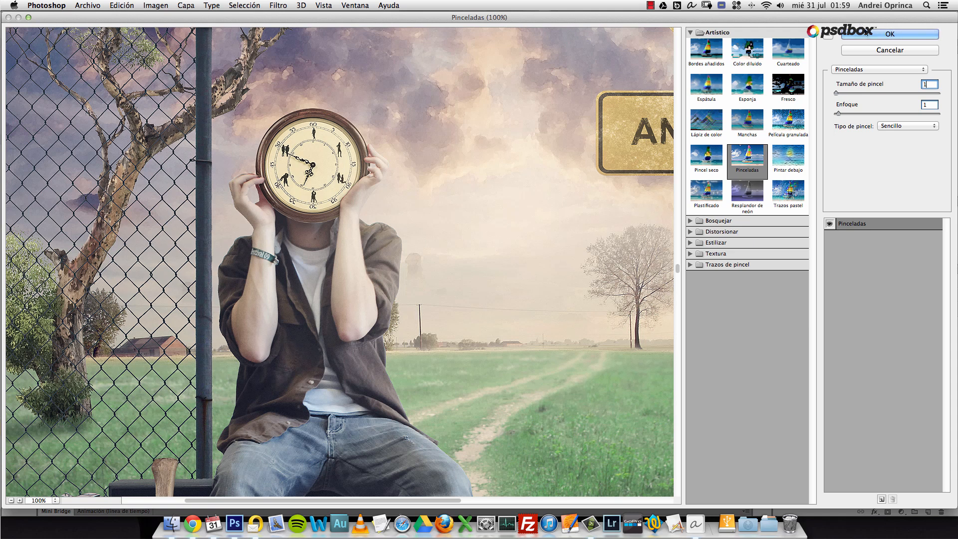
left_click(830, 224)
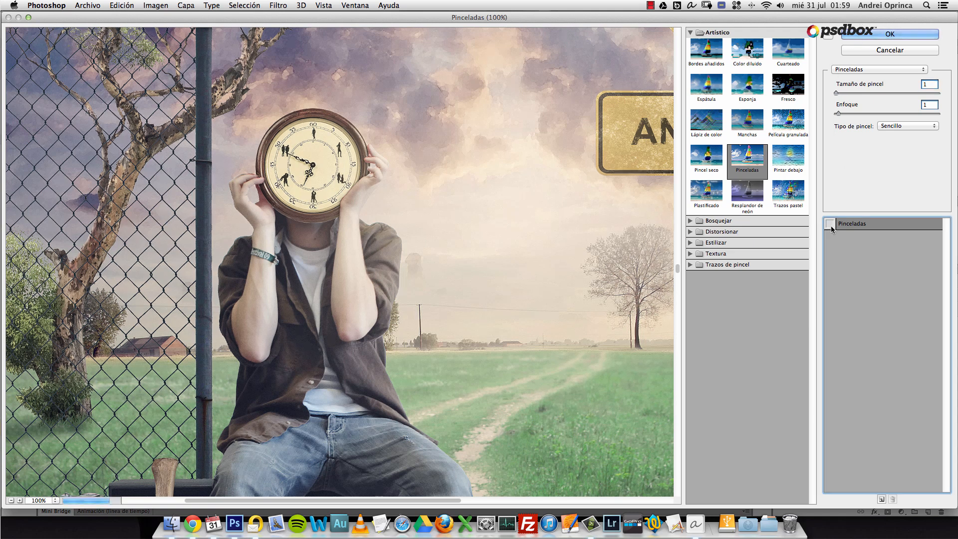
left_click(829, 225)
left_click(890, 35)
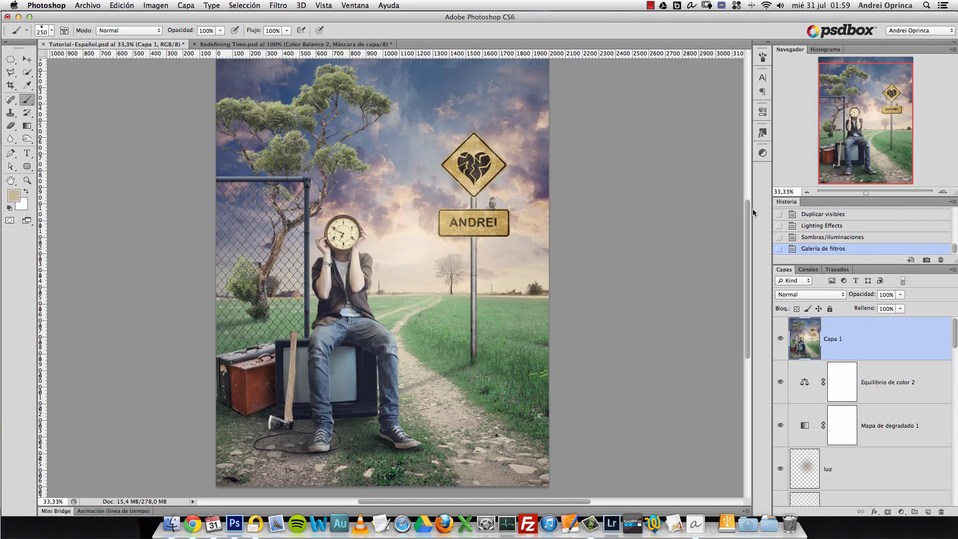